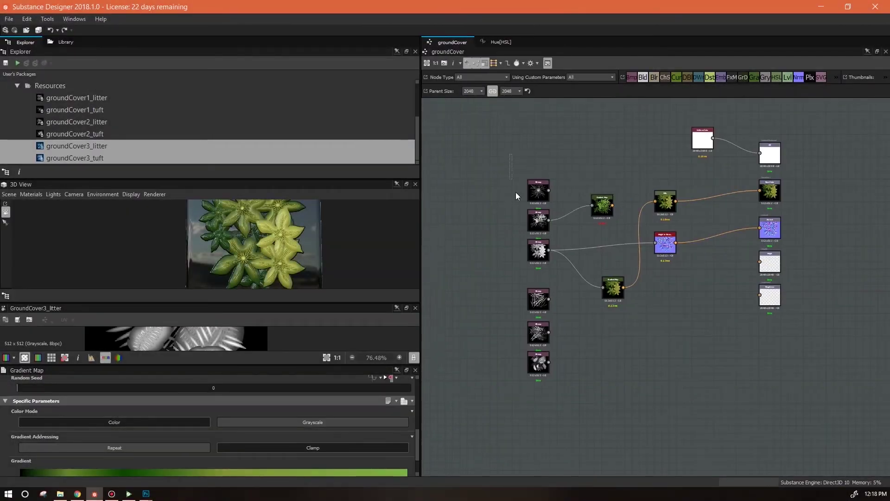
- Move the six bitmap nodes farther away from the gradient map nodes to free up space in the graph
drag(515, 192, 555, 394)
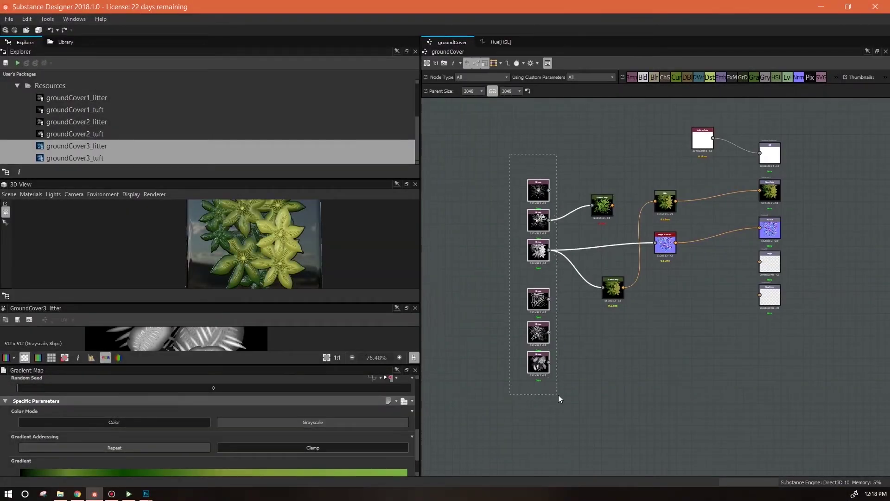
drag(545, 364, 454, 361)
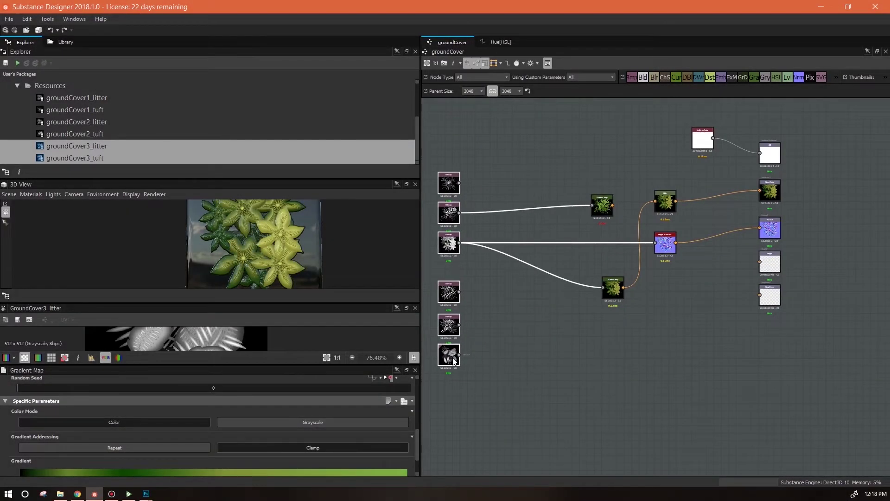
middle_drag(588, 354, 638, 335)
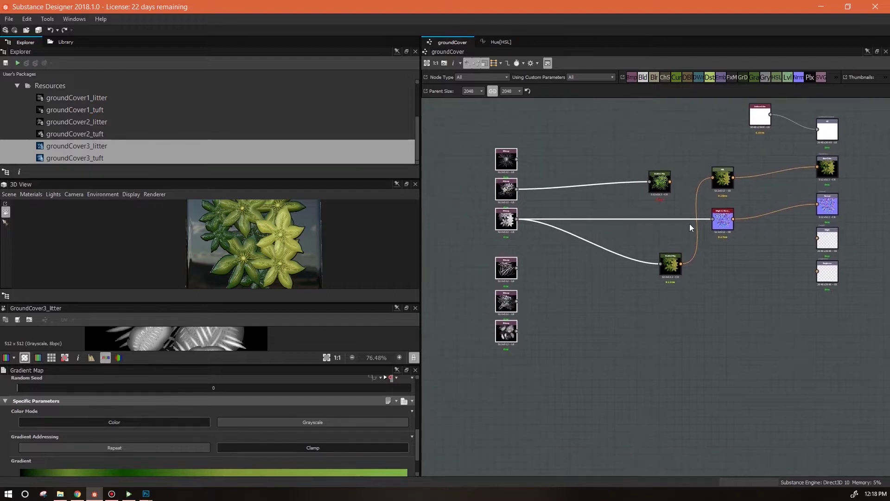
middle_drag(724, 282, 676, 302)
- Connect the first bitmap of the lower group to the lower Gradient Map and to the height-to-normal node
drag(606, 204, 603, 204)
drag(618, 288, 462, 291)
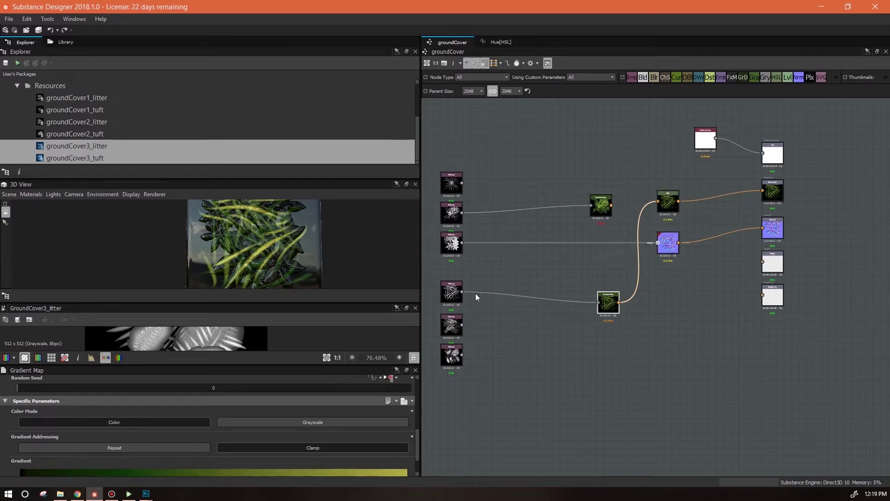
drag(462, 291, 658, 242)
middle_drag(688, 291, 773, 249)
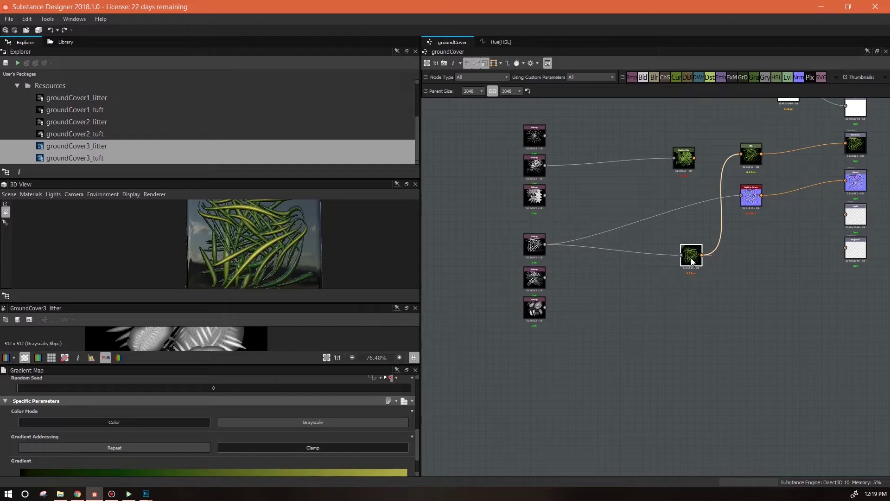
- Duplicate the lower Gradient Map, place the copy below it and remove the copy's input link
key(ctrl+d)
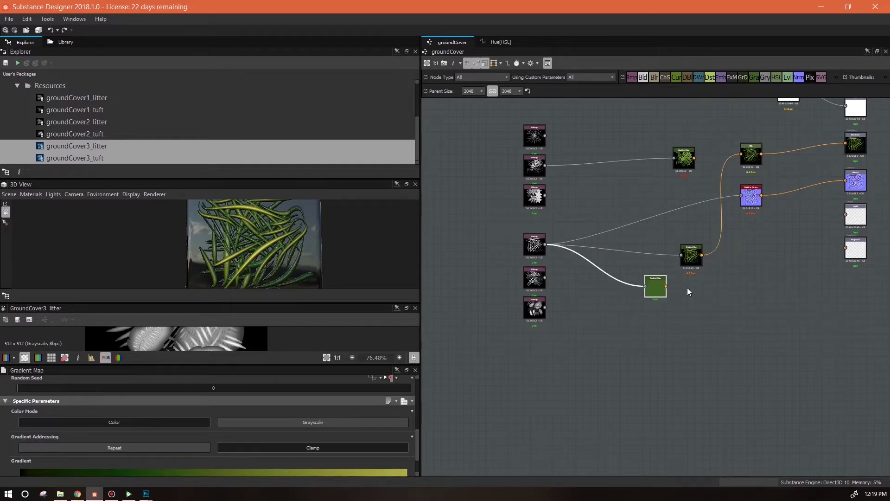
click(714, 355)
drag(673, 319, 680, 361)
key(Delete)
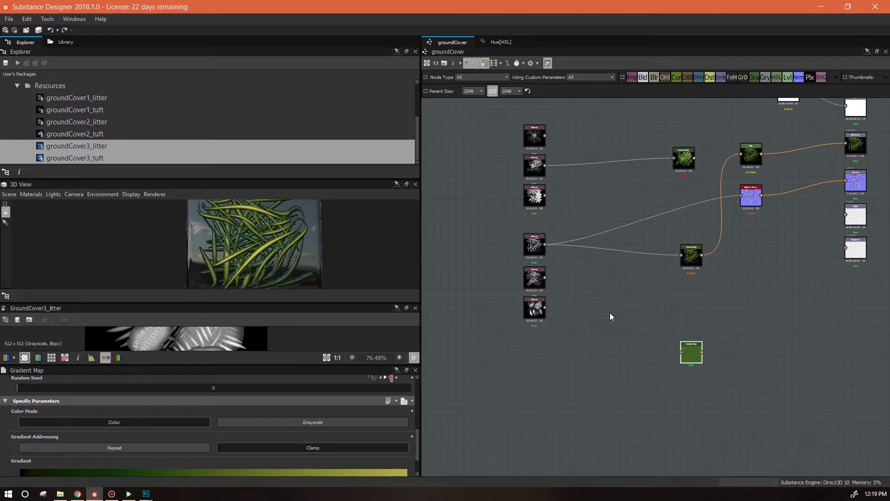
middle_drag(638, 335, 676, 298)
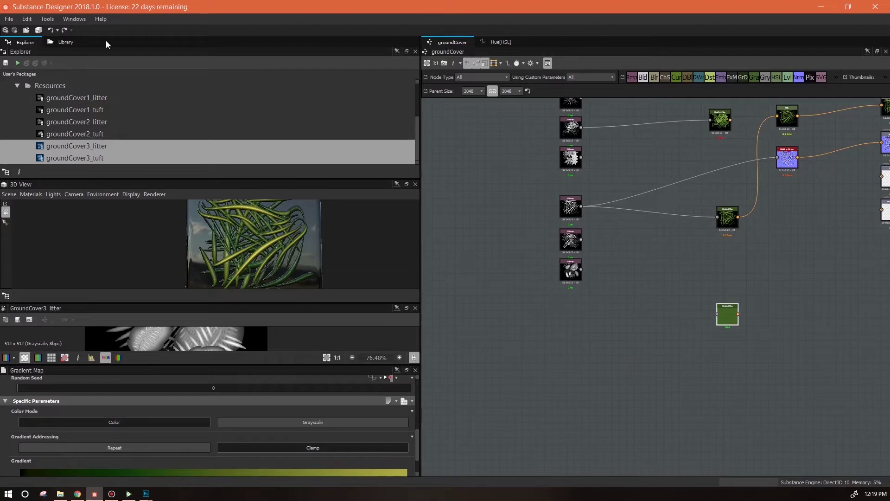
- Search the library for "messy" and add a Messy Fibers 3 node to the graph below the bitmaps
click(65, 42)
text(messy)
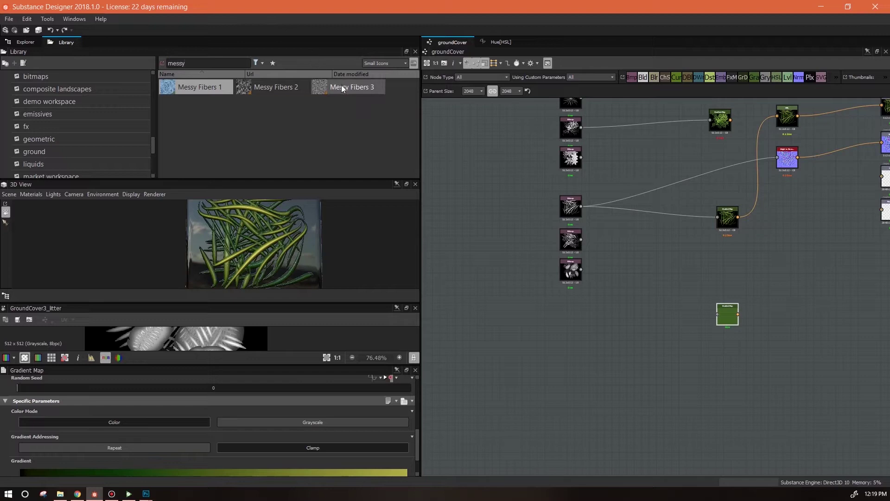
drag(342, 87, 516, 346)
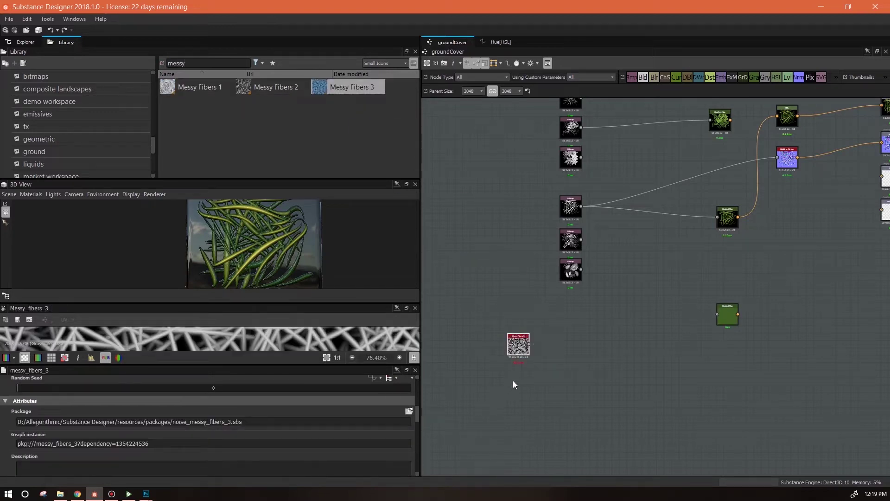
scroll(513, 380, up, 4)
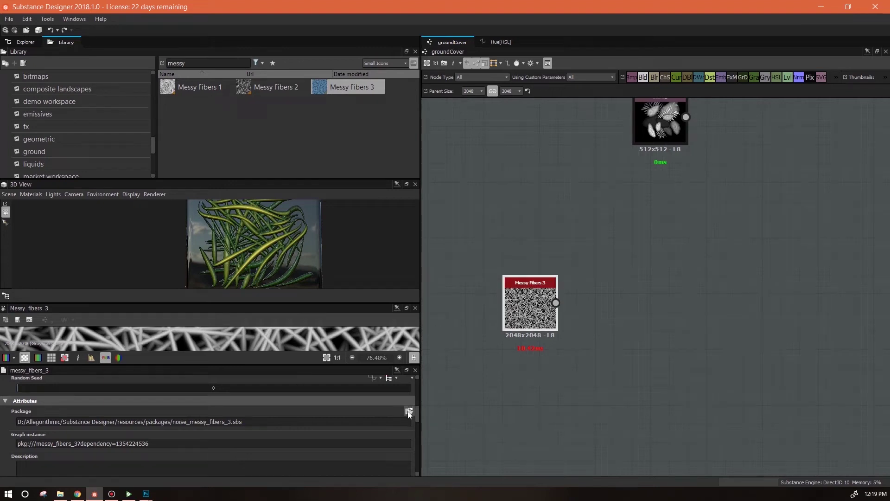
- Set the Messy Fibers 3 output size to -1 (Parent / 2) and align the node beneath the bitmap column
drag(418, 416, 419, 372)
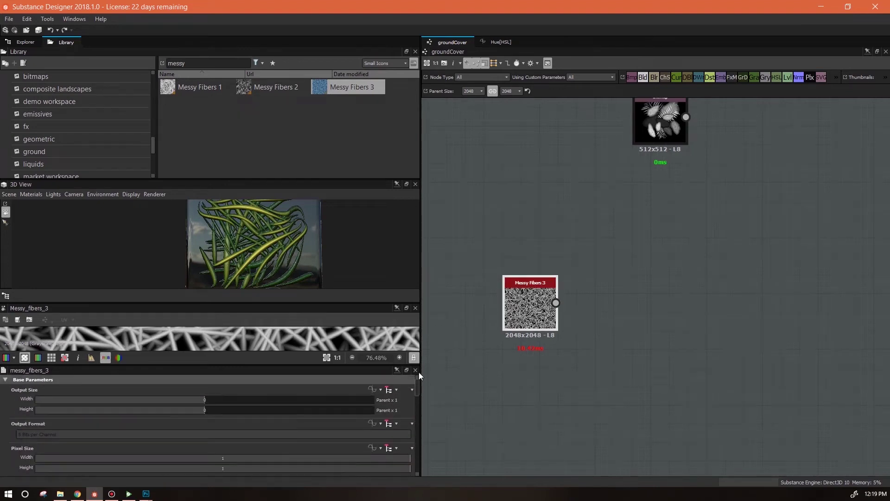
click(183, 399)
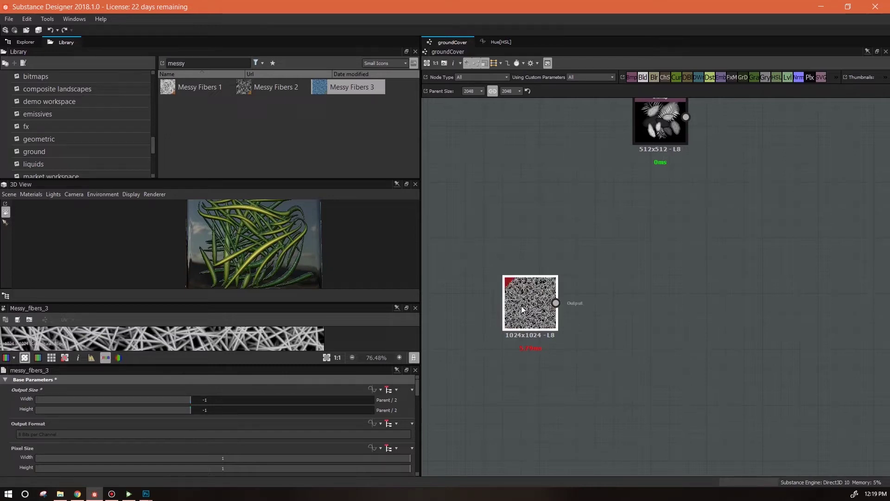
scroll(533, 313, down, 3)
middle_drag(713, 304, 650, 294)
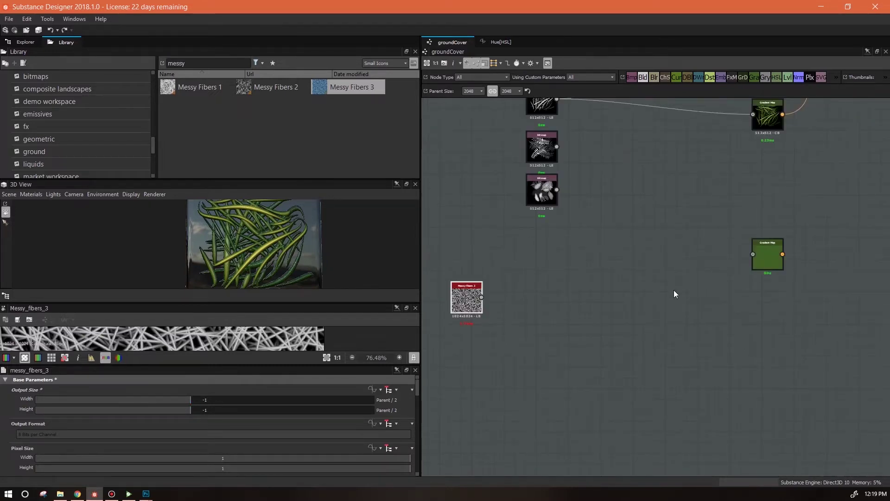
drag(471, 304, 535, 310)
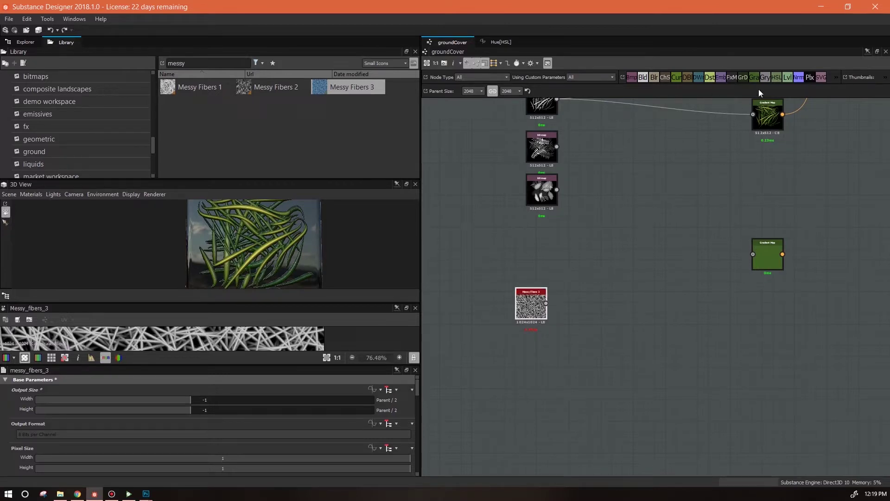
- Add a Transformation 2D node and reduce the Messy Fibers 3 output size to -2 (Parent / 4)
right_click(660, 168)
mouse_move(761, 171)
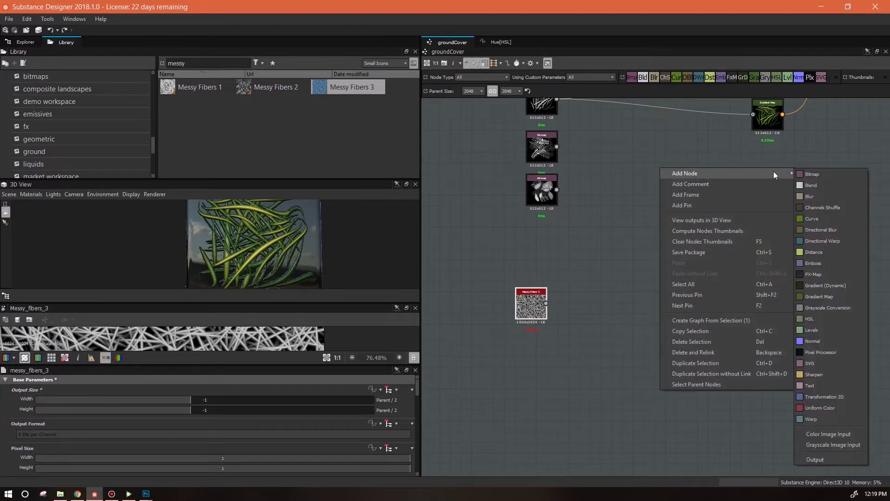
click(821, 398)
click(530, 307)
click(180, 402)
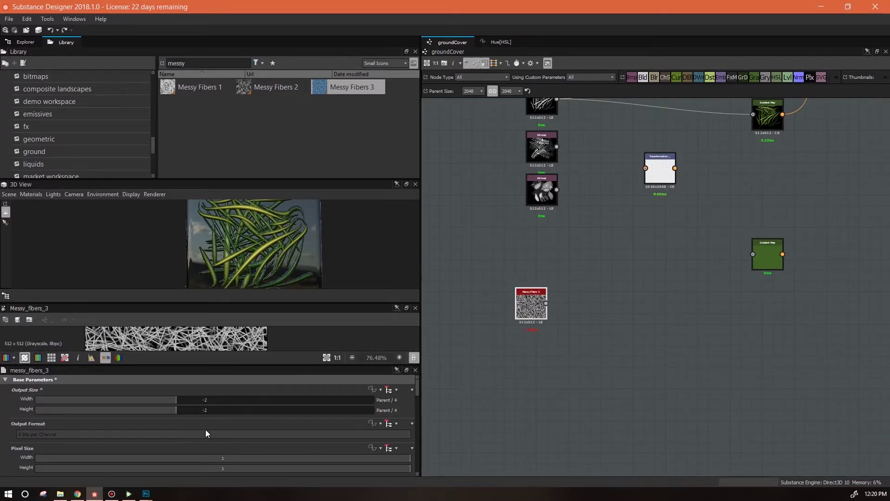
- Make the Transformation 2D output size relative to parent and feed Messy Fibers 3 into the node
drag(660, 179, 604, 304)
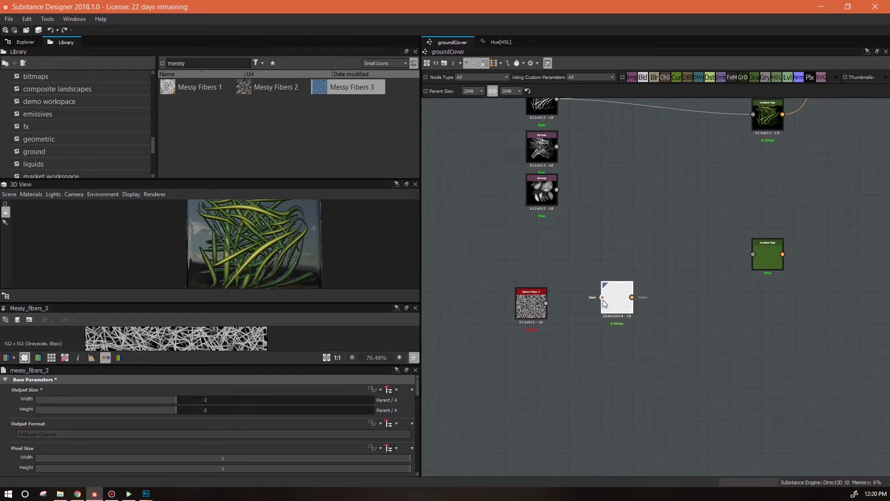
click(622, 304)
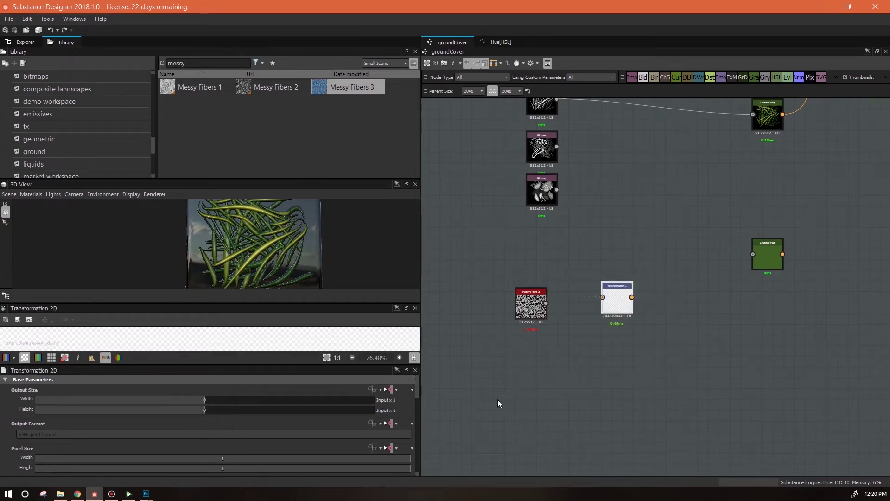
click(394, 391)
click(409, 413)
drag(546, 303, 610, 314)
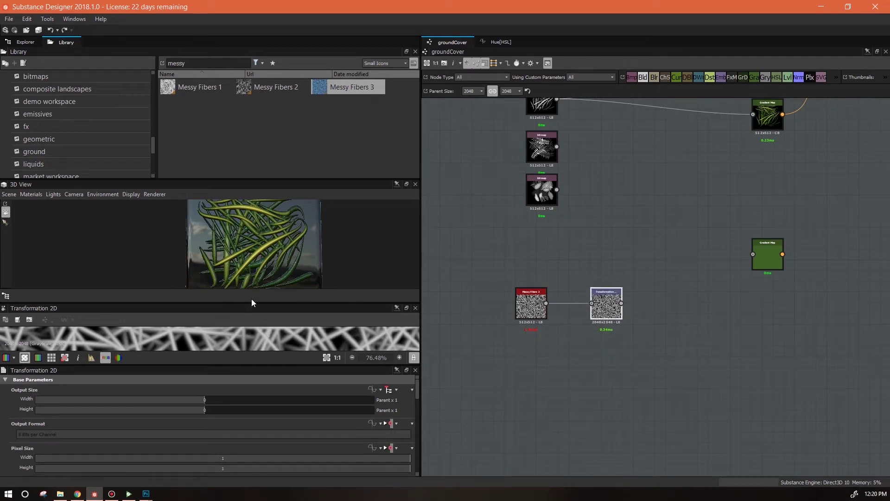
- Enlarge the 2D preview area and frame the whole fiber pattern and the 3D model in their views
drag(251, 303, 258, 248)
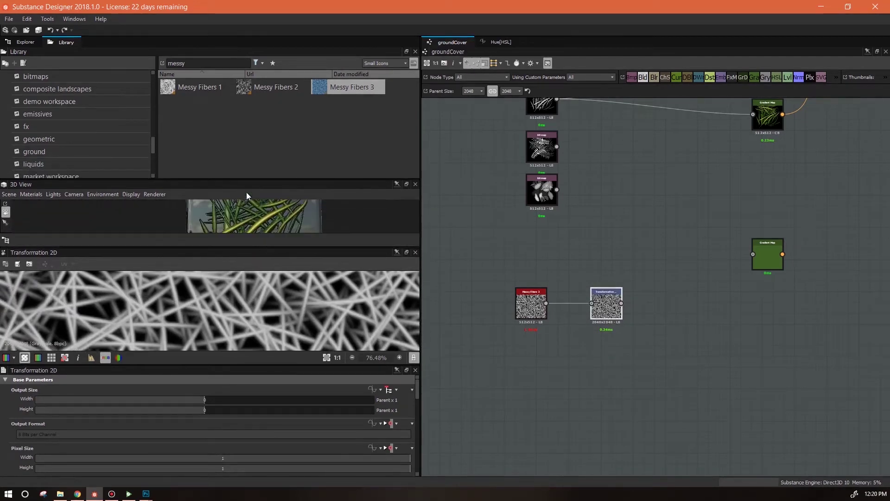
drag(246, 180, 245, 132)
scroll(287, 206, down, 5)
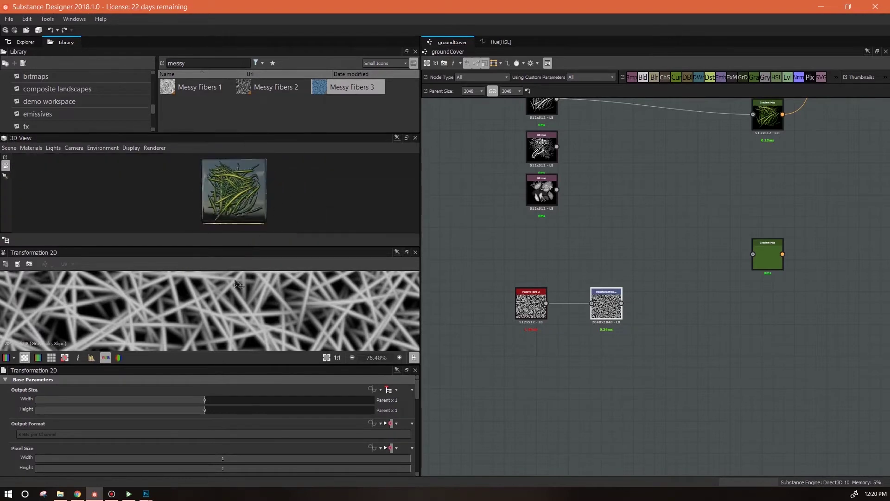
scroll(248, 293, down, 11)
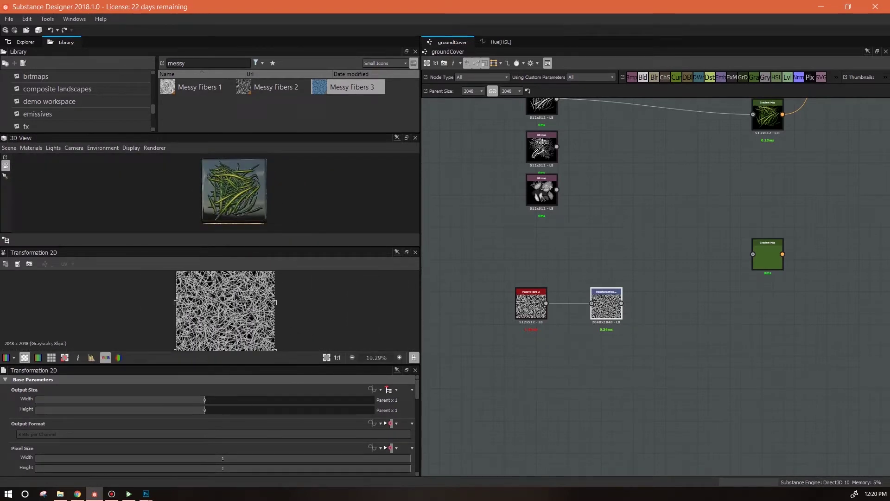
scroll(247, 300, up, 2)
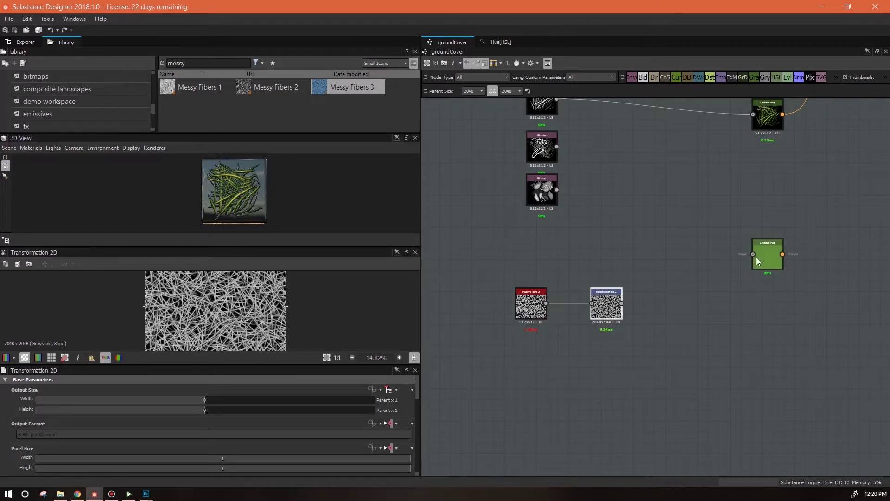
- Connect Transformation 2D to the duplicated Gradient Map and scale the fiber pattern down so it tiles more densely
middle_drag(770, 169, 689, 170)
drag(540, 304, 671, 255)
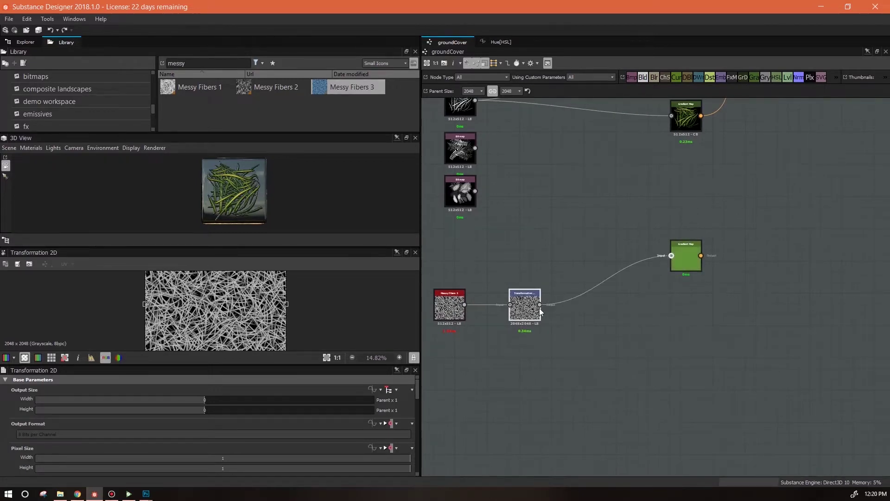
drag(417, 389, 419, 431)
click(400, 446)
click(694, 259)
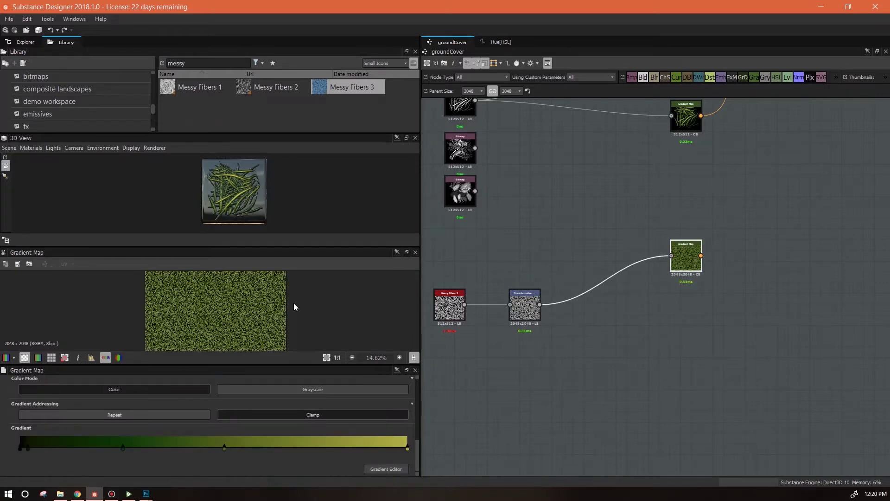
- Connect the duplicated Gradient Map to the base color output and Transformation 2D to the height-to-normal node
middle_drag(789, 242, 668, 360)
scroll(668, 359, down, 3)
drag(680, 319, 735, 191)
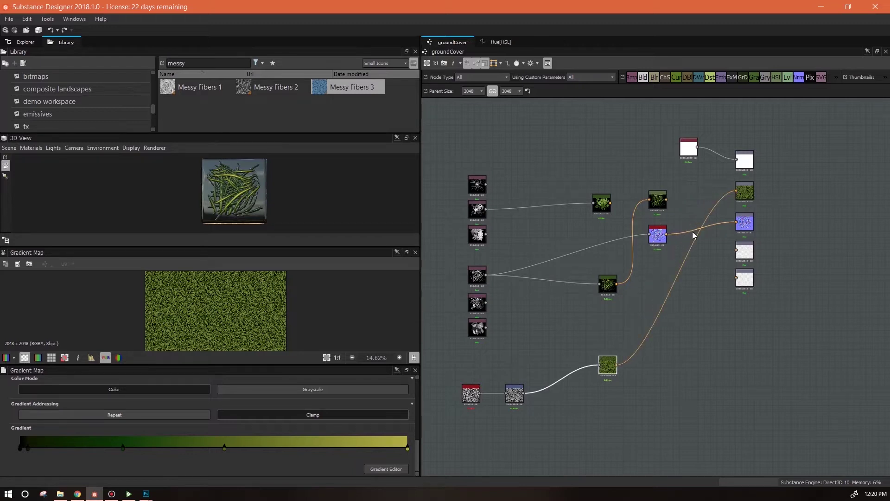
drag(525, 393, 649, 234)
scroll(254, 201, up, 5)
- In the fiber Gradient Map, shift the gradient keys at positions 0.021 and 0.266 to a yellow hue of 59
drag(608, 365, 612, 350)
click(386, 468)
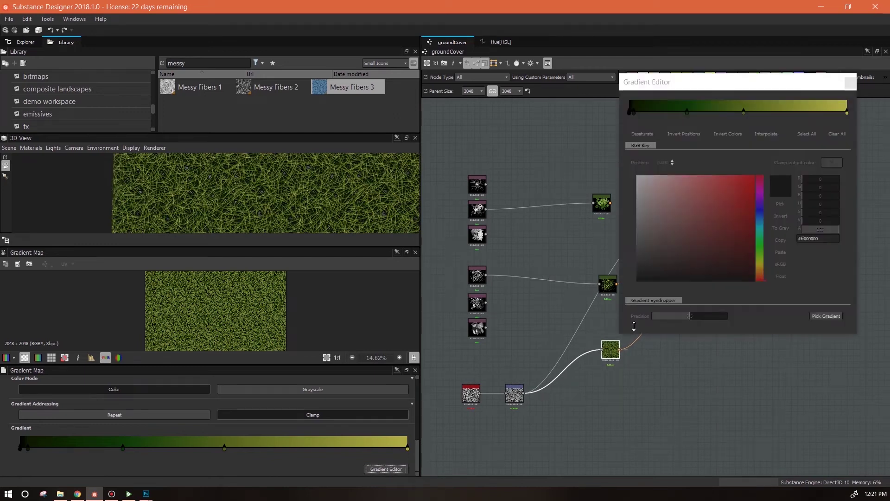
click(634, 112)
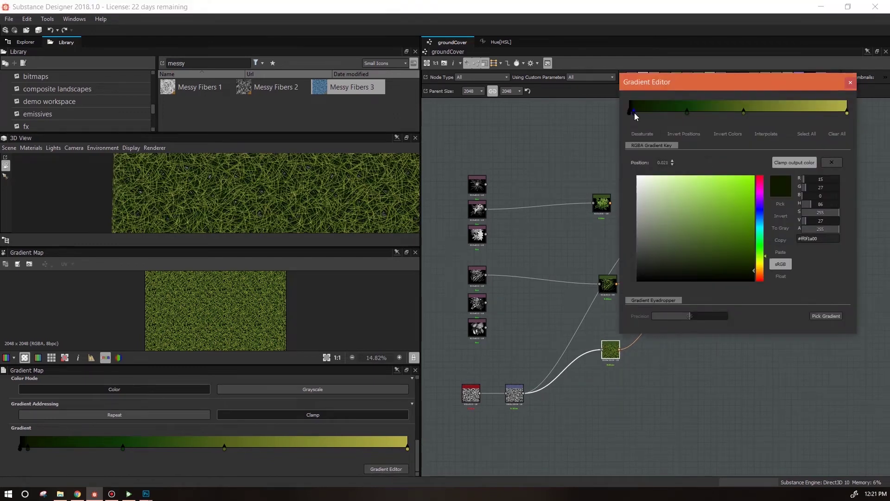
click(761, 264)
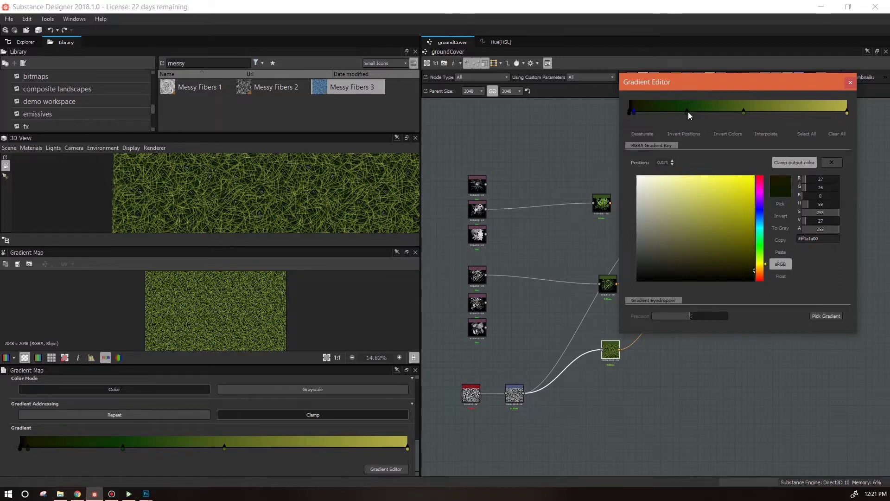
click(688, 113)
click(762, 263)
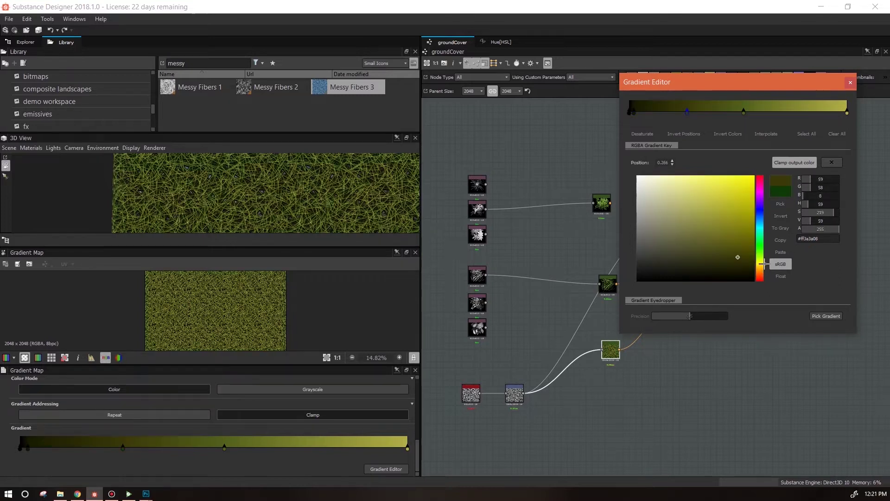
- Shift the gradient keys at positions 0.528 and 1.000 to a golden hue of 48 and inspect the fibers in 3D
click(744, 113)
click(761, 262)
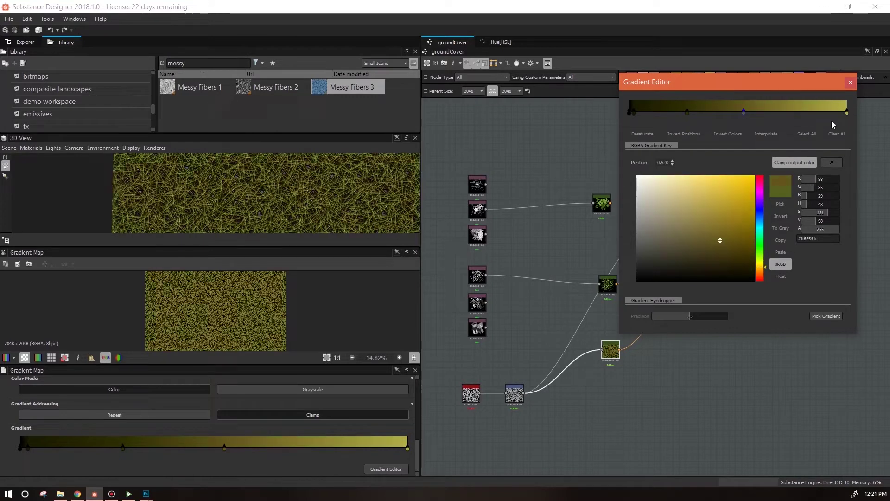
click(847, 112)
click(761, 267)
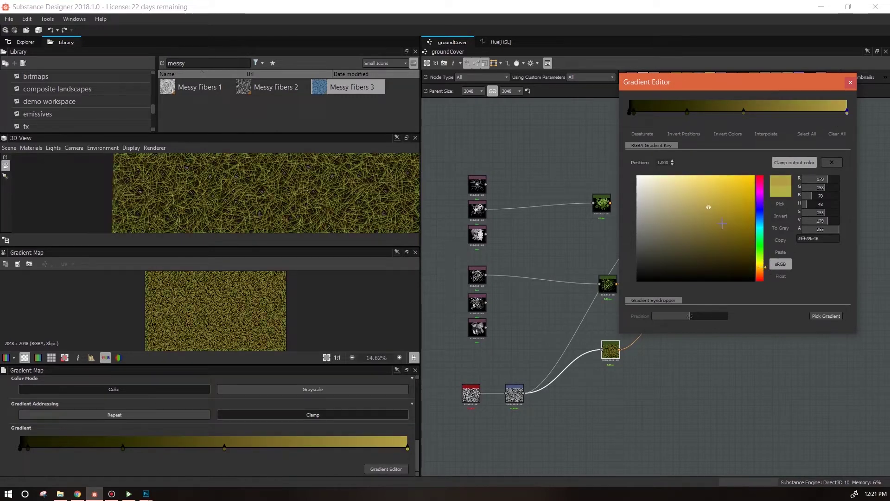
click(850, 82)
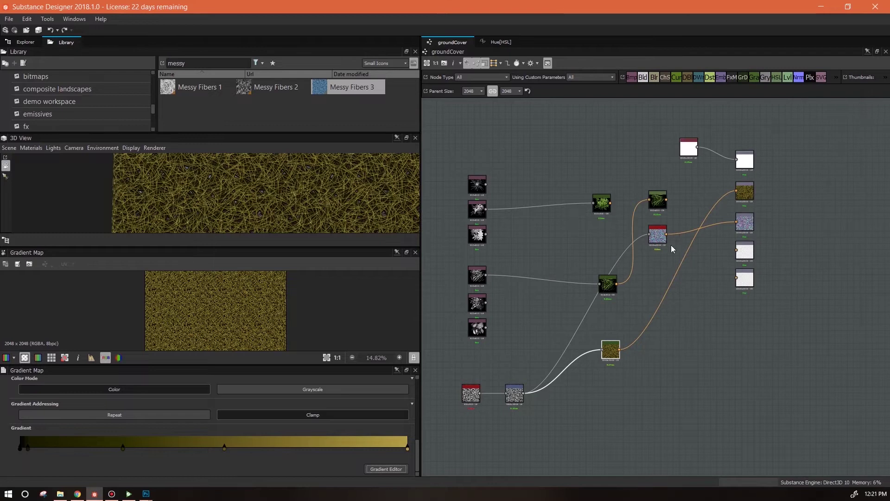
scroll(260, 208, up, 6)
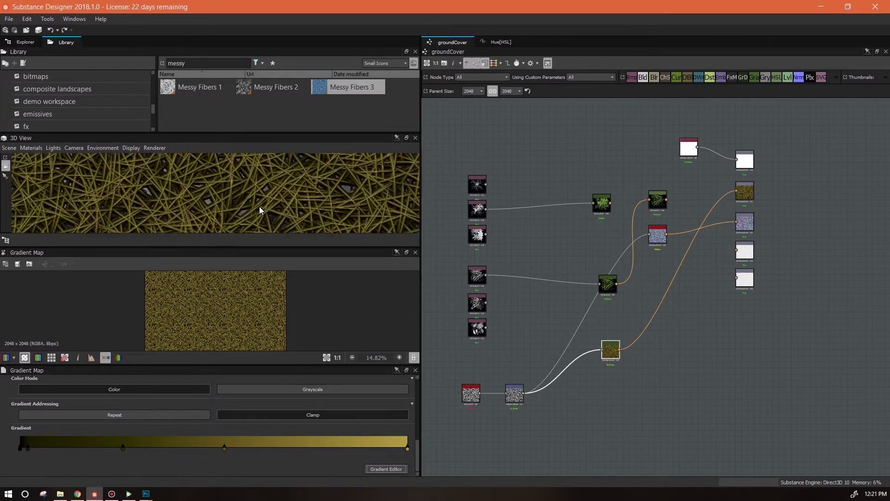
- Line up the fiber Gradient Map, the plant Gradient Map above it and the Messy Fibers 3 node with their neighbours
scroll(259, 207, down, 8)
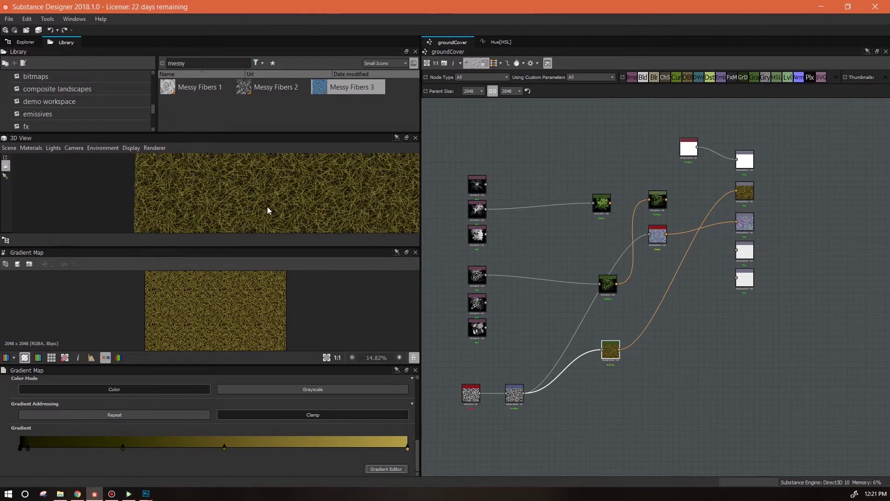
drag(614, 354, 605, 393)
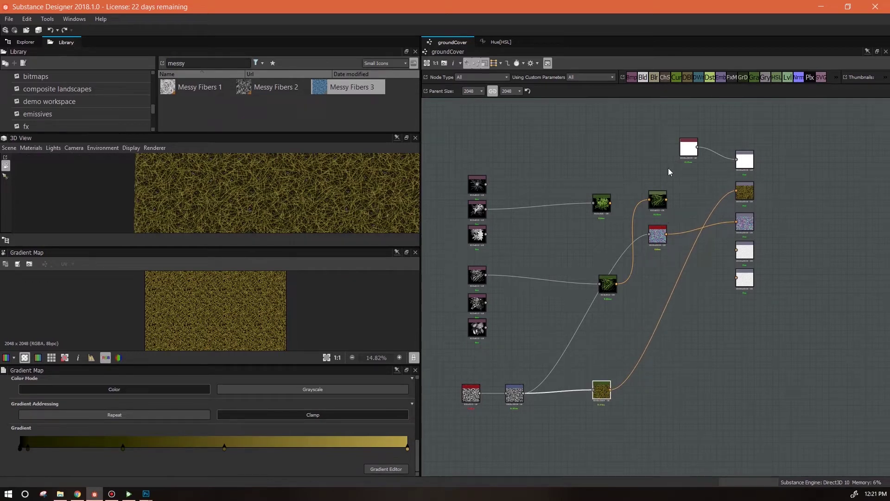
middle_drag(694, 235, 650, 193)
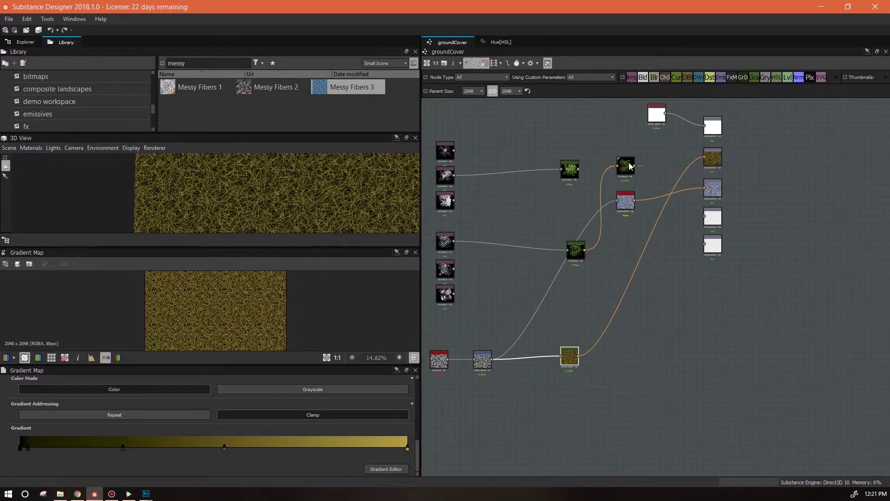
drag(579, 255, 573, 255)
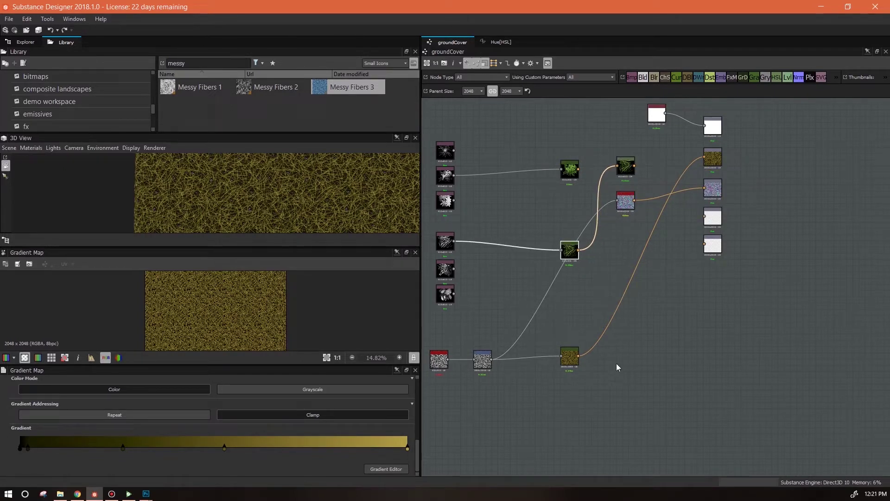
middle_drag(619, 358, 738, 354)
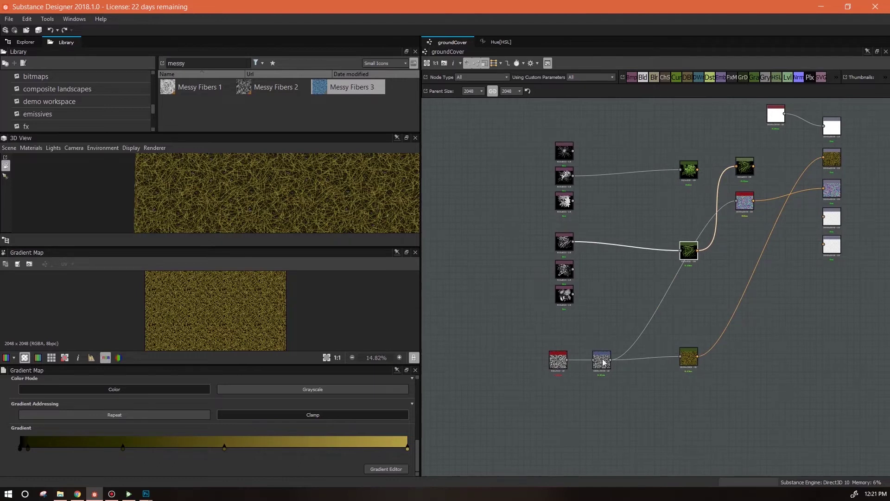
drag(558, 366, 565, 366)
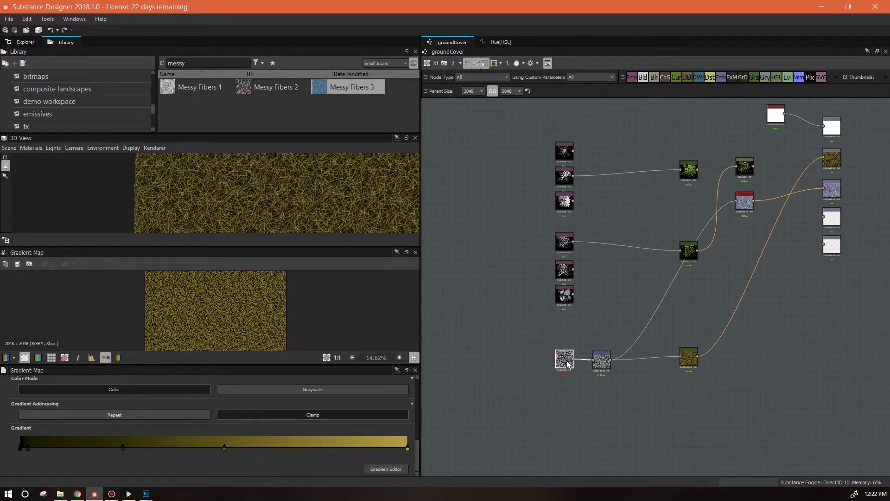
- Enlarge the 3D view and examine the straw-coloured fiber surface from closer up
scroll(302, 191, down, 2)
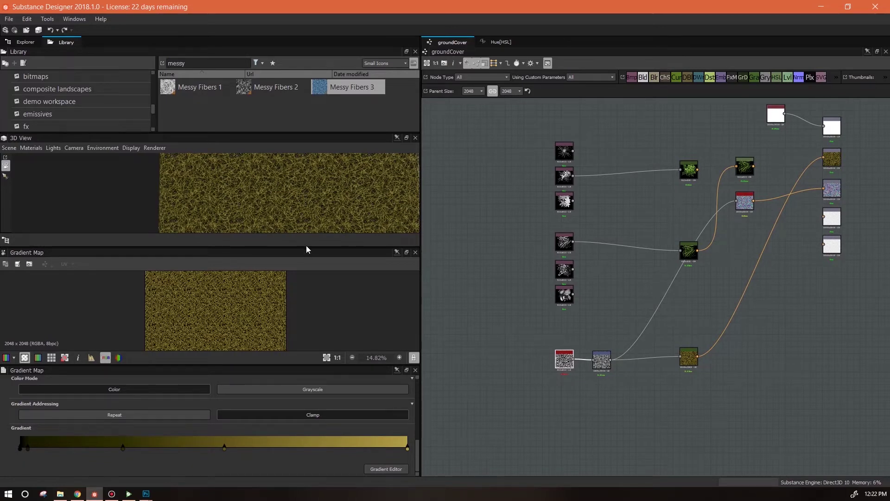
drag(306, 246, 306, 336)
scroll(305, 237, up, 3)
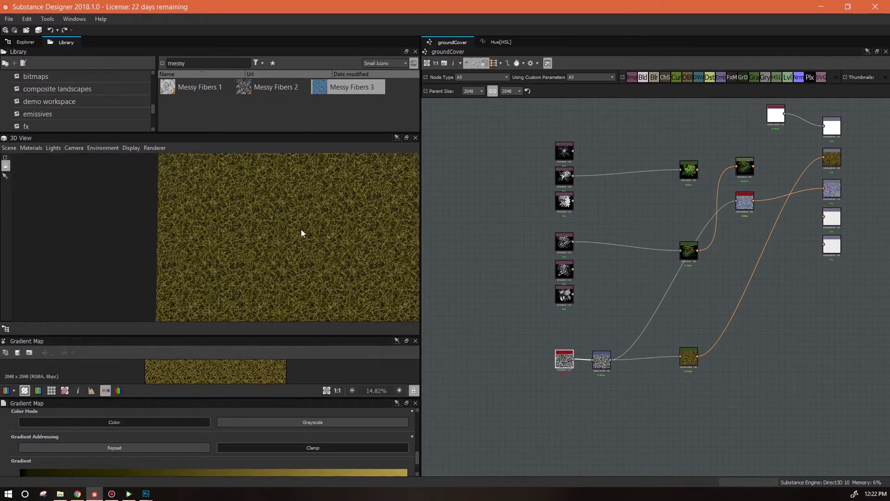
scroll(317, 246, up, 1)
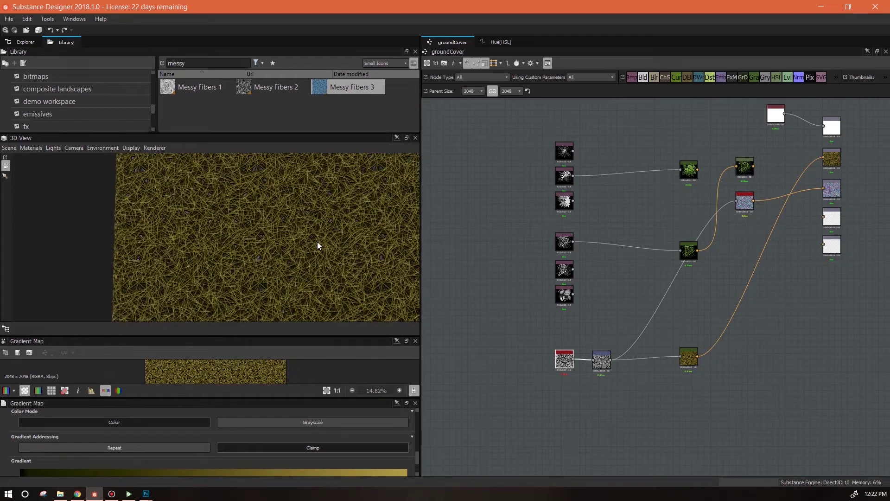
- Add a BnW Spots 1 node below Messy Fibers 3 and set its output width and height to -2
drag(191, 64, 138, 60)
text(bnw)
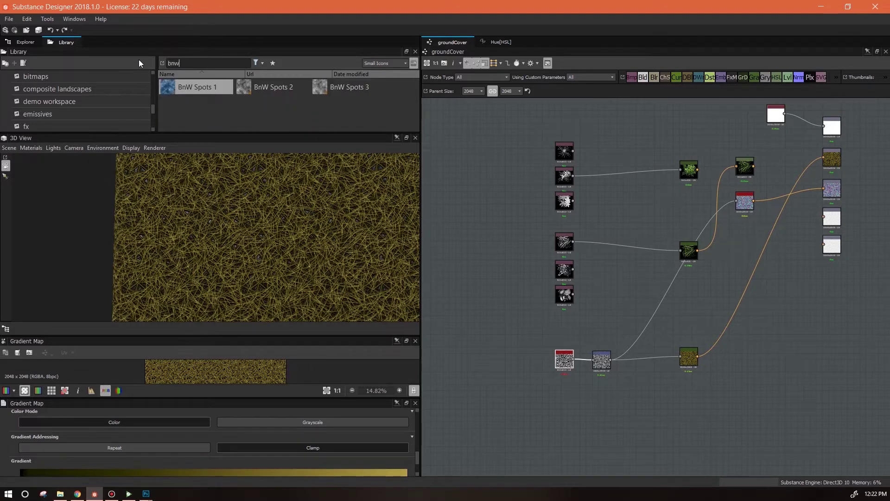
drag(201, 87, 563, 414)
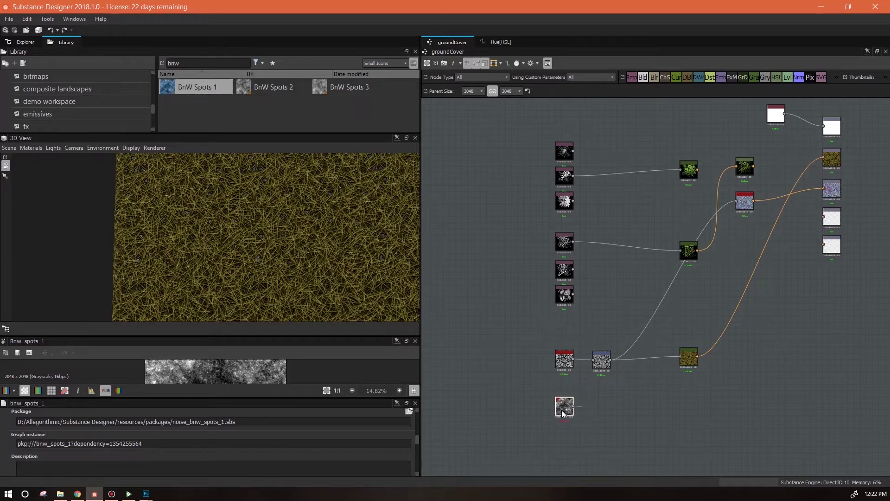
drag(204, 432, 177, 433)
click(180, 442)
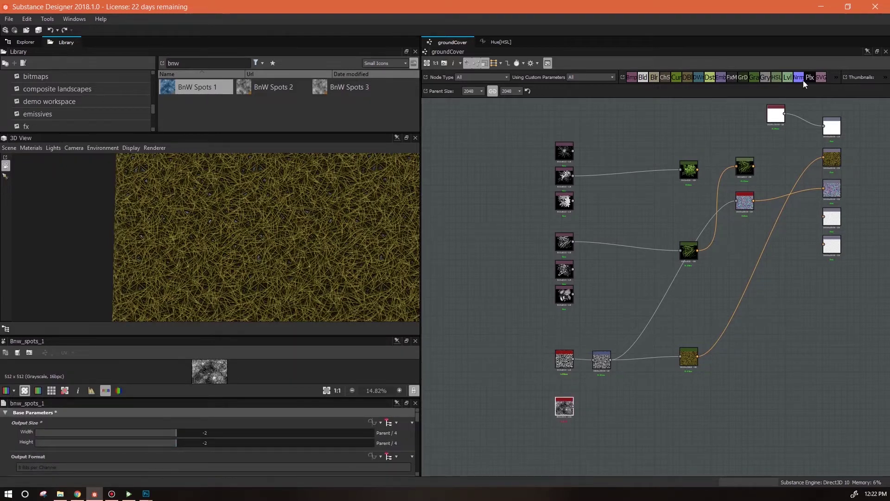
- Duplicate the fibers' Transformation 2D node beside BnW Spots 1 and feed the spots into it
click(604, 360)
key(ctrl+d)
drag(662, 291, 599, 406)
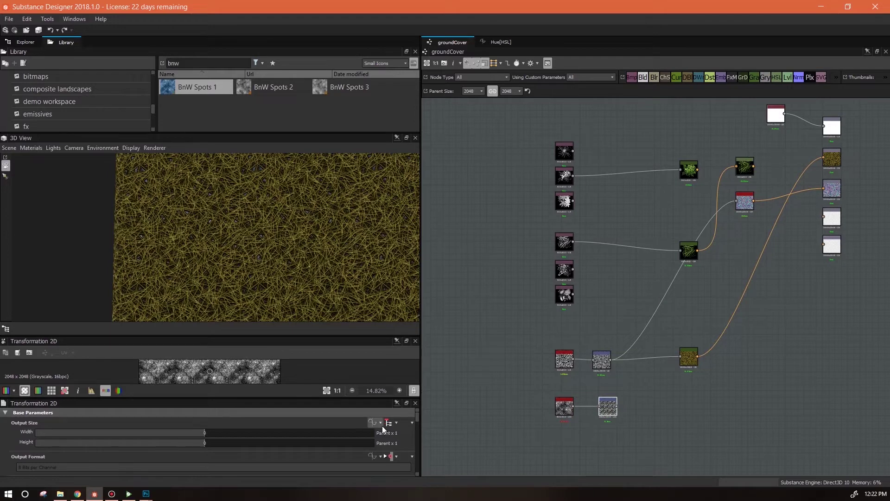
drag(607, 408, 601, 408)
- Duplicate the fiber Gradient Map onto the spots row, connect the spots' Transformation 2D to it and preview the result
click(690, 359)
key(ctrl+d)
drag(664, 295, 695, 414)
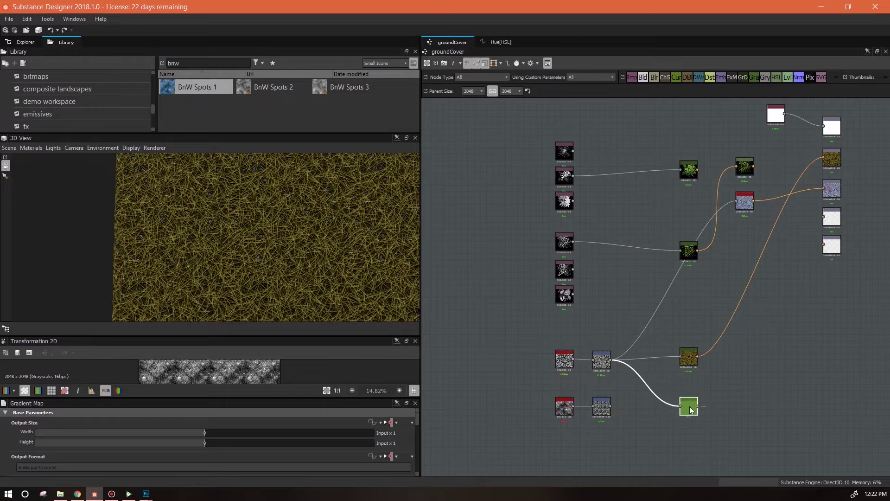
drag(637, 408, 608, 405)
click(679, 406)
double_click(688, 407)
- Shift the dark and middle gradient keys of the spots' Gradient Map to dark brown tones
drag(416, 423, 416, 465)
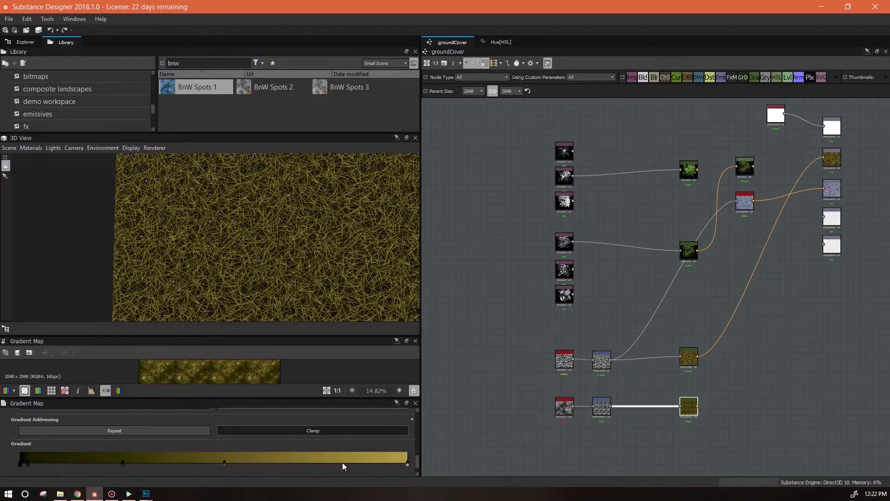
scroll(416, 462, down, 2)
click(386, 467)
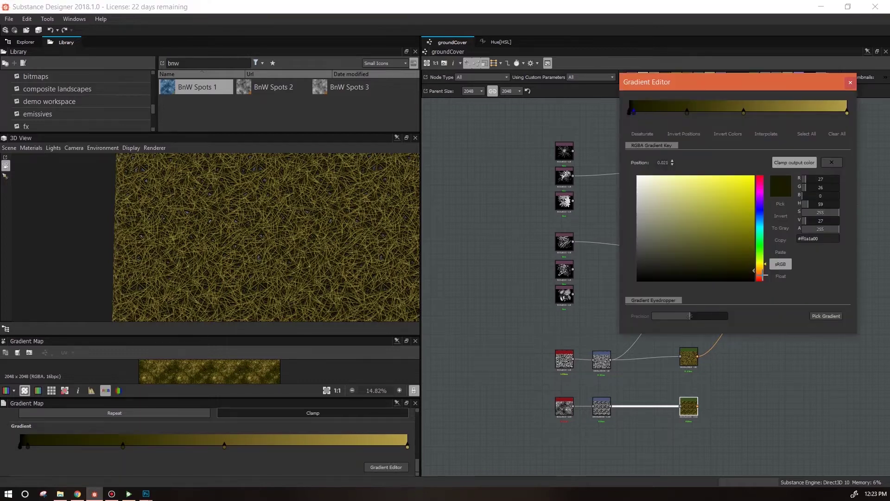
click(687, 111)
click(744, 112)
click(760, 272)
click(697, 249)
- Change the gradient key at position 1.000 to a muted brown and close the gradient editor
click(847, 112)
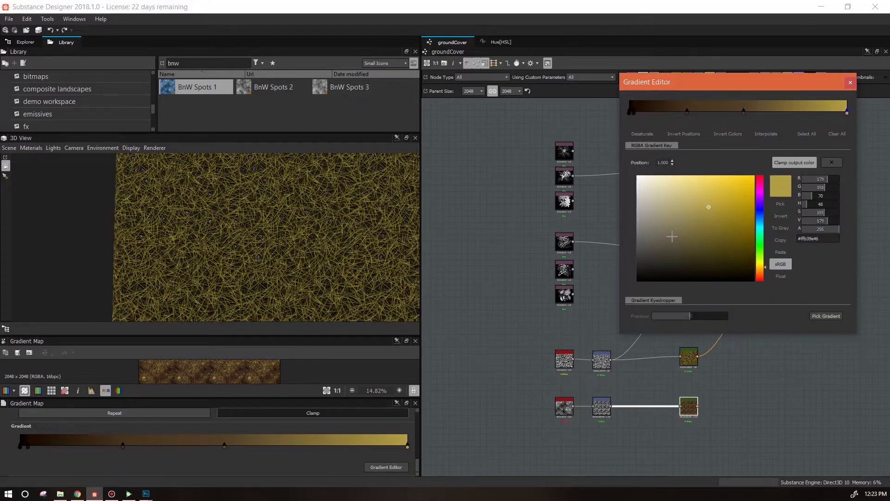
click(759, 271)
click(680, 254)
scroll(314, 245, down, 2)
drag(254, 336, 358, 344)
drag(813, 84, 308, 217)
click(346, 218)
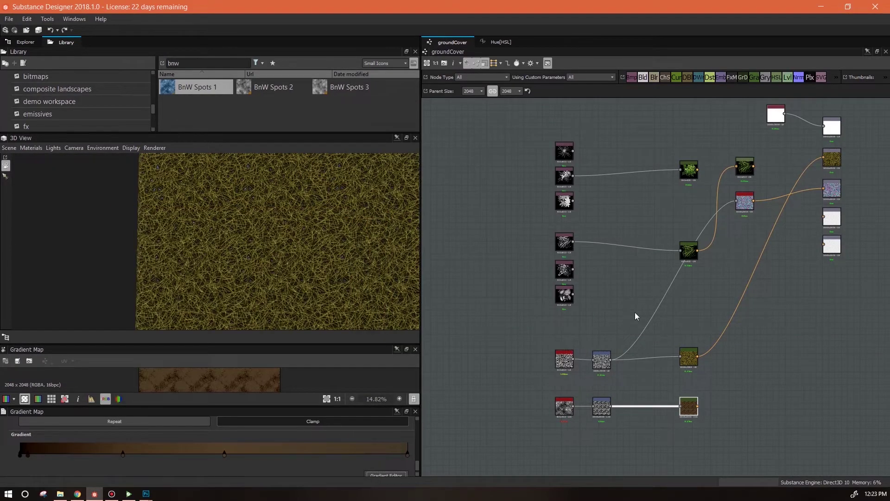
- Add a Clouds 2 node to the graph and set its output width and height to -2
drag(189, 62, 123, 57)
text(clouds)
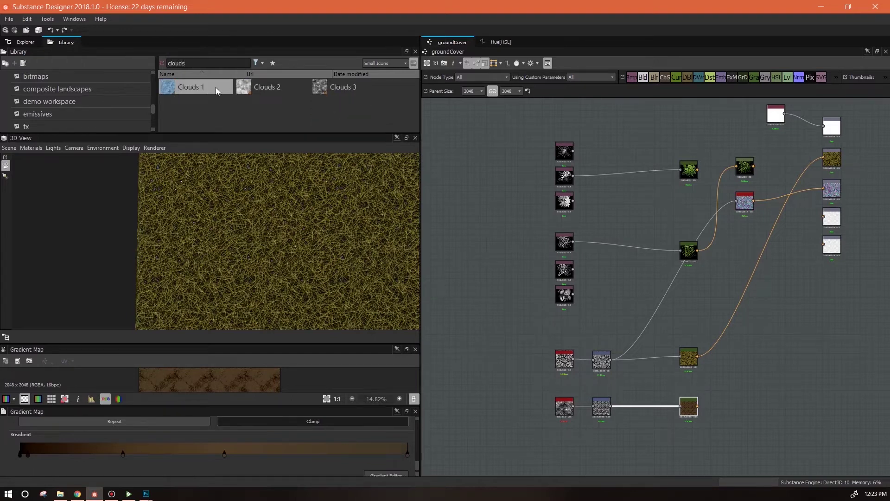
drag(243, 87, 497, 395)
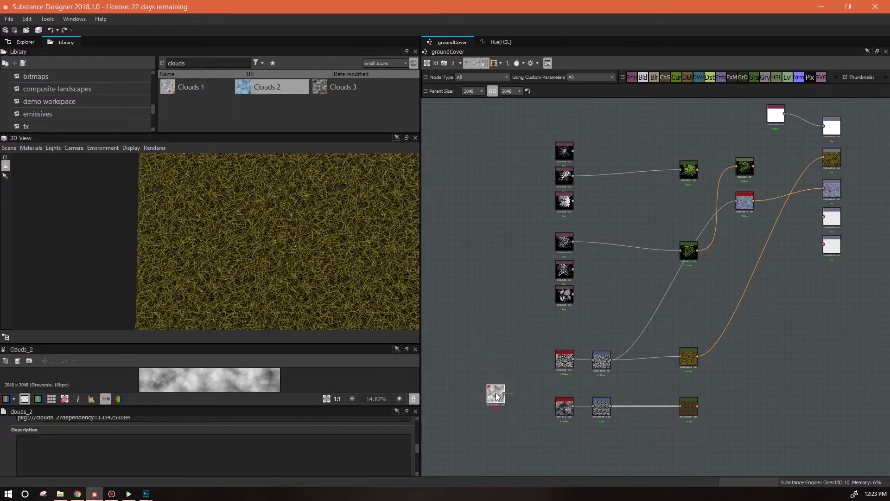
drag(418, 447, 416, 418)
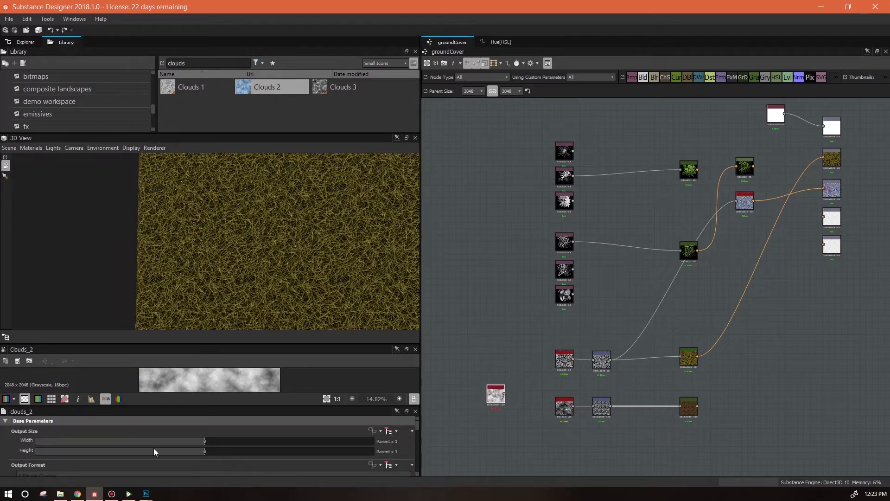
click(179, 441)
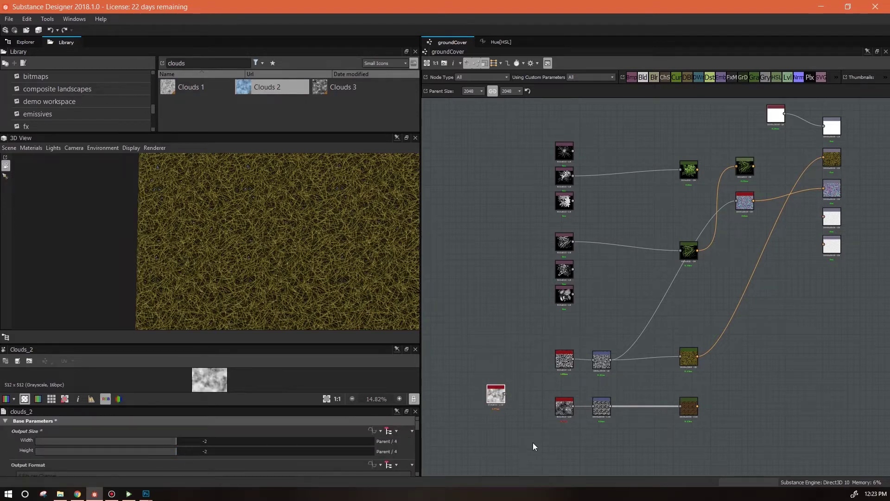
- Place Clouds 2 below the spots row and feed it into a new Levels node sized Relative to Parent
middle_drag(538, 445, 532, 346)
drag(489, 299, 558, 374)
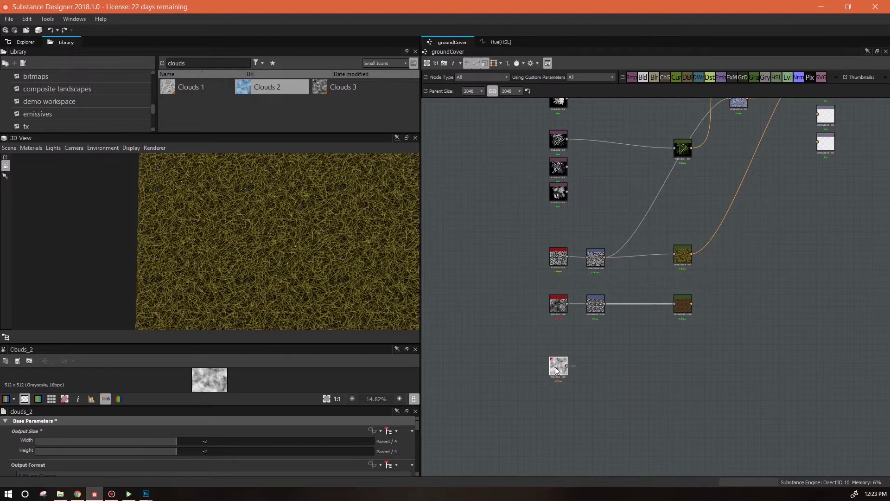
drag(788, 78, 600, 369)
click(399, 430)
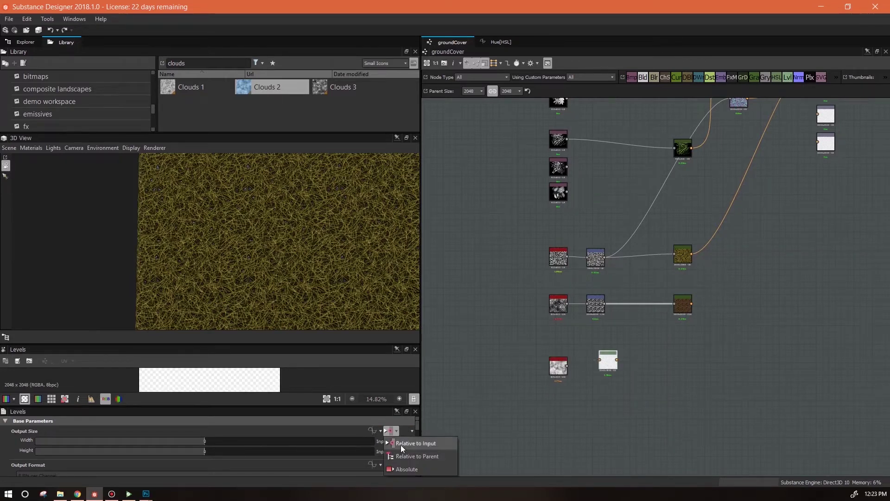
click(407, 453)
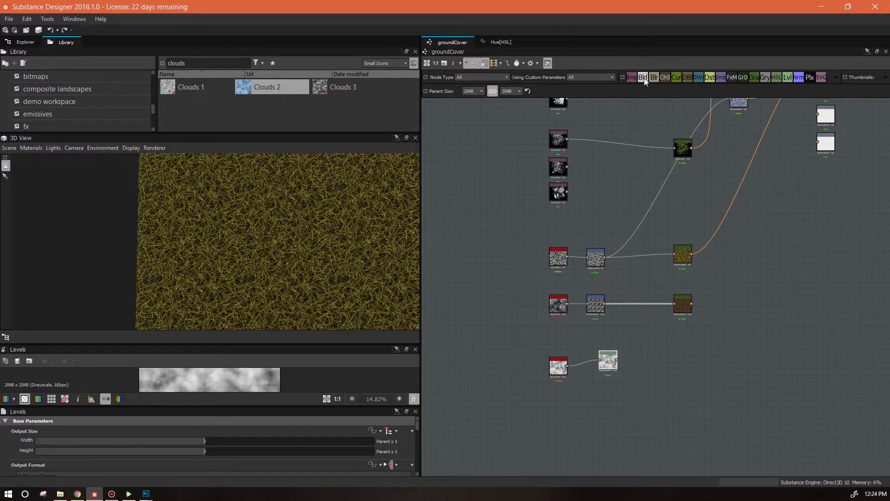
- Add a Blend node and paste two copies of the height-to-normal node near the spots' Gradient Map
drag(737, 281, 745, 279)
middle_drag(808, 273, 700, 365)
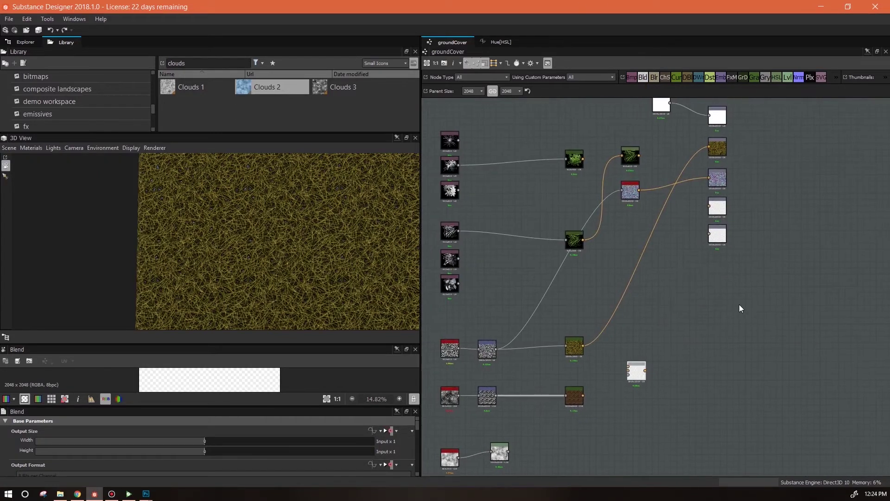
click(628, 191)
key(ctrl+c)
key(ctrl+v)
key(ctrl+v)
drag(656, 283, 631, 412)
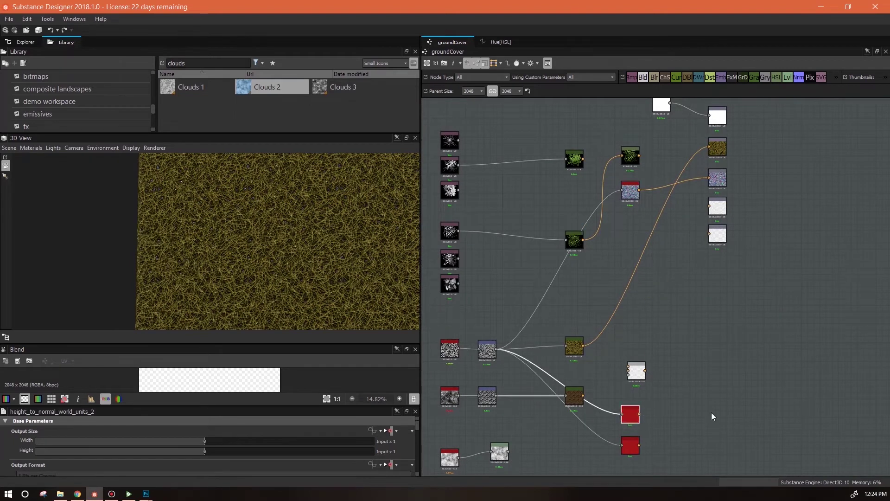
- Connect the spots' Transformation 2D to the lower normal node and feed both normal nodes into the Blend node
middle_drag(711, 416, 728, 294)
drag(512, 274, 638, 323)
drag(657, 249, 713, 305)
click(503, 227)
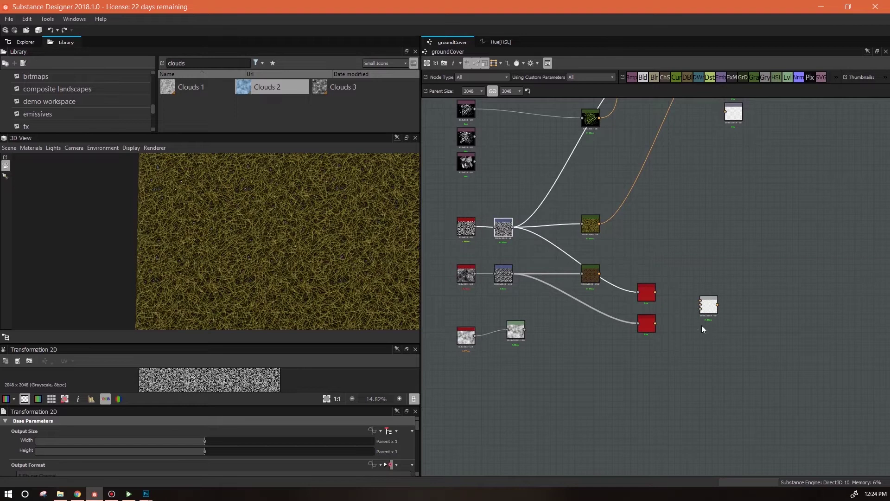
drag(701, 305, 700, 305)
drag(655, 323, 700, 307)
click(702, 314)
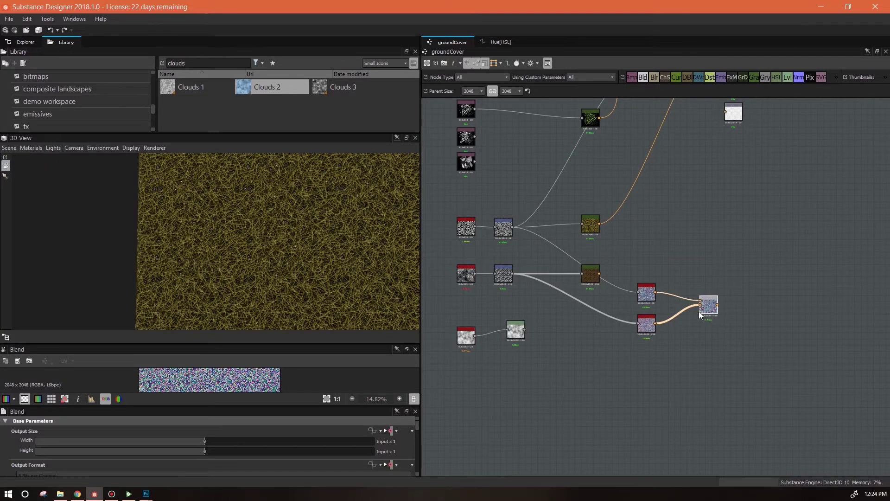
- Stack the two normal nodes closely and connect the clouds Levels node to the Blend node's mask input
middle_drag(694, 237, 729, 274)
drag(681, 330, 681, 318)
drag(681, 360, 677, 341)
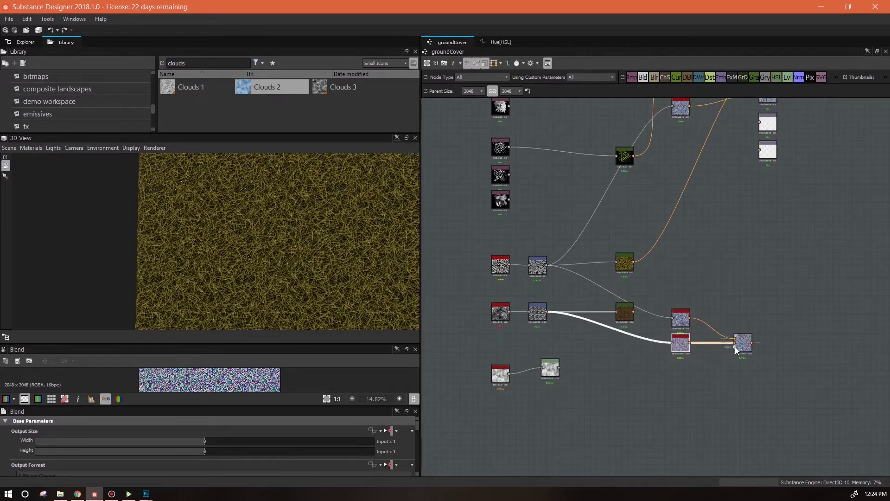
drag(610, 373, 555, 369)
click(556, 369)
middle_drag(780, 374, 690, 354)
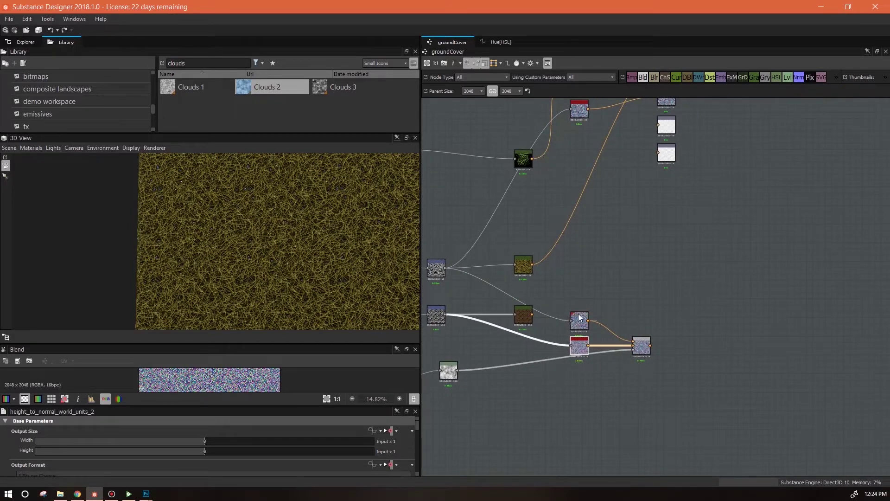
- Duplicate the normals' Blend node with its clouds mask and delete the copy's links from the two normal nodes
drag(579, 317, 598, 274)
drag(579, 343, 598, 303)
drag(676, 334, 629, 370)
key(ctrl+c)
key(ctrl+v)
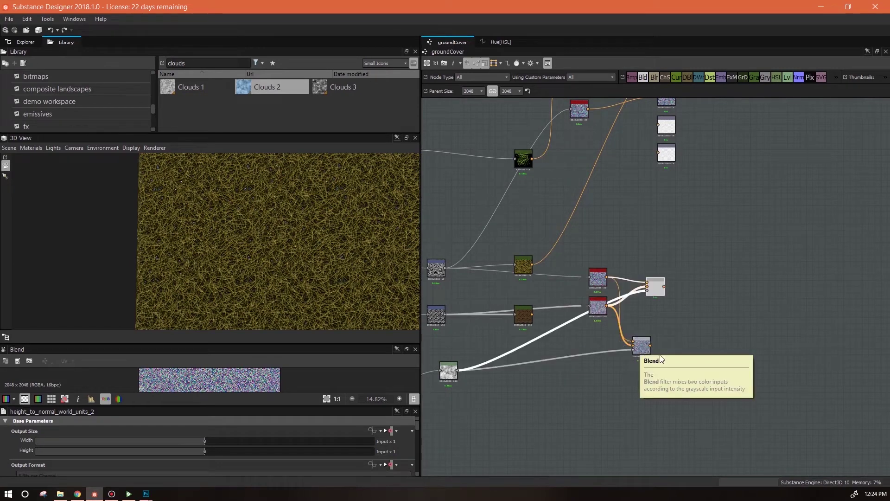
drag(656, 290, 582, 426)
drag(560, 391, 626, 389)
key(Delete)
- Feed the fiber and brown spots Gradient Maps into the duplicated Blend node and connect it to the base color output
drag(532, 265, 574, 416)
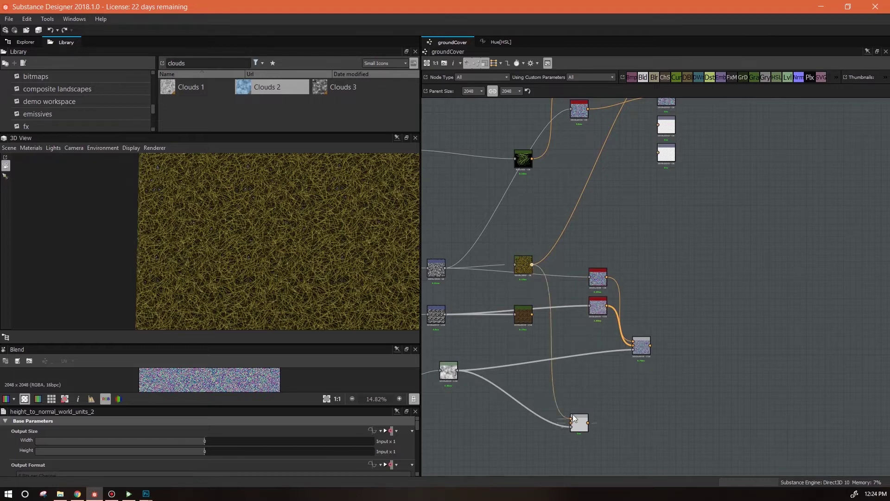
drag(532, 315, 610, 228)
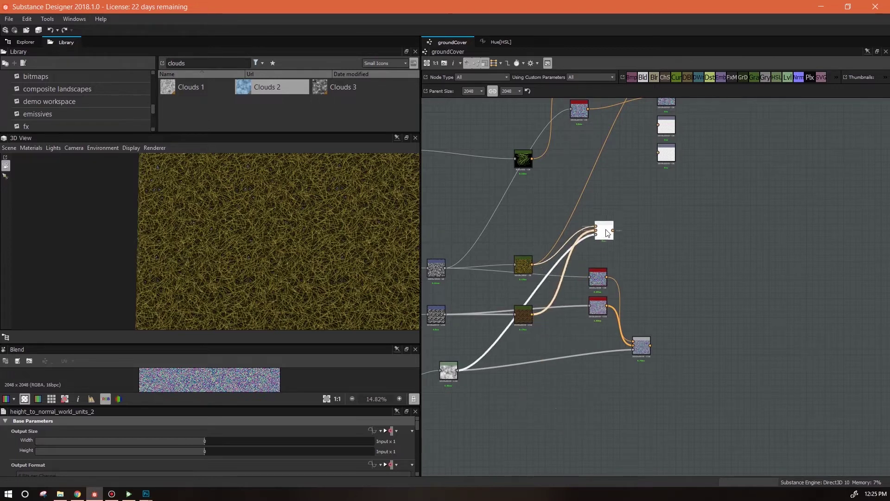
middle_drag(700, 250, 628, 372)
scroll(627, 369, down, 3)
drag(581, 355, 603, 262)
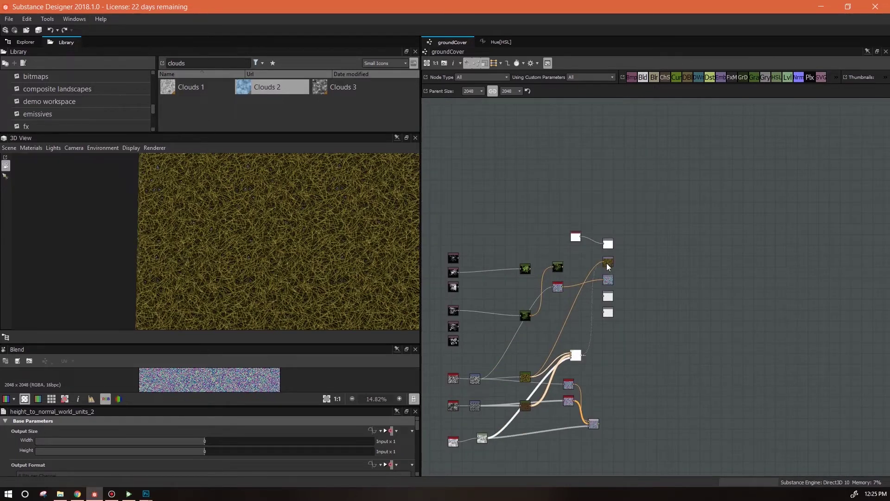
- Connect the normals' Blend node to the normal output, and narrow the clouds Levels input range by raising black to nearly half and slightly lowering white
drag(598, 424, 604, 278)
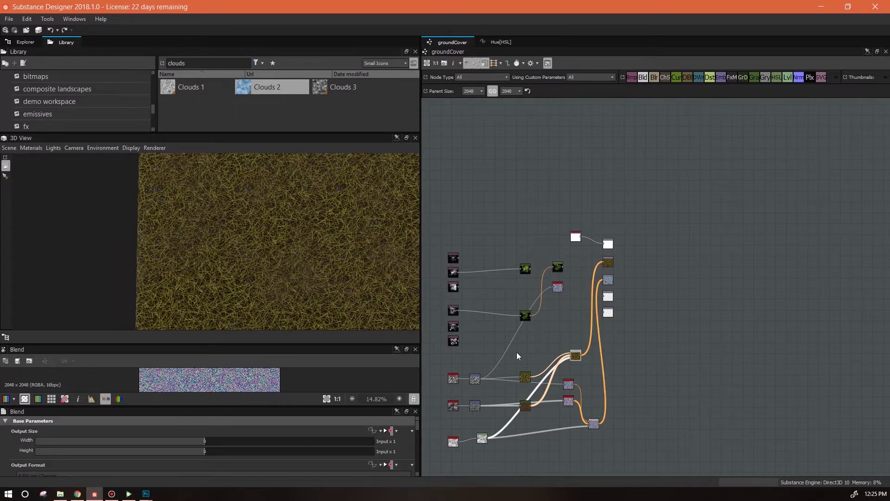
middle_drag(516, 352, 615, 305)
click(580, 391)
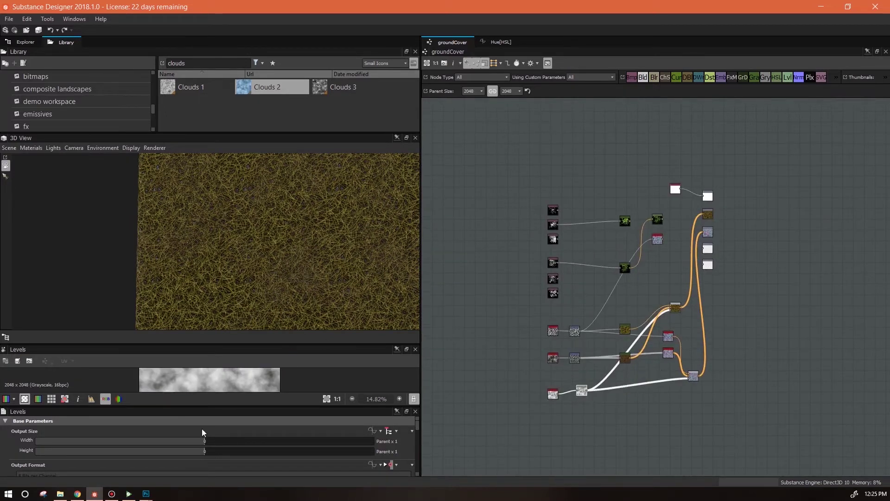
click(402, 421)
scroll(401, 421, down, 2)
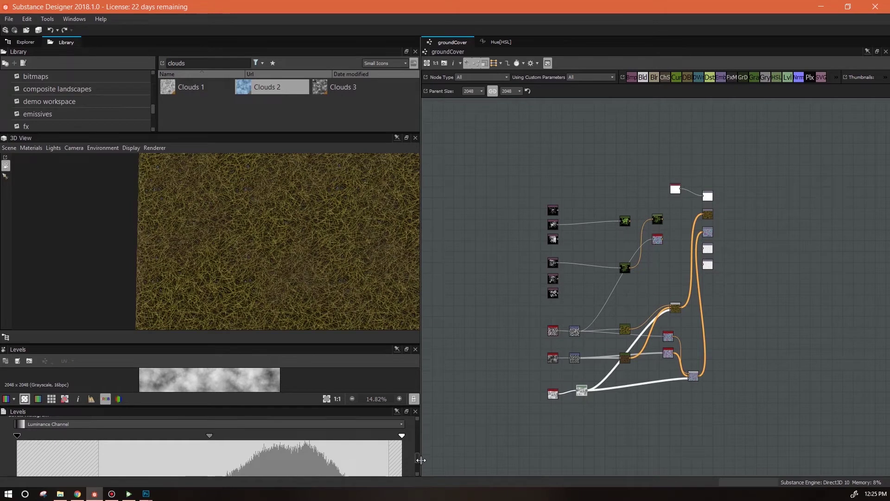
drag(401, 422, 369, 424)
drag(17, 421, 199, 424)
scroll(310, 240, up, 2)
scroll(341, 245, down, 2)
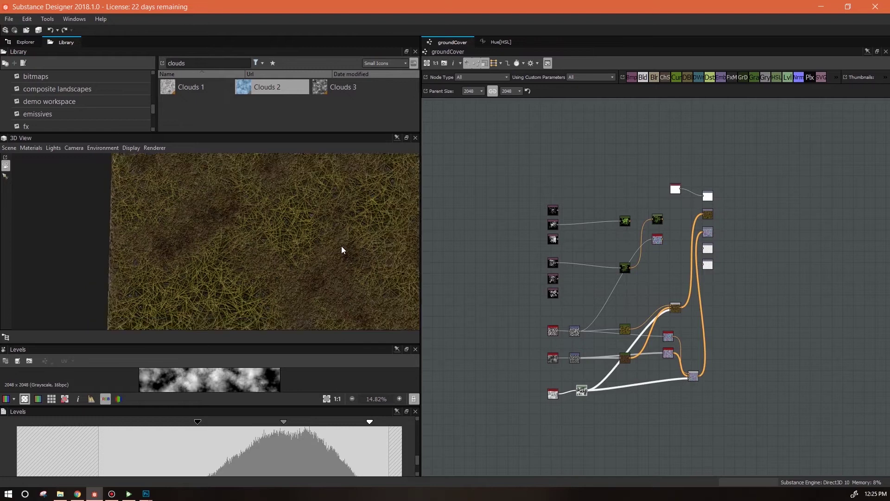
- Halve the scale of the fibers' Transformation 2D with its /2 option and inspect the denser tiling on the 3D preview
click(577, 331)
drag(419, 445, 419, 450)
click(400, 445)
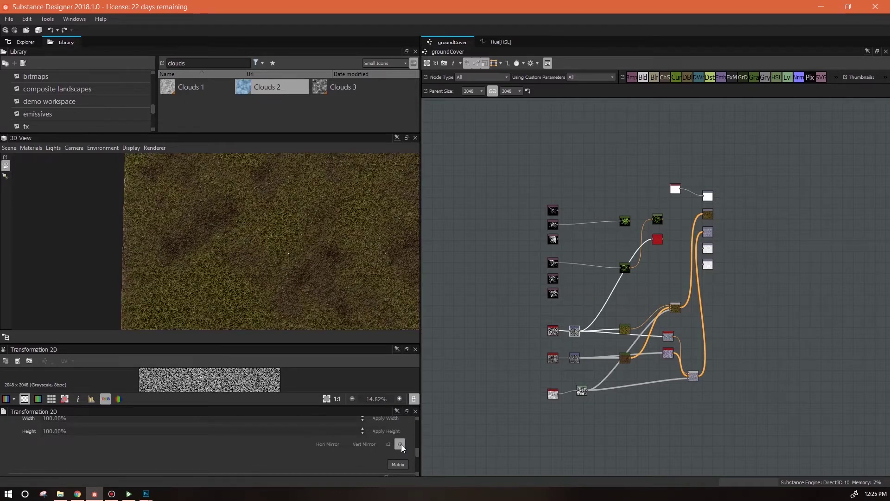
scroll(310, 242, up, 3)
scroll(327, 263, down, 3)
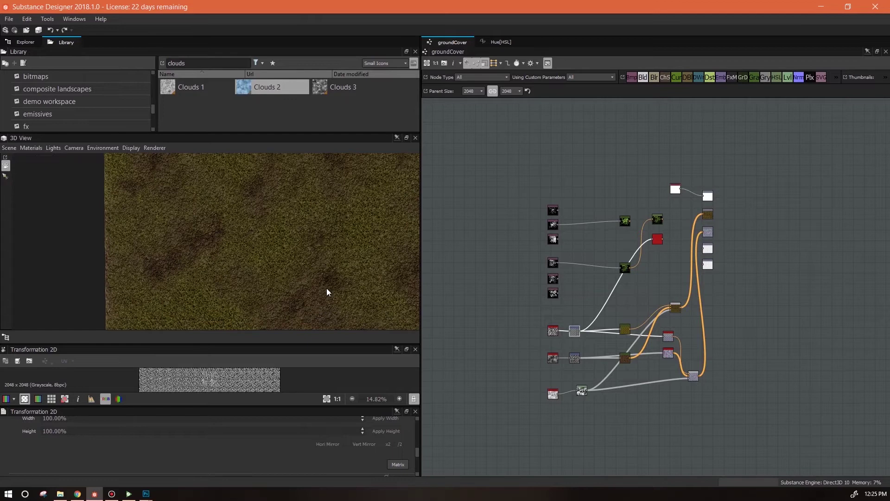
drag(326, 291, 331, 271)
- Readjust the clouds Levels by shifting the input midpoint and lowering the black point to about 40% of the range
click(580, 390)
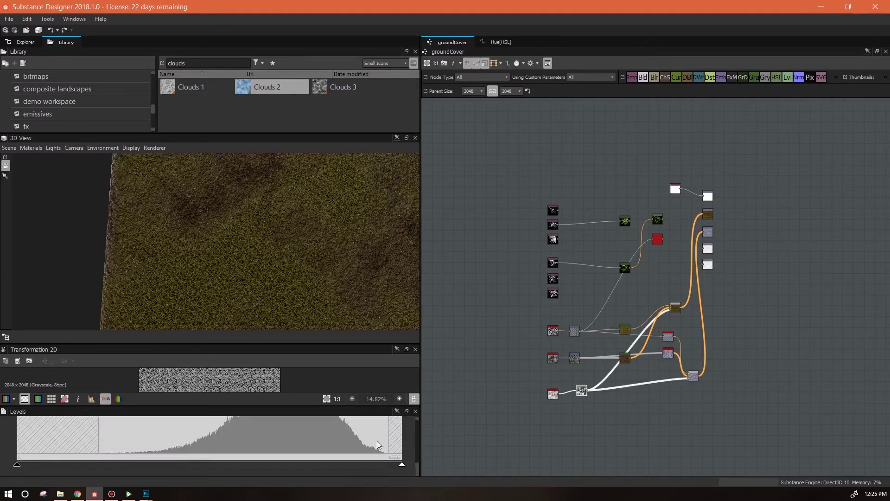
drag(287, 411, 294, 383)
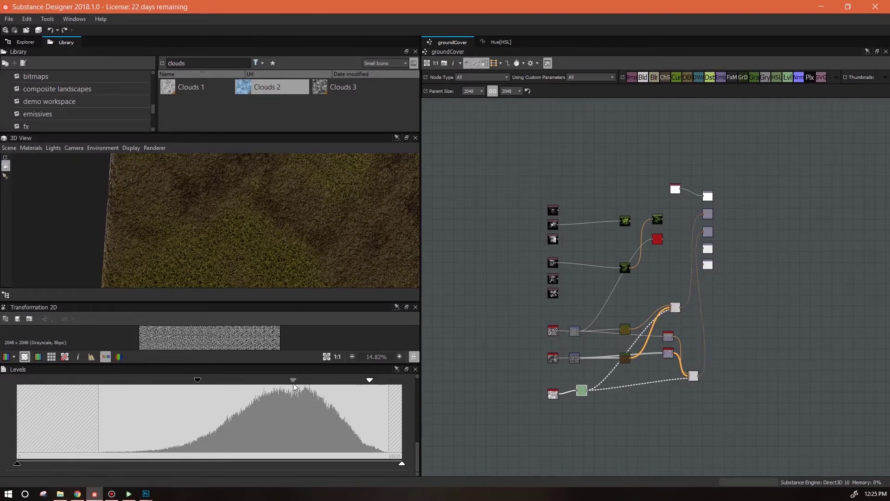
drag(197, 380, 170, 379)
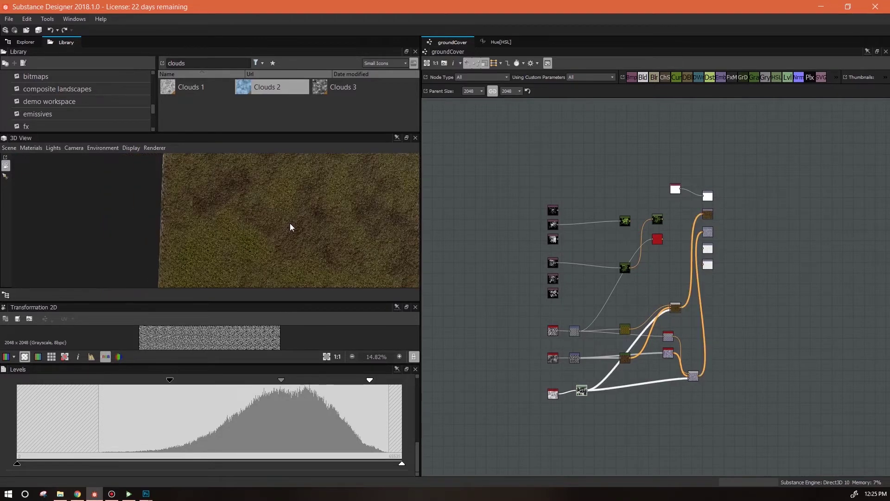
drag(305, 267, 274, 227)
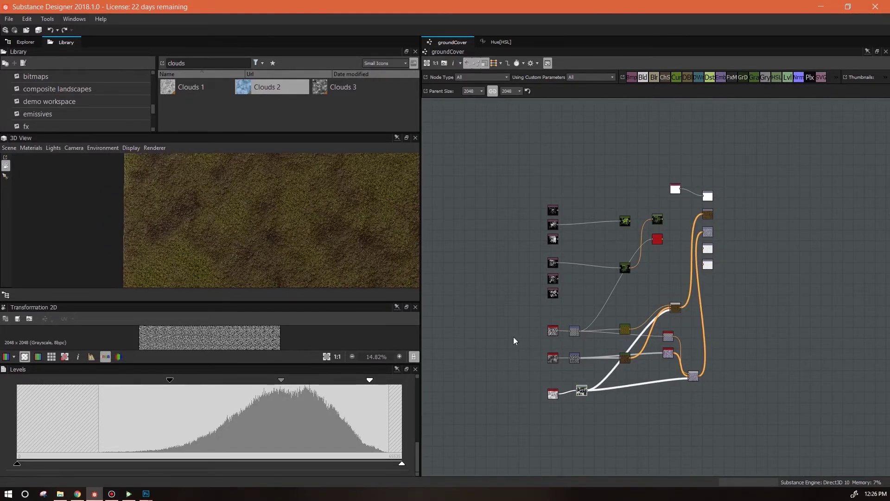
- Rearrange the graph so each Blend node sits close to its sources, with the normals' group above the base color group
scroll(644, 362, up, 4)
middle_drag(767, 265, 674, 277)
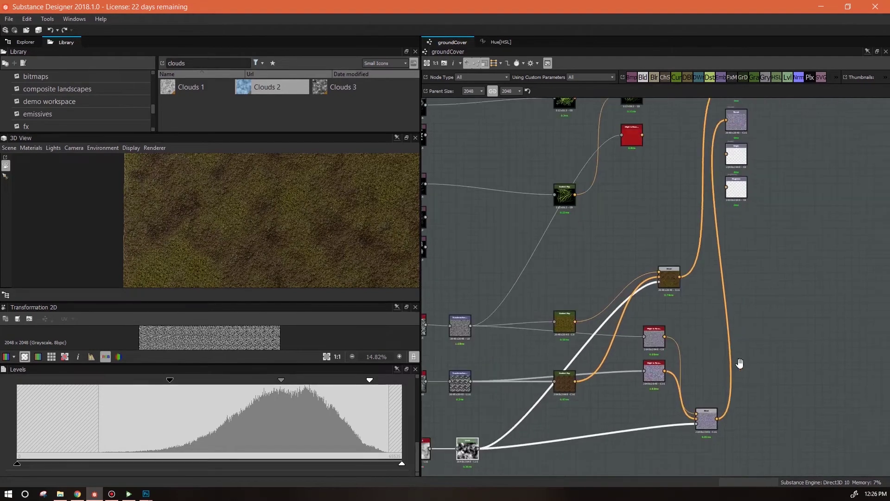
drag(674, 277, 611, 353)
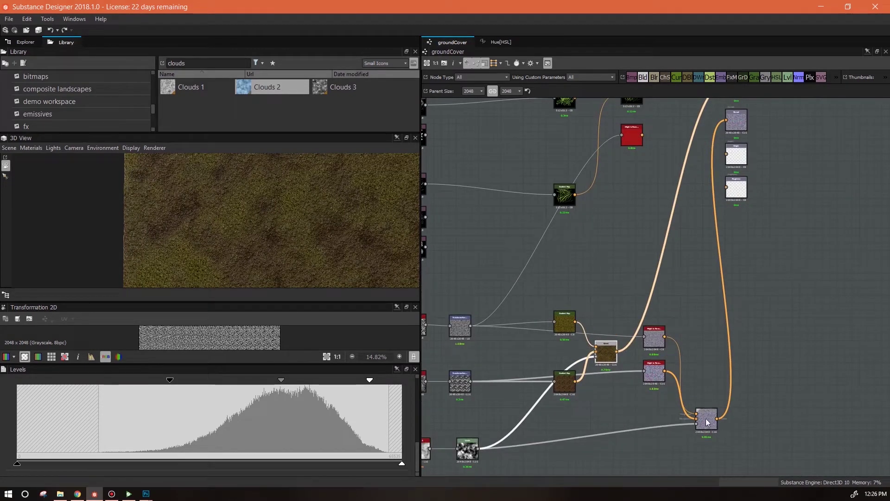
drag(708, 420, 708, 360)
drag(777, 324, 659, 378)
middle_drag(766, 411, 746, 469)
drag(637, 397, 562, 285)
middle_drag(764, 367, 813, 342)
drag(714, 337, 640, 449)
- Select the plant bitmap nodes with their color nodes and move them away from the fiber, spots and clouds nodes
scroll(771, 383, down, 3)
middle_drag(784, 355, 798, 383)
drag(532, 184, 729, 297)
ctrl+click(573, 313)
ctrl+click(573, 332)
drag(573, 313, 433, 308)
click(623, 319)
- Delete the link from the fibers' Transformation 2D to the unused normal node and tidy the placement of the neighbouring nodes
drag(582, 255, 623, 267)
click(627, 307)
click(614, 317)
key(Delete)
drag(750, 304, 725, 342)
middle_drag(754, 367, 781, 323)
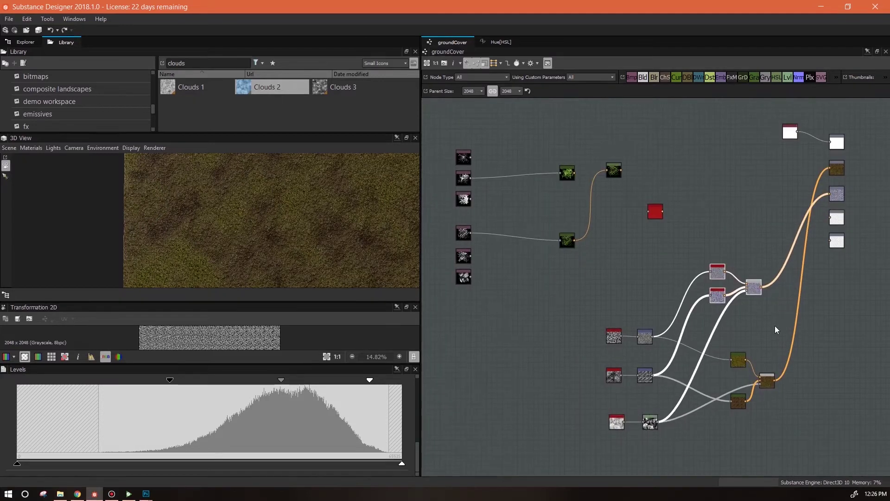
click(755, 288)
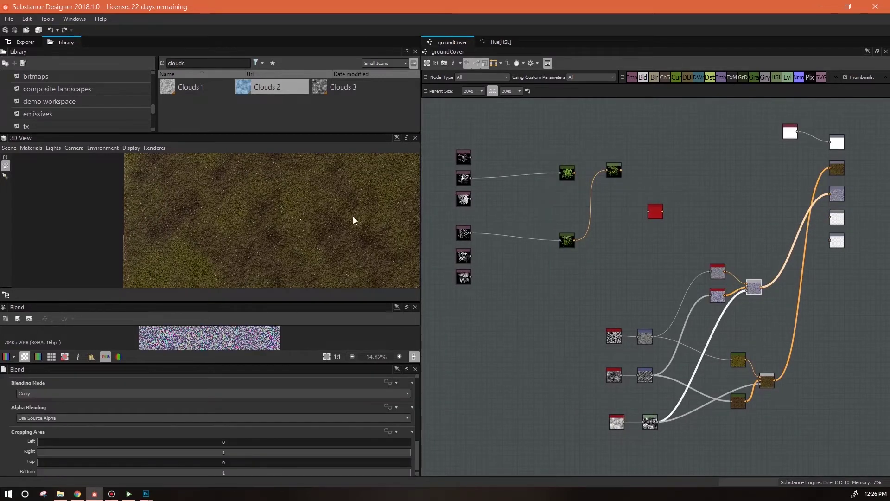
middle_drag(623, 261, 622, 298)
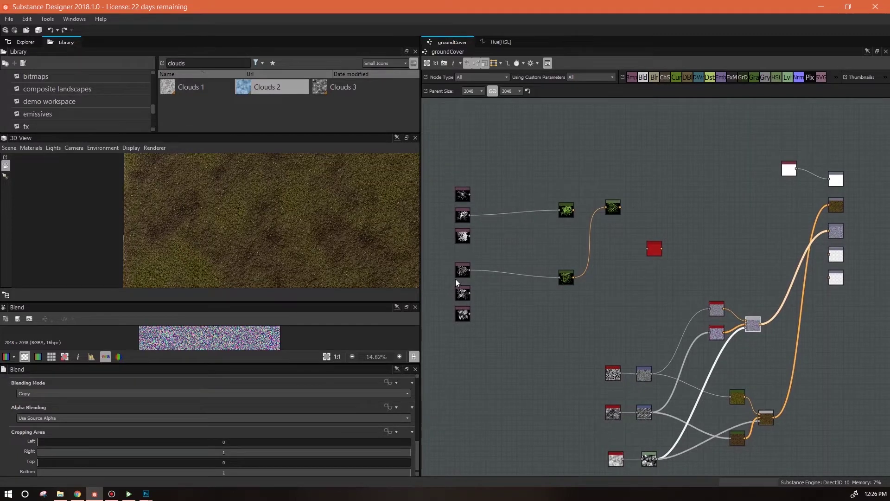
middle_drag(594, 259, 631, 288)
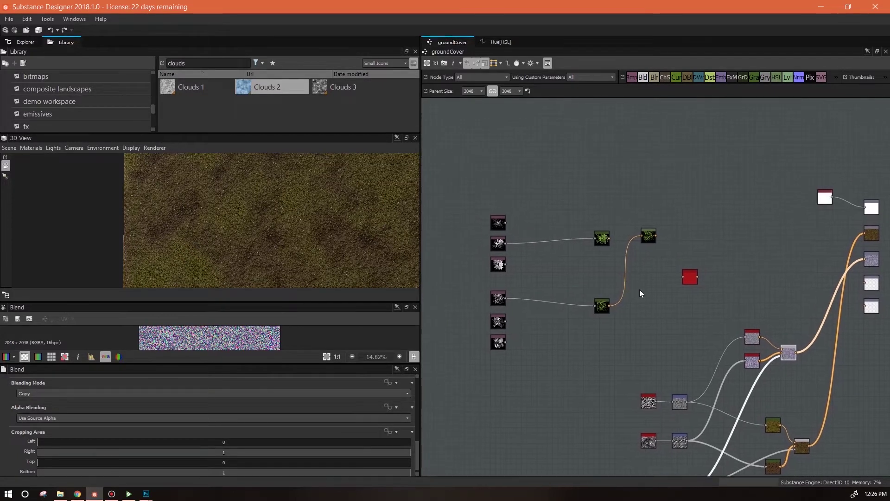
click(603, 241)
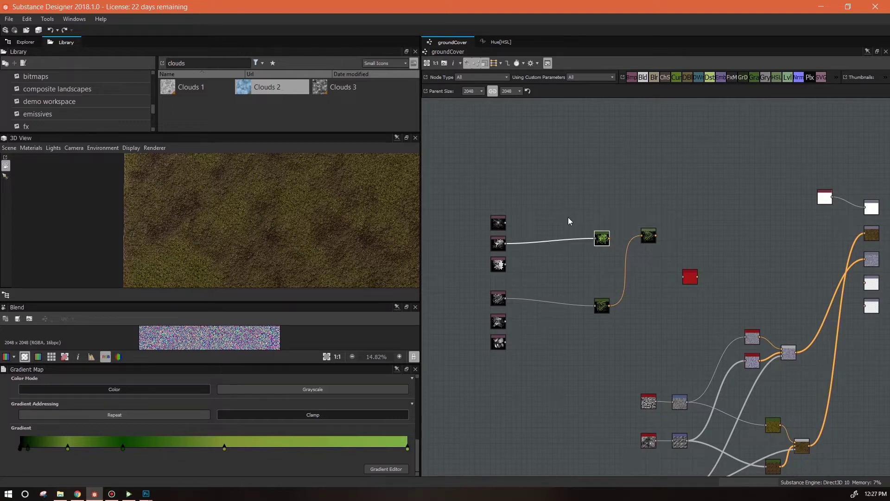
middle_drag(567, 216, 598, 221)
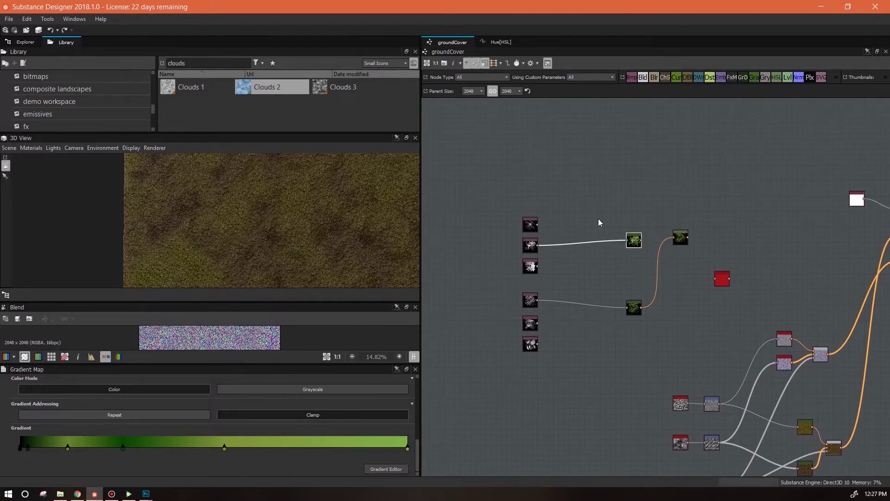
middle_drag(680, 174, 693, 171)
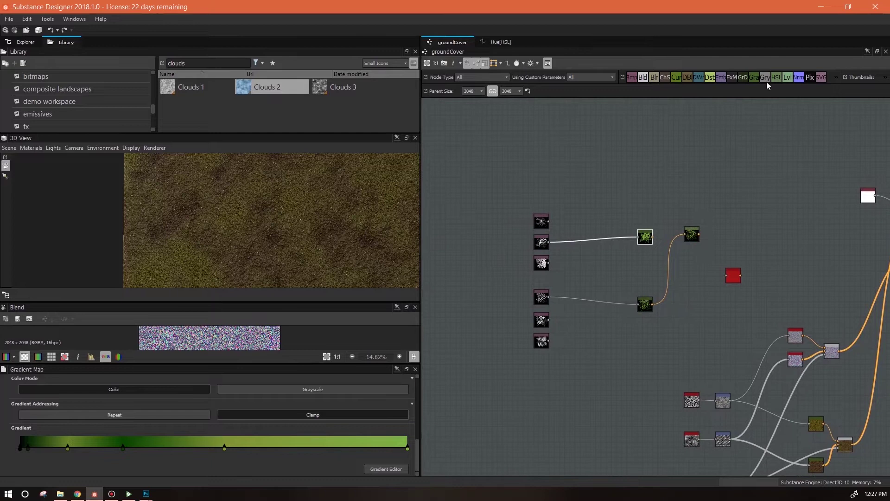
- Add an FX-Map node above the plant bitmaps and set its color mode to Grayscale
drag(733, 79, 593, 195)
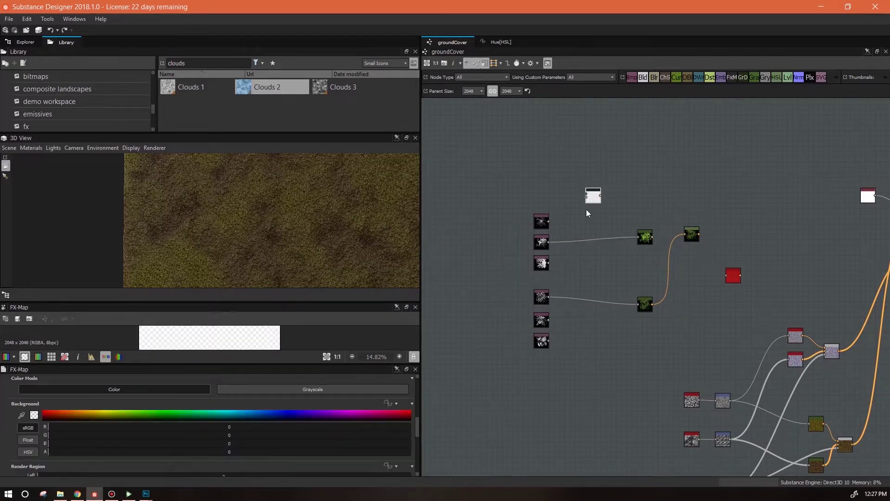
click(320, 389)
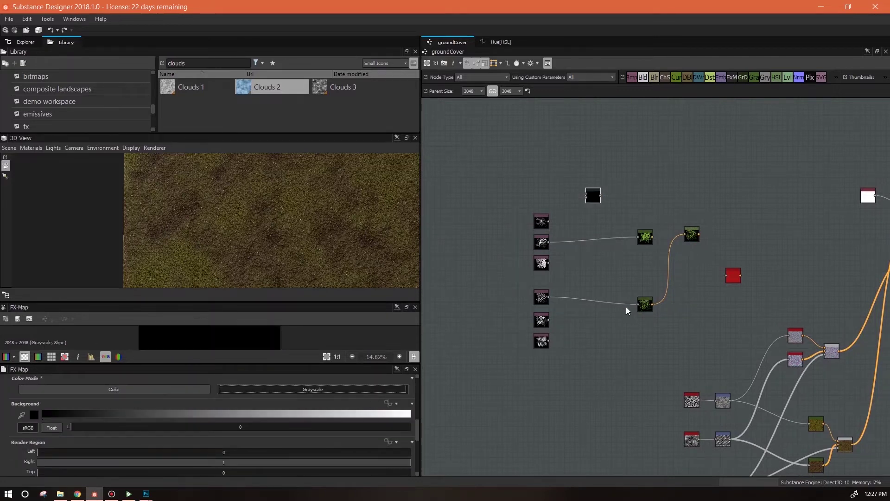
scroll(621, 221, up, 3)
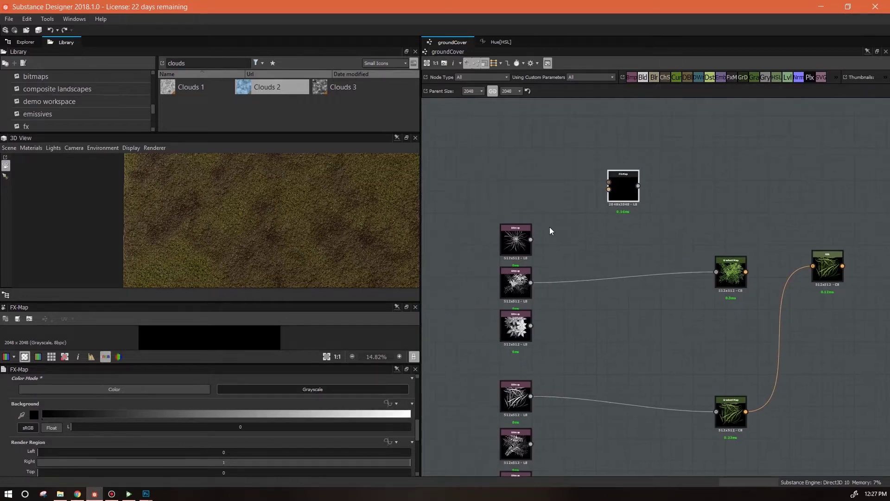
- Connect the three upper plant bitmaps to the FX-Map's image inputs and place the FX-Map directly beside them
drag(531, 239, 608, 186)
drag(531, 282, 608, 194)
drag(530, 325, 609, 197)
drag(630, 187, 608, 258)
middle_drag(619, 365, 691, 308)
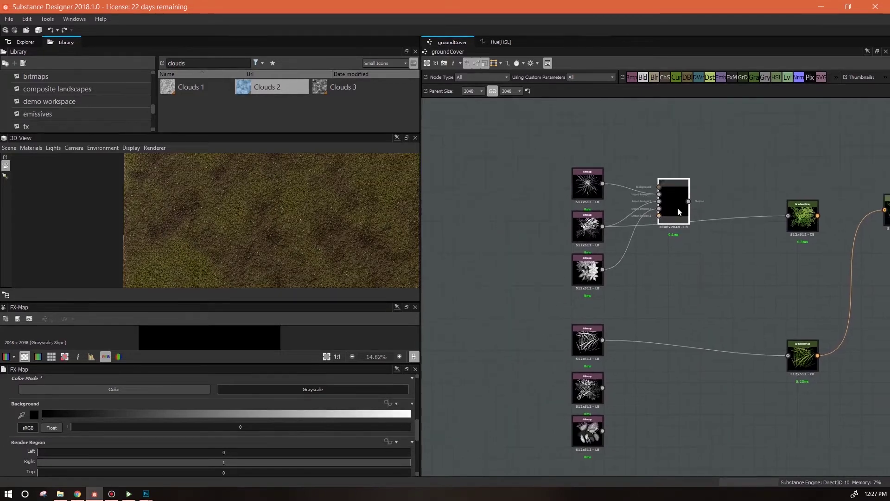
- Add an input parameter to the groundCover graph and give it the identifier groundcoverTyp
click(504, 264)
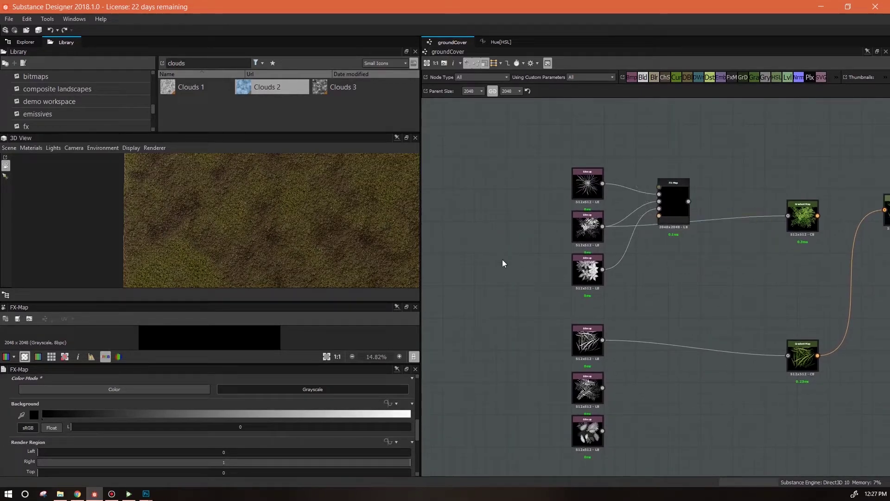
drag(417, 422, 424, 467)
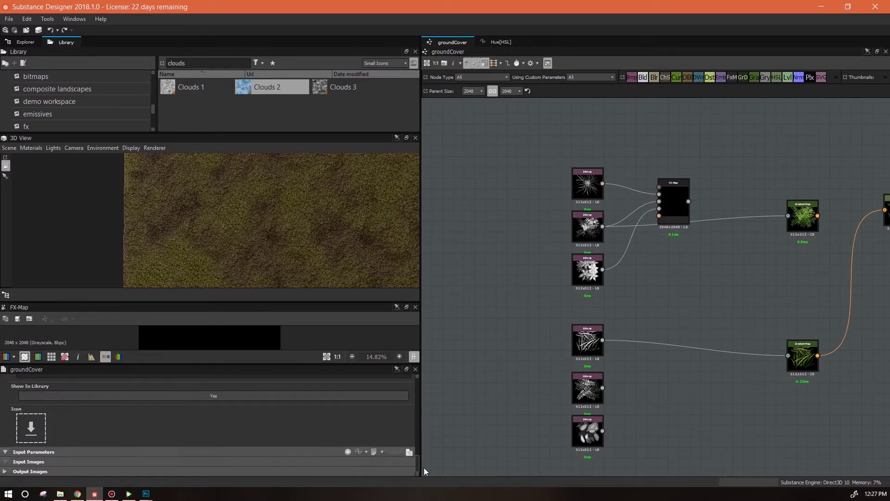
click(348, 452)
drag(422, 422, 418, 452)
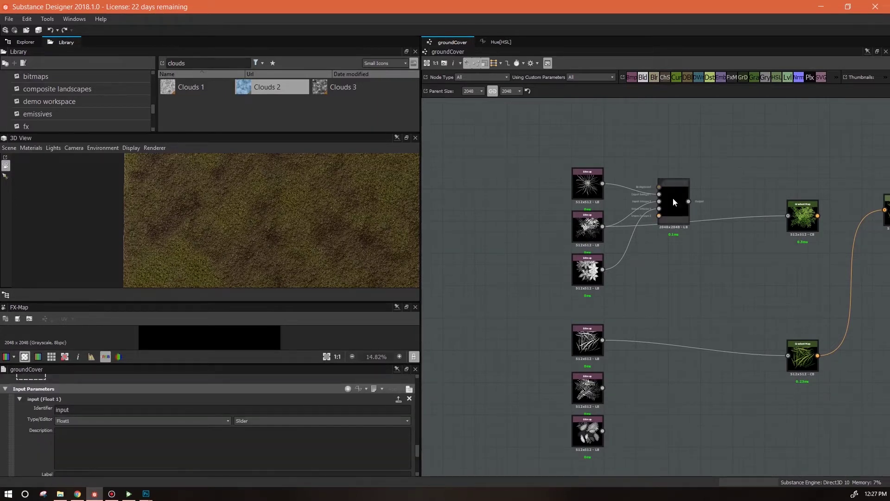
text(groundcoverTyp)
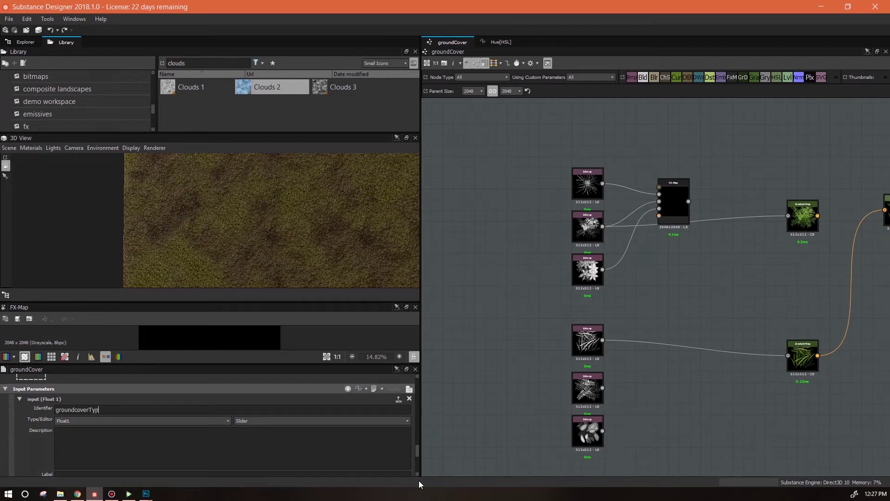
- Change the new parameter's type to Integer1 and enter the label "type" and the group "ground cover"
click(227, 421)
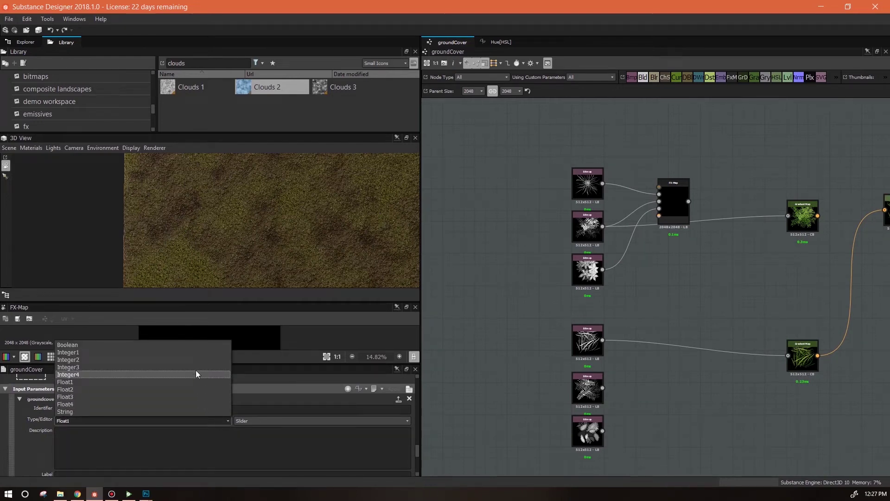
click(189, 353)
scroll(412, 439, down, 2)
click(118, 419)
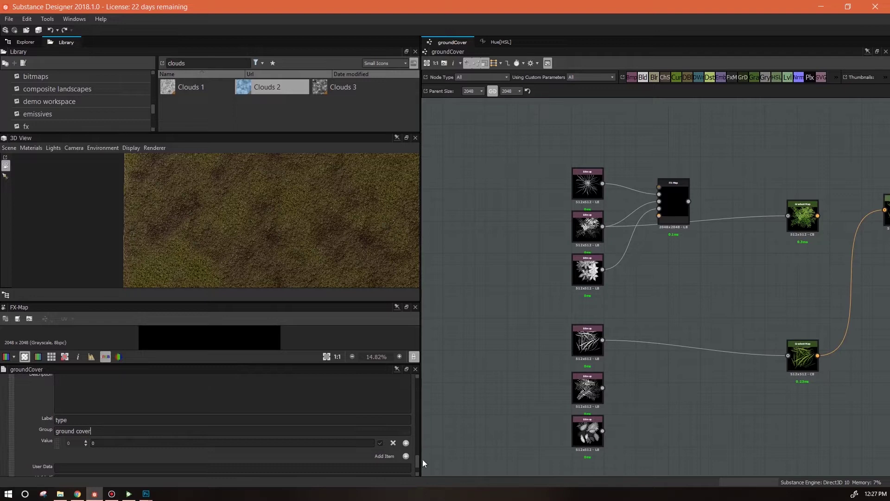
- Define three value items for the type parameter: 0 as "type 1", 1 as "type 2" and 2 as "type 3"
scroll(418, 464, down, 2)
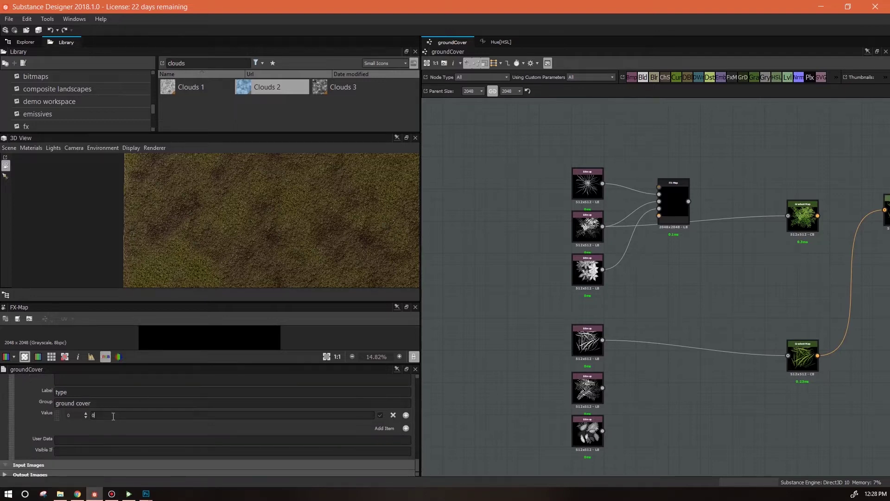
text(1)
click(406, 428)
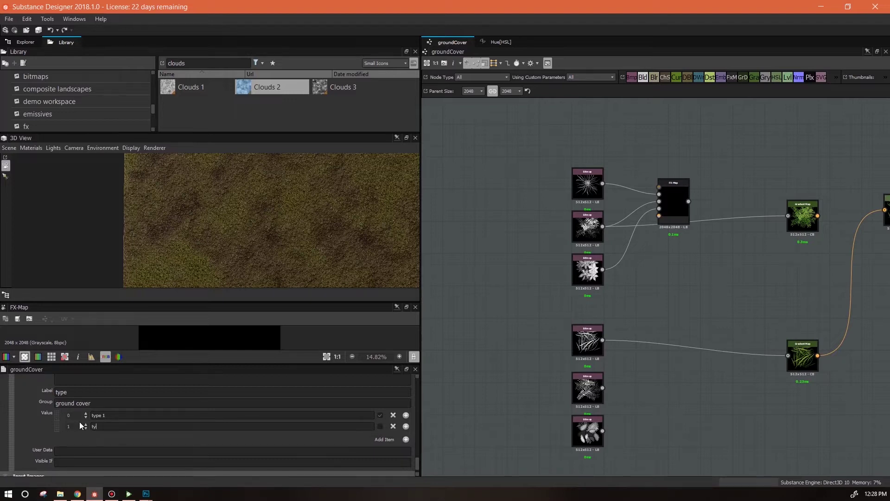
click(405, 439)
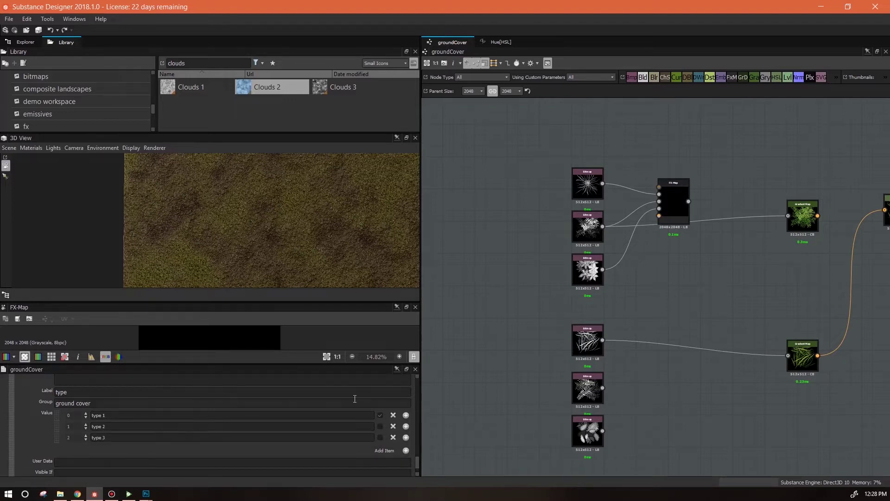
- Add a second graph input parameter of type Float1 with the identifier groundcoverSize
click(673, 253)
middle_drag(721, 296, 691, 280)
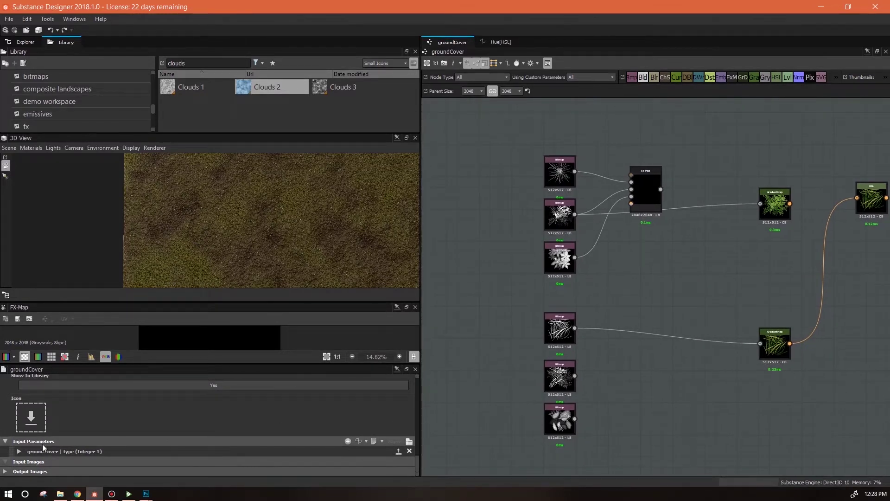
click(347, 440)
scroll(418, 442, down, 3)
scroll(419, 450, down, 2)
double_click(62, 400)
text(groundcoverSize)
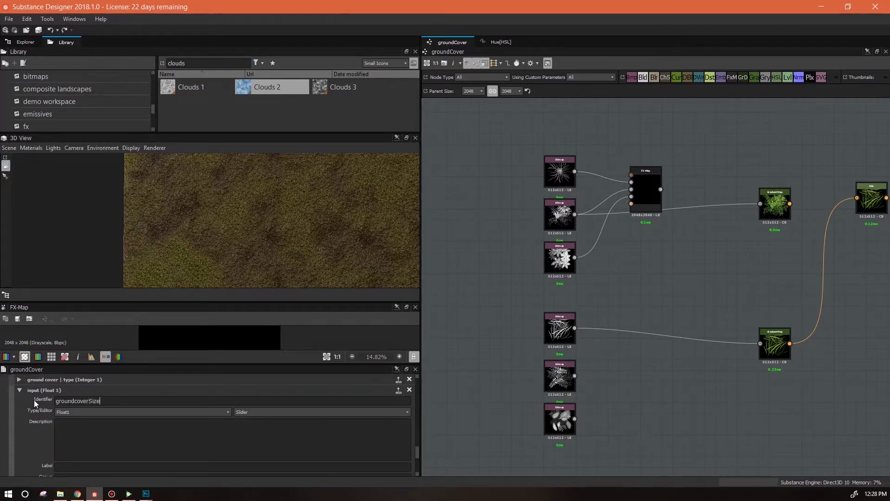
scroll(418, 452, down, 2)
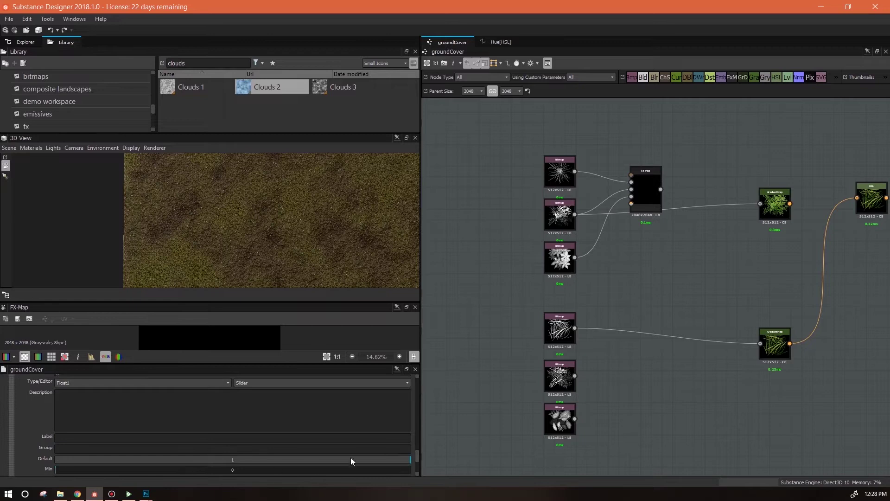
- Give the groundcoverSize parameter the label "size" and the group "ground cover"
scroll(418, 458, down, 3)
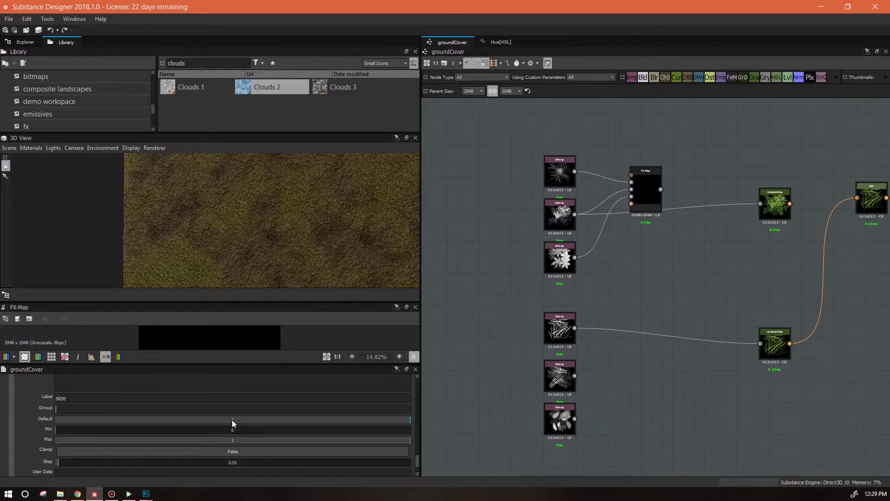
text(und cover)
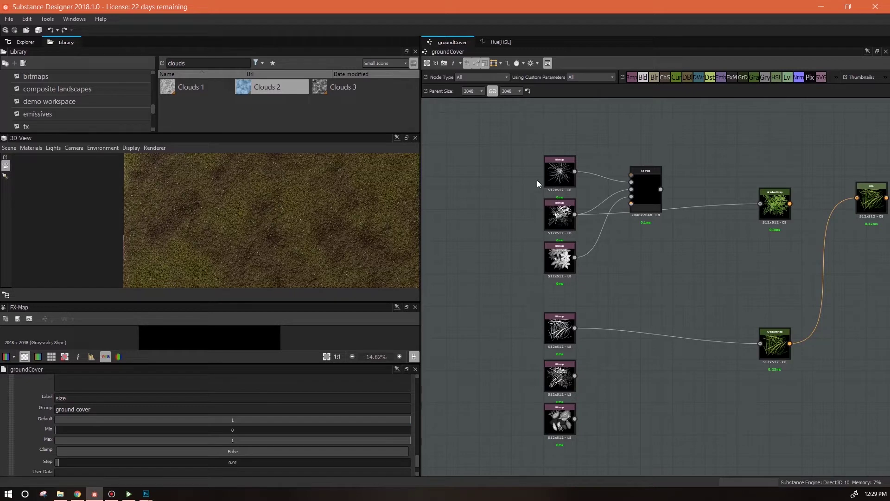
- Open the FX-Map for editing and chain a second Quadrant node to all four outputs of the existing Quadrant
drag(645, 188, 640, 199)
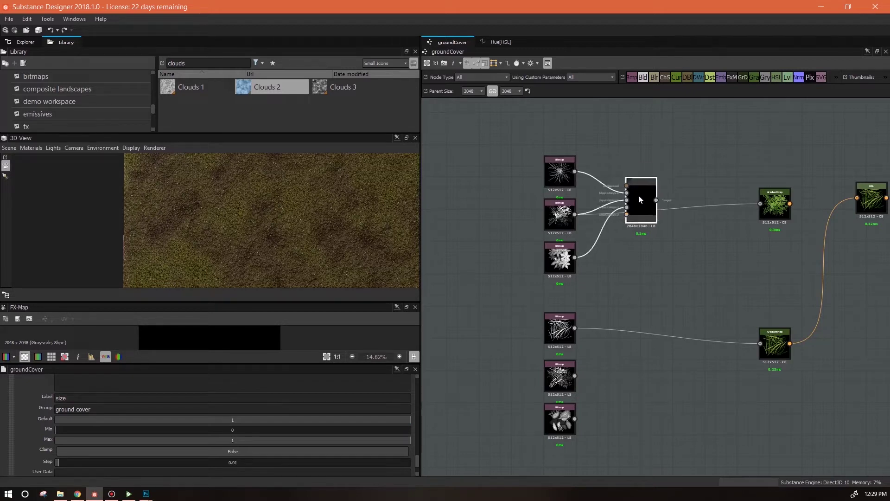
right_click(640, 200)
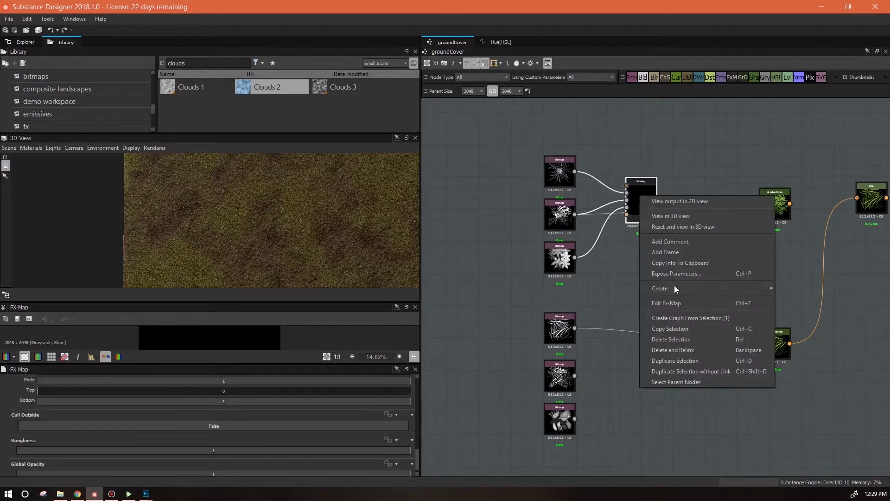
click(666, 303)
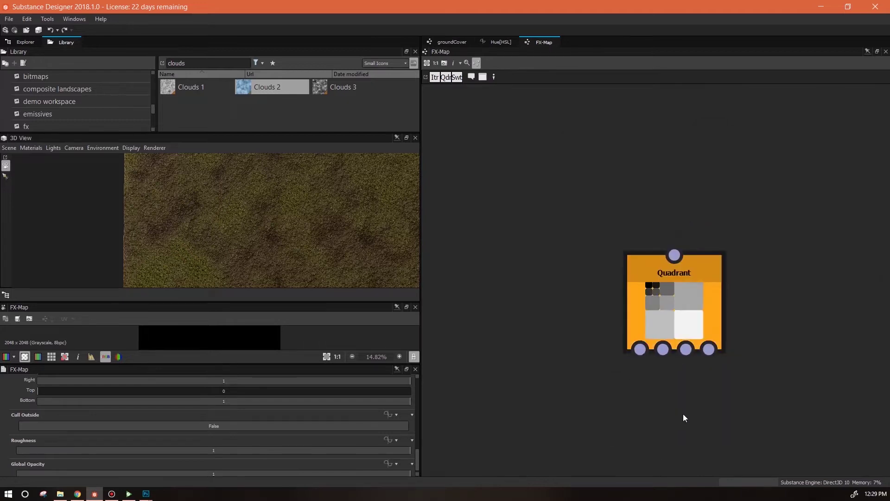
click(654, 165)
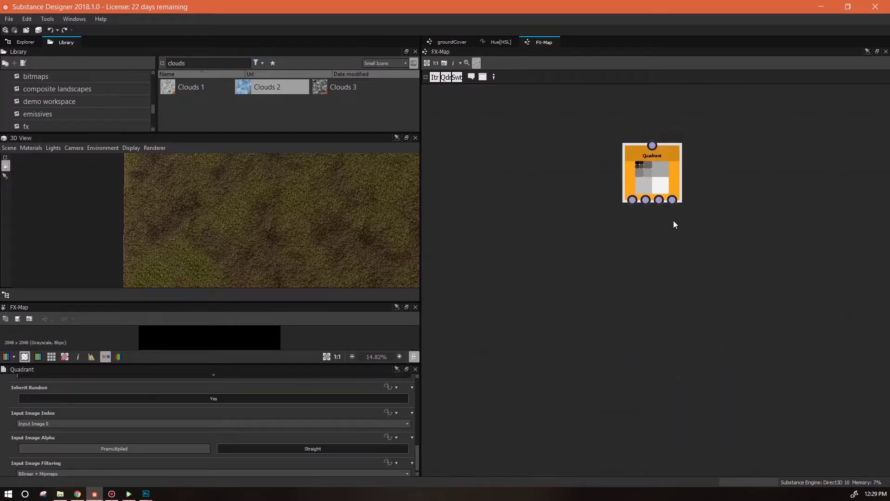
key(space)
click(699, 214)
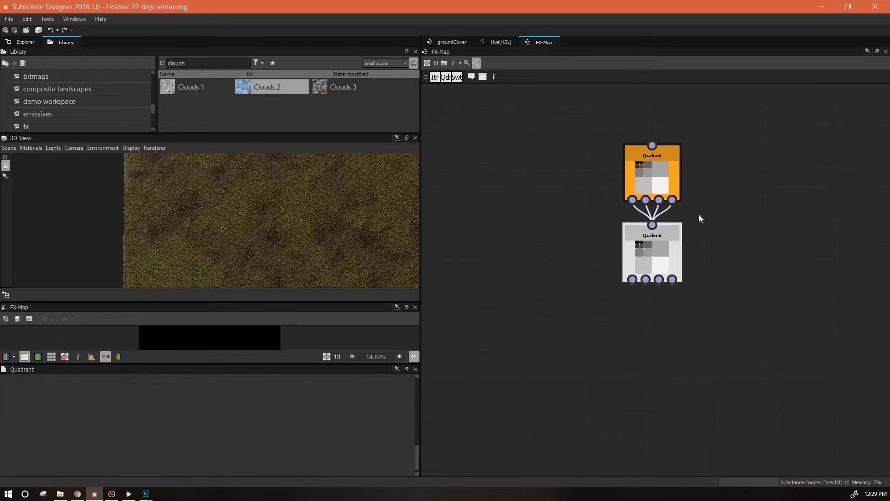
- Add a third Quadrant node below the second one and connect it to the second Quadrant's first output only
scroll(659, 254, down, 2)
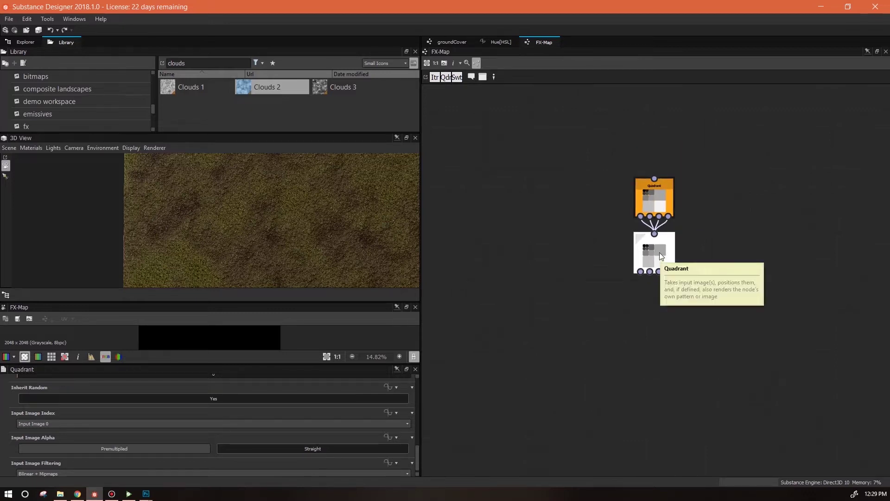
right_click(681, 310)
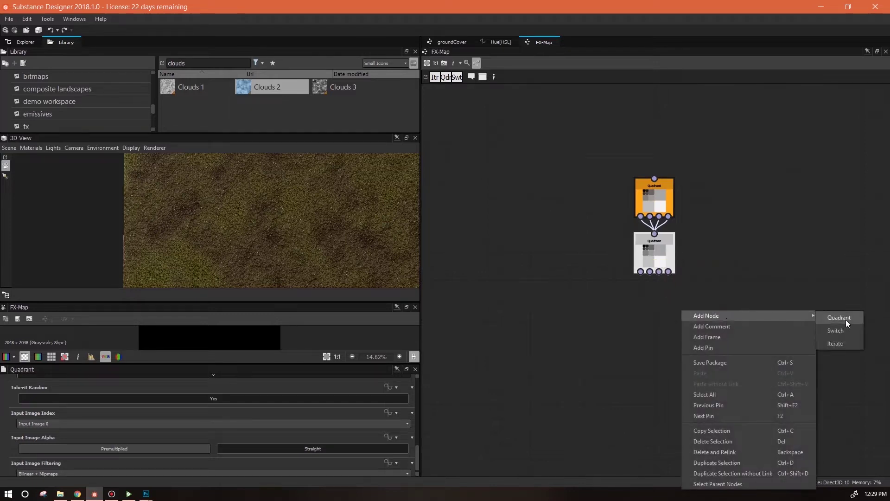
click(839, 319)
drag(678, 313, 574, 313)
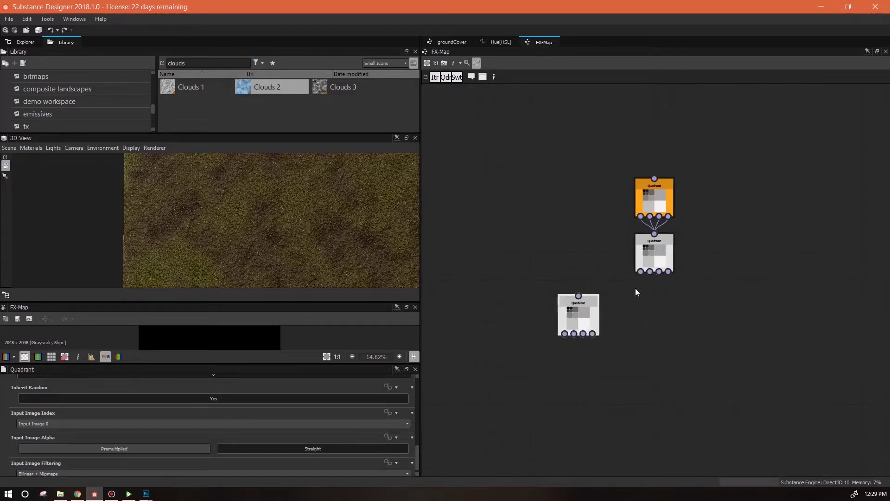
mouse_move(640, 272)
mouse_down()
mouse_move(572, 294)
mouse_move(594, 325)
mouse_up()
mouse_move(657, 253)
mouse_down()
mouse_move(656, 274)
mouse_move(663, 260)
mouse_up()
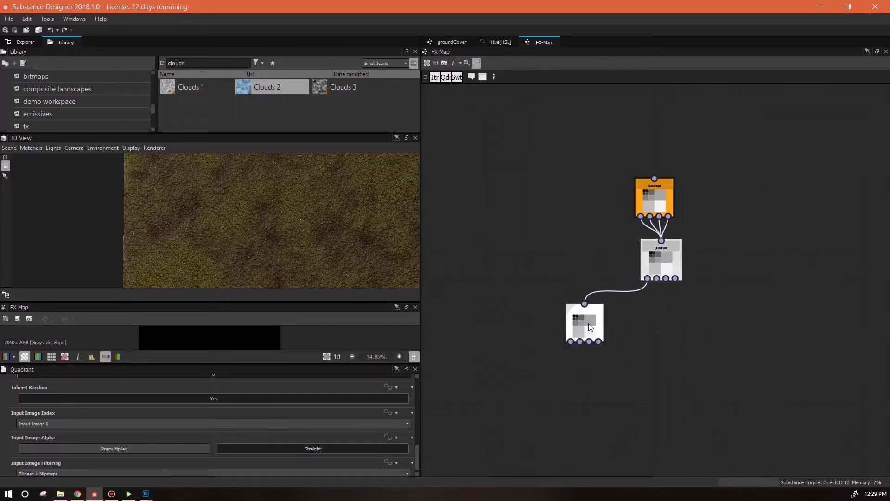
drag(586, 324, 580, 344)
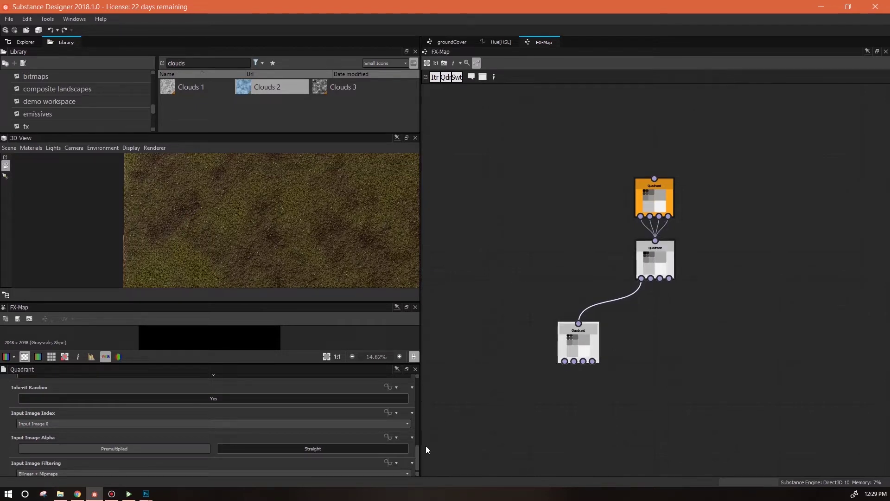
- Drive the third Quadrant's Pattern with a function taken from the groundcoverType input and open that function
drag(417, 458, 424, 379)
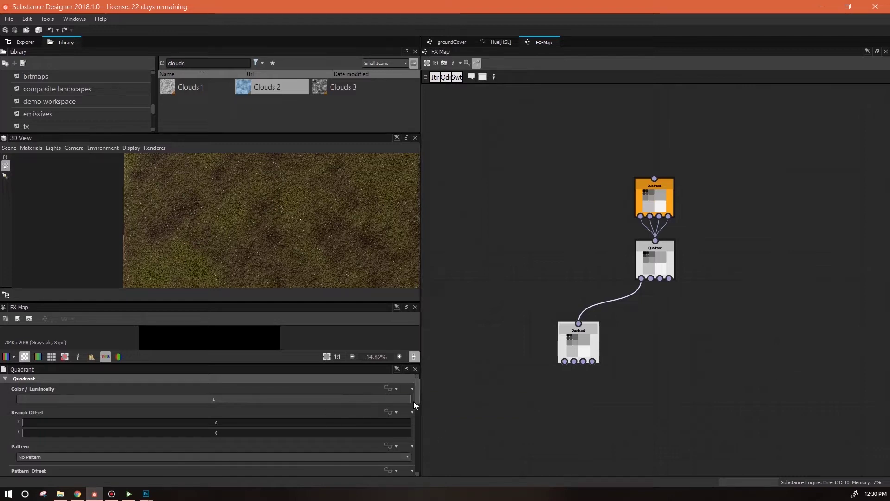
click(407, 457)
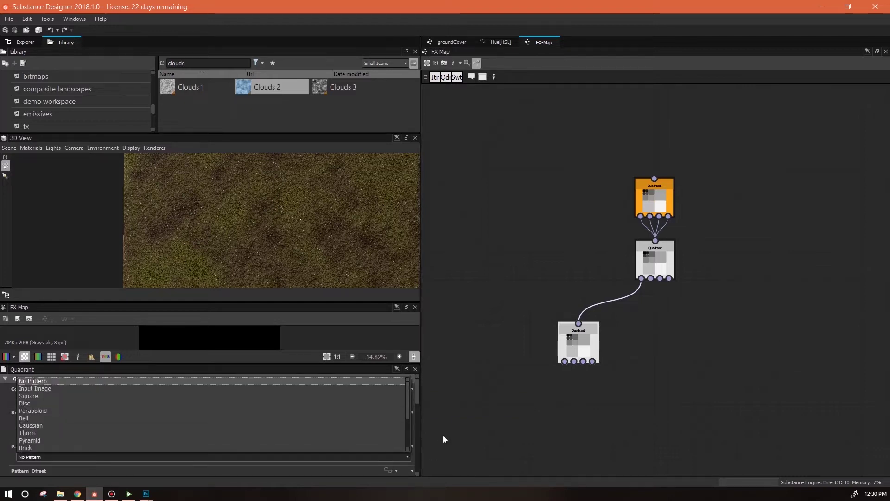
click(416, 453)
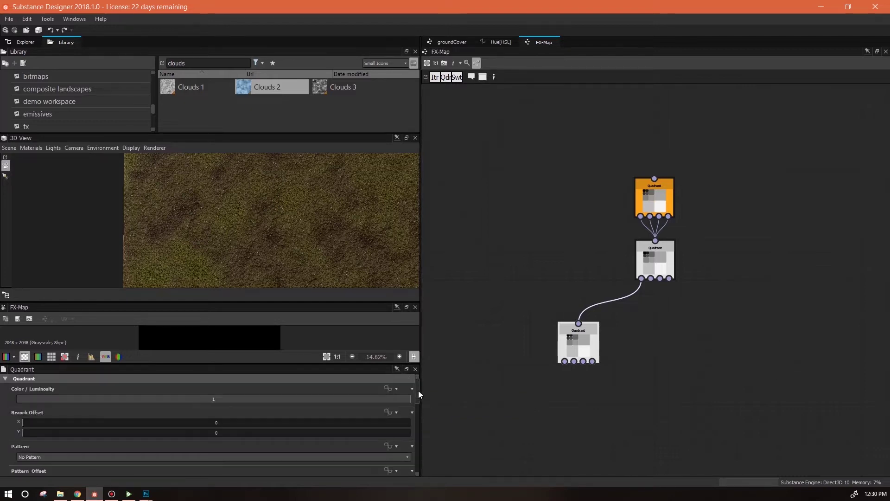
click(389, 446)
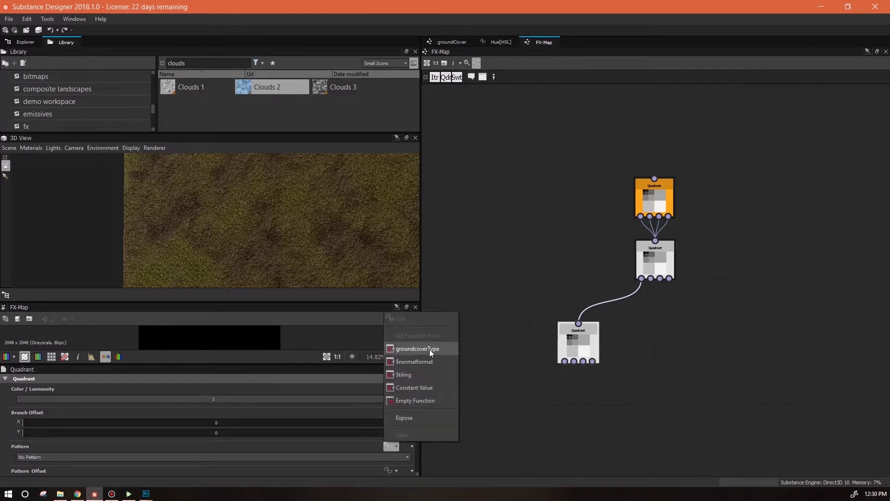
click(429, 349)
click(387, 445)
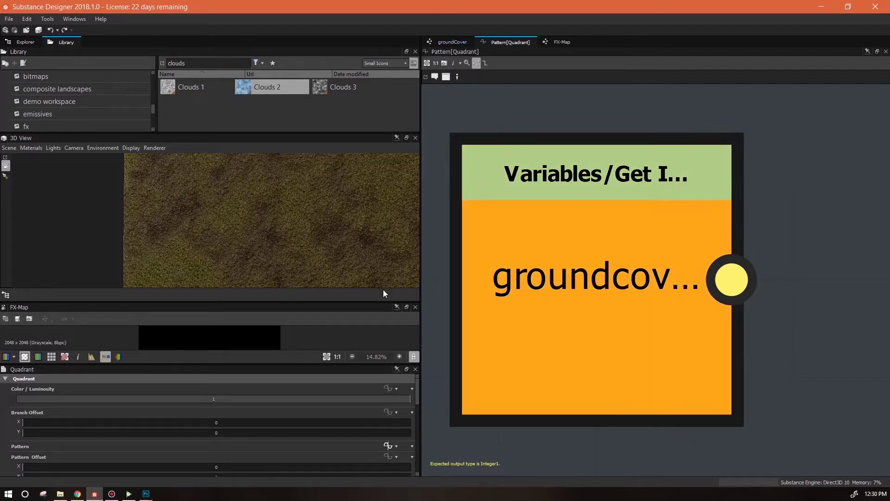
- Examine the three plant bitmaps wired to the FX-Map's image inputs in the groundCover graph and return to the FX-Map
click(449, 42)
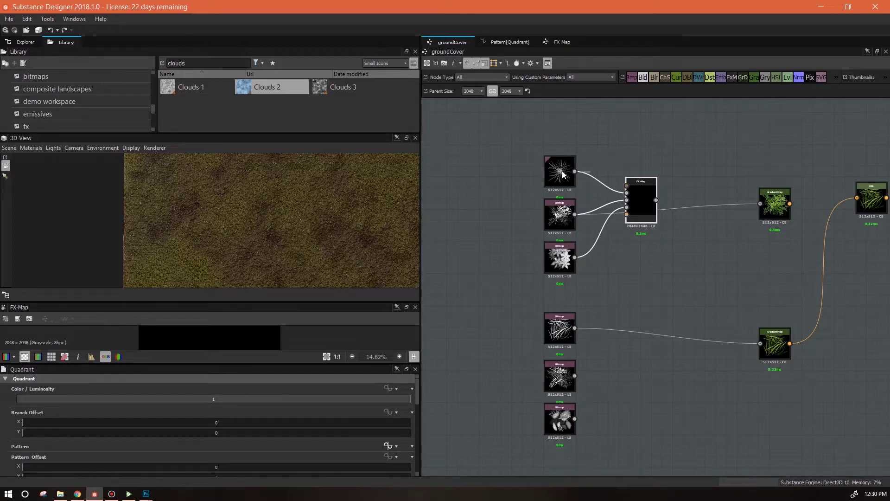
mouse_move(562, 173)
mouse_down()
mouse_move(556, 165)
mouse_move(561, 171)
mouse_up()
click(560, 215)
click(560, 256)
drag(560, 258, 559, 264)
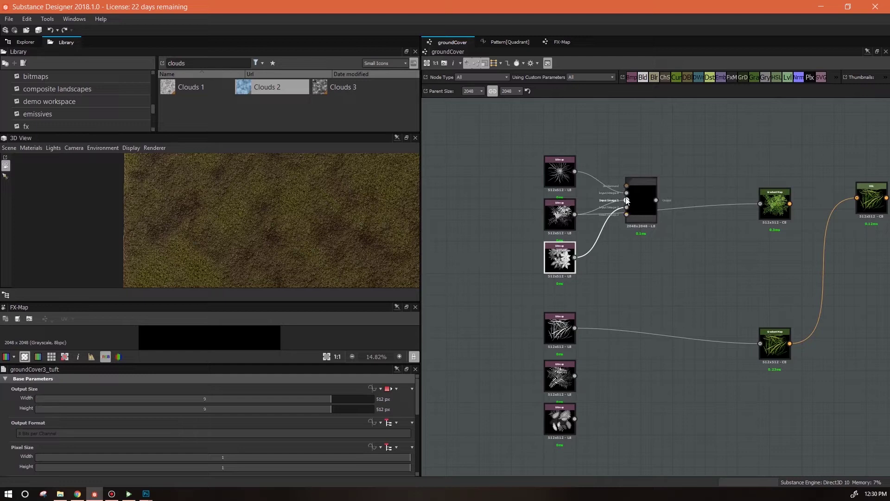
click(501, 40)
click(556, 42)
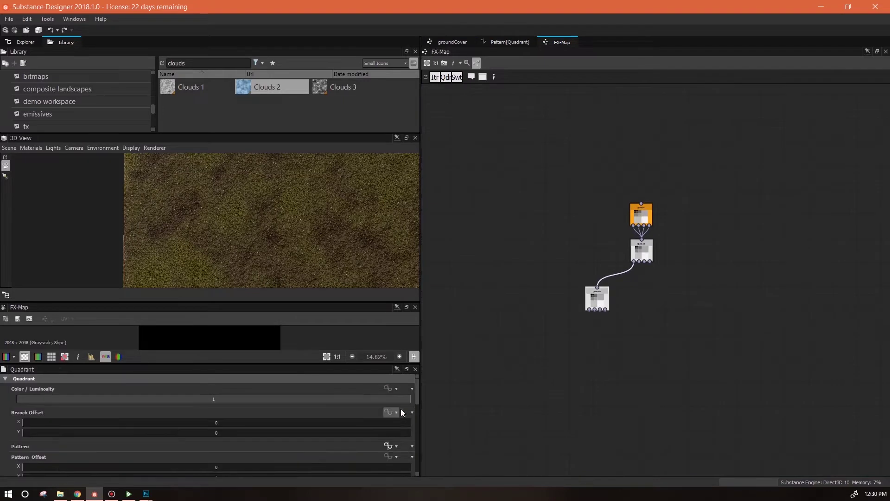
- Create an empty function for the Color / Luminosity parameter of the third Quadrant
drag(417, 394, 418, 400)
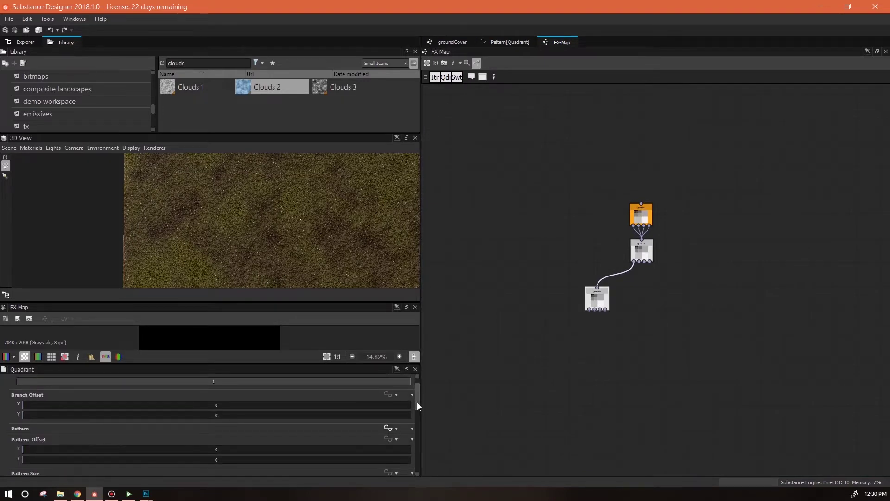
drag(417, 402, 417, 414)
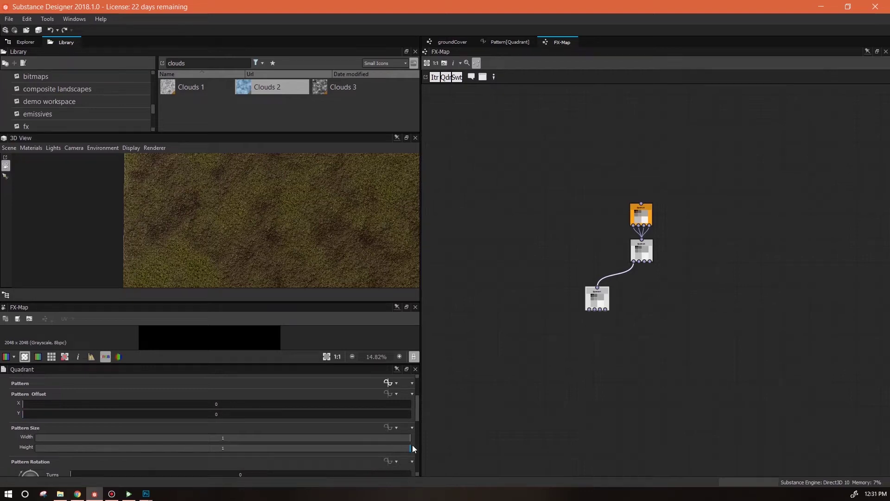
drag(416, 416, 421, 393)
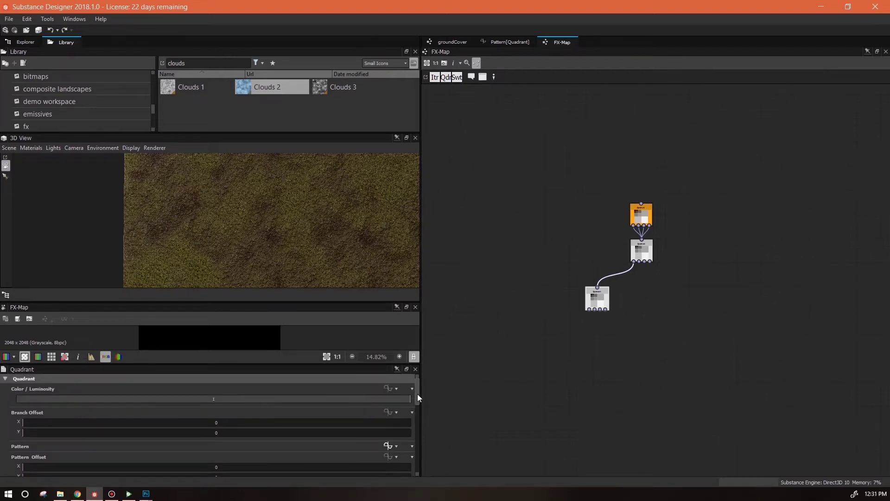
click(388, 388)
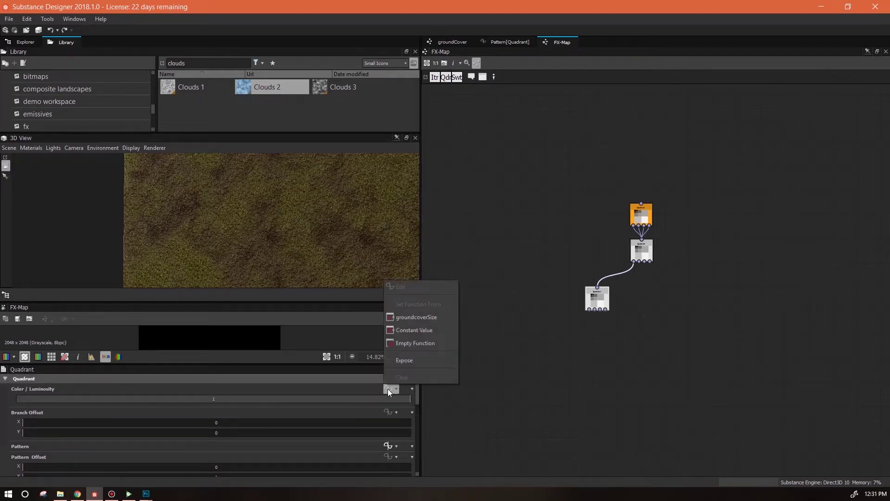
click(409, 343)
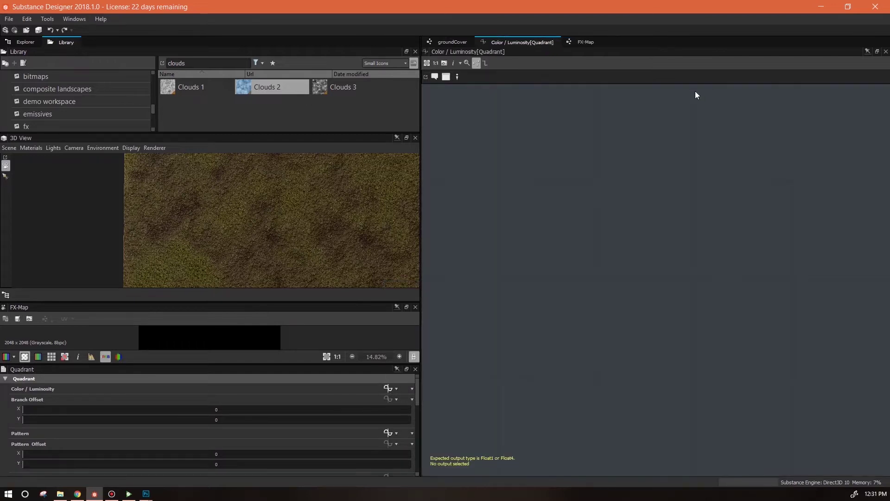
- Add a Float constant to the Color / Luminosity function and set its value to 1
right_click(546, 178)
mouse_move(574, 183)
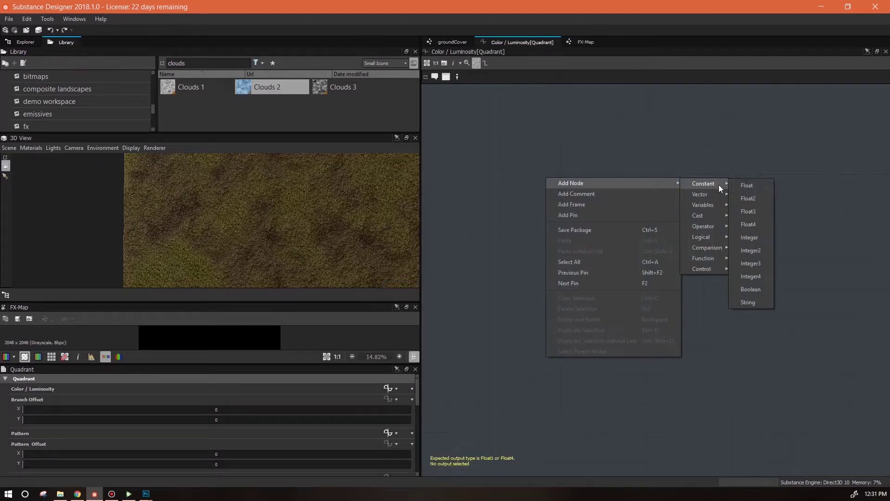
click(746, 185)
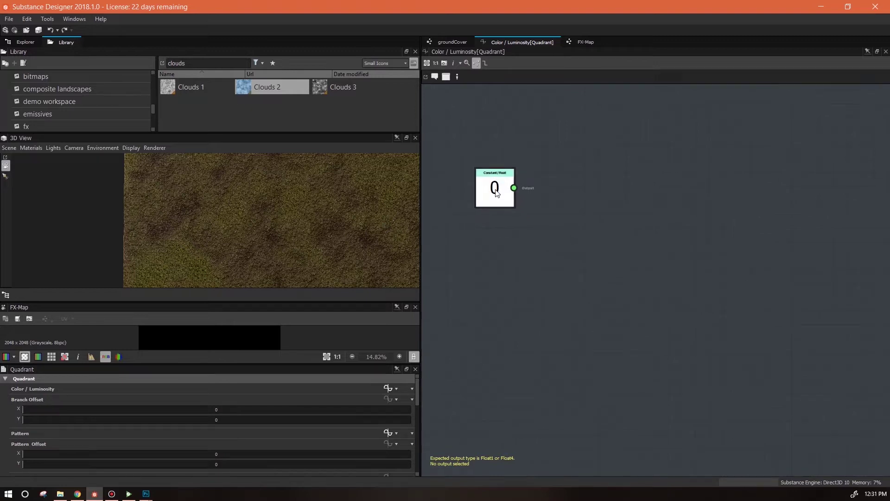
drag(209, 388, 464, 337)
- Add a Random function node, duplicate it three times and stack the four nodes in a column beside the Float constant
right_click(639, 156)
mouse_move(658, 159)
mouse_move(797, 233)
click(723, 444)
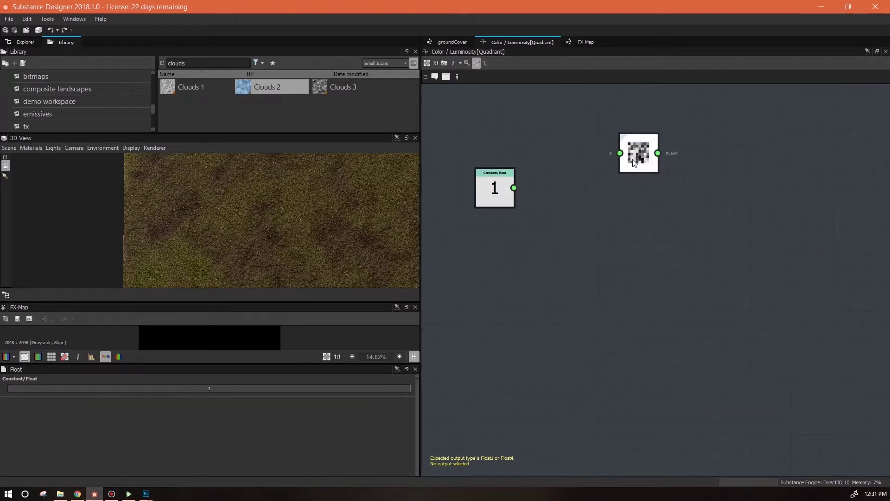
drag(641, 161, 580, 146)
key(ctrl+c)
key(ctrl+v)
drag(656, 282, 580, 321)
key(ctrl+v)
key(ctrl+v)
drag(657, 282, 580, 430)
- Add a Vector Float2 node beside the upper Random nodes and place a copy next to the third Random node
scroll(723, 320, down, 1)
middle_drag(724, 320, 655, 310)
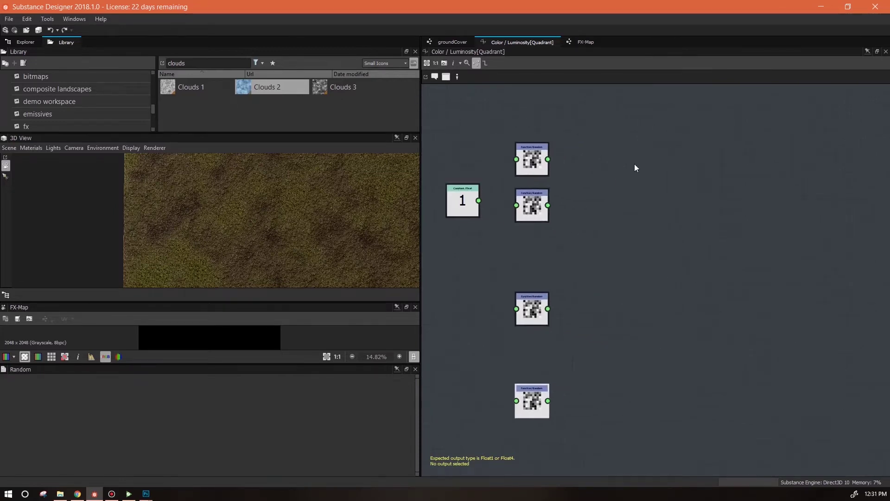
right_click(632, 168)
mouse_move(663, 170)
mouse_move(808, 184)
click(840, 181)
key(ctrl+c)
key(ctrl+v)
drag(654, 277, 625, 308)
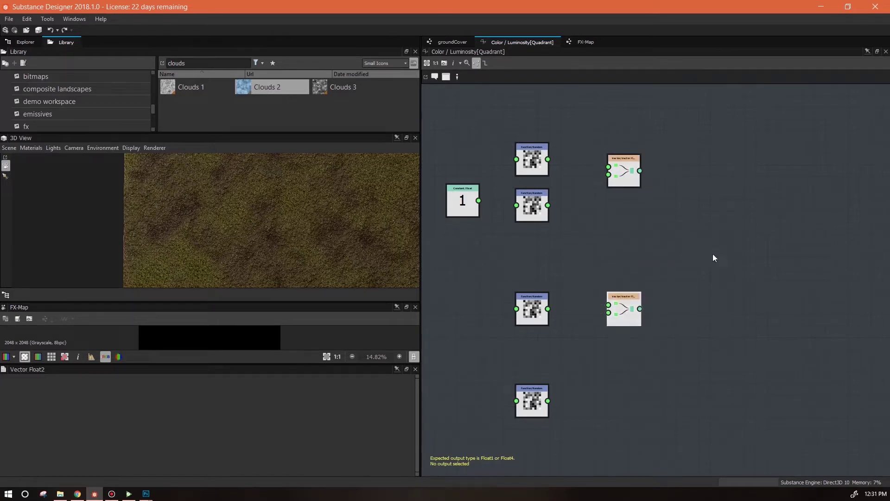
- Add a Sequence node and two copies, staggered diagonally beyond the Vector Float2 nodes
right_click(692, 222)
mouse_move(735, 221)
mouse_move(870, 306)
click(815, 310)
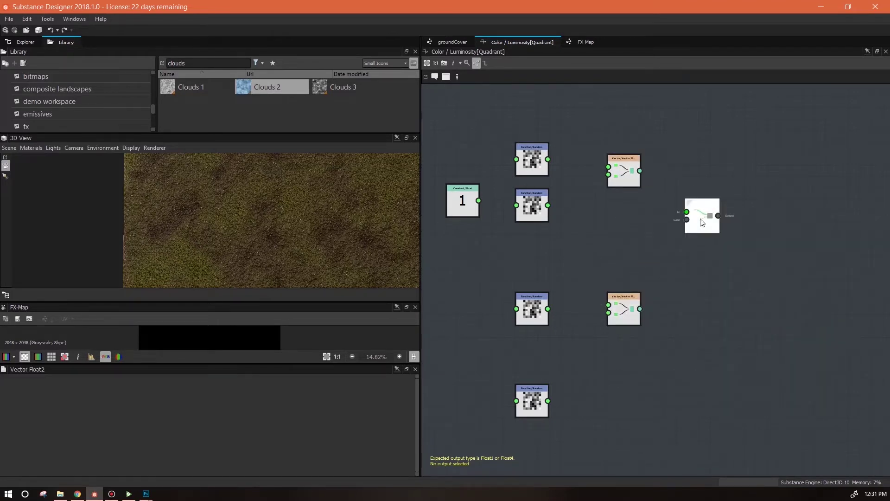
key(ctrl+c)
key(ctrl+v)
drag(655, 278, 846, 357)
key(ctrl+v)
scroll(765, 361, down, 1)
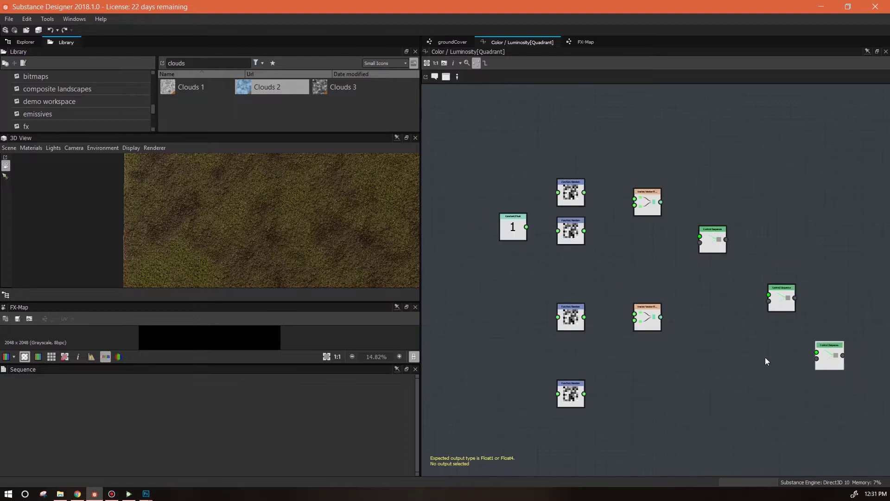
- Connect the Float constant of 1 to the inputs of the two upper Random nodes
middle_drag(769, 359, 850, 369)
drag(589, 230, 640, 202)
drag(545, 231, 640, 240)
- Add a variable Set node and two copies, spread vertically beside the Vector Float2 and Sequence nodes
middle_drag(795, 251, 683, 253)
right_click(738, 149)
mouse_move(761, 153)
mouse_move(713, 177)
click(668, 177)
key(ctrl+c)
key(ctrl+v)
drag(660, 286, 709, 420)
key(ctrl+v)
drag(668, 287, 704, 333)
drag(739, 153, 719, 143)
- Move the Float constant slightly up and connect the two upper Random nodes to the upper Vector Float2 node's inputs
middle_drag(620, 236, 704, 235)
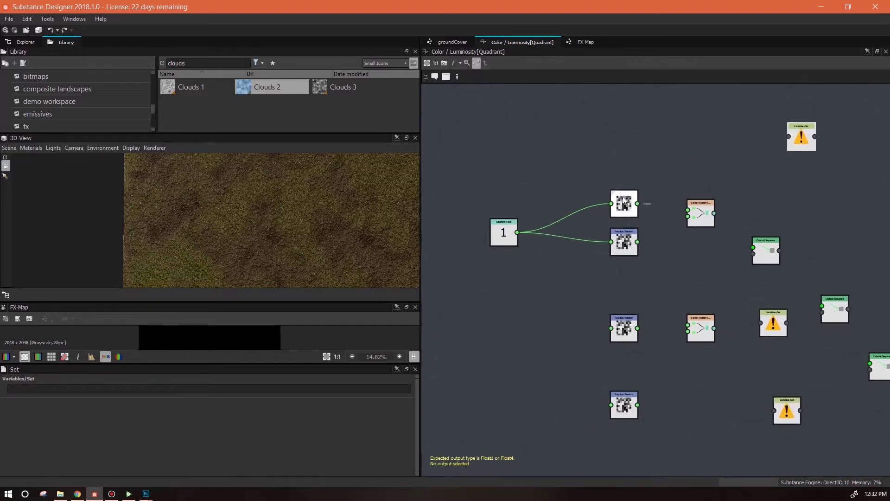
drag(506, 240, 505, 226)
drag(637, 204, 638, 242)
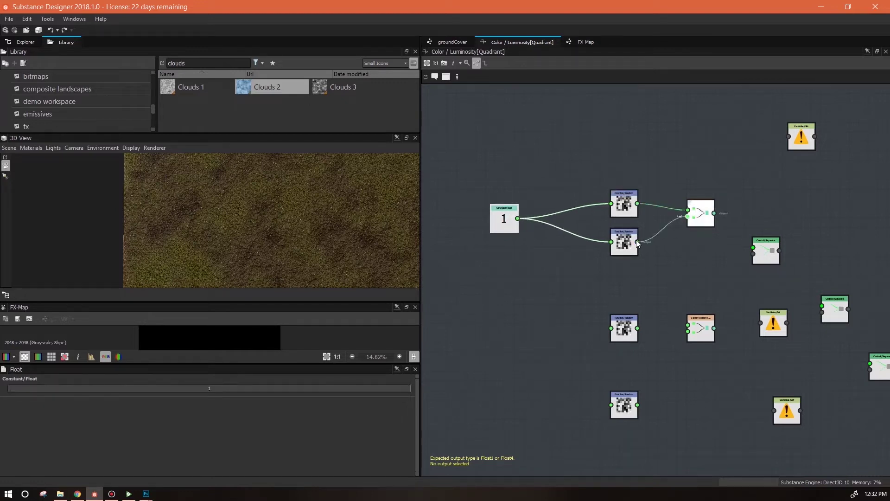
- Connect the upper Vector Float2 node to the top Set node and name that variable offset
middle_drag(752, 217, 654, 212)
drag(700, 138, 685, 206)
drag(617, 208, 677, 199)
click(689, 201)
click(58, 389)
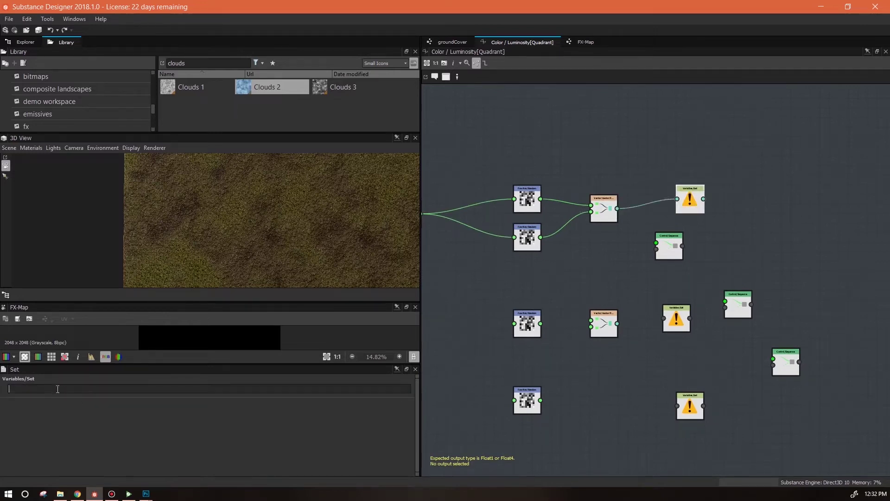
text(offset)
key(Return)
middle_drag(746, 260, 850, 218)
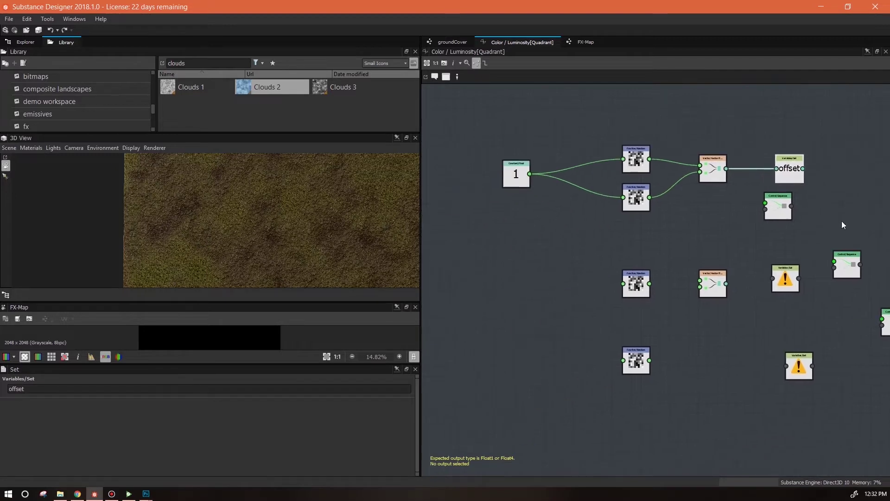
drag(517, 180, 503, 183)
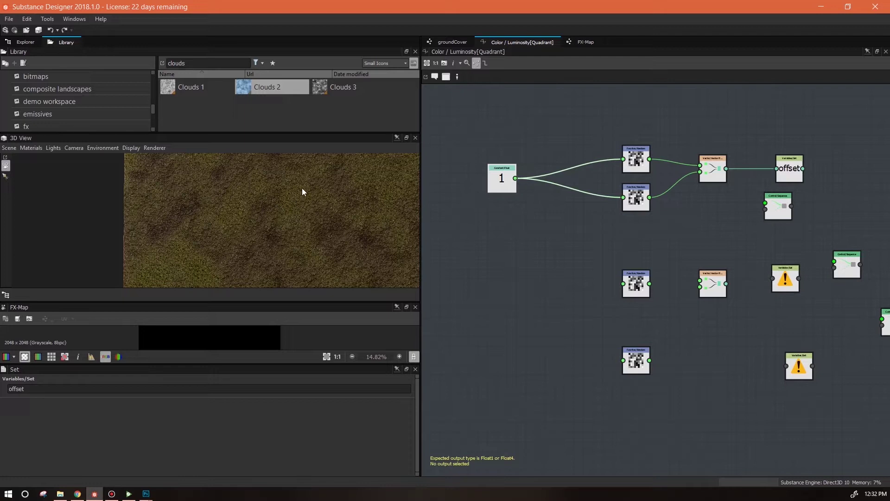
- Wire the Float constant through the middle Random node and both Vector Float2 inputs into the second Set node, naming its variable size
drag(516, 179, 623, 284)
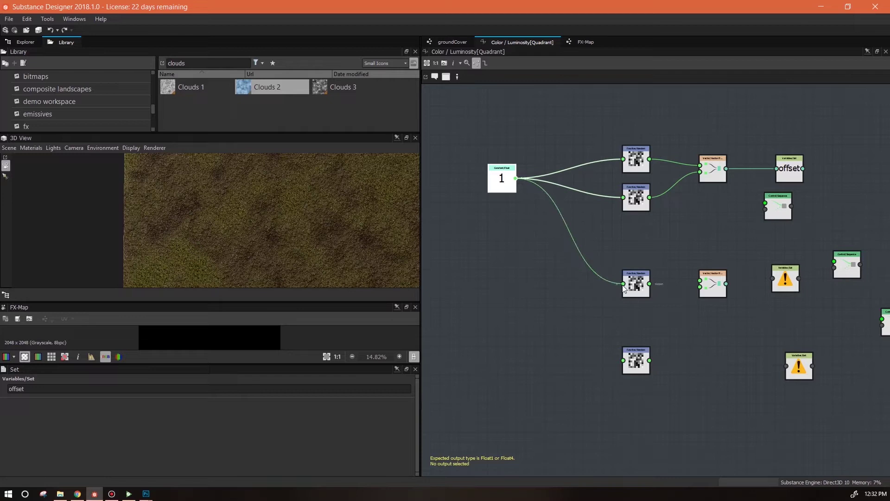
drag(637, 290, 638, 293)
click(638, 292)
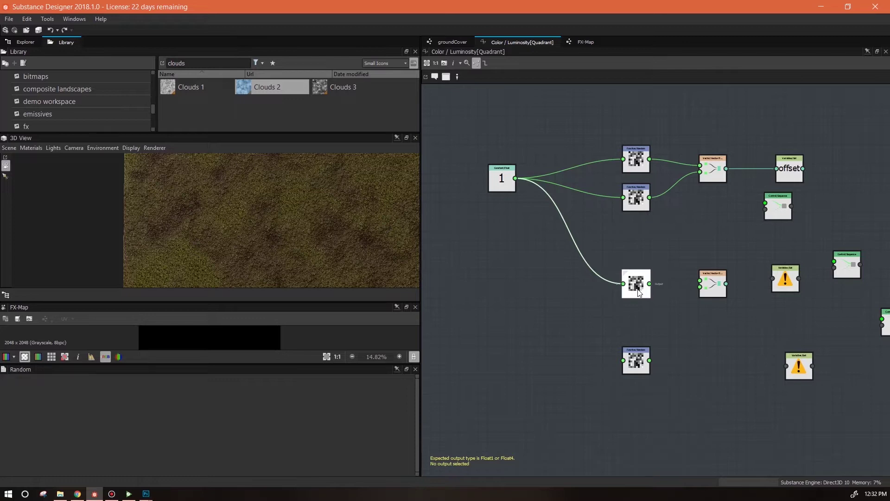
drag(649, 284, 773, 278)
click(703, 289)
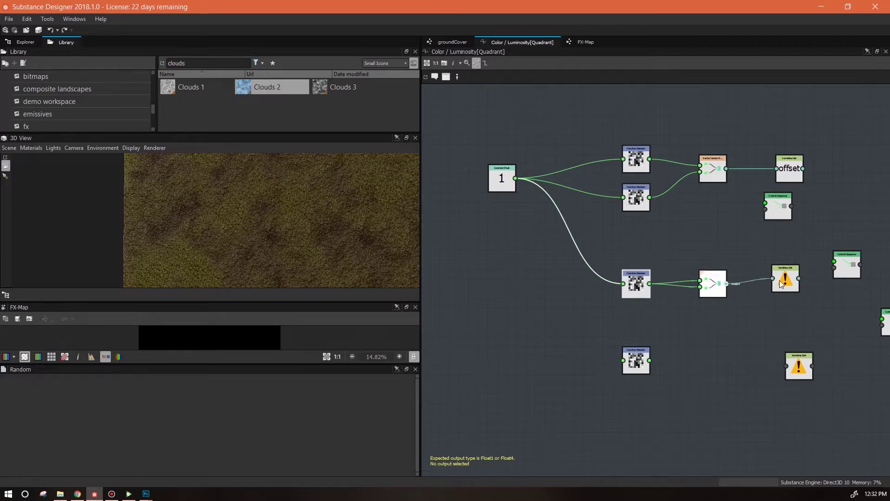
click(785, 281)
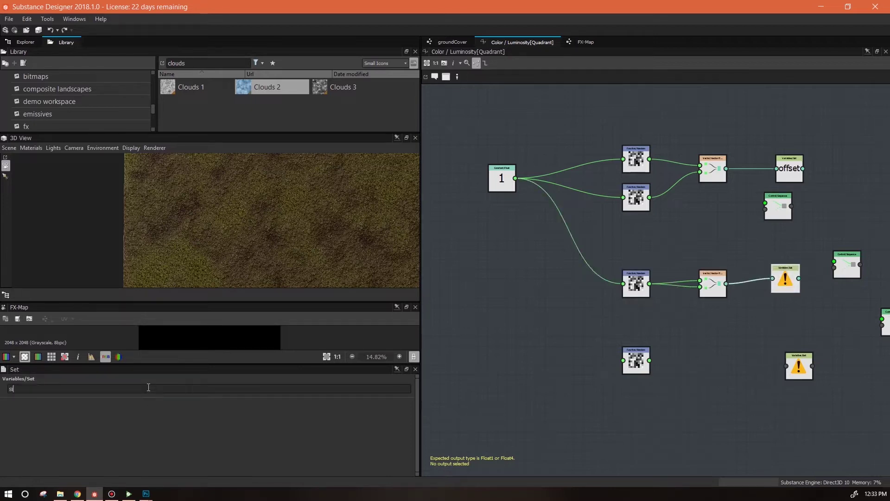
click(737, 332)
- Wire the Float constant through the lowest Random node into the third Set node and name its variable rotation
middle_drag(738, 345, 734, 312)
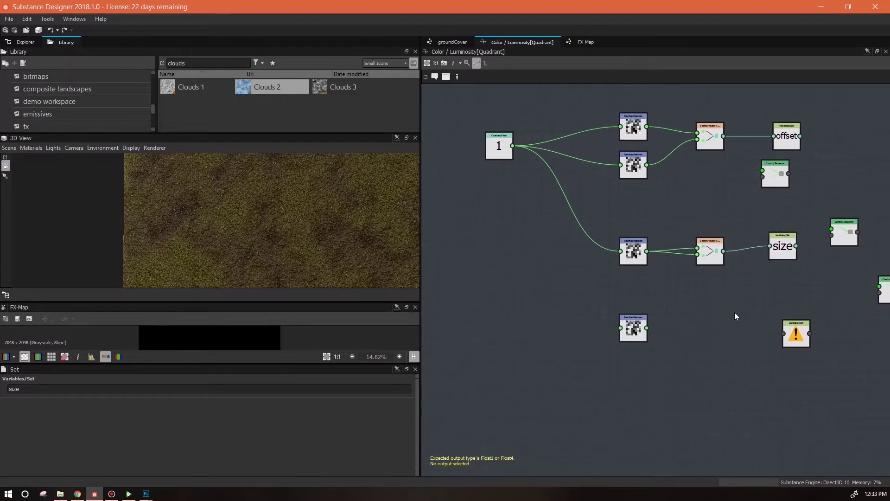
drag(512, 146, 621, 332)
click(634, 342)
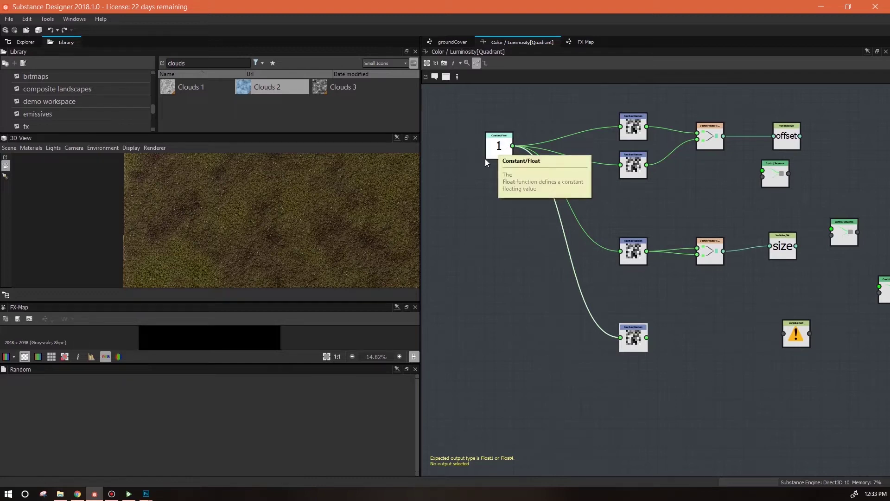
drag(647, 337, 790, 341)
click(791, 340)
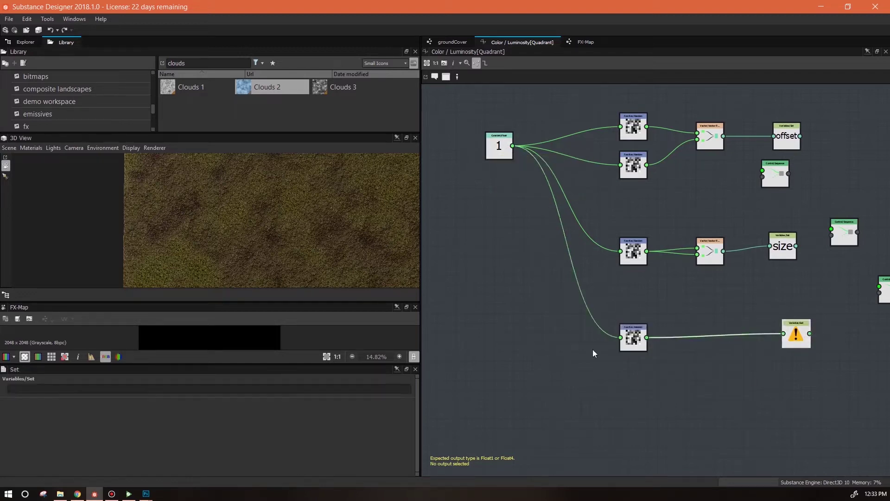
click(757, 365)
drag(796, 339, 778, 343)
- Place the first Sequence node beside the offset node and connect the offset and size nodes to its inputs
middle_drag(789, 365, 552, 407)
drag(538, 217, 637, 185)
drag(563, 179, 623, 181)
drag(610, 275, 657, 278)
drag(560, 289, 624, 188)
- Chain the second and third Sequence nodes after the first, with rotation and the Float constant of 1 as their respective last inputs
drag(659, 283, 698, 265)
drag(650, 186, 680, 257)
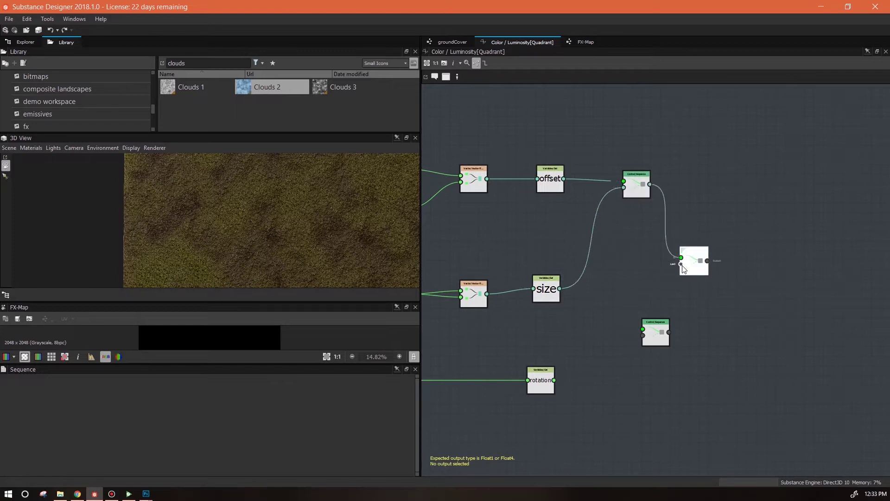
drag(554, 380, 681, 264)
drag(661, 334, 771, 334)
drag(707, 261, 754, 329)
key(f)
drag(508, 178, 840, 287)
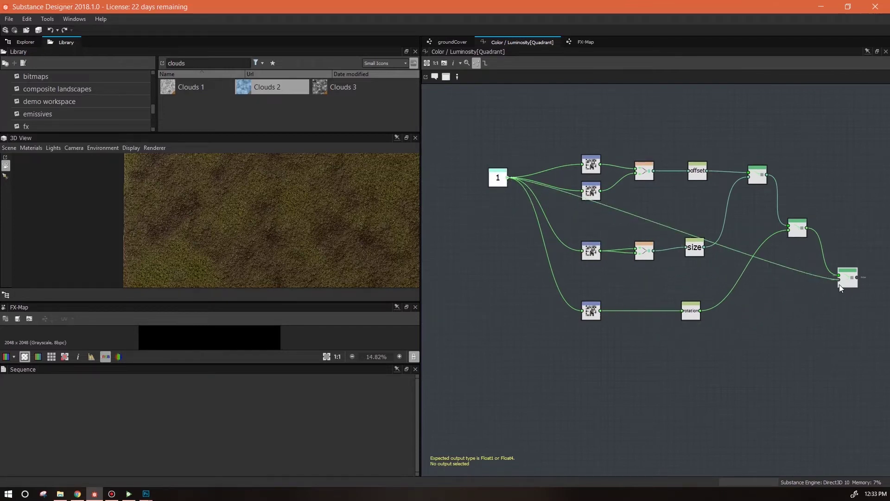
- Tighten the function graph by moving the size and rotation rows up and the last two Sequence nodes into line
drag(572, 229, 701, 241)
drag(575, 300, 697, 291)
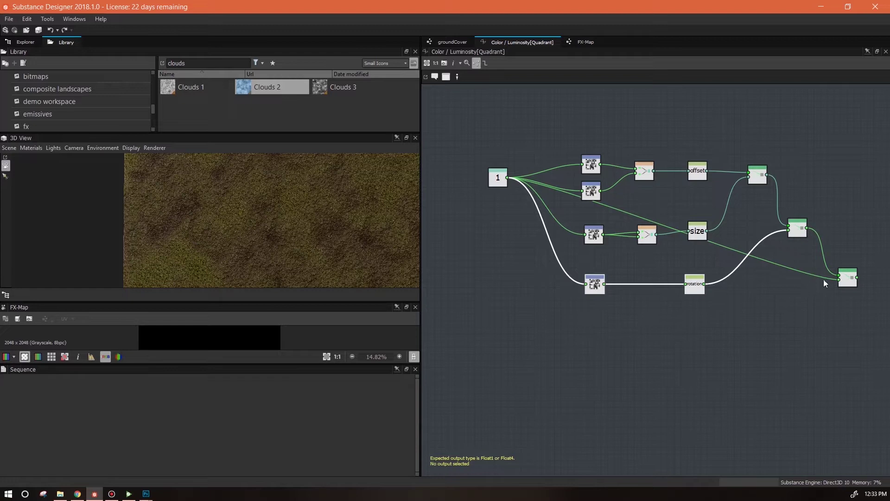
middle_drag(826, 303, 773, 322)
click(750, 249)
drag(750, 249, 743, 247)
drag(797, 296, 806, 278)
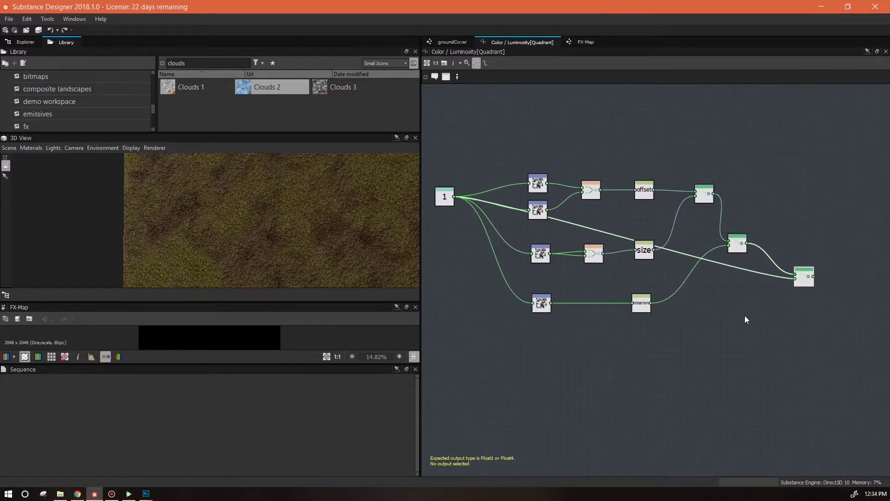
- Move the rotation row down and the offset row up to make room around the size row
middle_drag(747, 320, 827, 332)
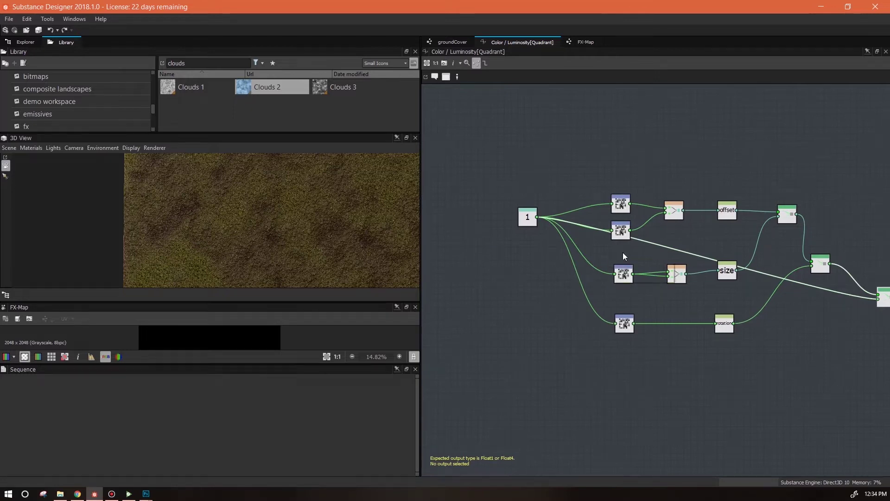
click(724, 324)
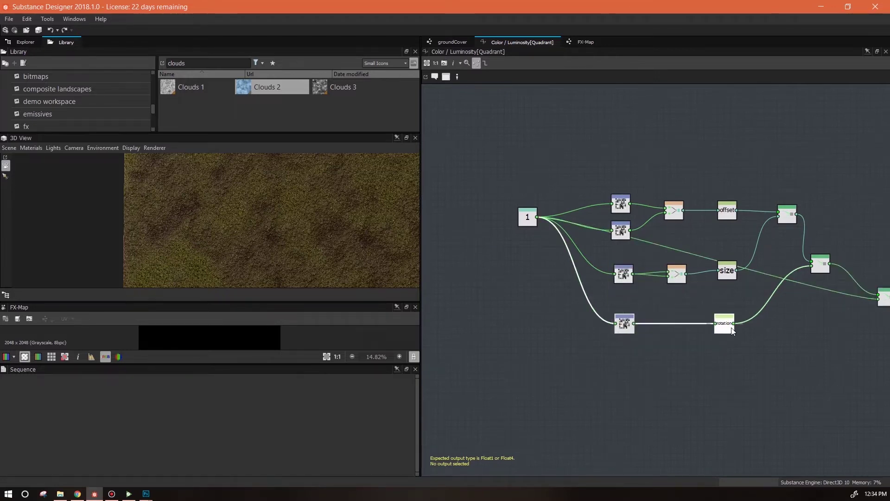
drag(731, 330, 741, 410)
drag(603, 173, 732, 168)
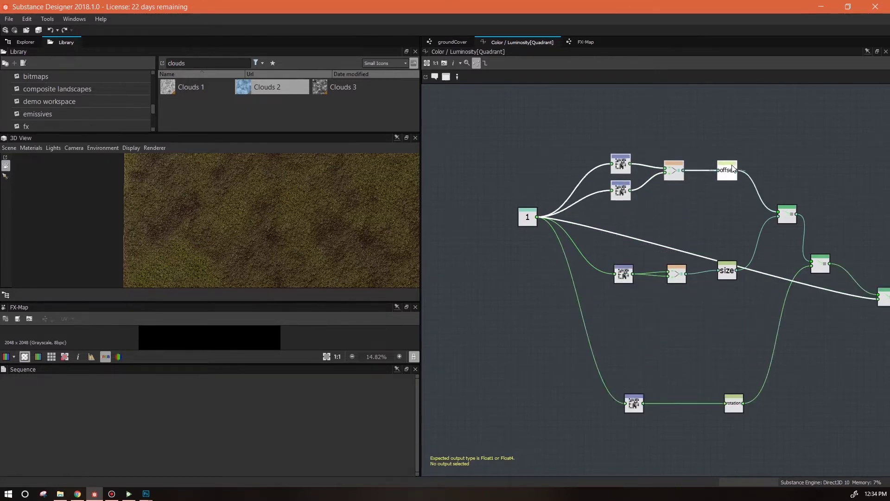
scroll(735, 299, up, 2)
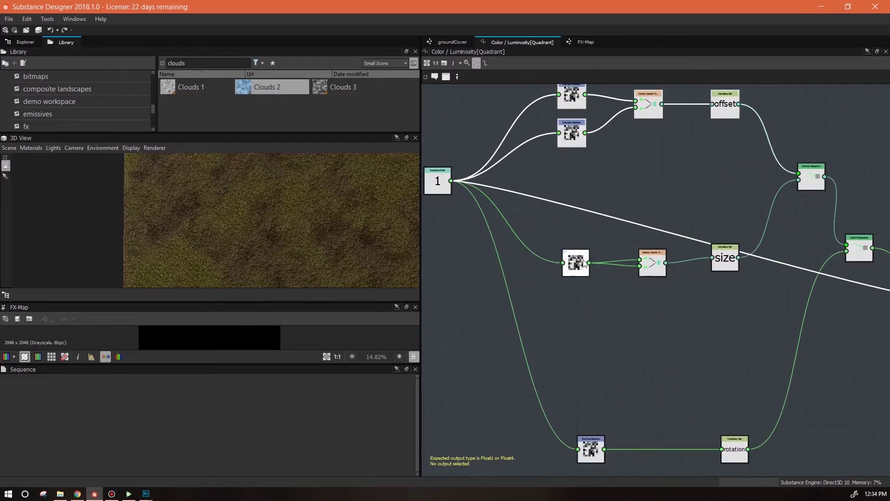
click(570, 321)
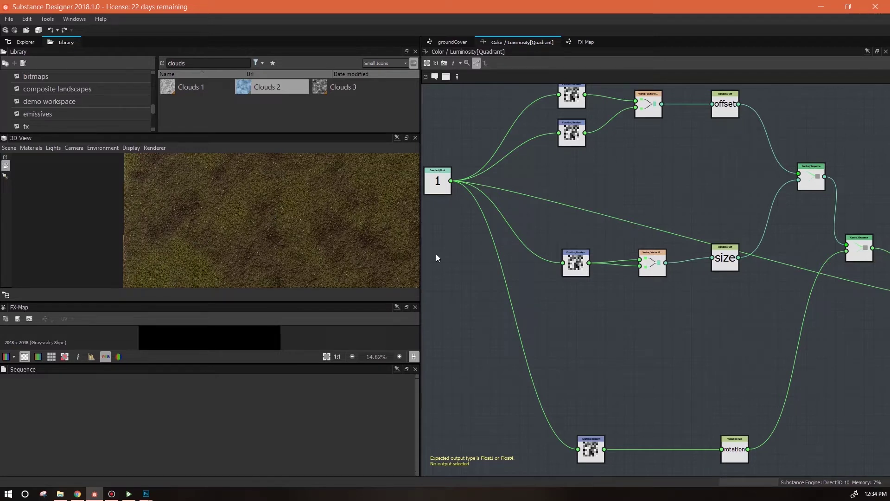
- Add a Float constant below the size row's Random node and set its value to 0.5
right_click(569, 312)
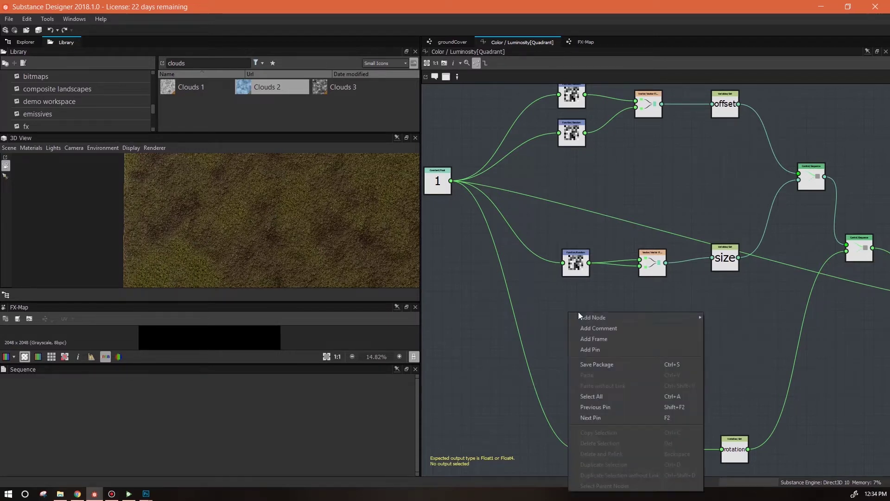
mouse_move(683, 318)
mouse_move(726, 319)
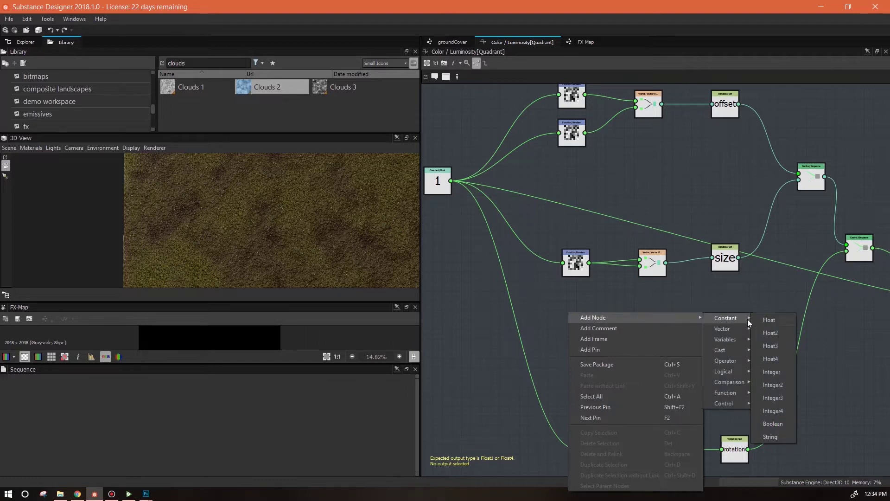
click(756, 318)
drag(575, 321, 464, 305)
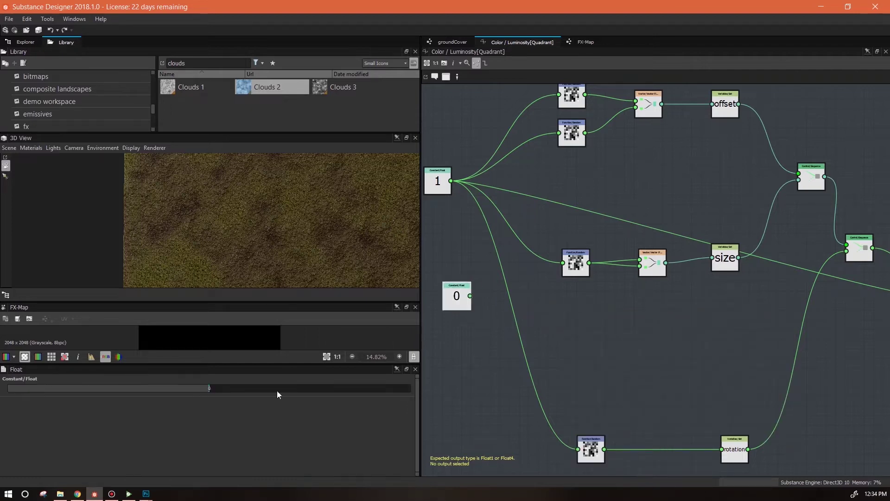
text(0.5)
key(Return)
- Add an If...Else node and a Lower comparison node below the size row, lined up with the 0.5 constant
middle_drag(727, 329, 783, 323)
right_click(629, 301)
mouse_move(720, 305)
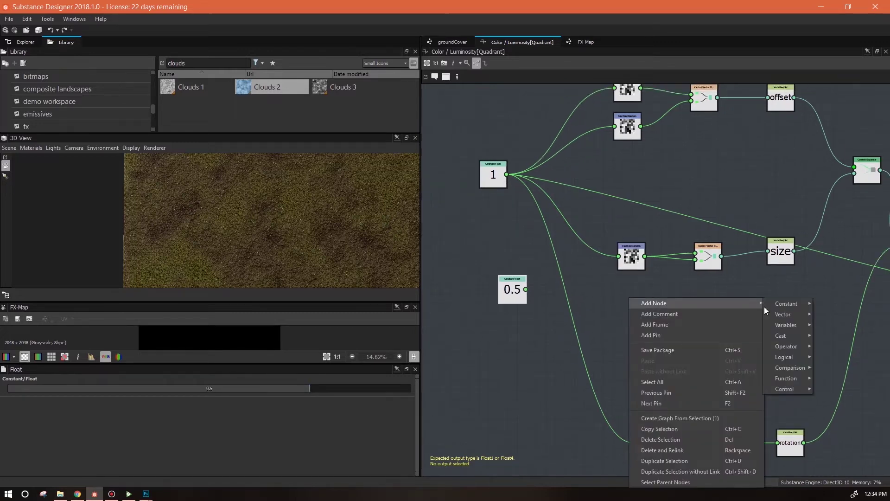
click(831, 404)
right_click(736, 341)
mouse_move(778, 158)
mouse_move(707, 223)
click(783, 275)
drag(734, 343, 706, 339)
drag(513, 291, 631, 348)
drag(622, 310, 774, 350)
drag(712, 346, 709, 333)
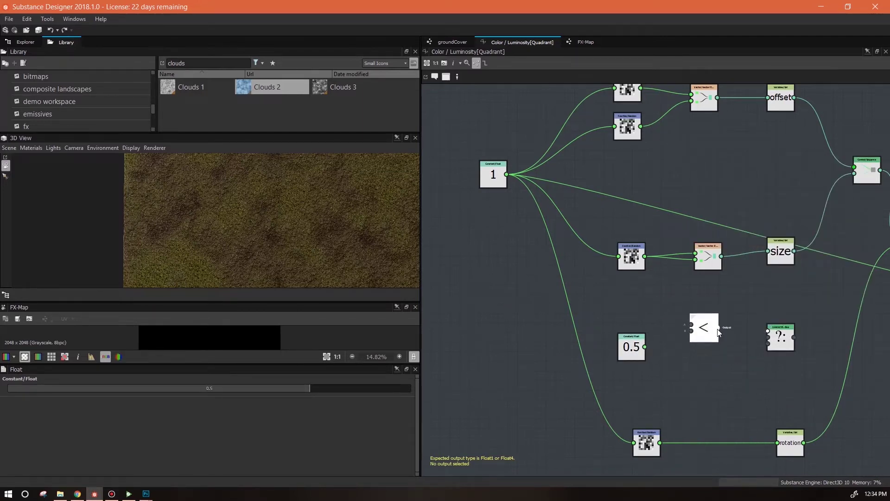
- Connect the size row's Random node and the 0.5 constant to the Lower node, and its output to the If...Else condition
drag(771, 330, 771, 330)
drag(703, 334, 712, 344)
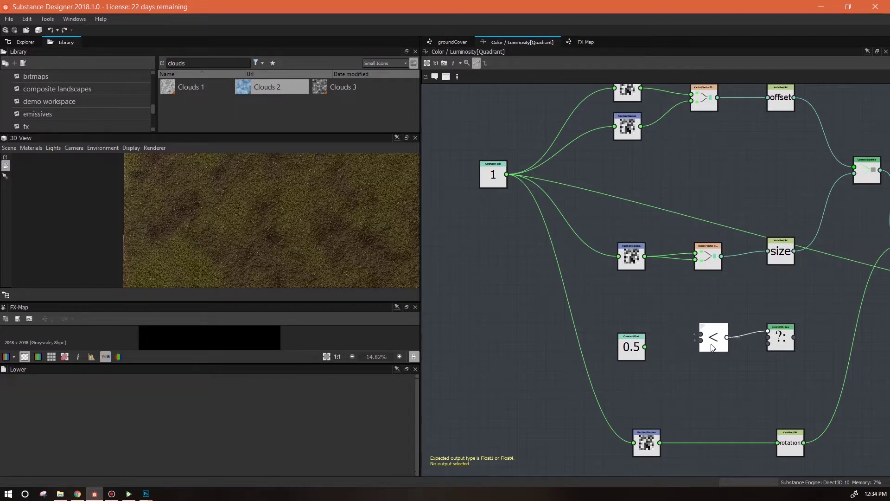
drag(635, 259, 598, 244)
drag(638, 353, 575, 366)
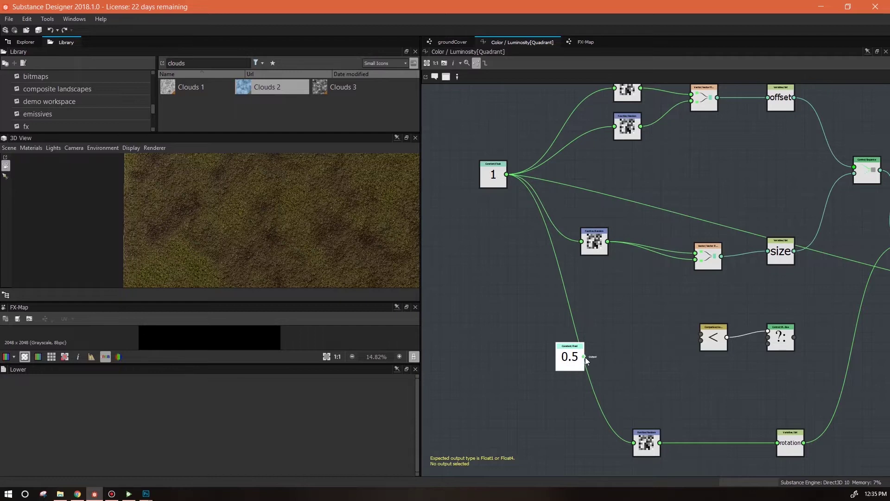
drag(702, 350, 702, 346)
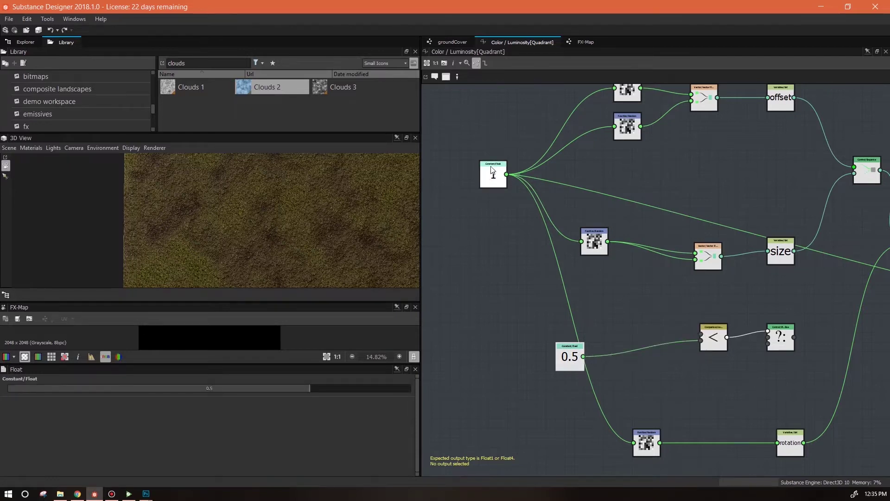
drag(596, 248, 690, 346)
- Connect the 0.5 constant to the If...Else node's if path and the size row's Random node to its else path
drag(569, 362, 768, 337)
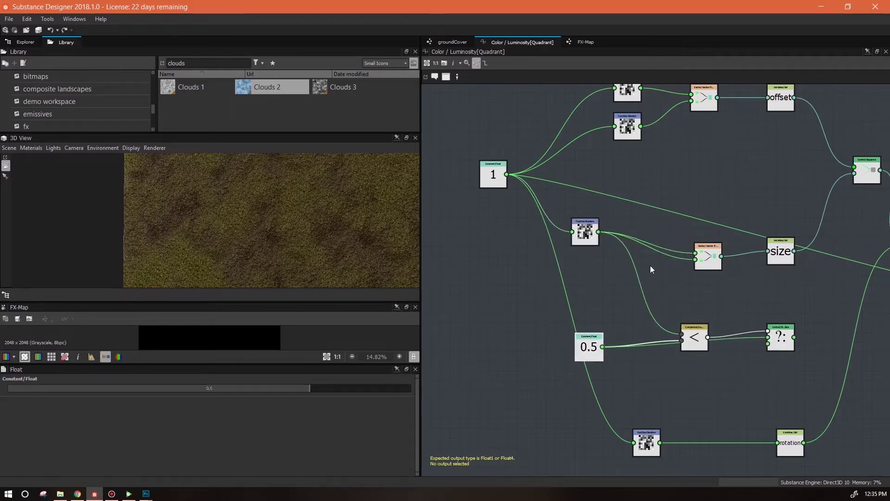
drag(598, 232, 768, 343)
drag(695, 341, 647, 302)
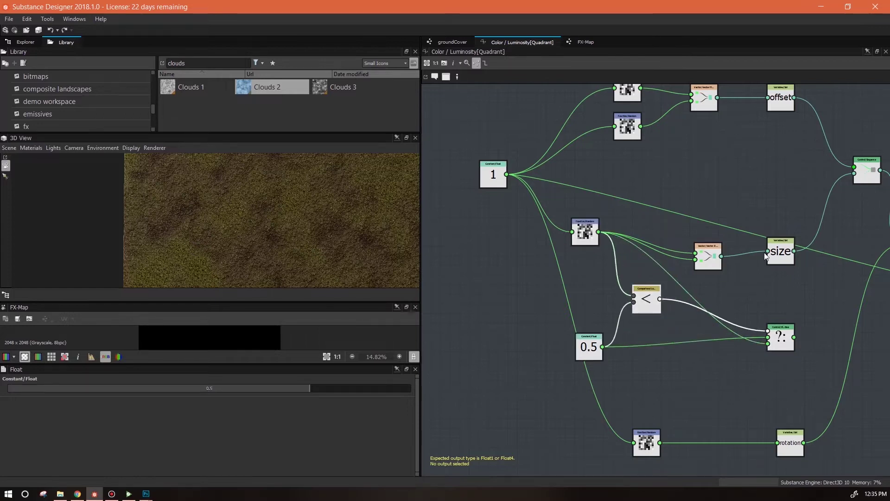
- Insert the If...Else node into the size row, feeding both Vector Float2 inputs, and arrange the Lower and 0.5 nodes around it
drag(783, 255, 811, 241)
drag(713, 263, 761, 238)
drag(776, 335, 744, 236)
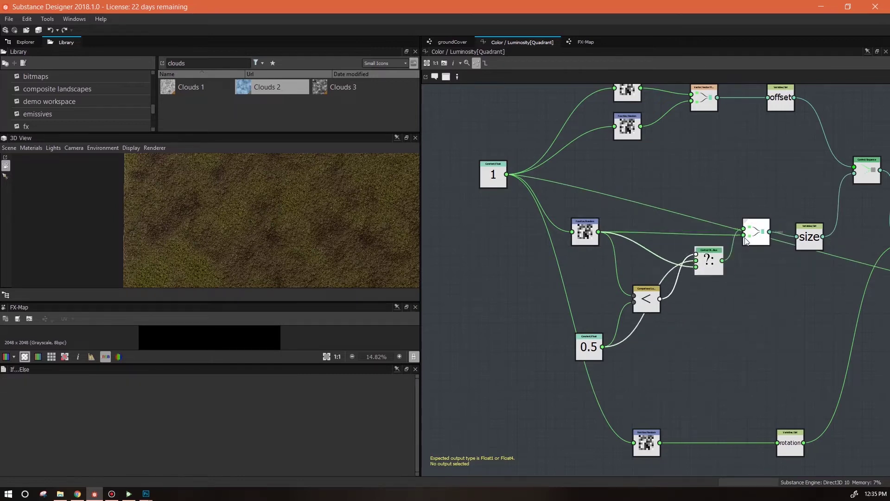
drag(722, 265, 717, 236)
drag(647, 301, 651, 216)
drag(591, 357, 604, 299)
middle_drag(741, 341, 572, 320)
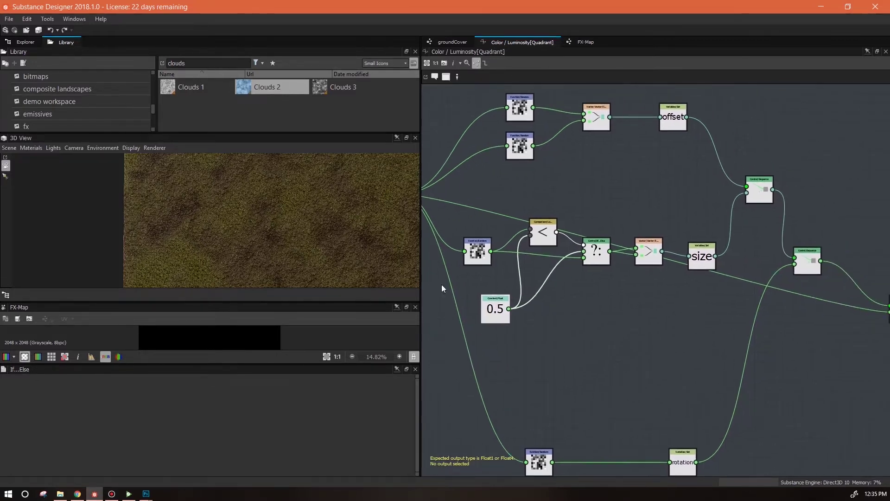
- Set the last Sequence node as the output node of the function graph
scroll(749, 278, down, 3)
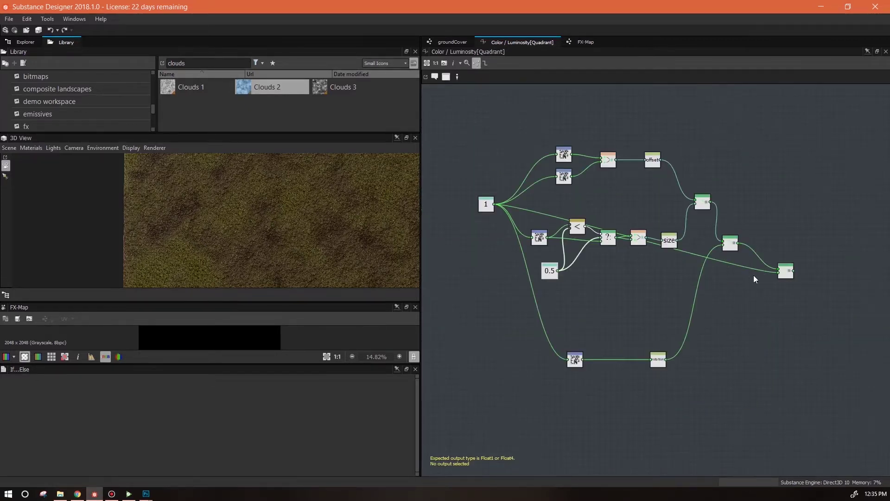
click(786, 273)
right_click(787, 274)
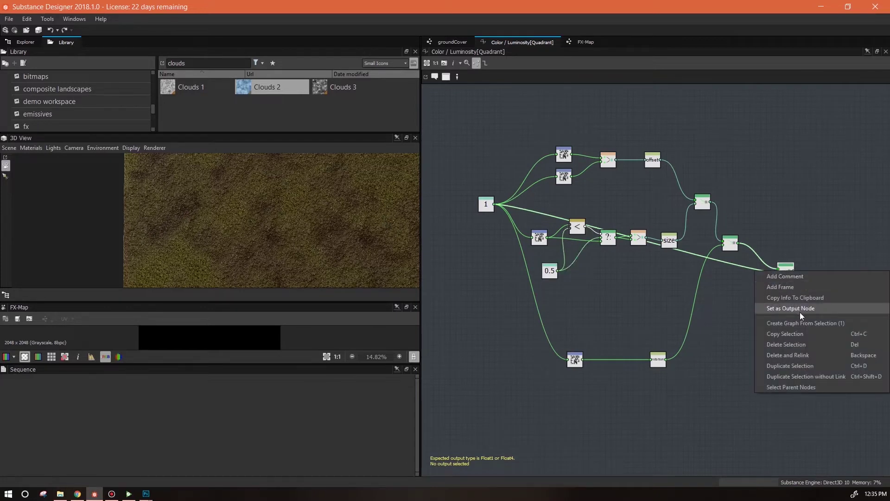
click(800, 313)
- Move the rotation and offset rows closer to the size row, and return to the FX-Map graph
drag(558, 332, 668, 310)
drag(660, 134, 560, 184)
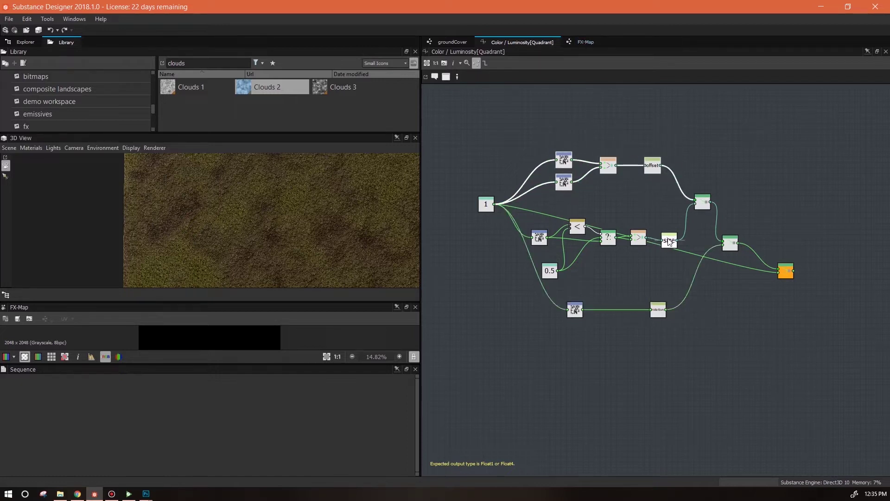
click(584, 43)
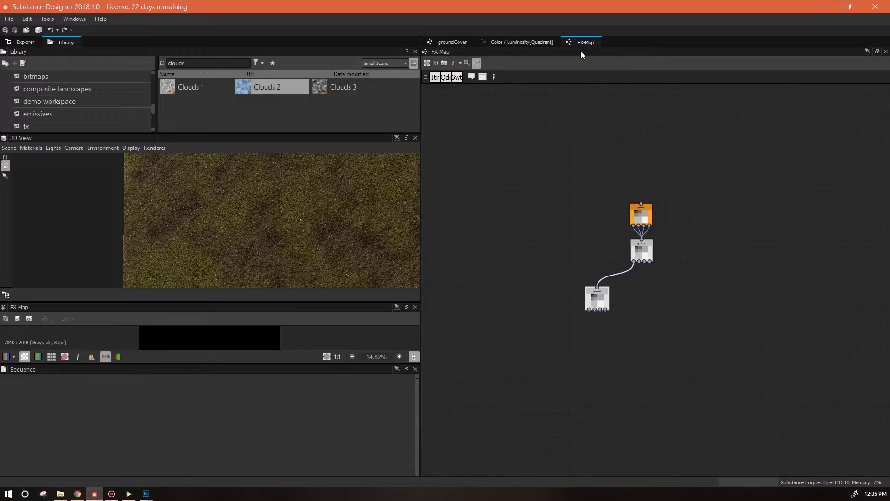
- Create an empty function for the bottom Quadrant's Branch Offset and add a Get Float2 node to it
click(596, 299)
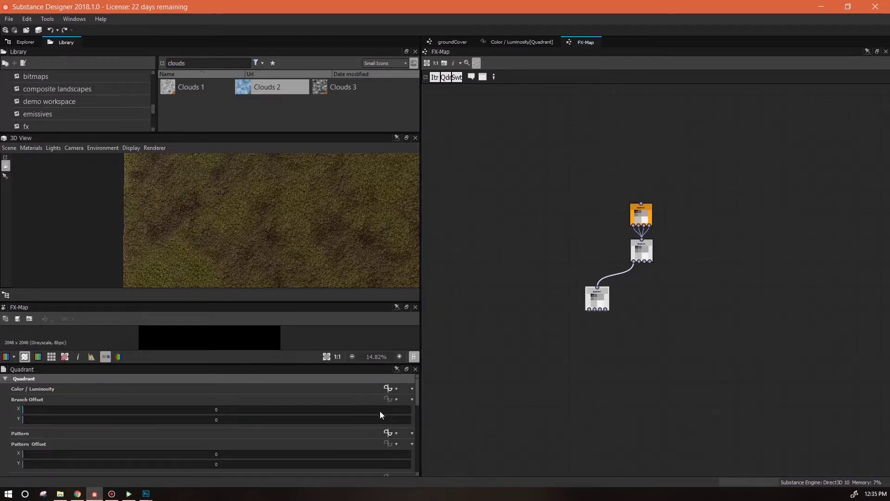
click(387, 398)
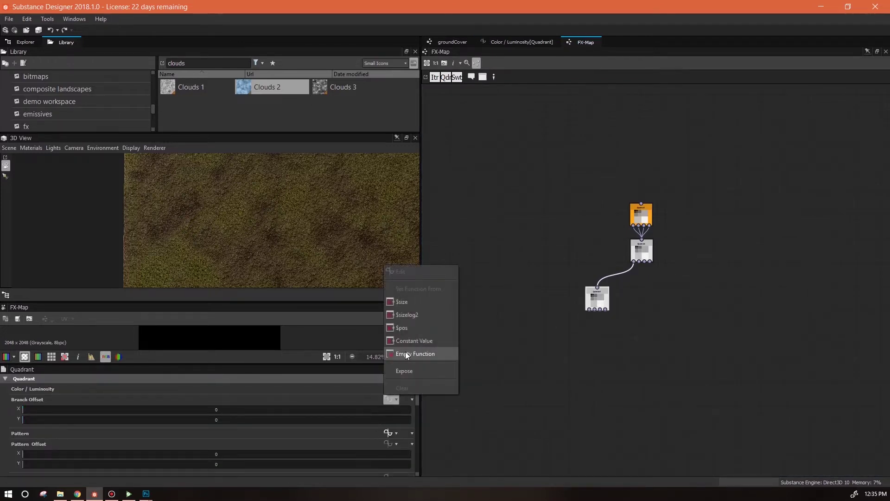
click(405, 351)
click(388, 399)
right_click(550, 201)
mouse_move(622, 204)
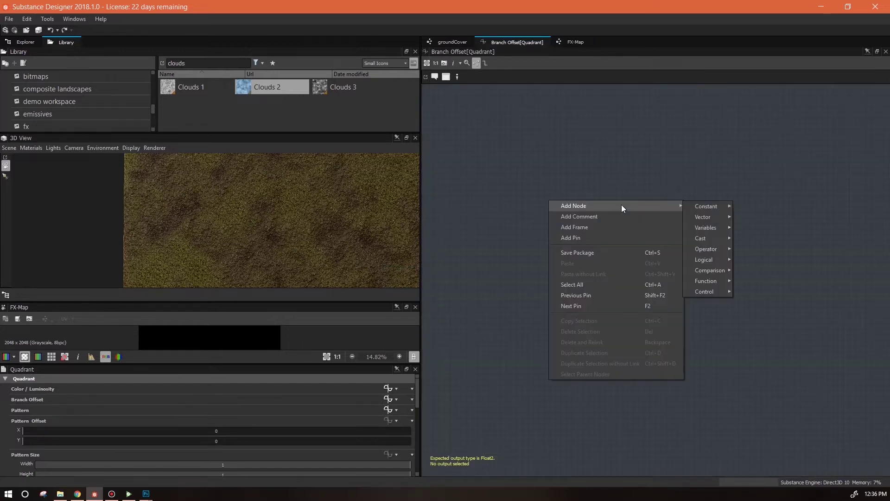
mouse_move(711, 227)
click(752, 255)
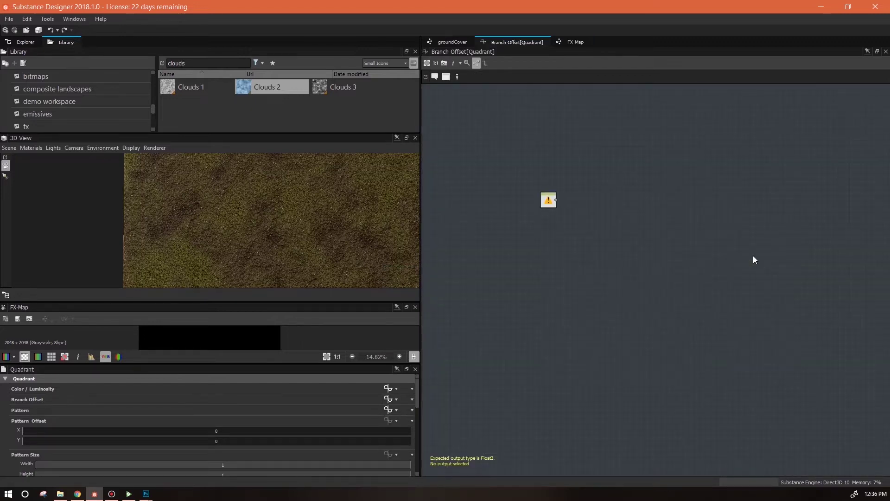
- Set the Get Float2 variable to offset and make the node the output of the Branch Offset function
click(547, 202)
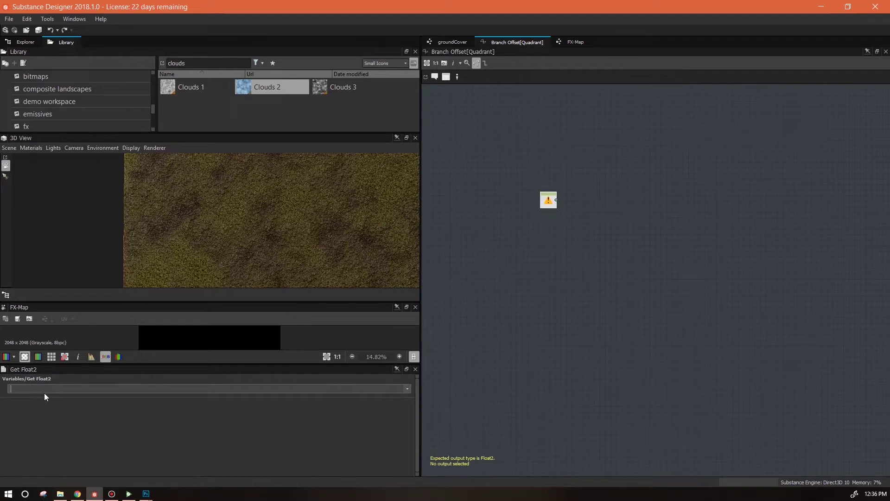
click(407, 389)
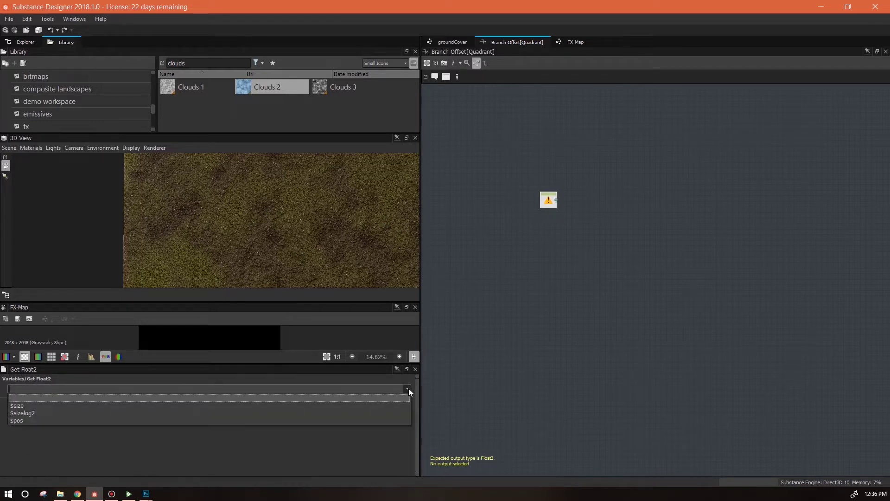
click(117, 389)
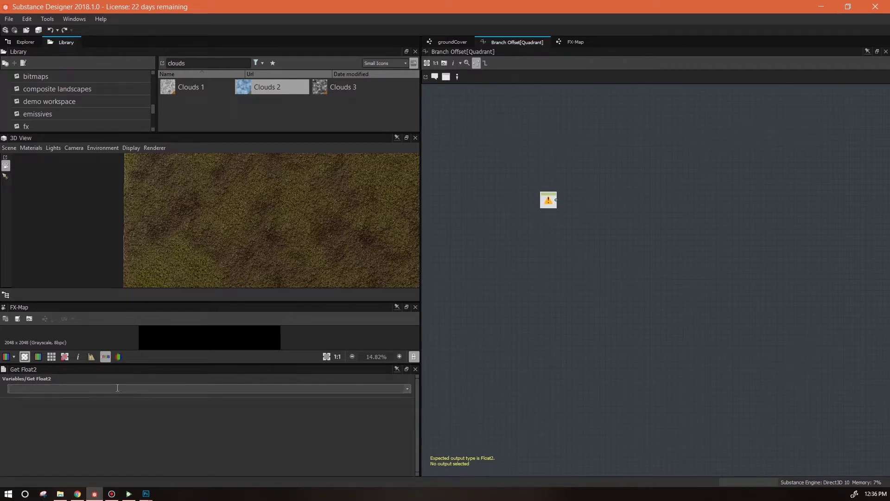
key(Return)
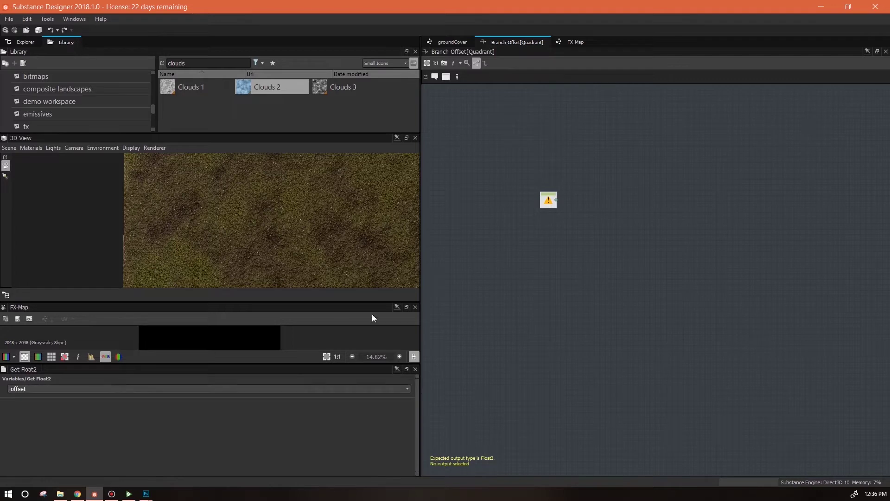
right_click(552, 204)
click(592, 241)
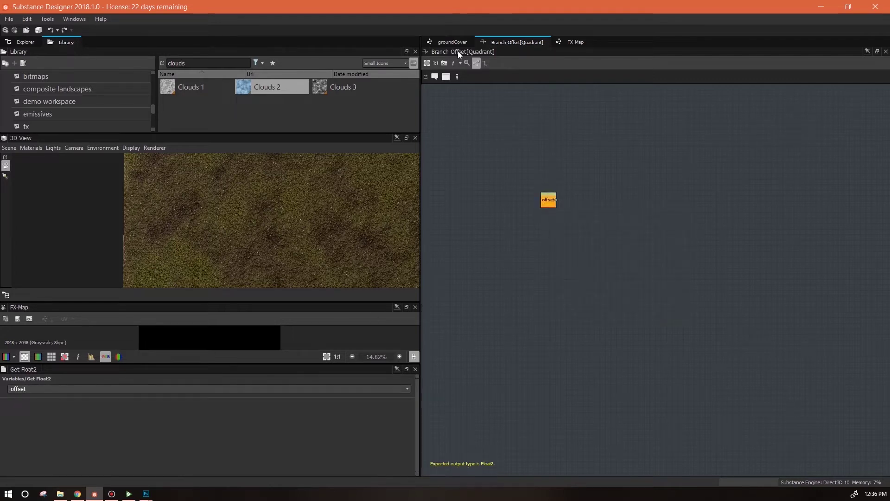
- Return to the FX-Map graph and clear the function from the bottom Quadrant's Branch Offset
click(451, 41)
click(570, 41)
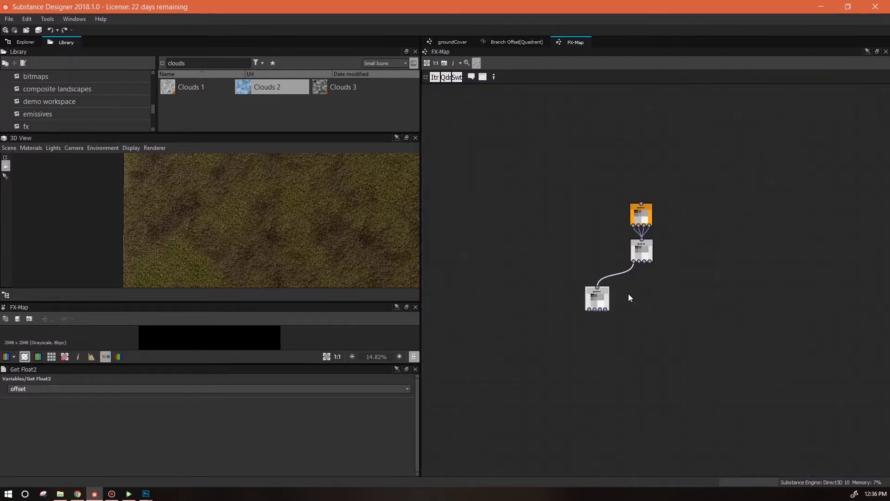
click(597, 299)
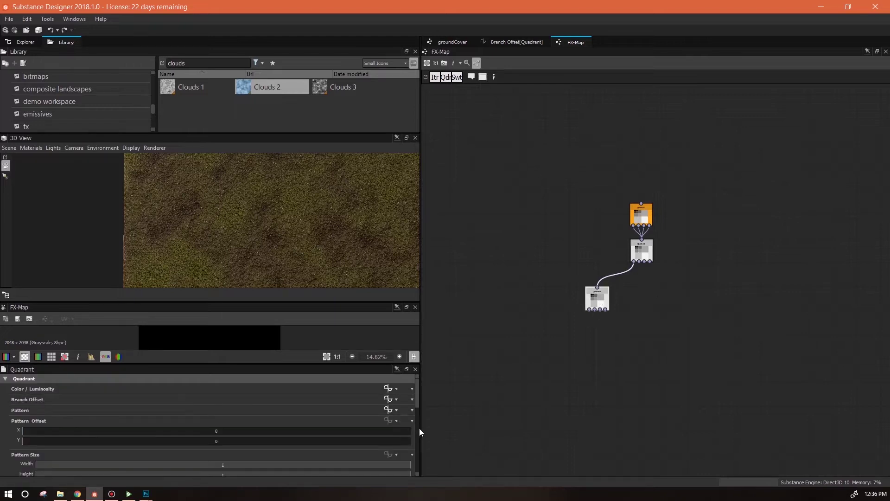
click(395, 401)
click(415, 389)
- Give the Quadrant's Pattern Offset an empty function whose output is a Get Float2 node reading the offset variable
click(394, 400)
click(415, 354)
right_click(556, 193)
click(762, 240)
right_click(543, 196)
click(573, 303)
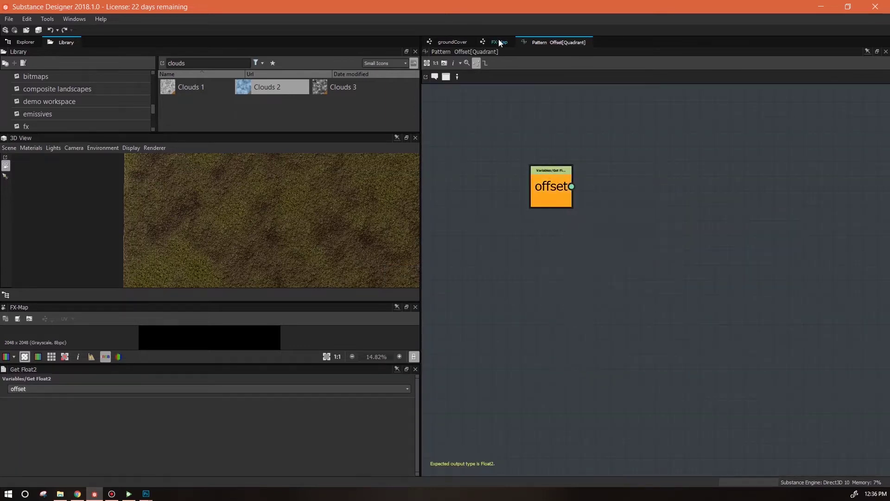
- Create an empty function for the bottom Quadrant's Pattern Size and add a Get Float2 node to it
click(497, 42)
click(596, 299)
drag(419, 392, 419, 406)
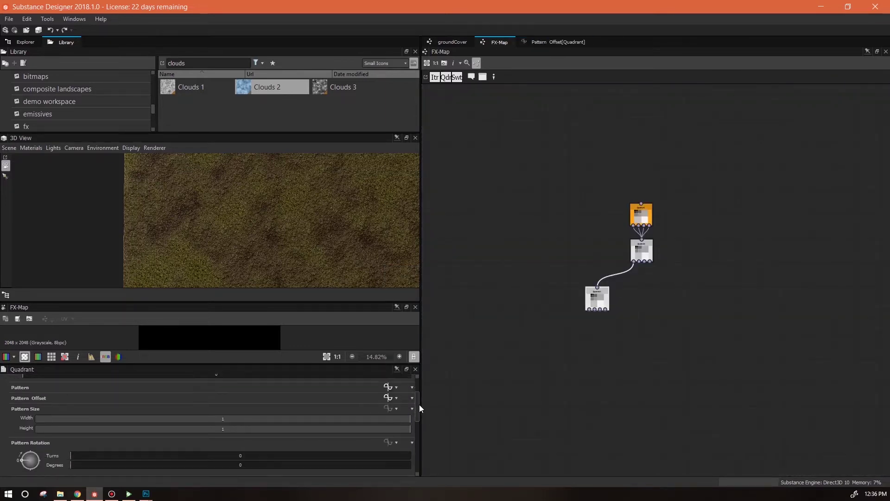
click(392, 410)
click(401, 382)
right_click(587, 210)
mouse_move(695, 213)
click(790, 256)
- Set the Get Float2 variable to size and make it the output node of the Pattern Size function
click(197, 389)
text(size)
key(Return)
right_click(582, 209)
click(609, 245)
- Create an empty function for the bottom Quadrant's Pattern Rotation and add a Get Float node to it
click(499, 42)
click(597, 298)
scroll(411, 428, down, 2)
click(388, 422)
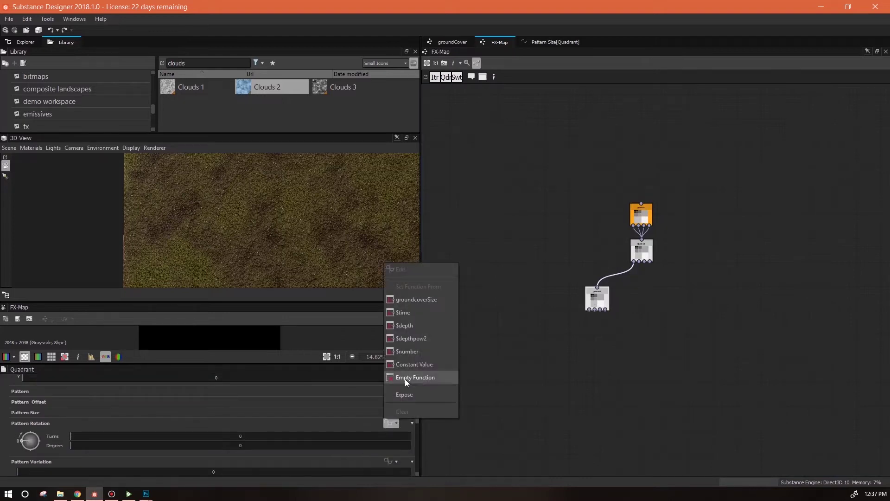
click(405, 379)
click(388, 423)
right_click(634, 158)
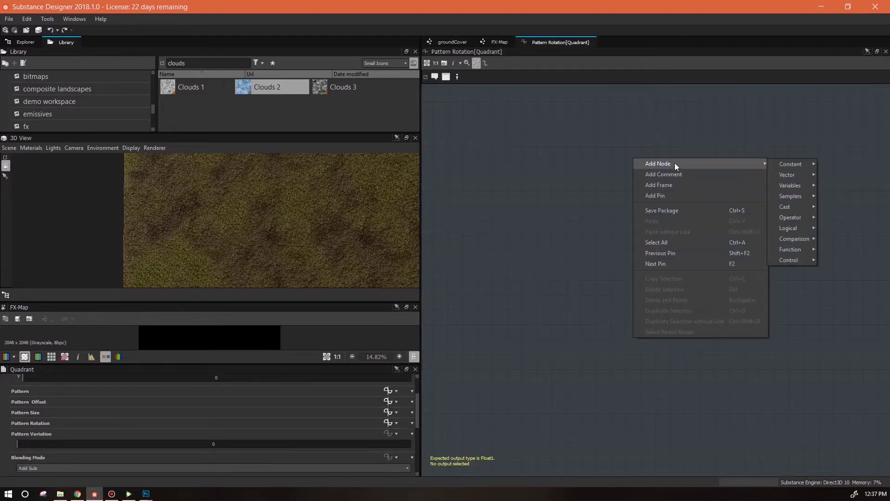
click(846, 293)
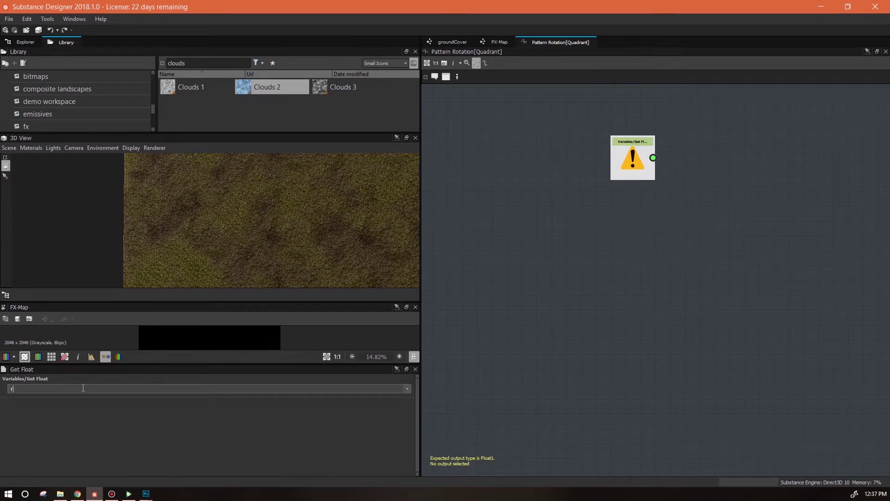
- Set the Get Float variable to rotation and make it the output node of the Pattern Rotation function
click(83, 388)
text(rotation)
key(Return)
right_click(638, 160)
click(669, 200)
- Review the remaining parameters of the bottom Quadrant and of the FX-Map node in the groundCover graph
click(496, 42)
click(600, 299)
mouse_move(418, 410)
mouse_down()
mouse_move(419, 431)
mouse_move(419, 420)
mouse_up()
click(452, 42)
double_click(646, 209)
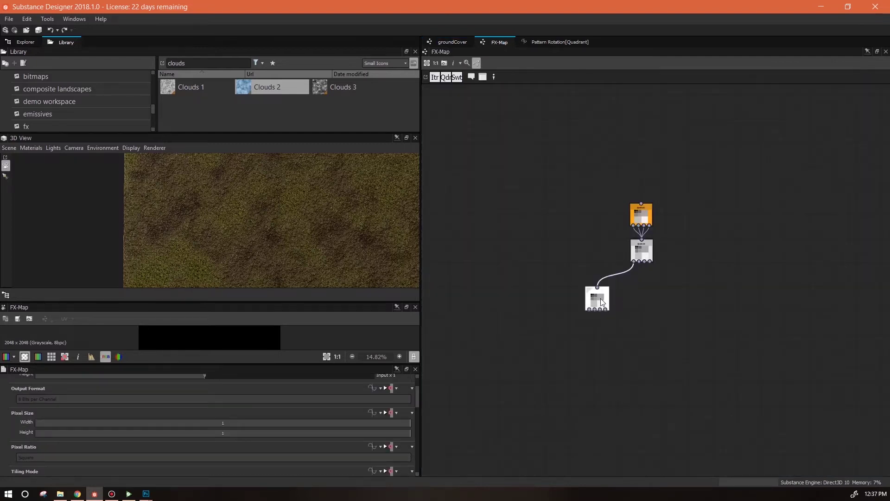
click(600, 301)
scroll(419, 437, down, 5)
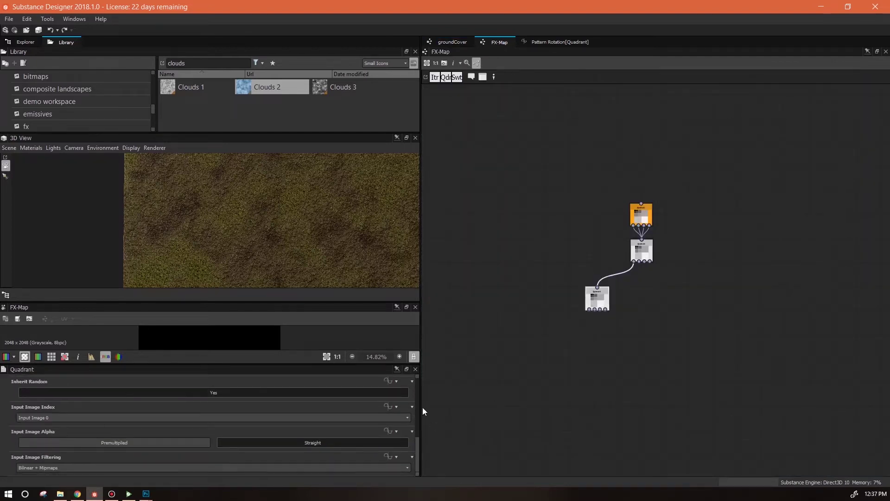
scroll(418, 436, up, 1)
drag(417, 436, 422, 381)
- Clear the function from the bottom Quadrant's Pattern parameter and set the pattern to Input Image
click(399, 432)
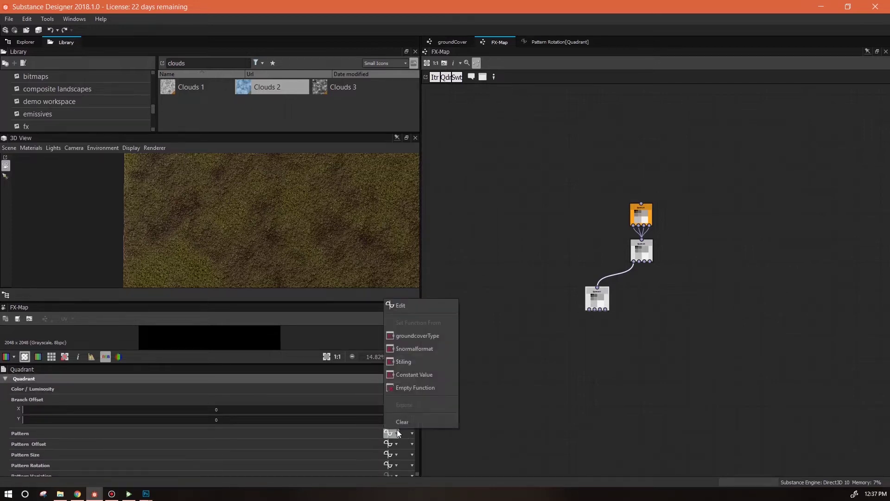
click(405, 421)
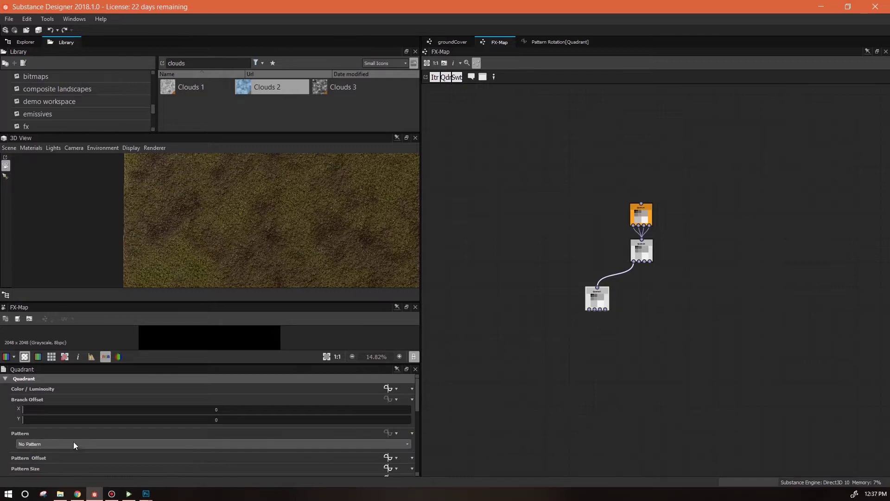
click(404, 444)
click(374, 376)
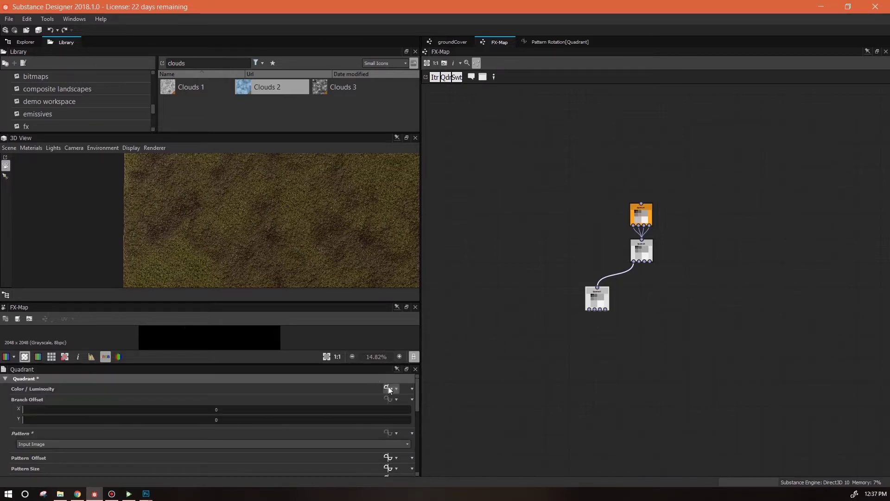
- Drive the bottom Quadrant's Input Image Index with the groundcoverType input
drag(417, 400, 418, 453)
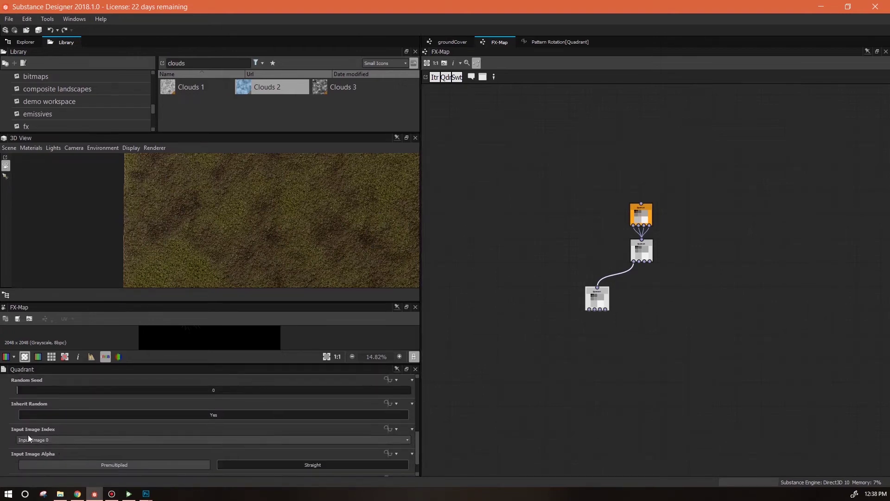
click(389, 429)
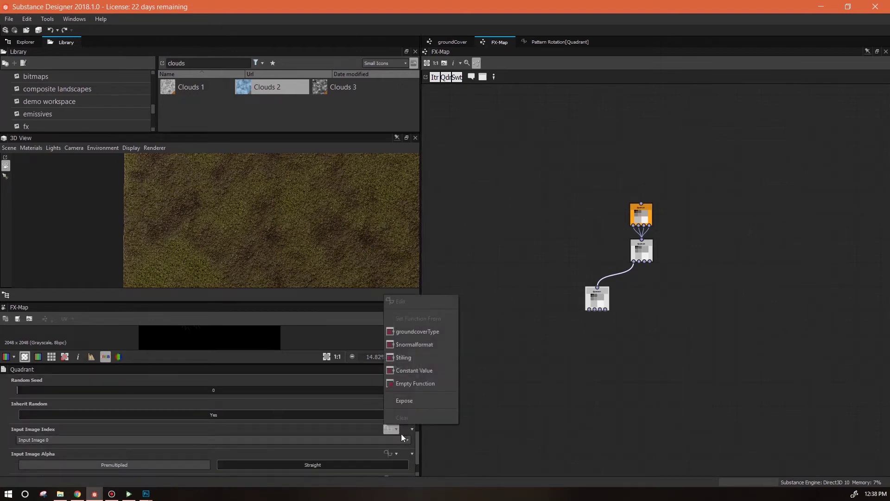
click(426, 332)
drag(418, 454, 418, 395)
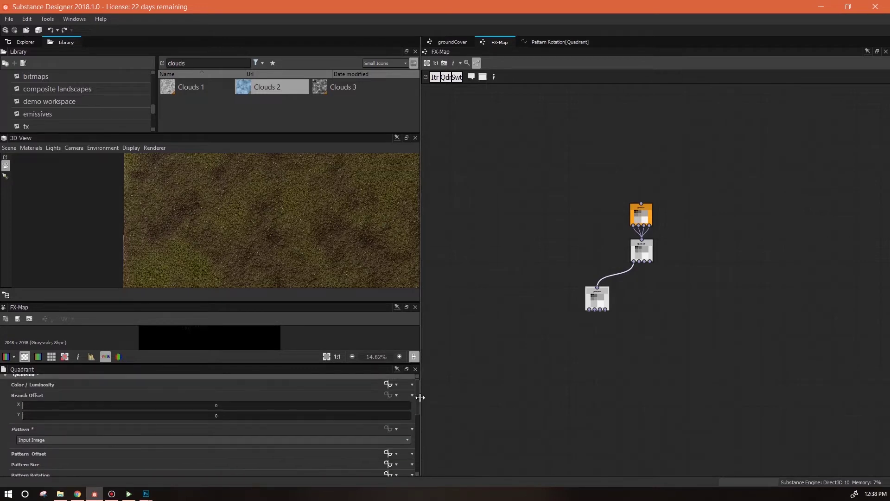
- Look through the Quadrant's pattern options, keep Input Image, and read the description of Input Image Index
click(22, 440)
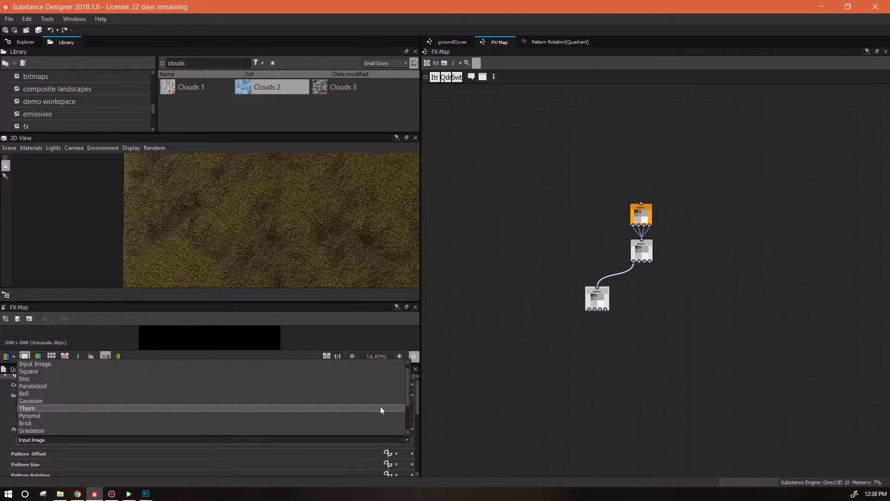
scroll(183, 396, down, 1)
click(28, 364)
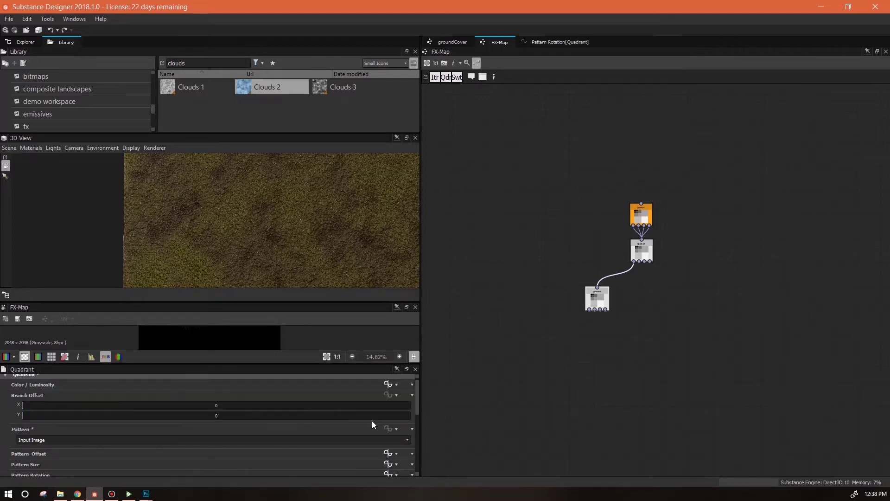
drag(416, 398, 418, 453)
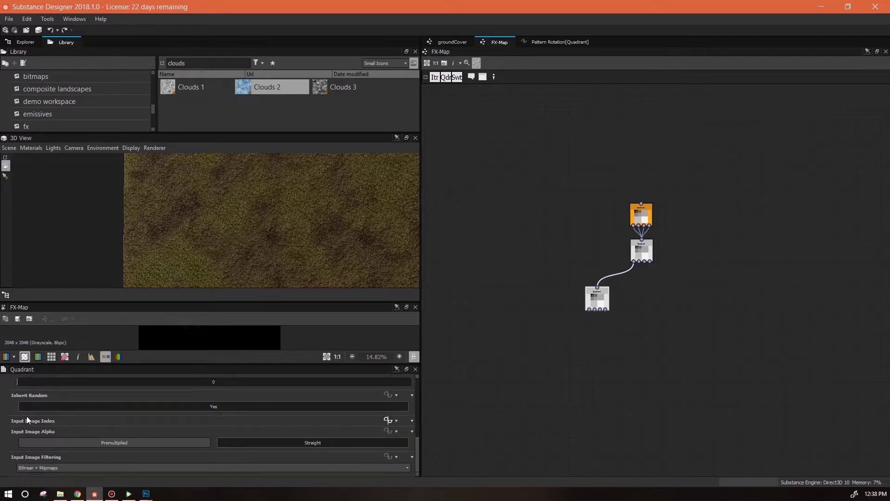
mouse_move(24, 420)
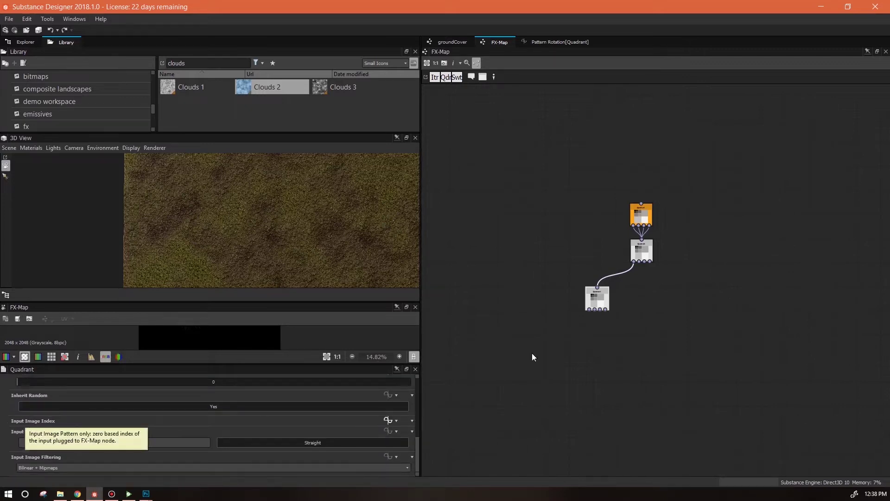
- Select the FX-Map node in the groundCover graph and enlarge its 2D preview to inspect the scattered plants
click(452, 40)
click(646, 201)
drag(236, 302, 232, 166)
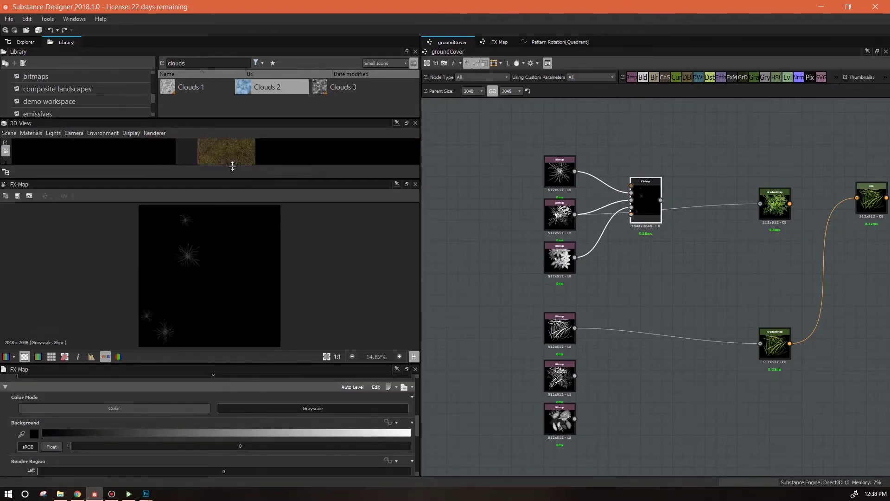
scroll(226, 278, up, 2)
middle_drag(253, 300, 268, 260)
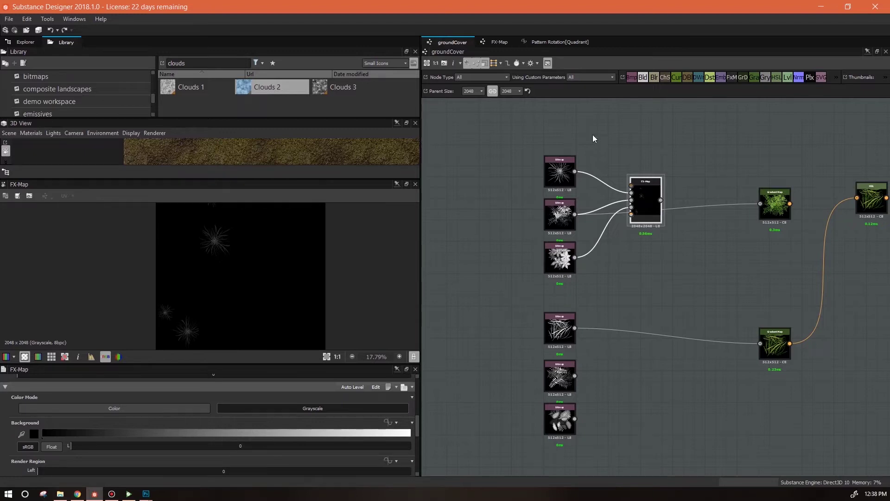
- Add an Iterate node as the FX-Map's root, feeding the top Quadrant, and raise its Iterations to the middle of the slider range
click(503, 42)
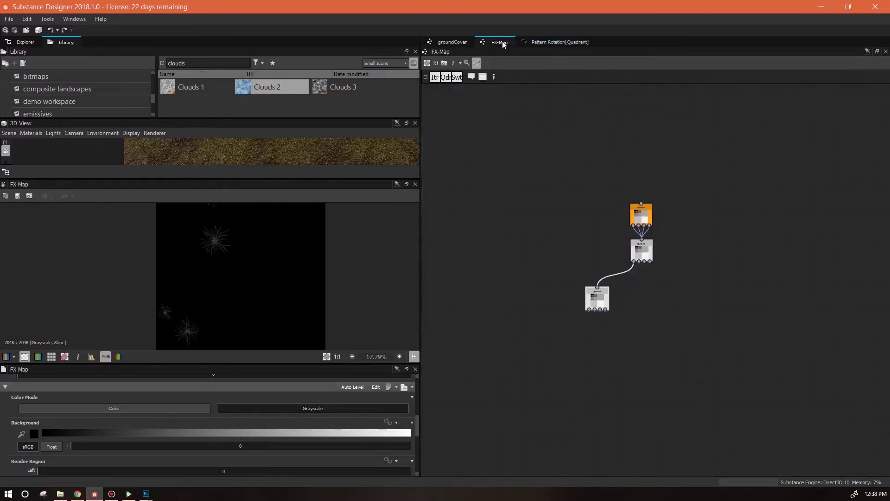
click(646, 216)
right_click(648, 153)
mouse_move(664, 155)
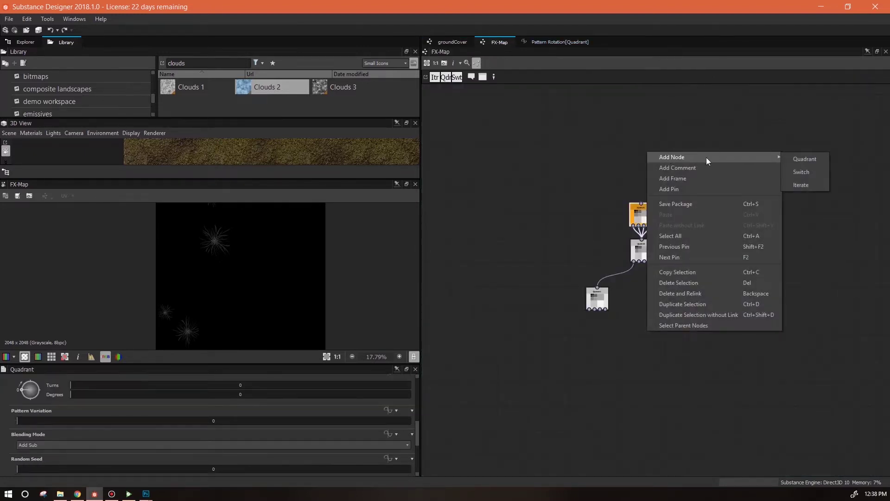
click(801, 185)
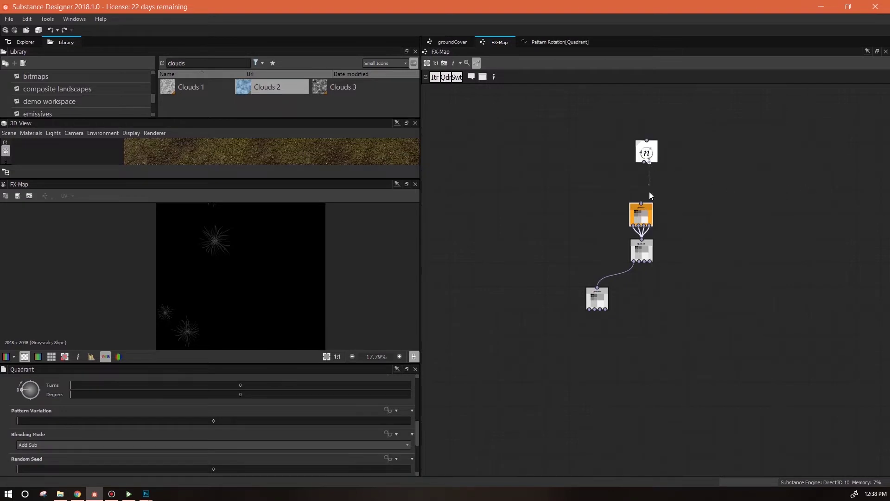
right_click(654, 158)
click(649, 151)
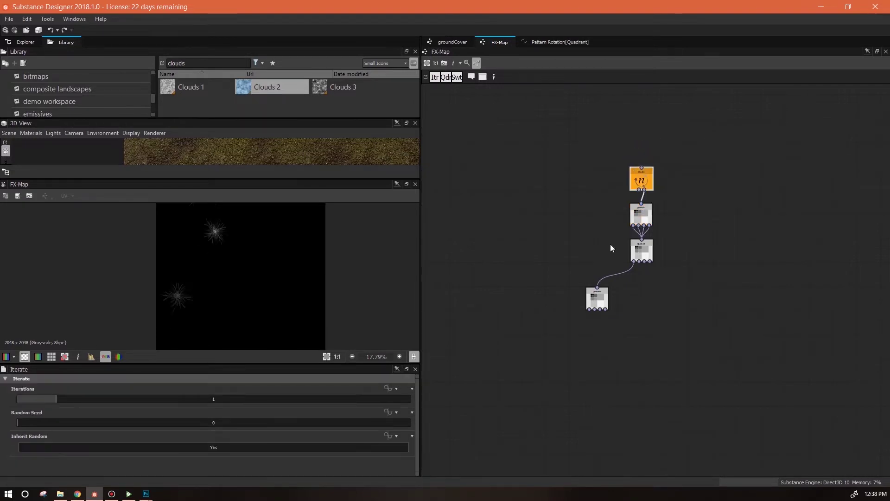
drag(56, 400, 213, 399)
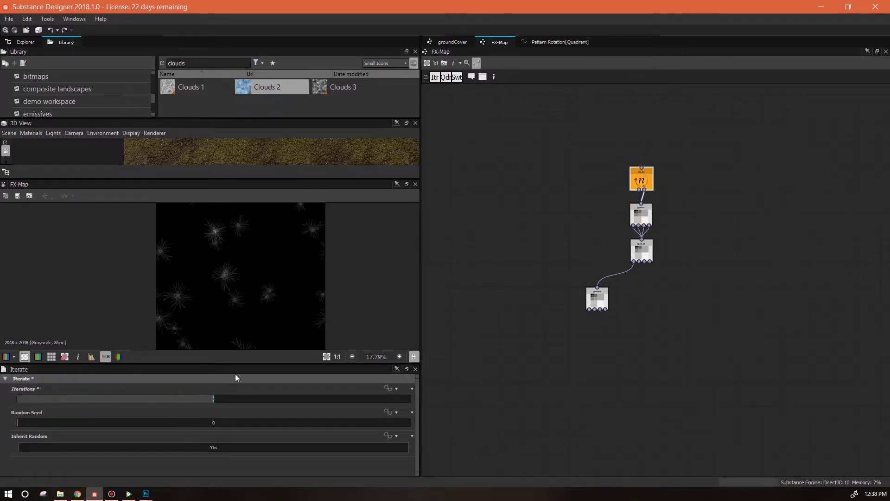
- Connect the HSL node to the material's Base Color output in the groundCover graph and enlarge the 3D view to inspect the plants
click(461, 45)
middle_drag(785, 254, 593, 239)
drag(647, 197, 650, 192)
scroll(679, 263, down, 2)
middle_drag(679, 266, 607, 231)
drag(597, 178, 576, 186)
middle_drag(725, 299, 629, 323)
click(479, 209)
drag(490, 209, 813, 198)
scroll(263, 163, down, 2)
drag(260, 179, 271, 358)
scroll(283, 255, down, 1)
mouse_move(283, 255)
mouse_down()
mouse_move(324, 268)
mouse_move(260, 269)
mouse_move(293, 269)
mouse_move(283, 243)
mouse_move(284, 260)
mouse_move(304, 264)
mouse_move(304, 318)
mouse_move(287, 253)
mouse_up()
scroll(285, 243, up, 3)
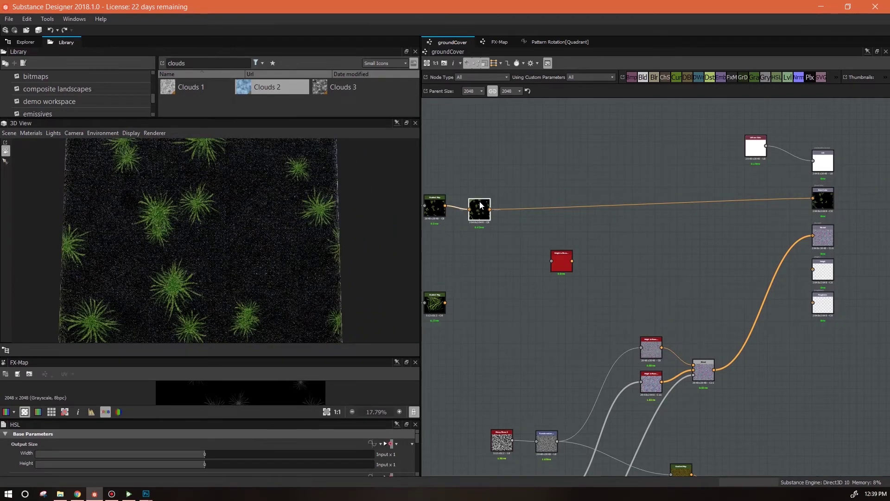
- Insert a Quadrant between the FX-Map's Iterate node and the existing top Quadrant, wiring all its outputs into that Quadrant
click(500, 42)
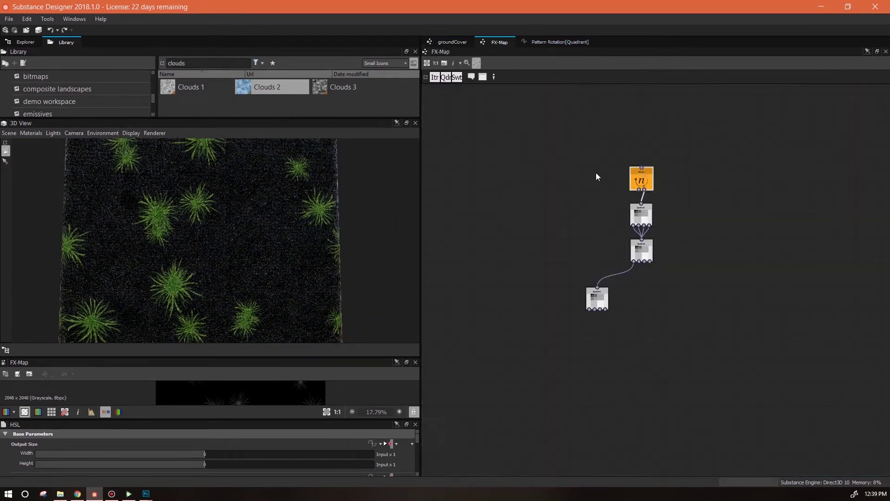
drag(645, 177, 641, 145)
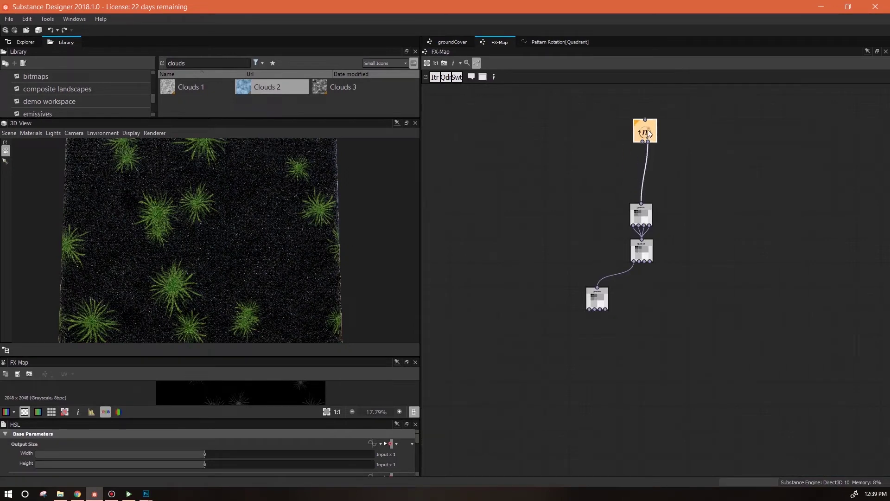
click(648, 132)
right_click(649, 135)
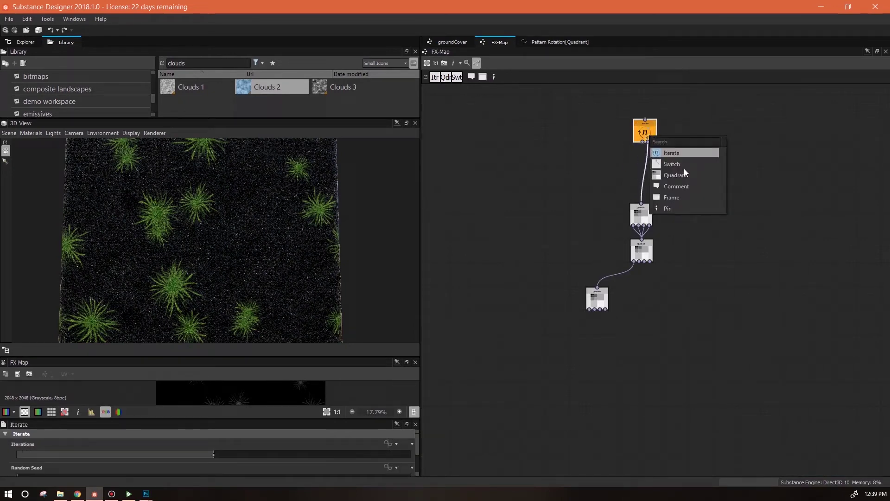
click(683, 174)
drag(653, 174, 641, 204)
drag(649, 174, 642, 210)
drag(403, 240, 296, 261)
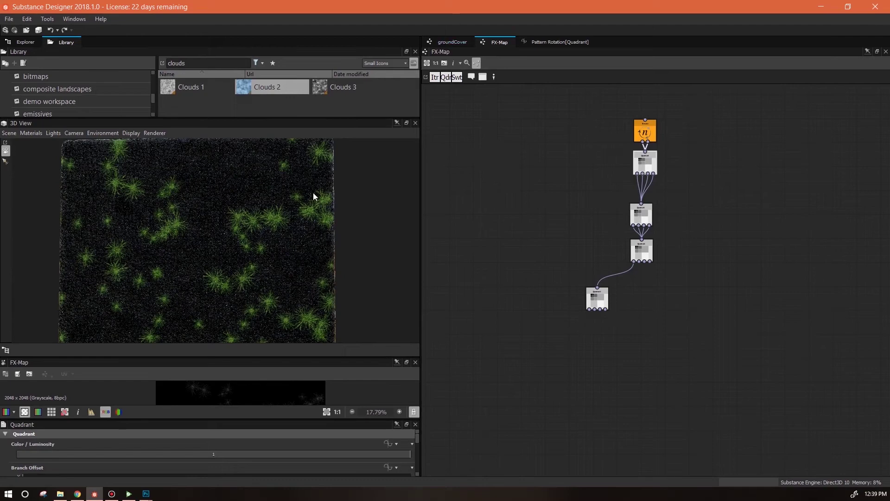
right_drag(313, 193, 243, 245)
drag(243, 246, 272, 250)
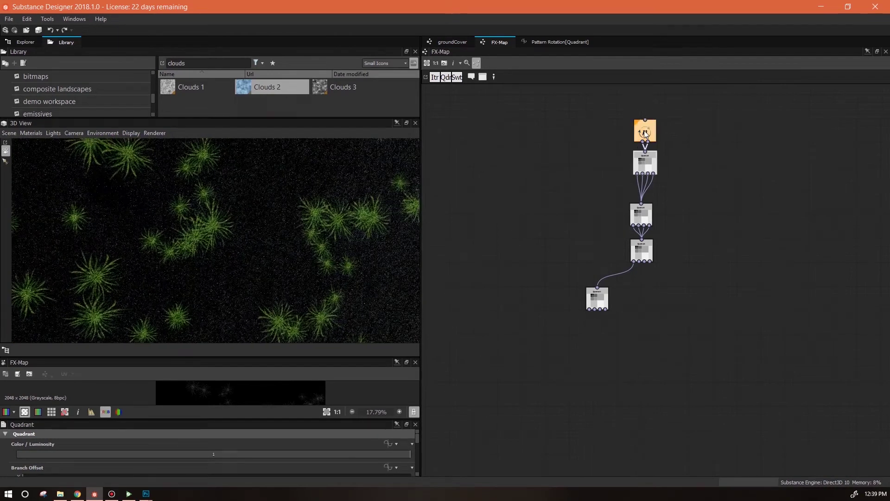
- Try Iterations values of 9 and 4 on the Iterate node and compare the plant density in 3D
click(644, 135)
drag(208, 453, 372, 453)
scroll(255, 268, down, 3)
scroll(255, 269, down, 2)
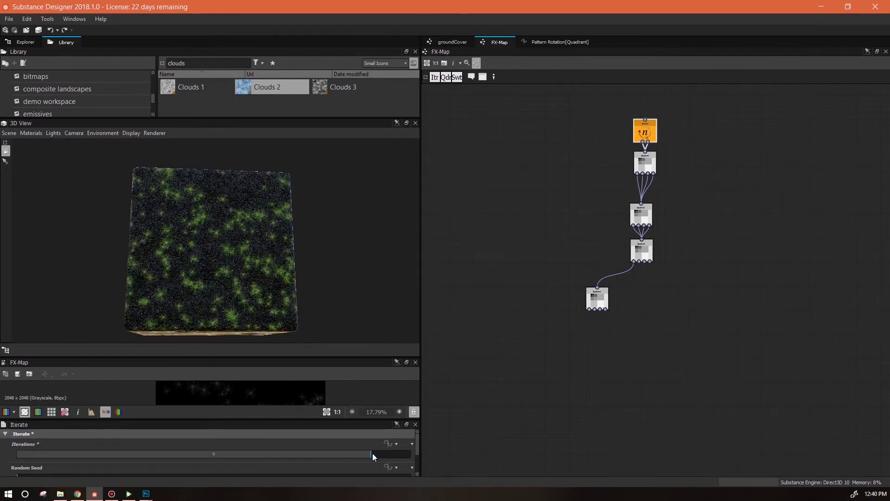
scroll(198, 247, up, 5)
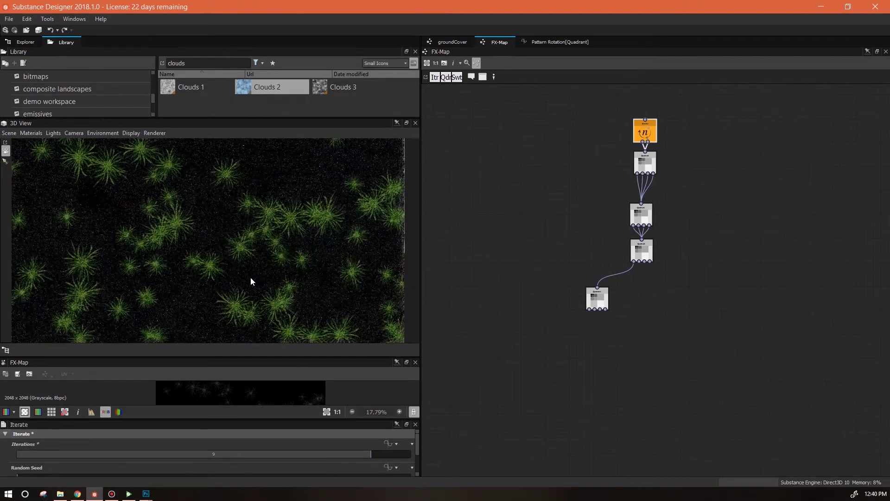
scroll(250, 281, down, 3)
drag(297, 455, 174, 454)
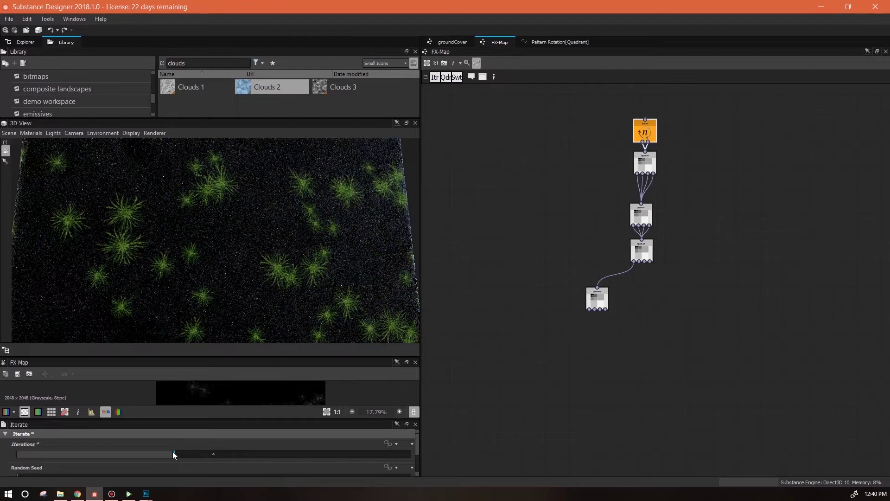
scroll(241, 228, down, 2)
drag(240, 228, 236, 252)
mouse_move(602, 299)
mouse_down()
mouse_move(598, 284)
mouse_move(599, 294)
mouse_up()
drag(253, 274, 282, 246)
- Test the Iterate node at 10 iterations, inspect the density in 3D, and reduce Iterations to 4
drag(180, 454, 440, 449)
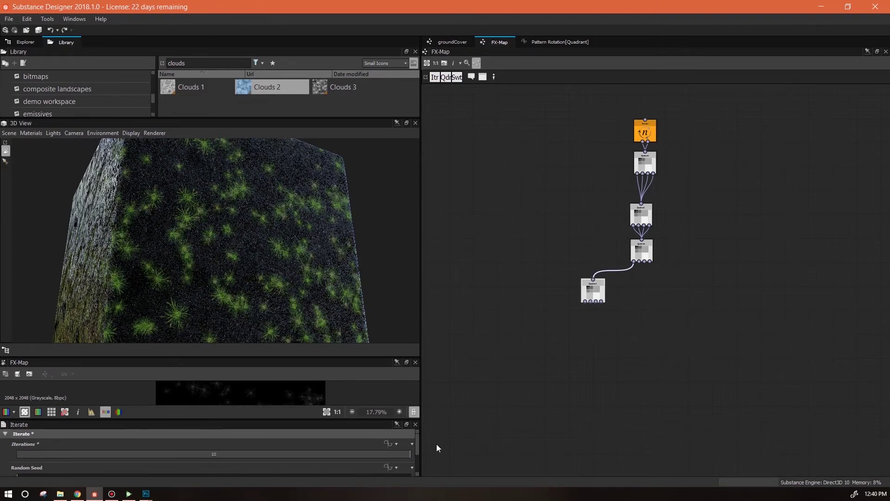
drag(270, 203, 230, 242)
middle_drag(229, 242, 240, 228)
scroll(245, 232, up, 3)
drag(246, 232, 291, 324)
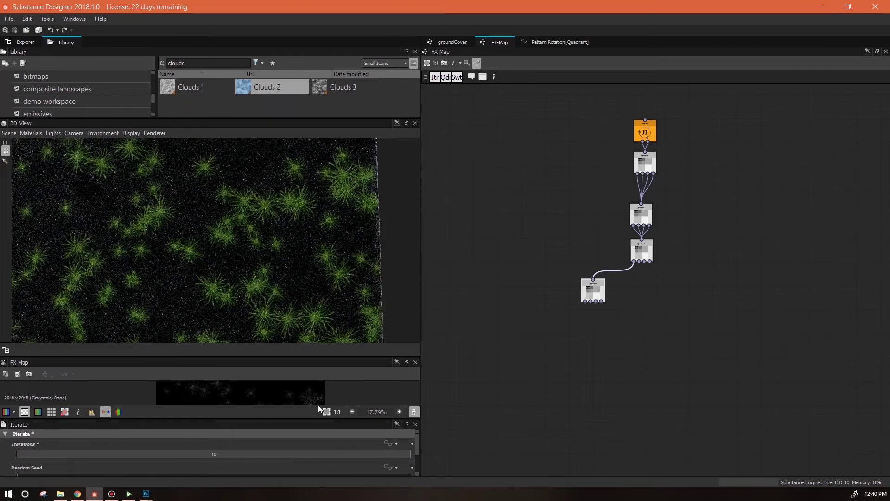
drag(400, 459, 361, 455)
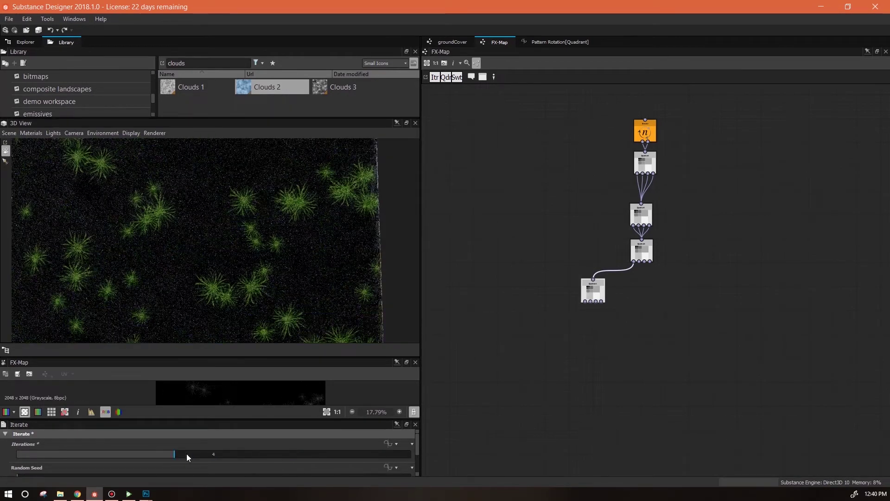
- Duplicate the bottom Quadrant three times and connect the copies to the remaining outputs of the Quadrant above
click(600, 298)
key(ctrl+c)
key(ctrl+v)
key(ctrl+v)
key(ctrl+v)
drag(656, 282, 622, 294)
drag(659, 284, 690, 287)
mouse_move(645, 287)
mouse_down()
mouse_move(621, 280)
mouse_move(653, 279)
mouse_up()
drag(650, 262, 685, 278)
alt+right_drag(283, 250, 263, 299)
drag(263, 303, 278, 292)
- Duplicate the FX-Map node in the groundCover graph and connect the three lower plant bitmaps to its Input Images
click(451, 43)
middle_drag(737, 273, 846, 266)
middle_drag(608, 262, 671, 235)
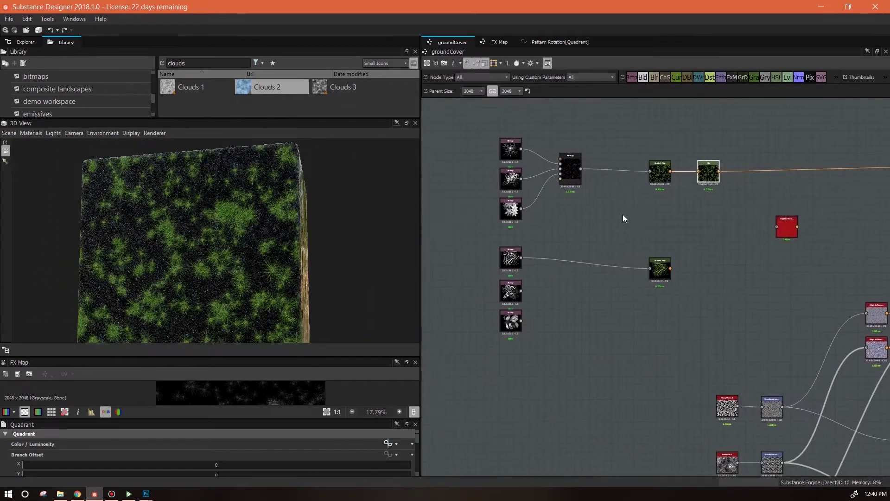
click(570, 168)
key(ctrl+d)
drag(655, 291, 581, 293)
scroll(580, 293, up, 5)
drag(436, 206, 435, 288)
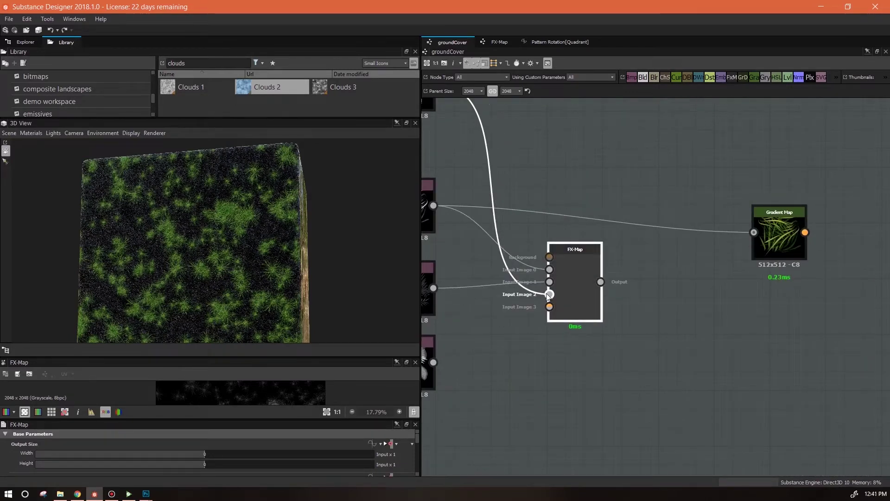
drag(457, 357, 551, 293)
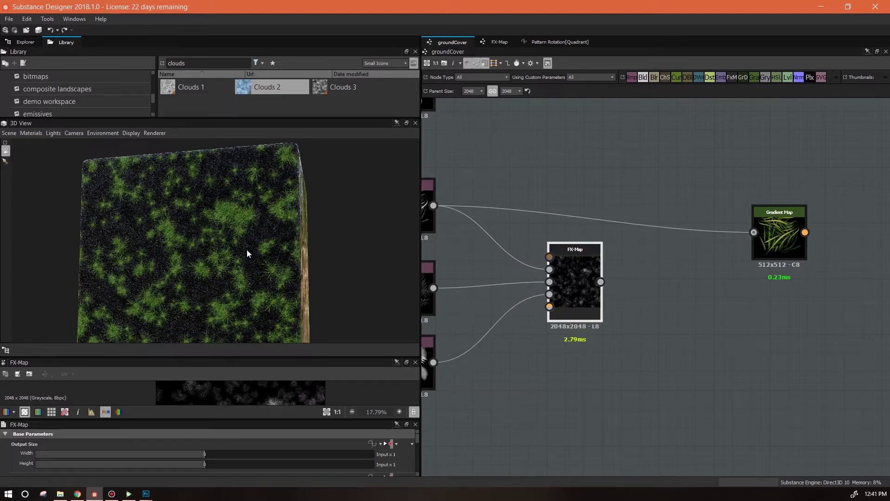
scroll(231, 253, down, 3)
drag(231, 253, 268, 241)
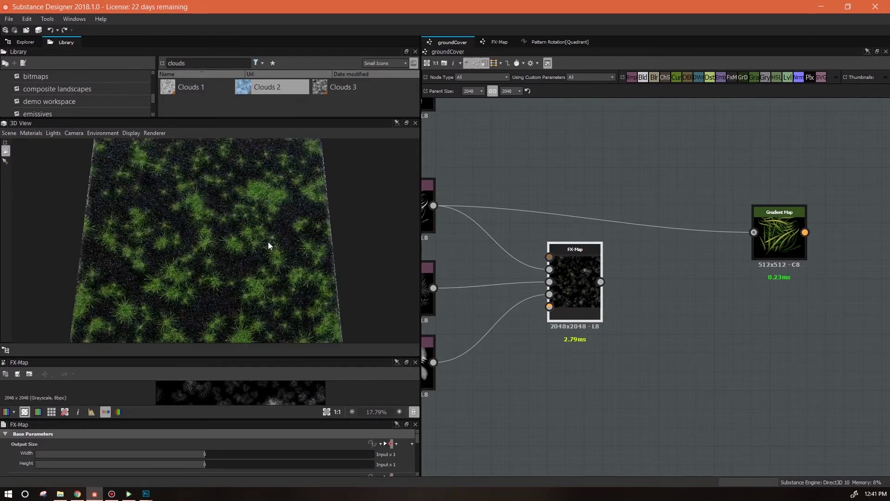
scroll(268, 241, up, 5)
- Add a Blend node to the groundCover graph and feed the lower Gradient Map from the duplicated FX-Map
scroll(600, 292, down, 6)
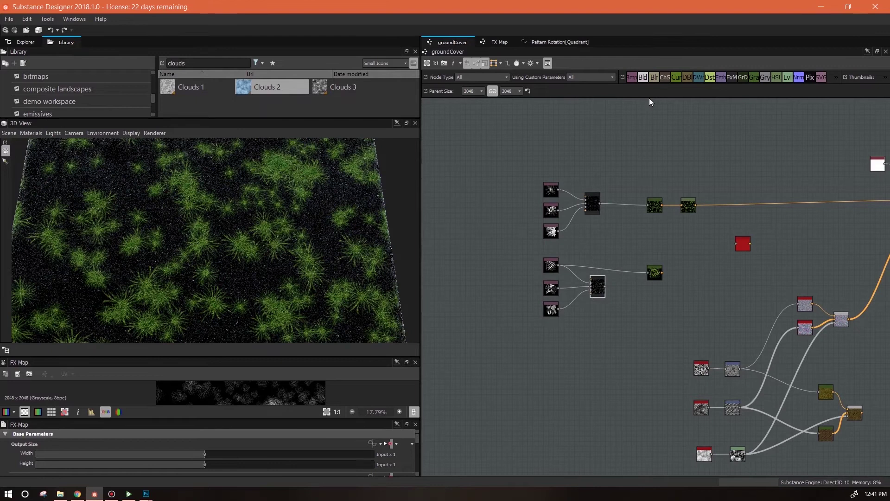
drag(644, 86, 665, 205)
drag(648, 272, 604, 287)
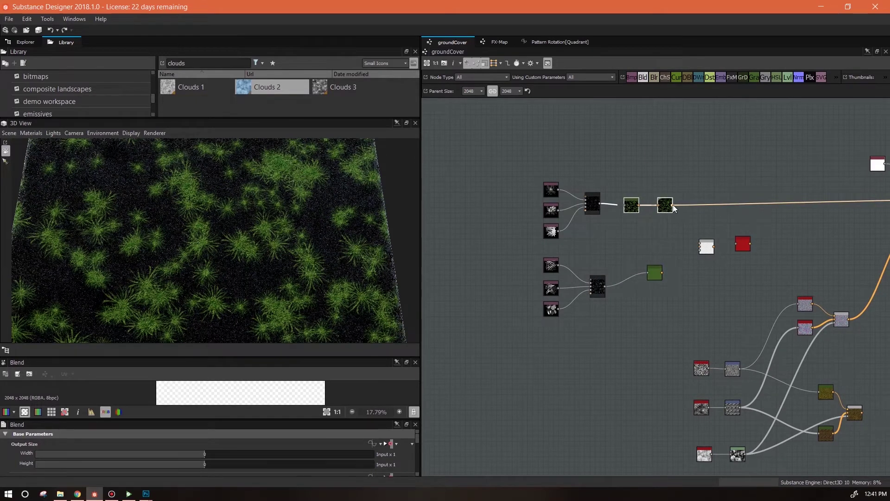
- Connect the HSL output to the Blend node's foreground and the lower Gradient Map to its background
drag(706, 239, 703, 240)
drag(664, 274, 662, 273)
scroll(732, 274, up, 3)
middle_drag(622, 254, 732, 273)
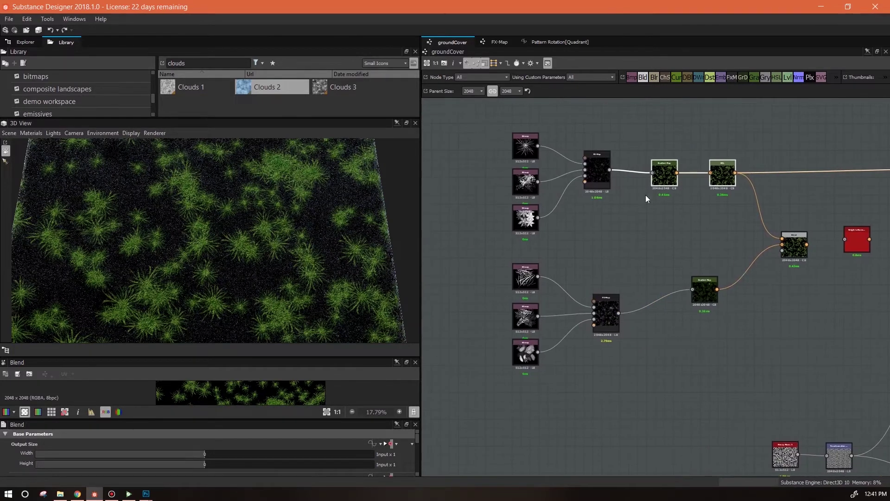
- Add a Levels node fed by the upper FX-Map and lower its white point almost to black for a solid plant mask
drag(782, 77, 659, 219)
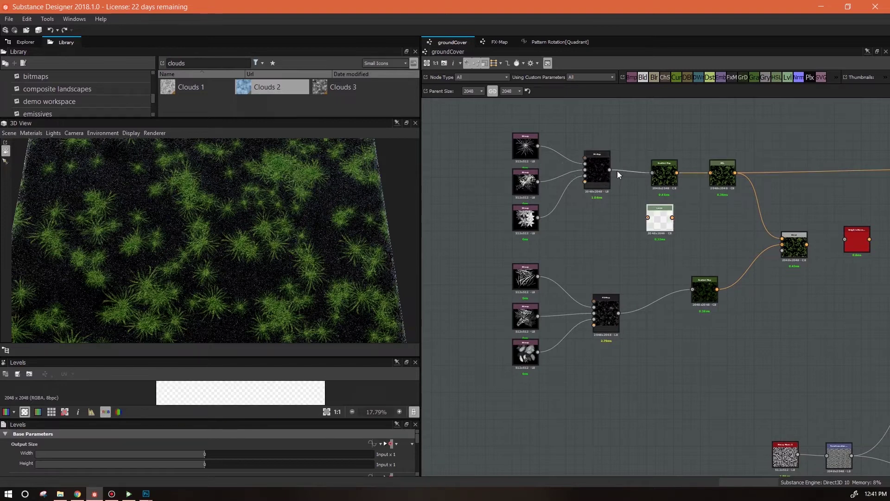
drag(609, 170, 647, 218)
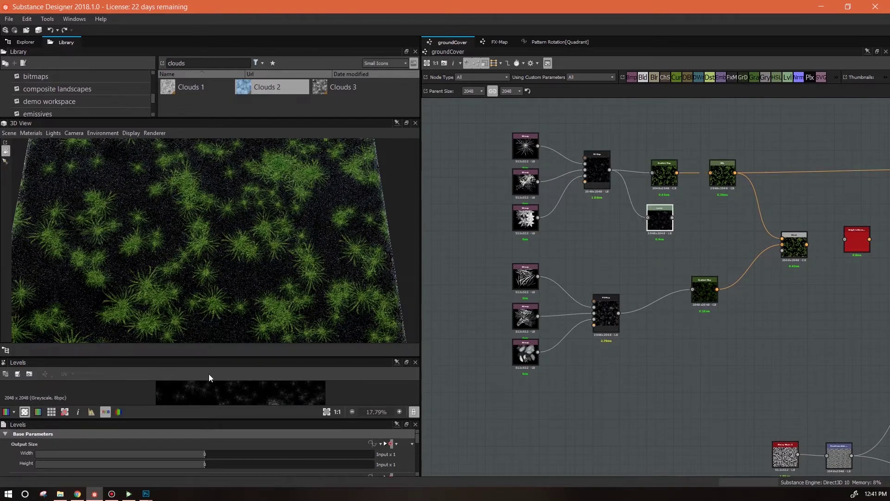
drag(234, 357, 234, 204)
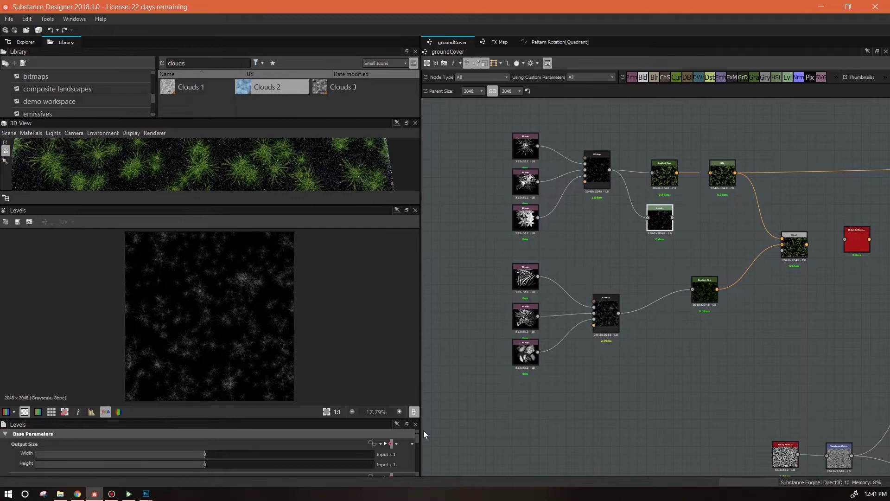
drag(417, 440, 26, 448)
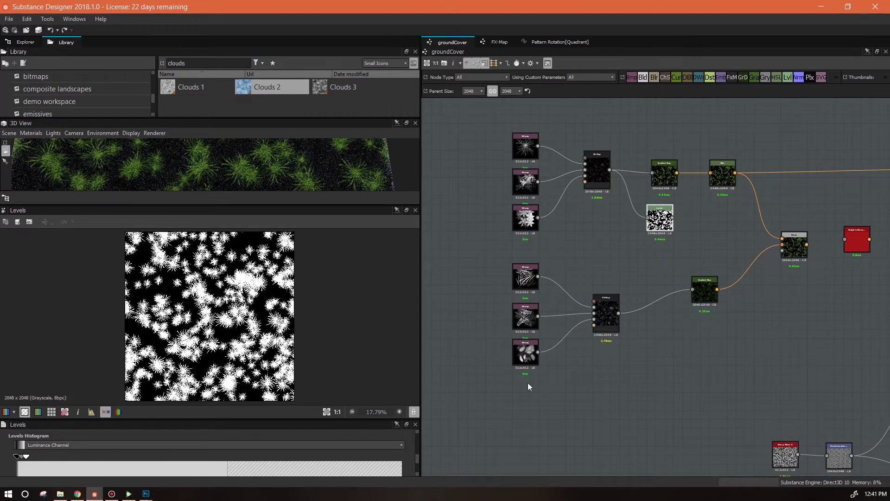
- Connect the Levels mask to the Blend node's opacity input and inspect the blended plants in the 2D preview
drag(722, 232, 784, 251)
double_click(794, 246)
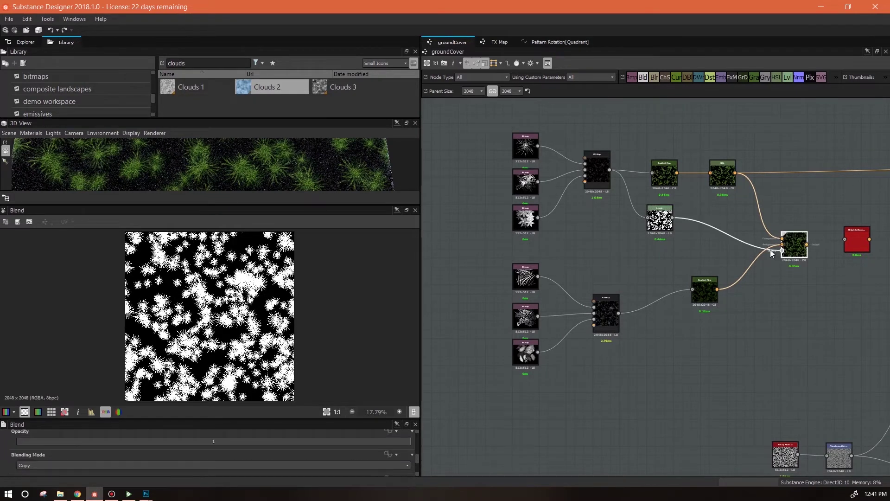
scroll(257, 313, up, 5)
scroll(256, 313, down, 1)
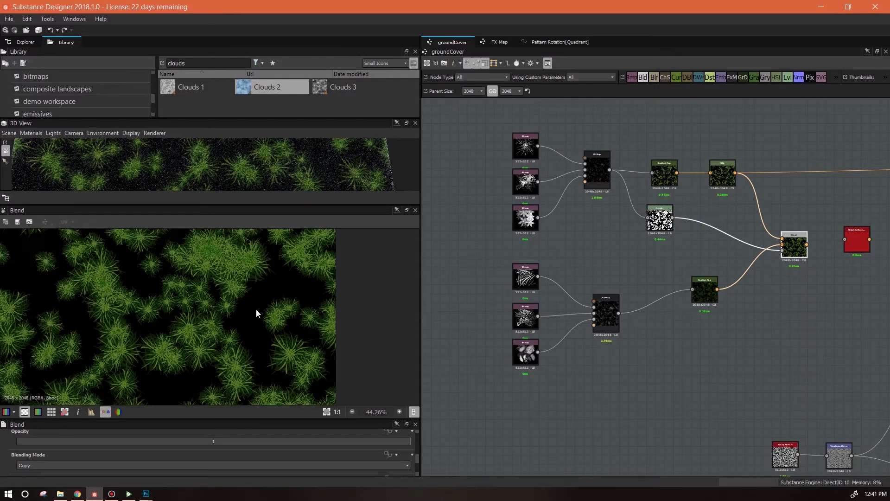
scroll(152, 346, up, 5)
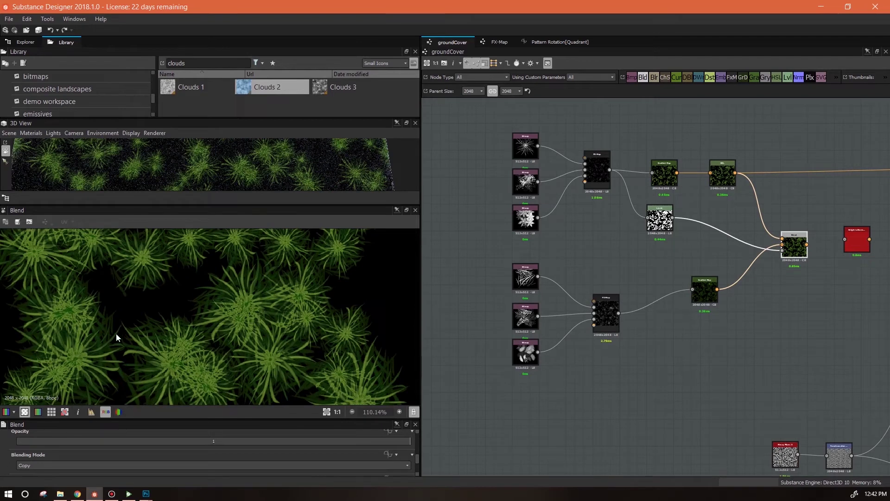
scroll(113, 338, down, 6)
middle_drag(179, 340, 334, 297)
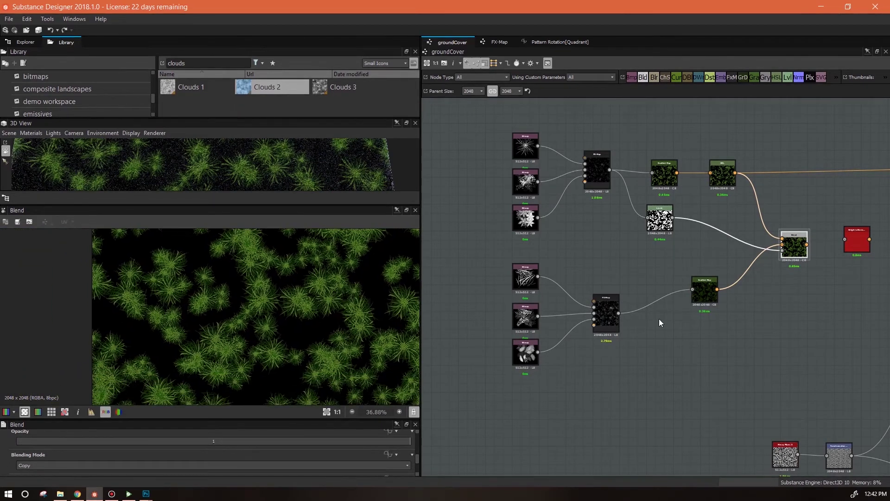
- Align the lower FX-Map under the upper one, preview its output, and review the FX-Map's node structure
drag(608, 311, 604, 312)
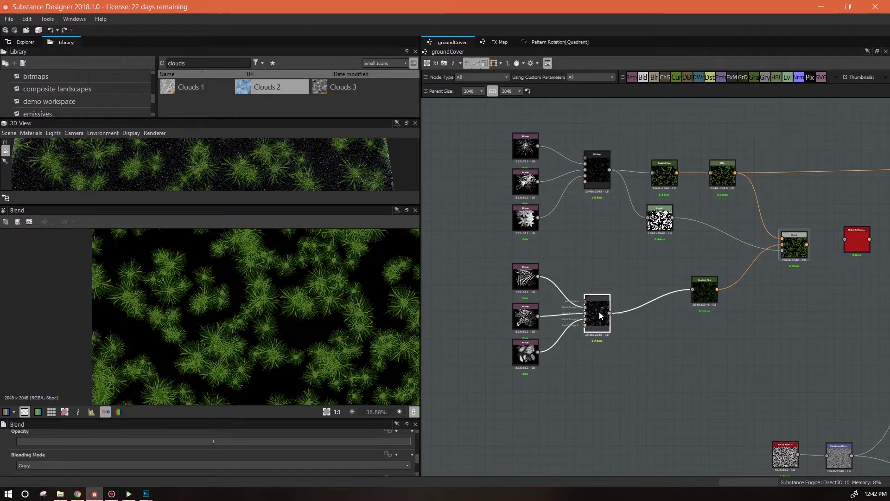
double_click(600, 314)
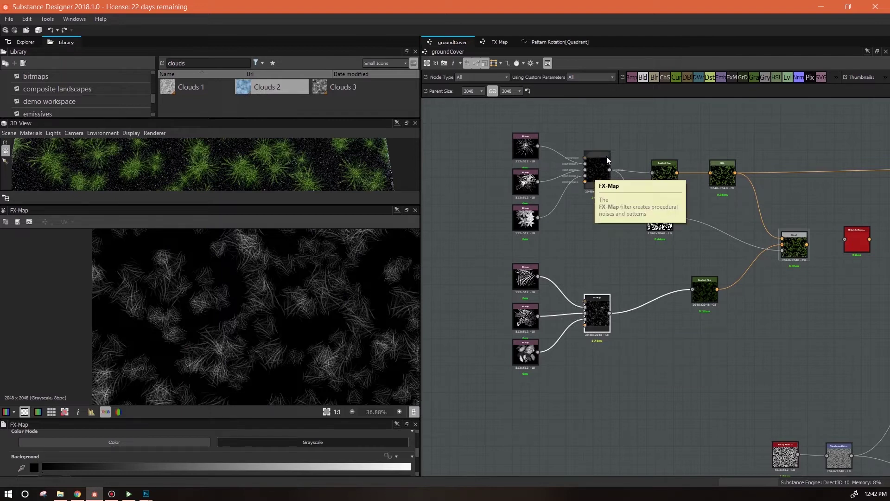
click(500, 43)
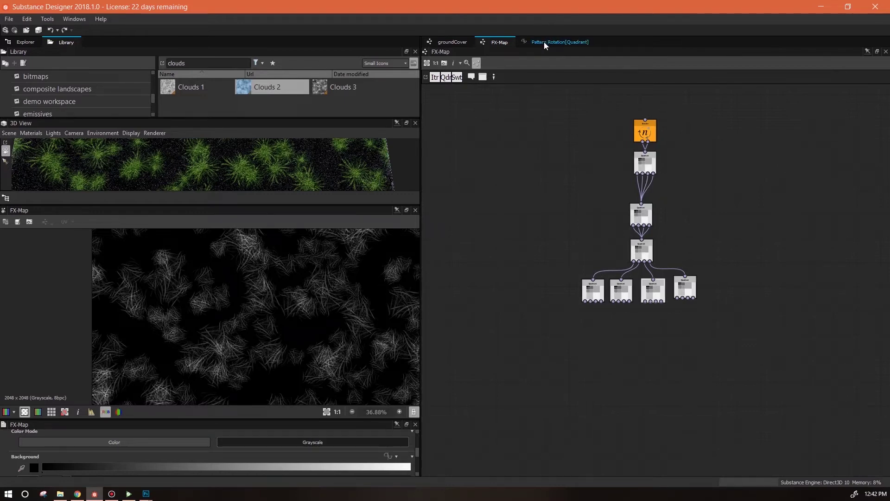
click(452, 42)
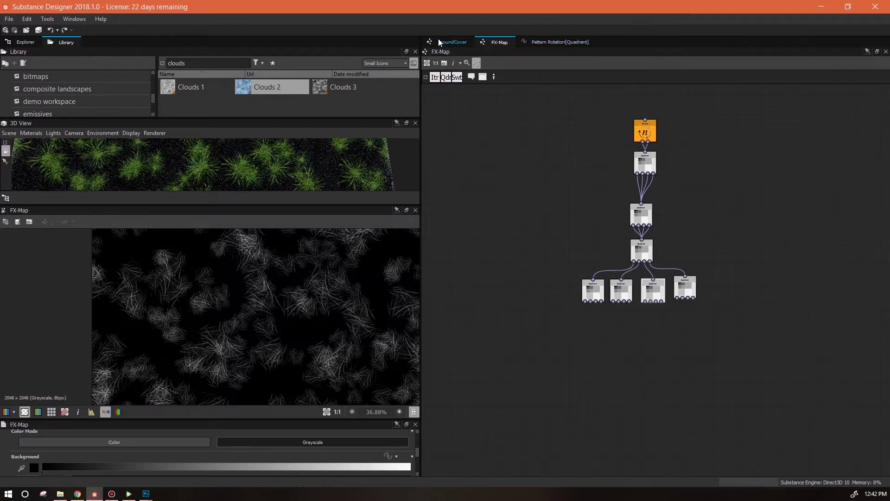
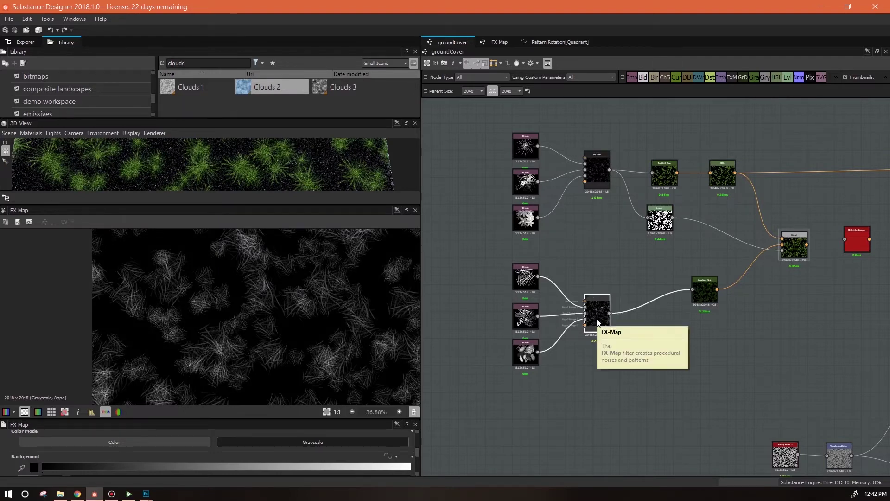
- Open the upper FX-Map's graph and set its Iterate node's Random Seed to 1
click(592, 165)
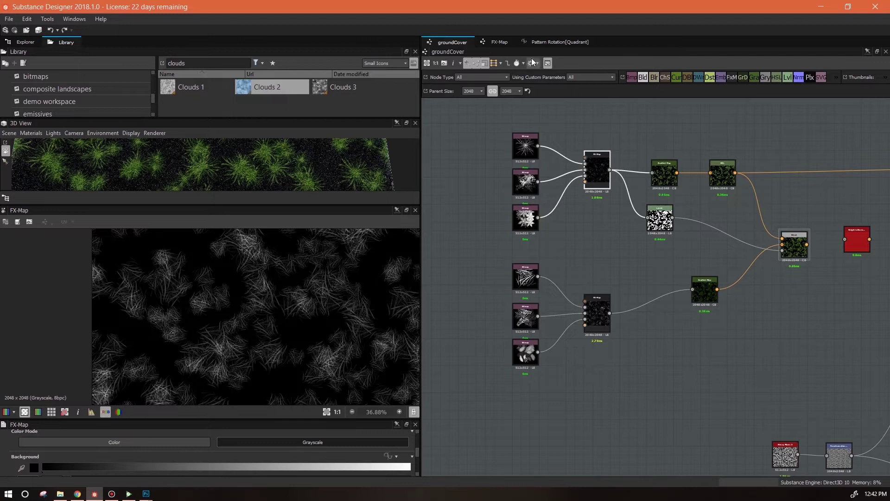
click(499, 42)
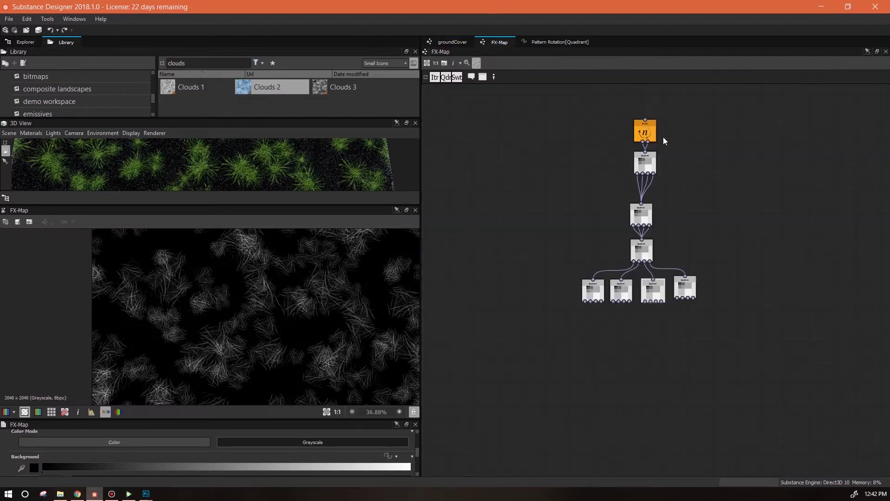
click(647, 132)
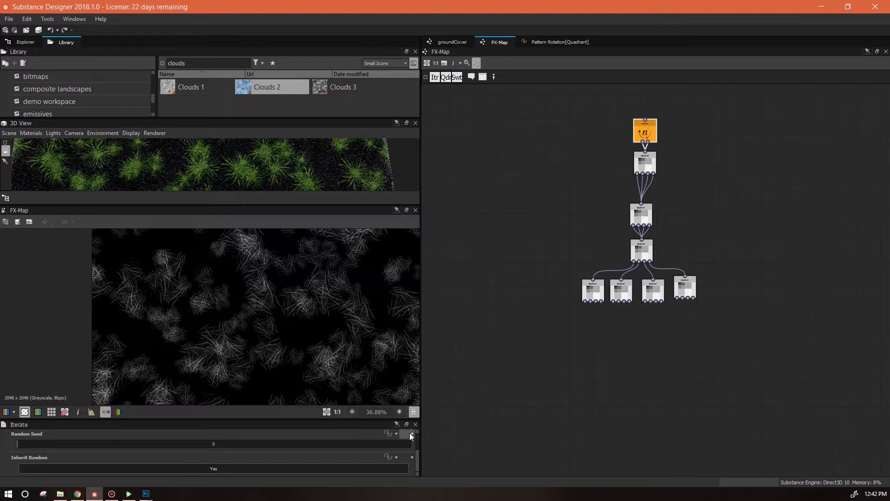
click(599, 291)
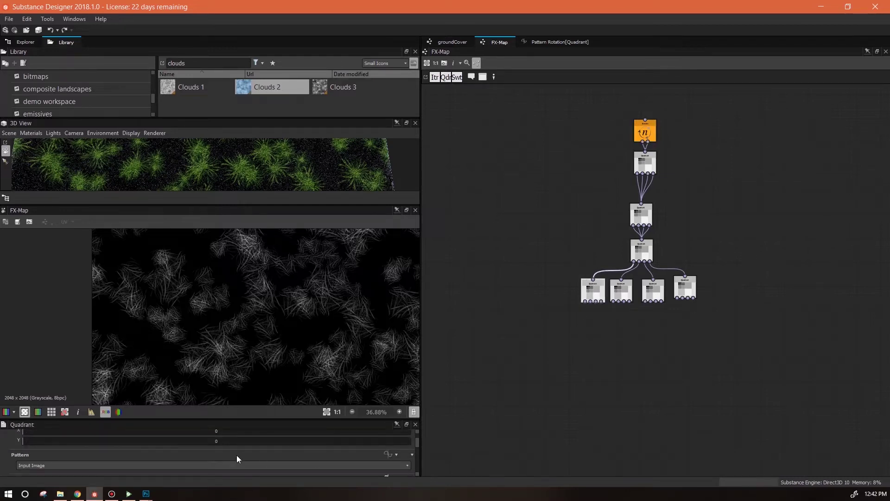
drag(248, 418, 248, 291)
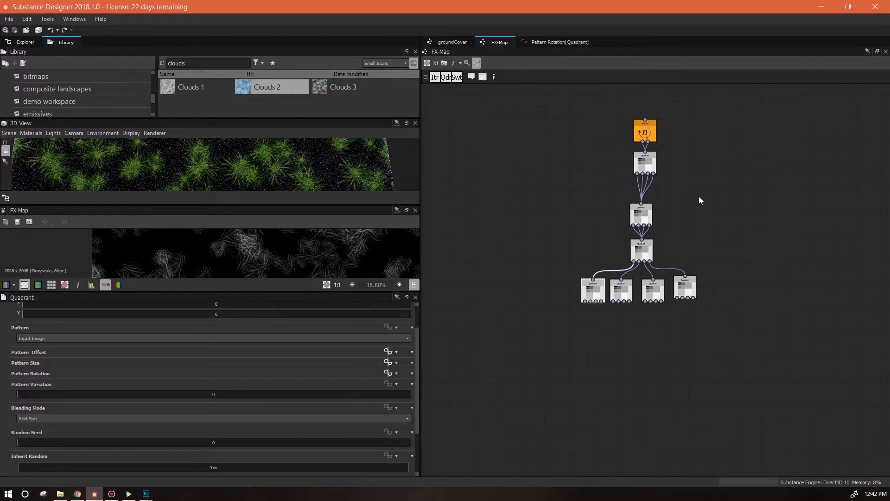
click(640, 132)
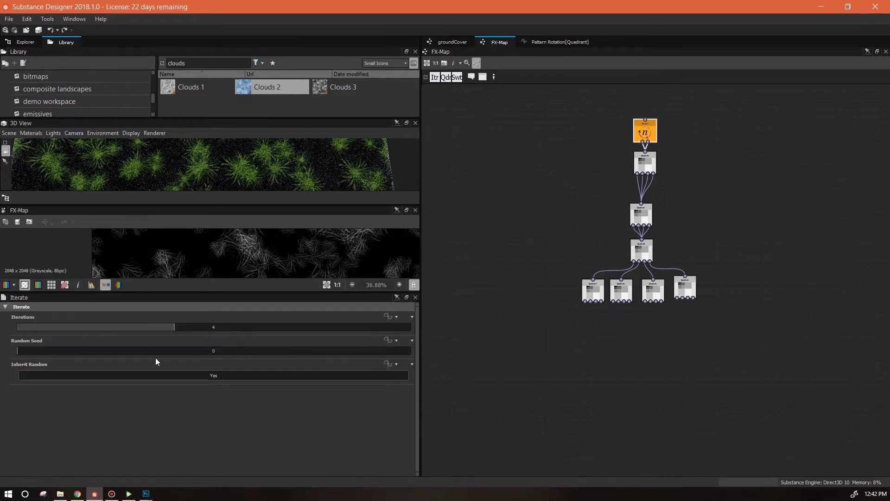
click(48, 351)
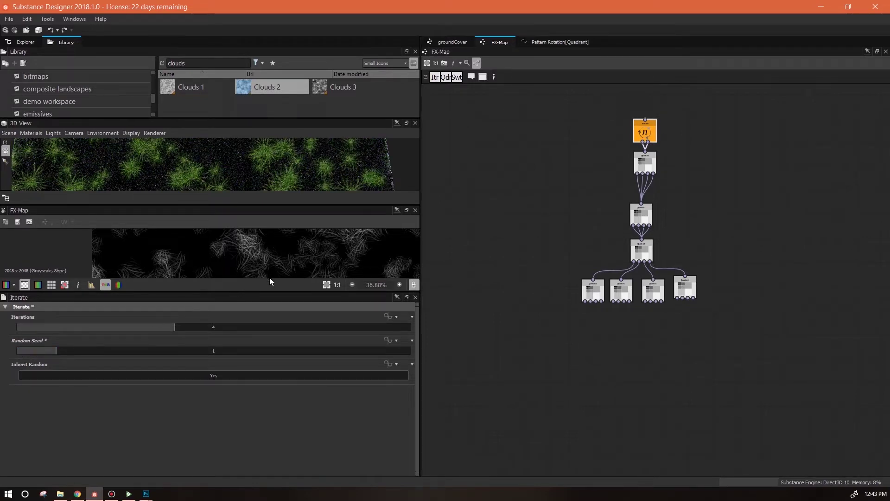
- Return to the groundCover graph and inspect the plant Blend node's output in an enlarged 2D preview
click(445, 41)
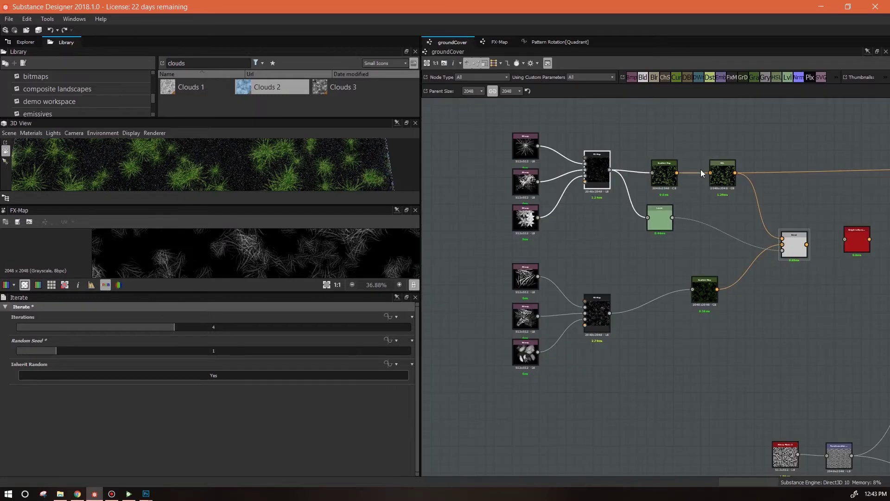
double_click(798, 244)
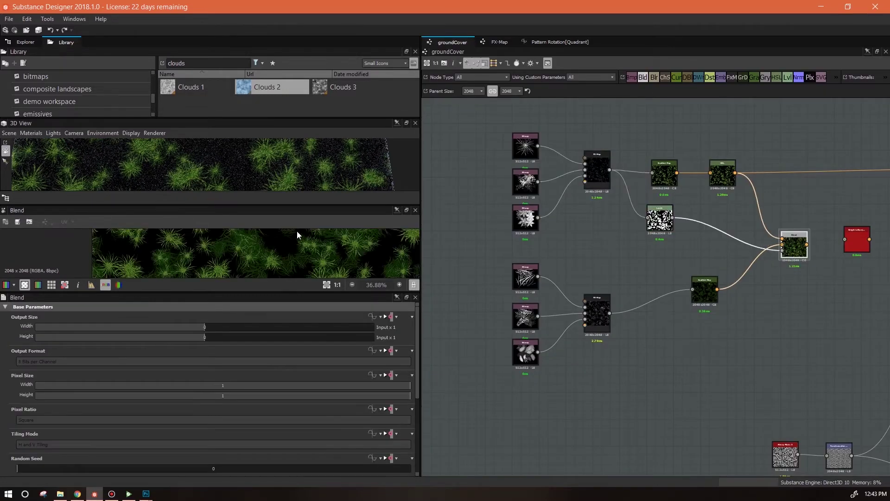
drag(278, 295, 278, 413)
scroll(301, 328, up, 3)
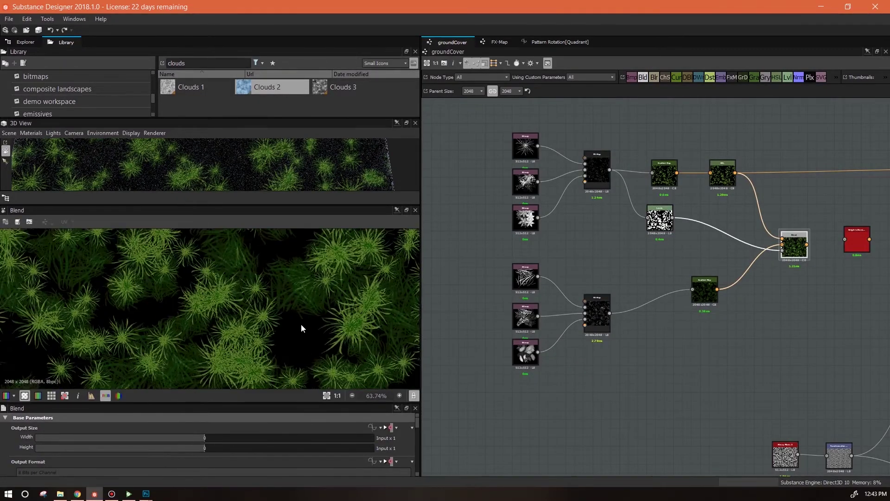
scroll(320, 323, down, 3)
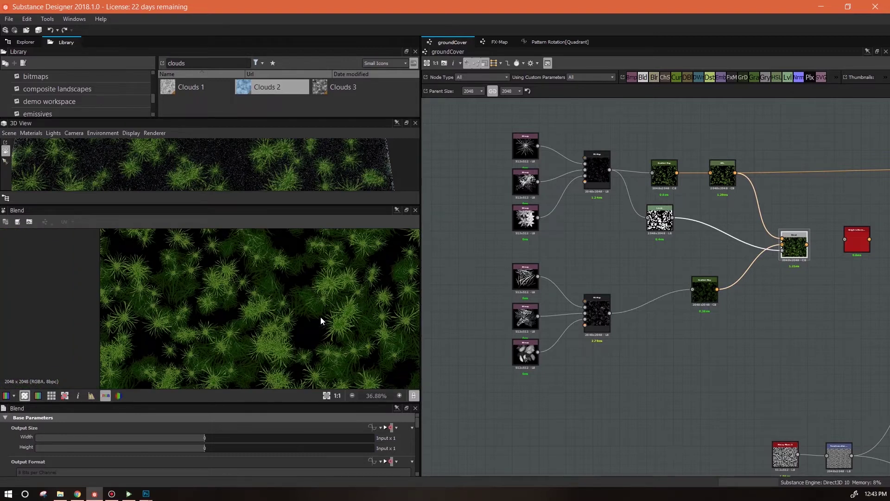
scroll(334, 311, down, 1)
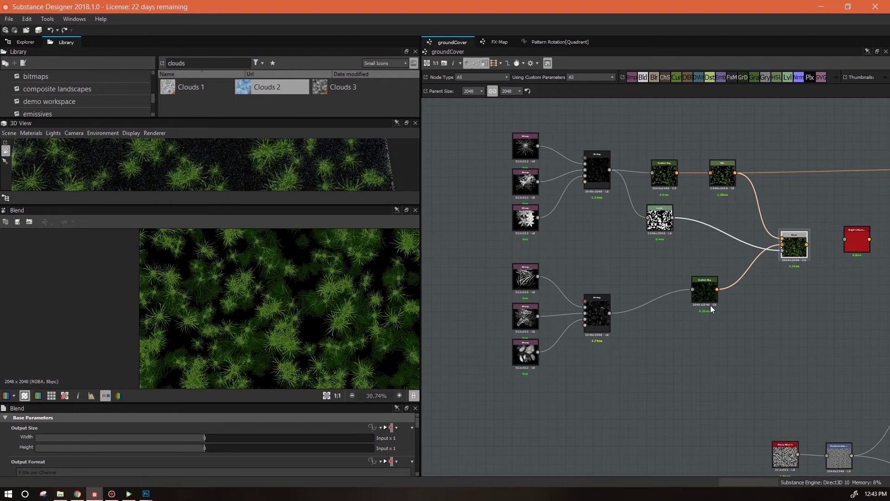
- Duplicate the Levels mask for the lower FX-Map, and align the original Levels and lower Gradient Map nodes in their columns
middle_drag(757, 340, 681, 377)
click(582, 265)
key(ctrl+d)
drag(654, 286, 563, 395)
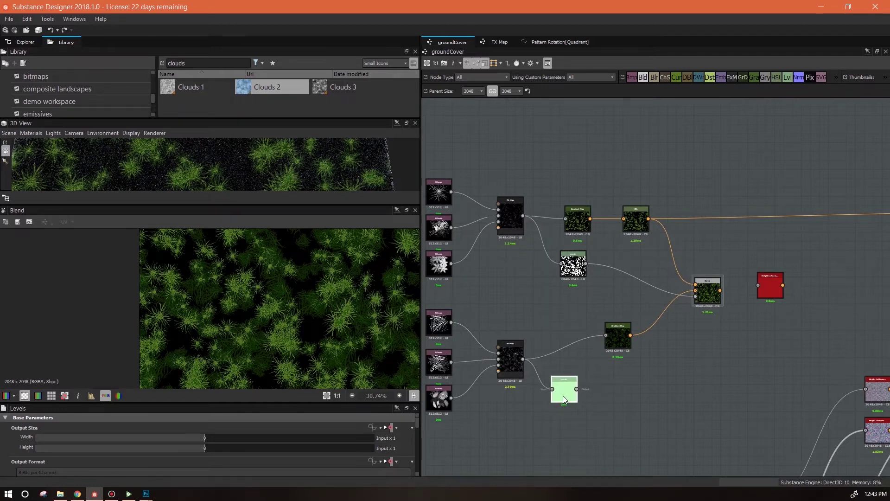
double_click(562, 396)
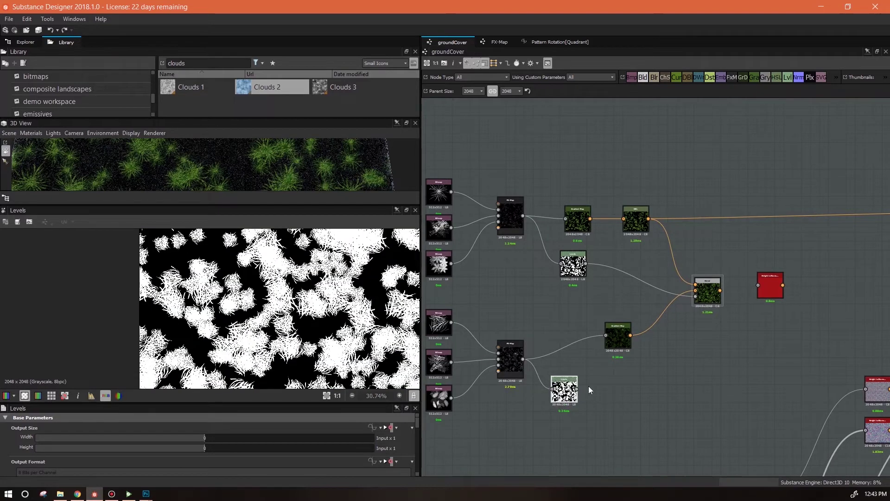
drag(572, 262, 564, 263)
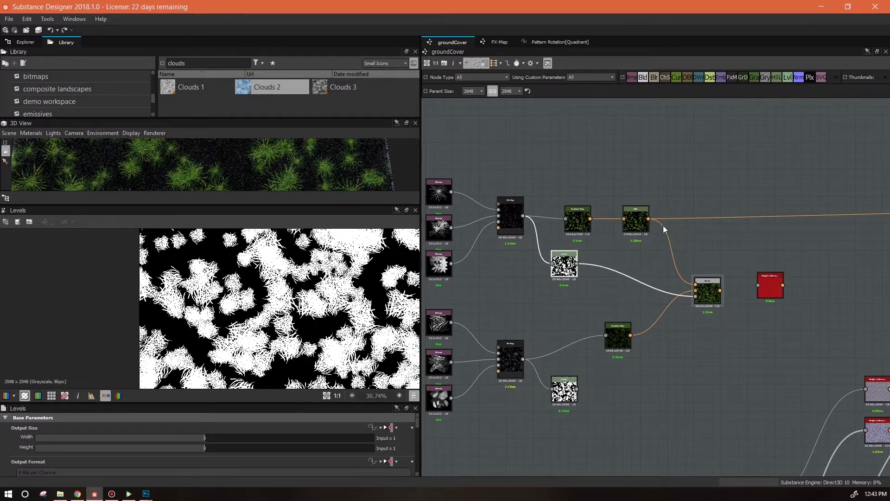
drag(623, 340, 587, 326)
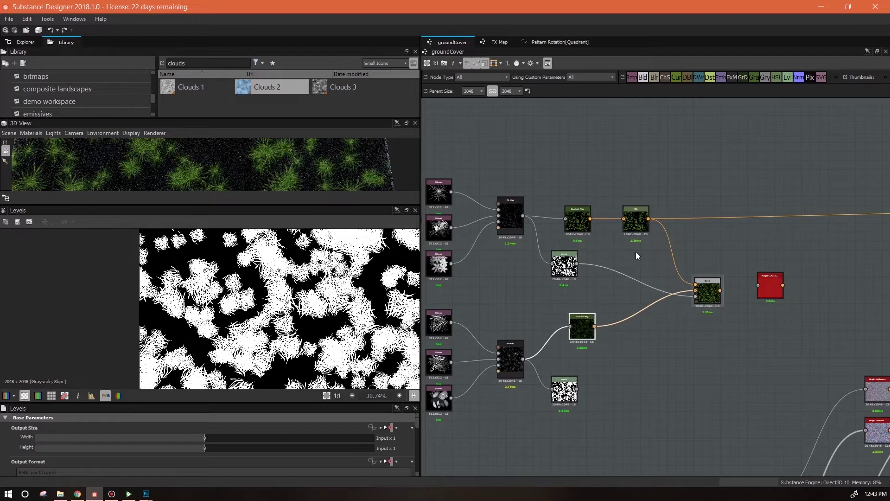
- Add a Blend node that combines both Levels masks and set its blending mode to Max (Lighten)
drag(651, 372, 654, 373)
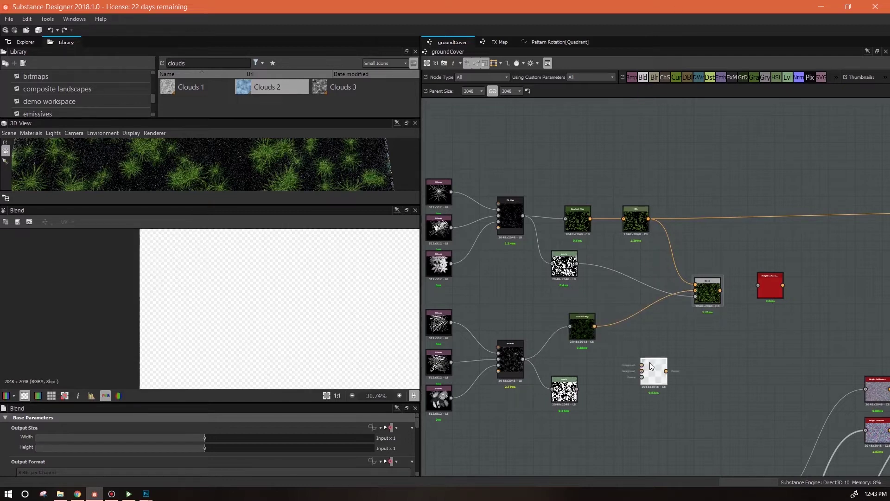
drag(615, 332, 641, 371)
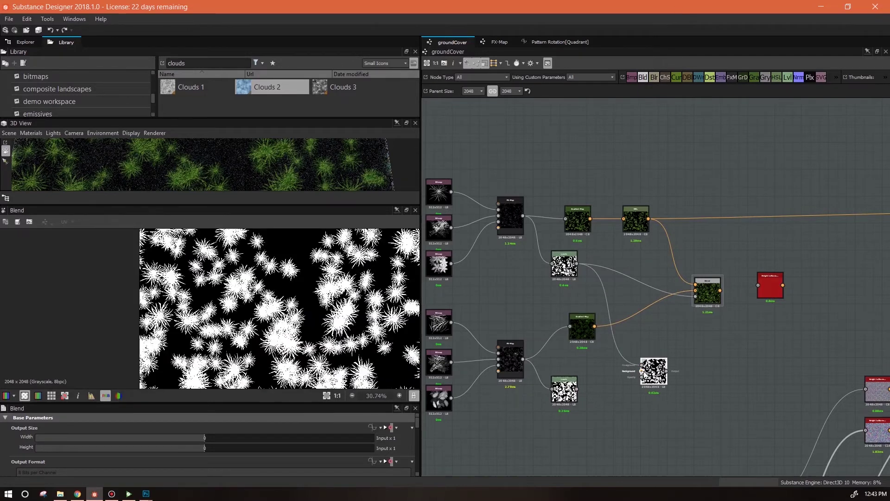
drag(593, 385, 577, 389)
drag(650, 387, 641, 353)
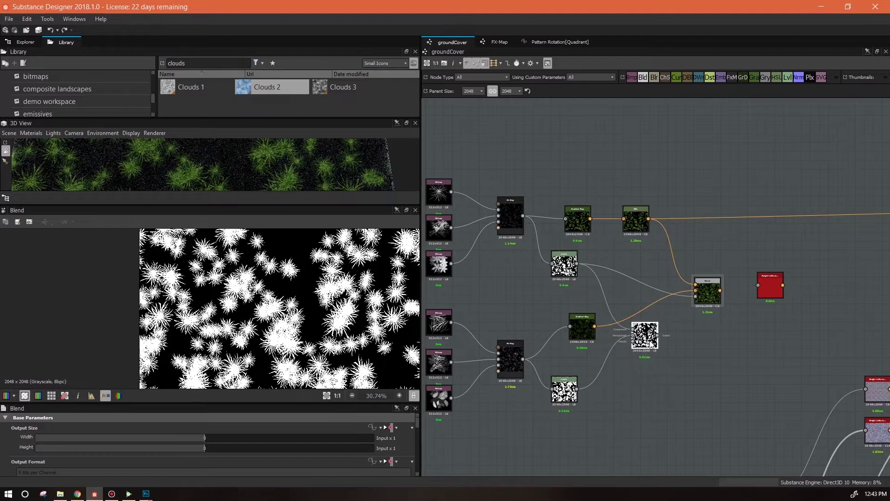
drag(416, 422, 416, 451)
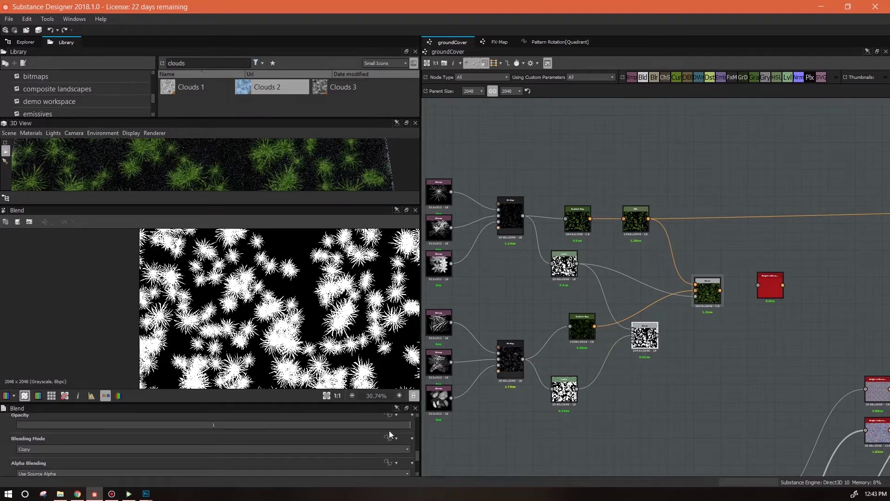
click(347, 449)
click(176, 404)
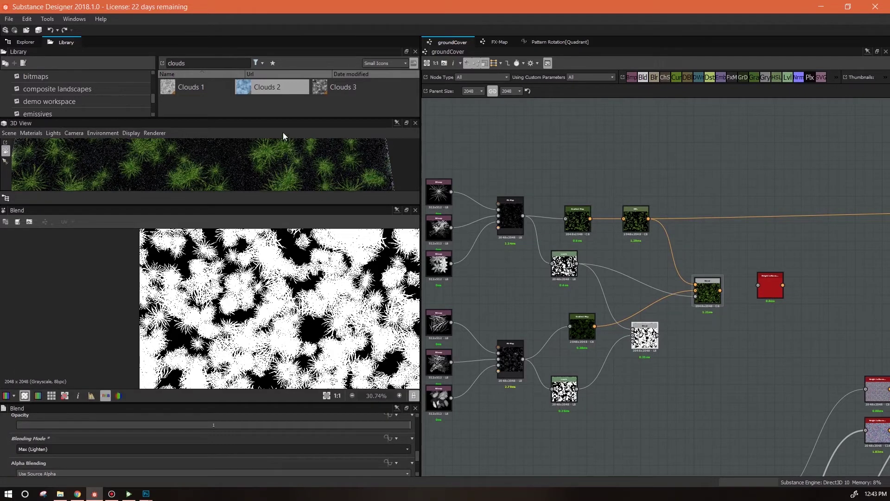
- Connect the plant Blend to the base color output and inspect the result in an enlarged 3D view
middle_drag(722, 360, 707, 390)
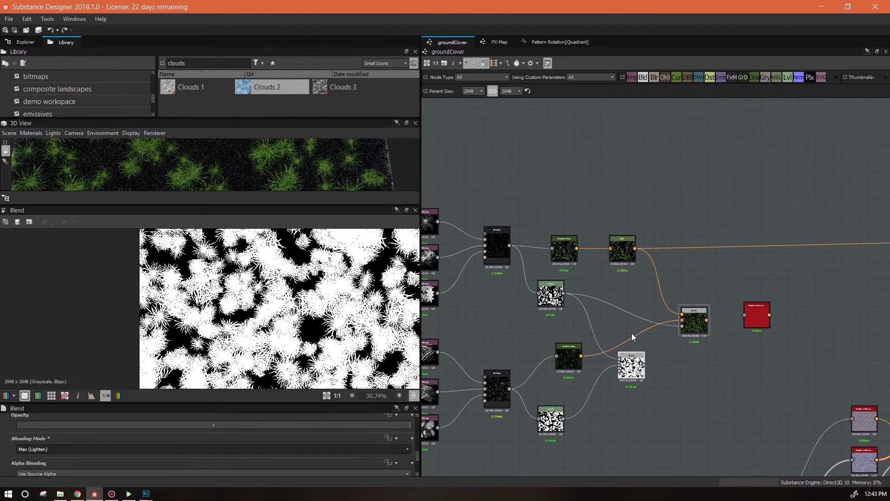
drag(628, 258, 621, 255)
scroll(766, 375, down, 2)
middle_drag(765, 375, 572, 322)
drag(531, 284, 782, 230)
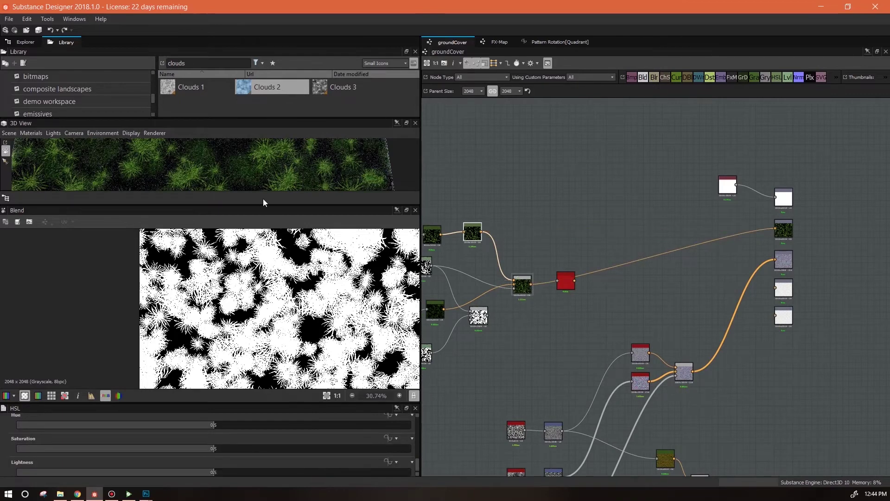
drag(262, 204, 269, 360)
drag(273, 330, 267, 294)
- Add a Blend placing the plants over the ground color, with the combined mask as opacity, and connect it to the base color output
middle_drag(612, 331, 802, 282)
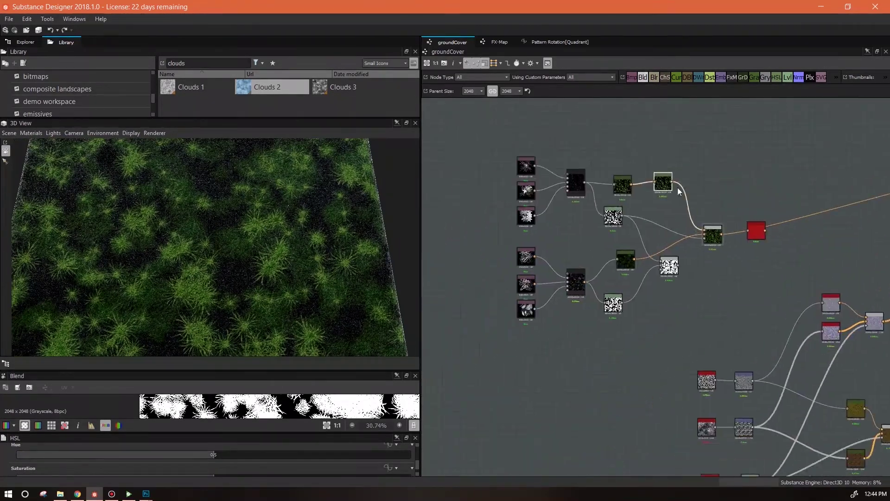
middle_drag(749, 305, 619, 243)
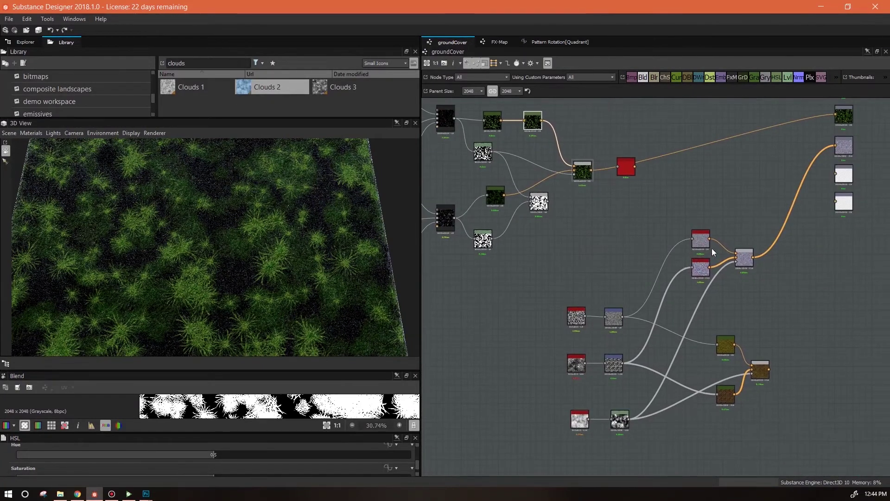
middle_drag(746, 268, 689, 239)
click(617, 216)
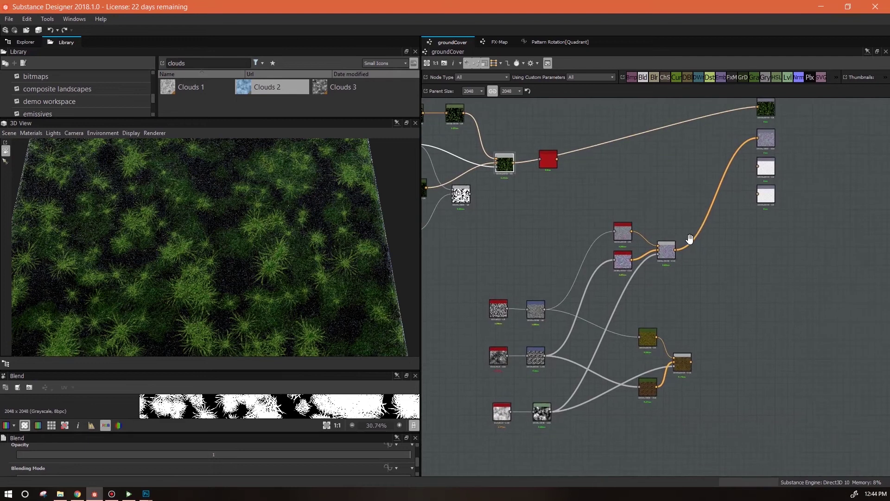
middle_drag(610, 205, 618, 231)
middle_drag(684, 284, 749, 288)
drag(643, 77, 697, 193)
drag(586, 194, 692, 191)
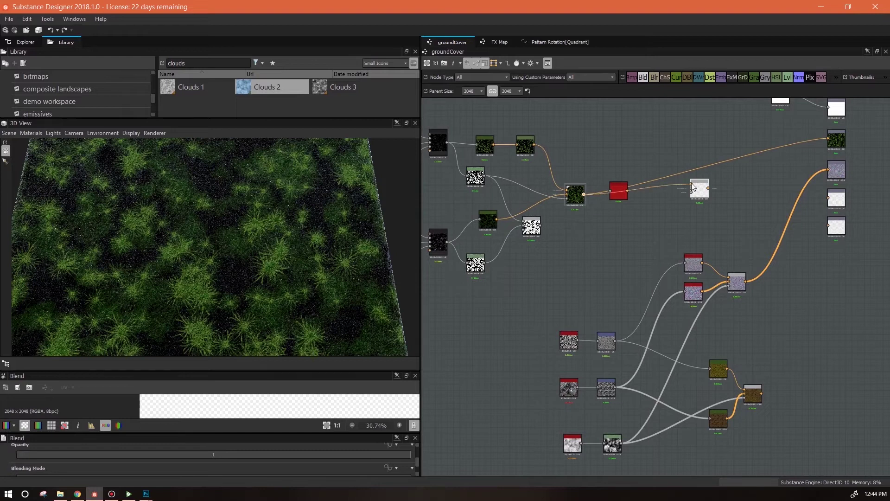
drag(762, 394, 691, 192)
drag(541, 226, 691, 193)
middle_drag(756, 240, 690, 251)
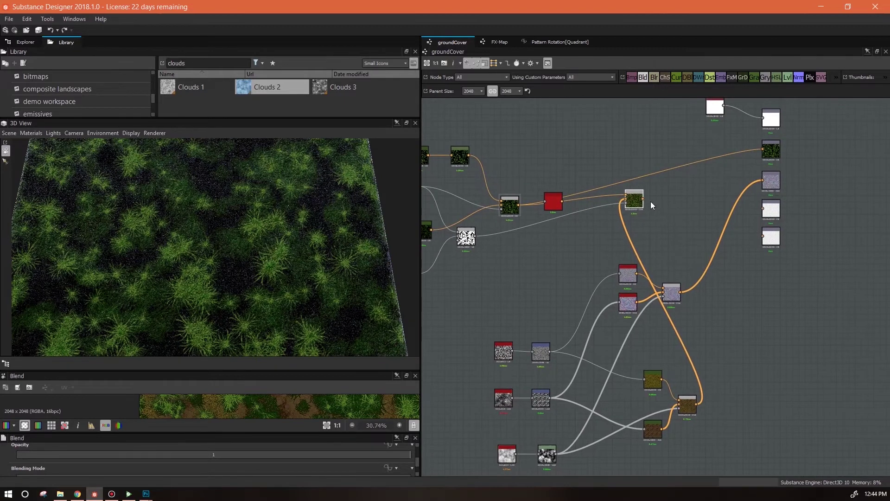
drag(644, 198, 768, 145)
- Move the unused height-to-normal node above the color chain and shift the plant Blend node up
middle_drag(720, 264, 792, 244)
alt+drag(630, 181, 642, 123)
drag(582, 192, 582, 173)
- Duplicate the final color Blend, keep the combined mask as its opacity, and connect the ground normal Blend to its background
click(707, 183)
key(ctrl+d)
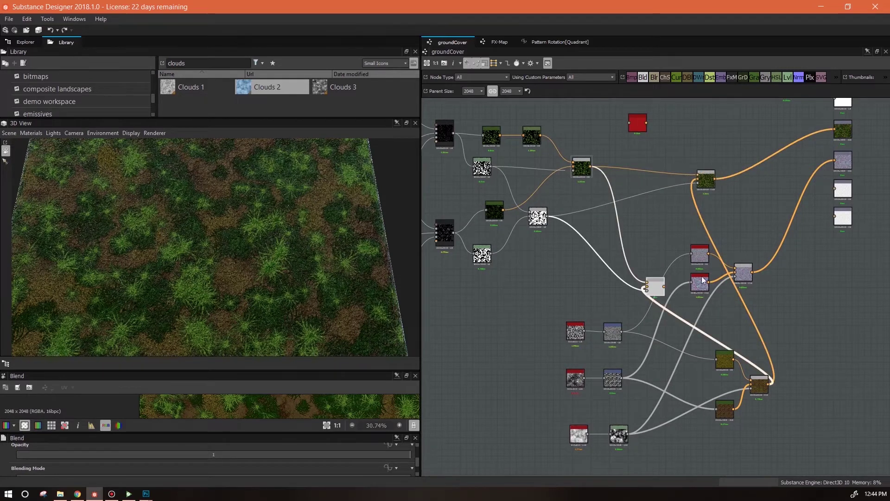
drag(657, 286, 824, 293)
click(769, 268)
drag(752, 274, 808, 288)
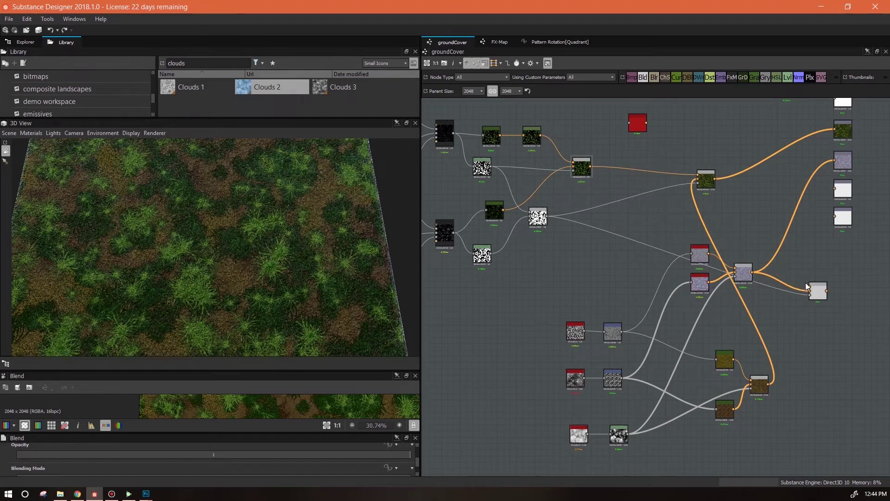
- Duplicate the height-to-normal node and feed one copy from the upper FX-Map and the other from the lower FX-Map
middle_drag(634, 212, 689, 258)
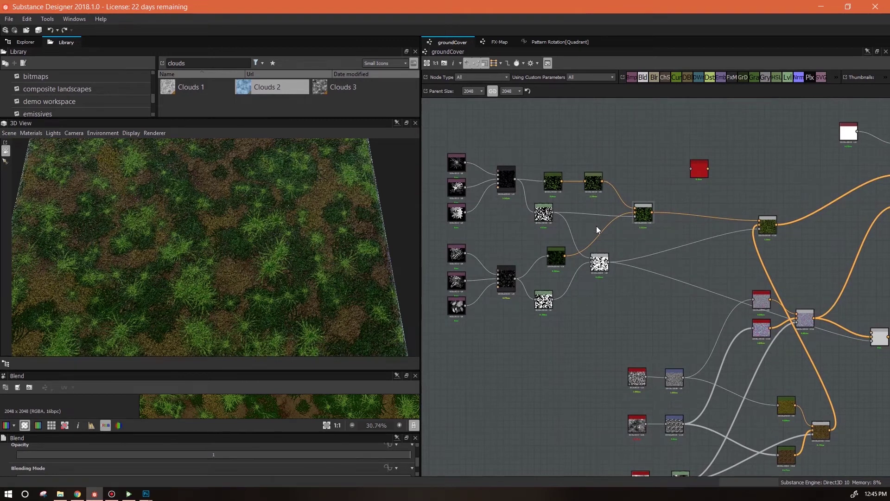
click(700, 173)
key(ctrl+v)
drag(659, 289, 685, 301)
drag(515, 278, 672, 299)
- Duplicate the plant Blend to combine the upper and lower plant normals through the upper Levels mask, and preview the result
middle_drag(712, 279, 640, 252)
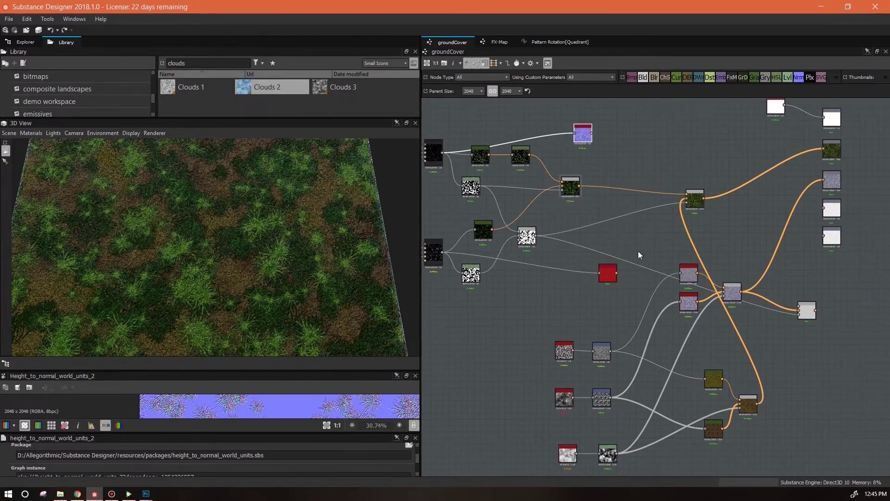
click(574, 186)
key(ctrl+v)
drag(656, 287, 645, 155)
drag(592, 134, 626, 156)
double_click(637, 151)
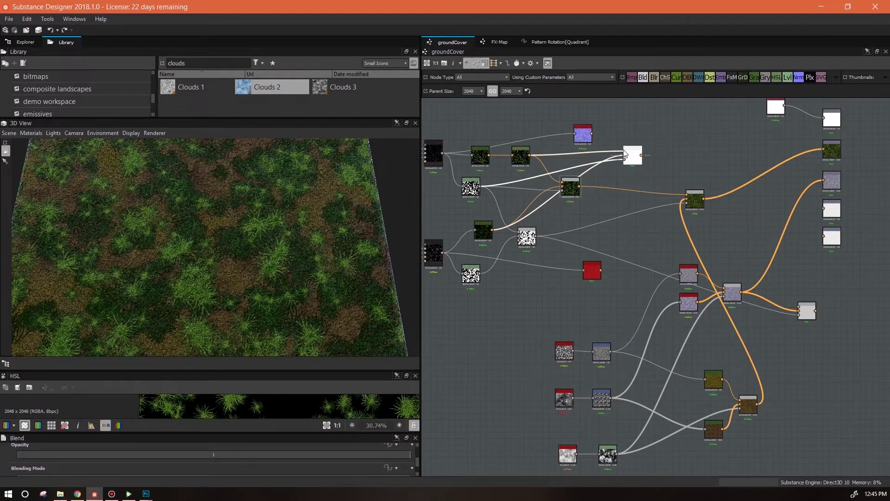
drag(610, 244, 580, 271)
double_click(633, 156)
drag(326, 372, 324, 216)
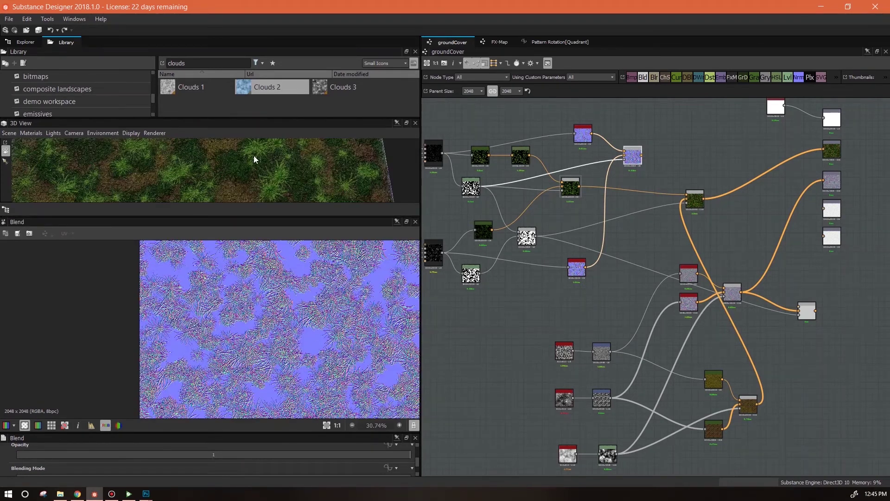
middle_drag(734, 288, 713, 265)
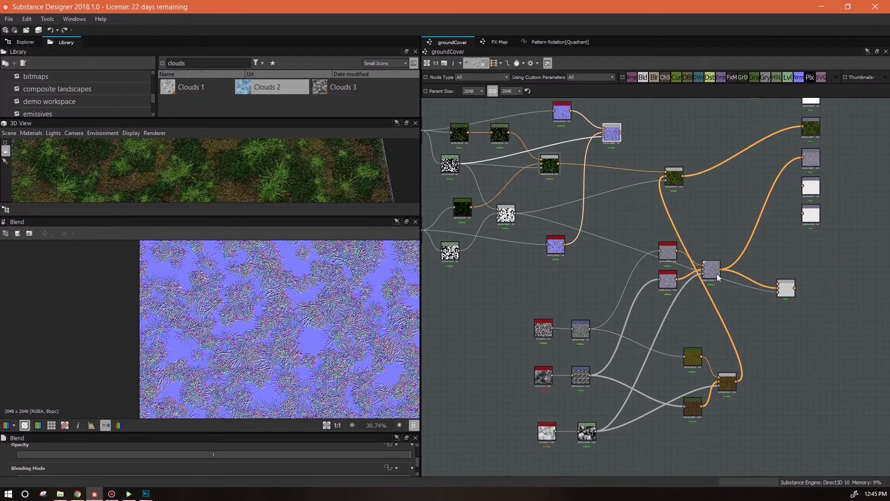
- Feed the plant normals into the final normal Blend beside the ground normal Blend, and inspect the material in an enlarged 3D view
drag(796, 290, 765, 278)
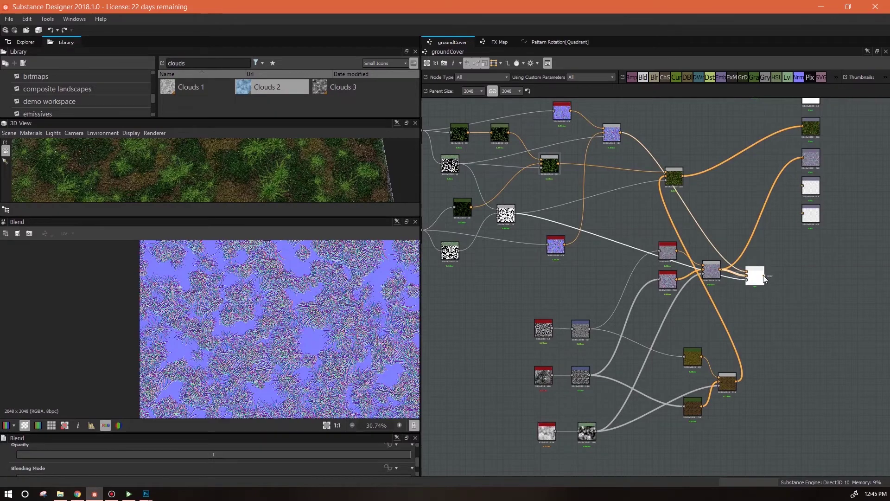
drag(310, 212, 310, 371)
scroll(350, 284, up, 5)
drag(350, 284, 284, 318)
scroll(300, 290, down, 3)
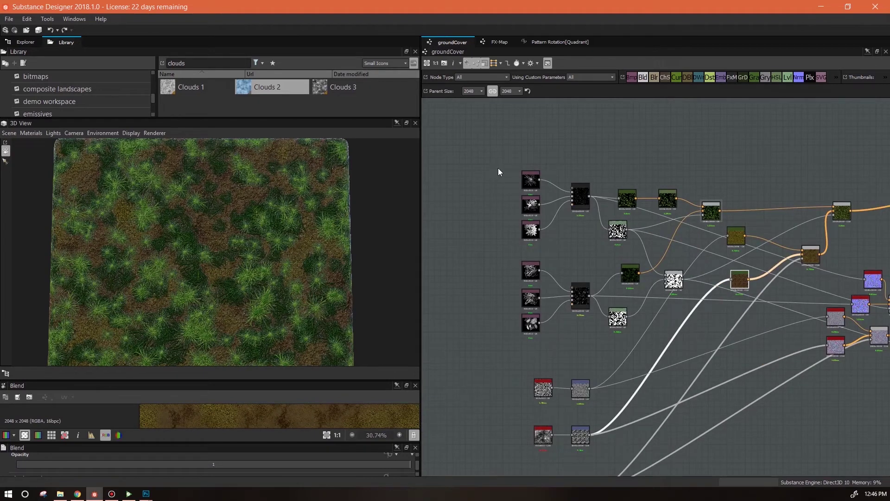
- Move all six plant bitmap nodes farther away from the two FX-Map nodes to make room between them
drag(485, 145, 464, 327)
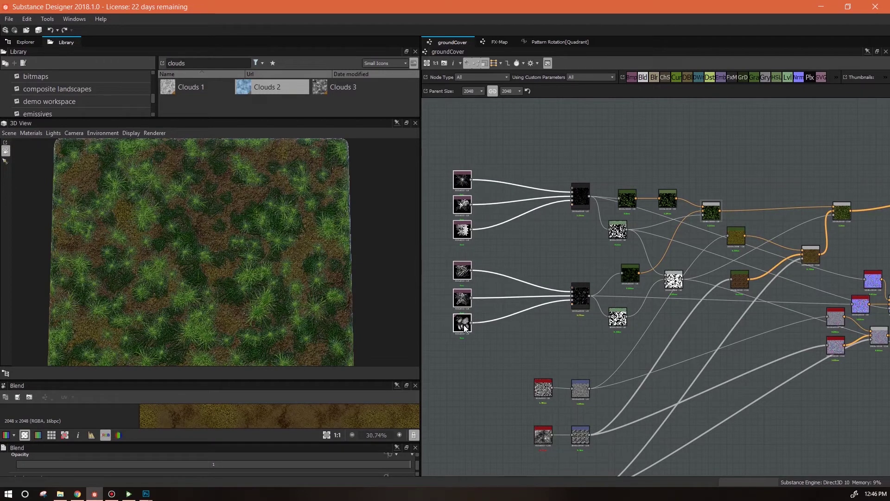
middle_drag(545, 333, 640, 357)
click(633, 293)
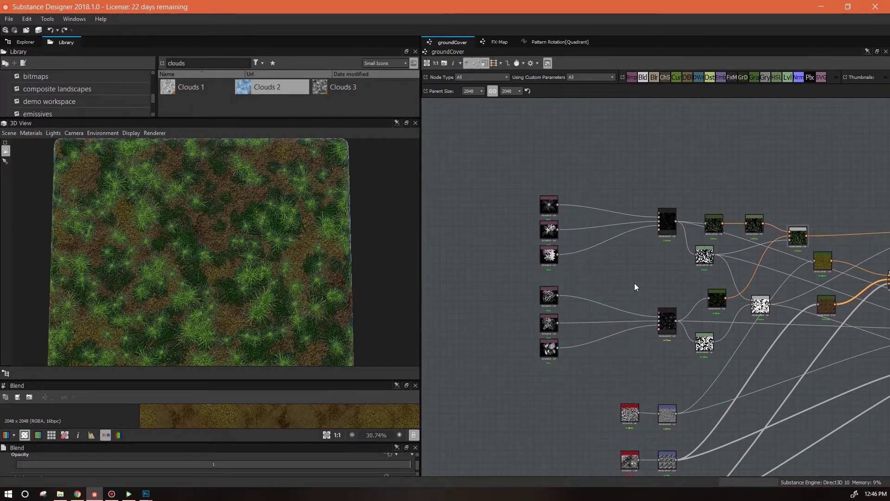
- Add a Transformation 2D node above the upper plant bitmaps, feed it the first bitmap, and preview it enlarged
right_click(689, 131)
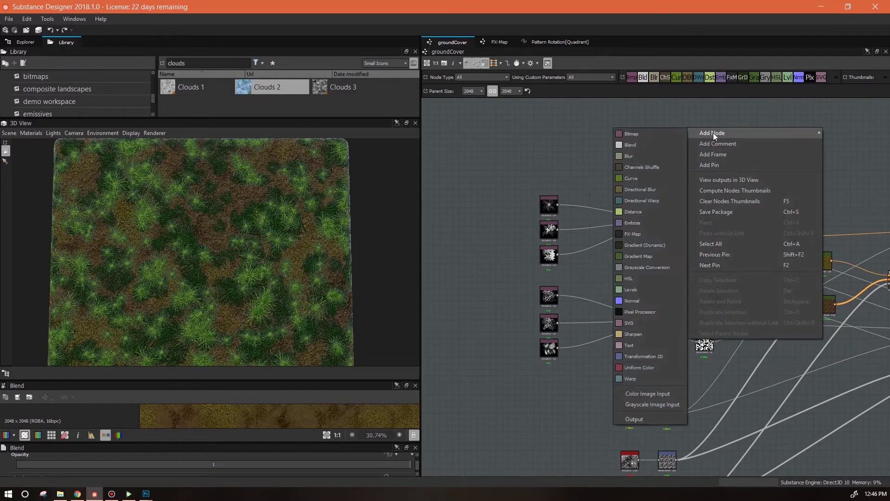
click(657, 360)
drag(682, 131, 605, 181)
scroll(604, 180, up, 4)
drag(508, 231, 611, 183)
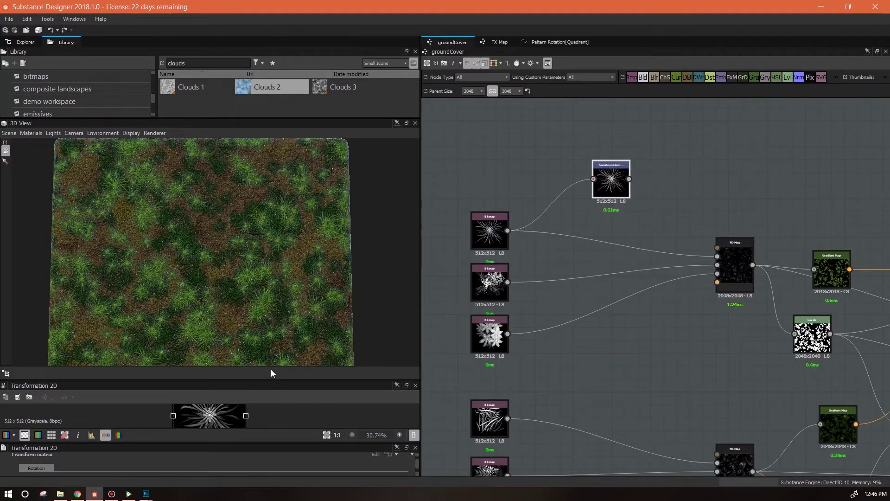
drag(269, 381, 269, 253)
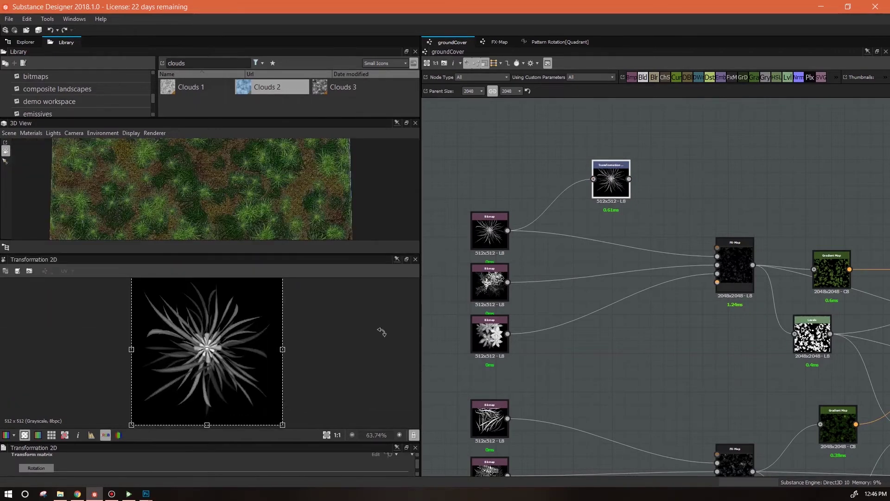
middle_drag(603, 392, 666, 338)
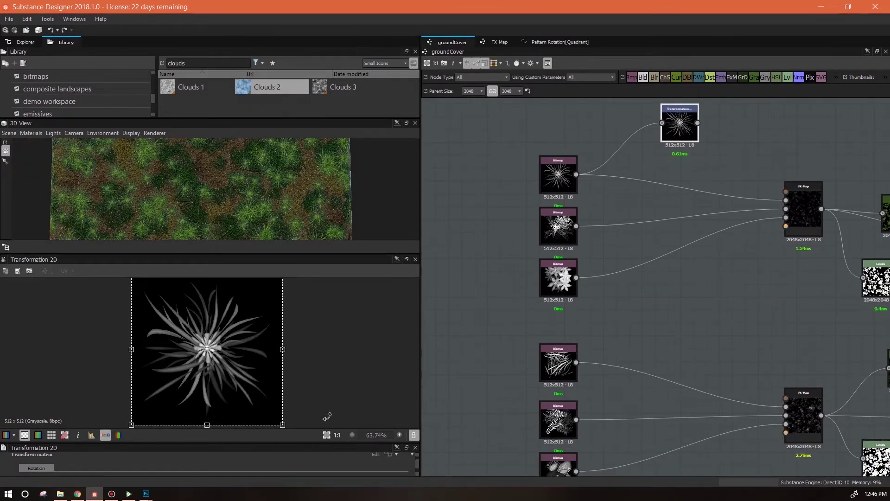
- Review the ground cover size parameter among the graph's input parameters
drag(346, 440, 364, 302)
drag(417, 380, 419, 453)
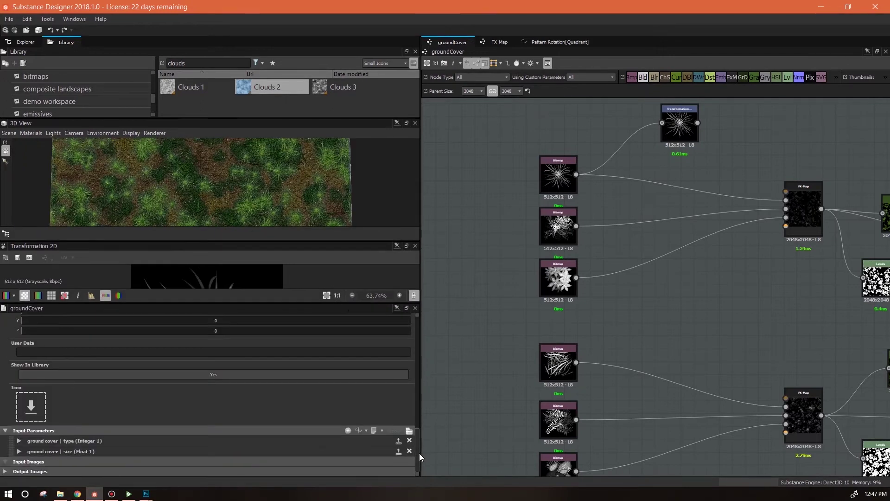
click(19, 452)
mouse_move(422, 416)
mouse_down()
mouse_move(418, 441)
mouse_move(426, 411)
mouse_up()
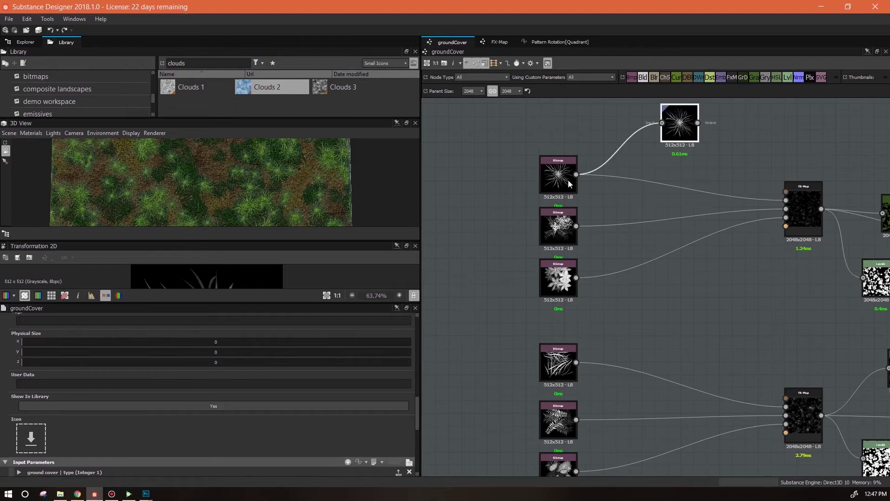
- Show the Transformation 2D's transform as matrix values, set X1 and Y2 to 2, and examine the scaled plant
click(683, 132)
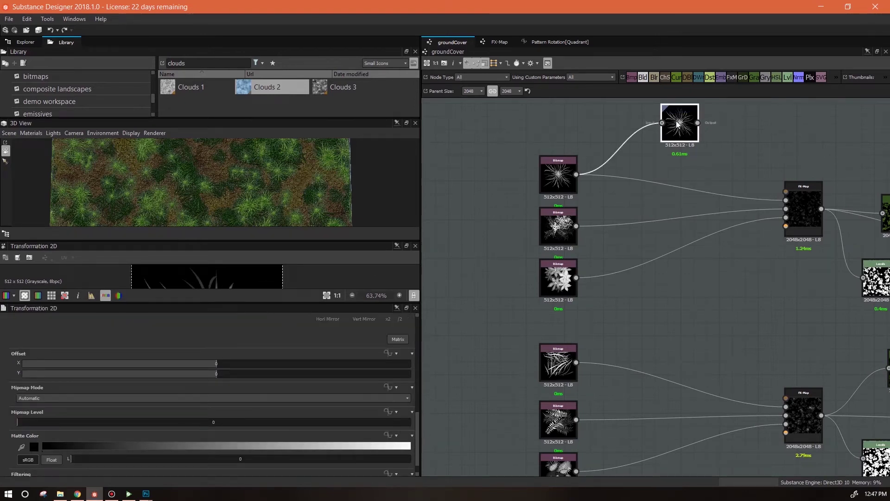
drag(419, 434, 424, 430)
scroll(418, 417, up, 3)
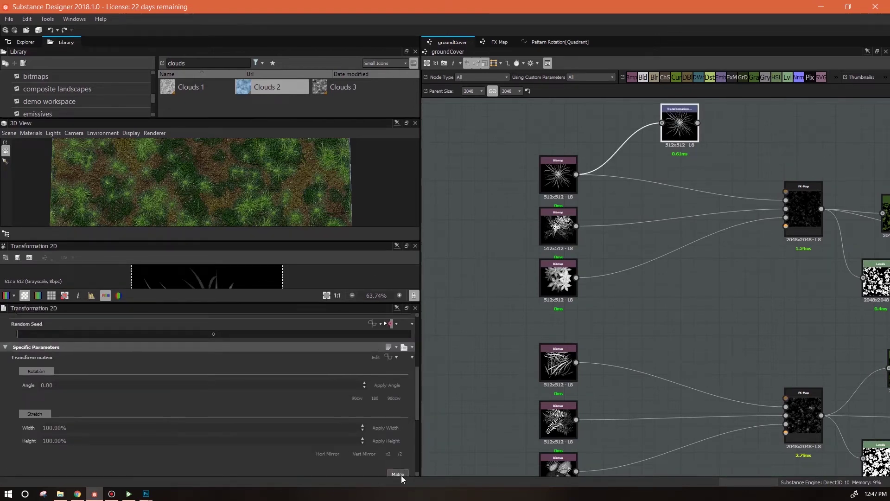
click(59, 371)
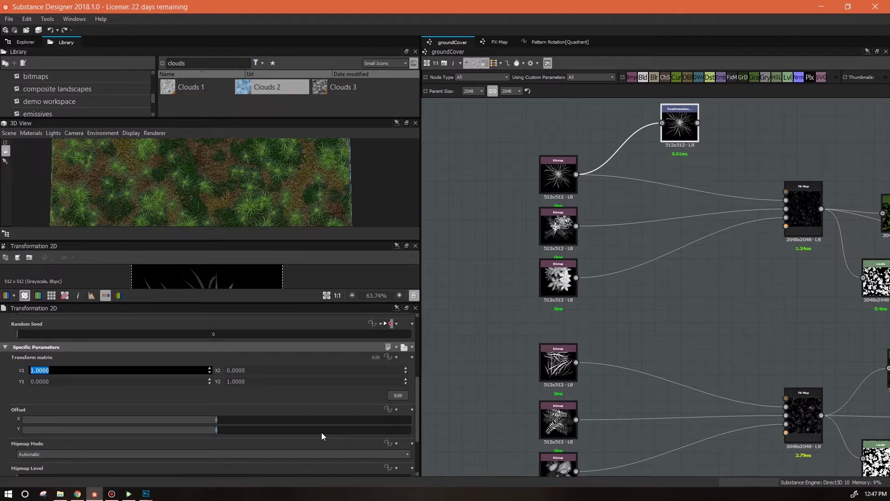
text(2)
click(258, 384)
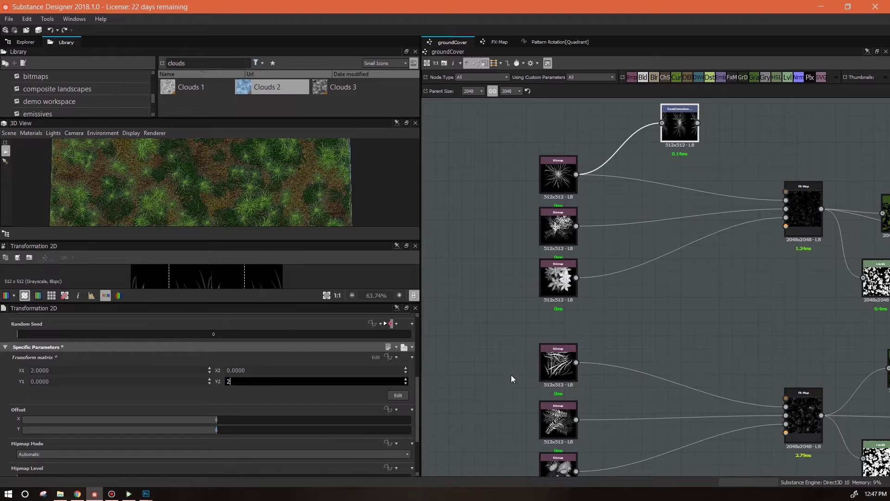
key(Return)
drag(265, 305, 266, 363)
- Override the Transformation 2D's inherited tiling mode with No Tiling and check the single plant in the 2D view
click(682, 134)
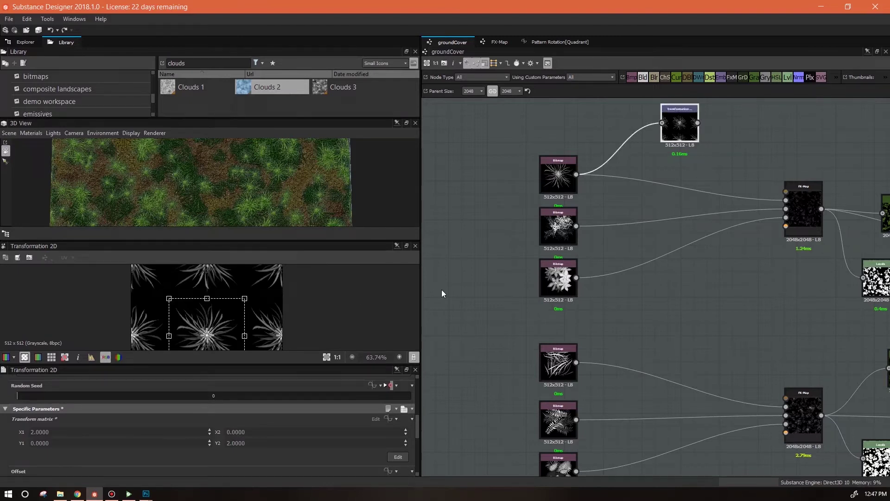
drag(417, 438, 415, 418)
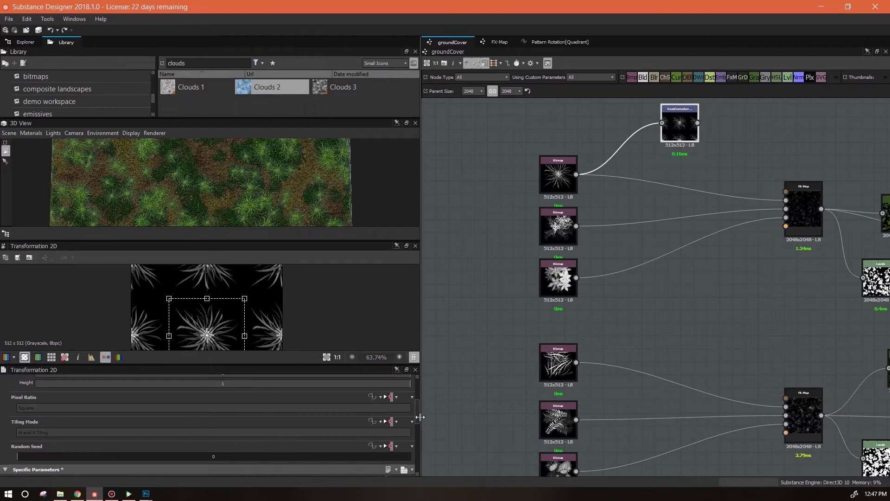
click(396, 422)
click(402, 452)
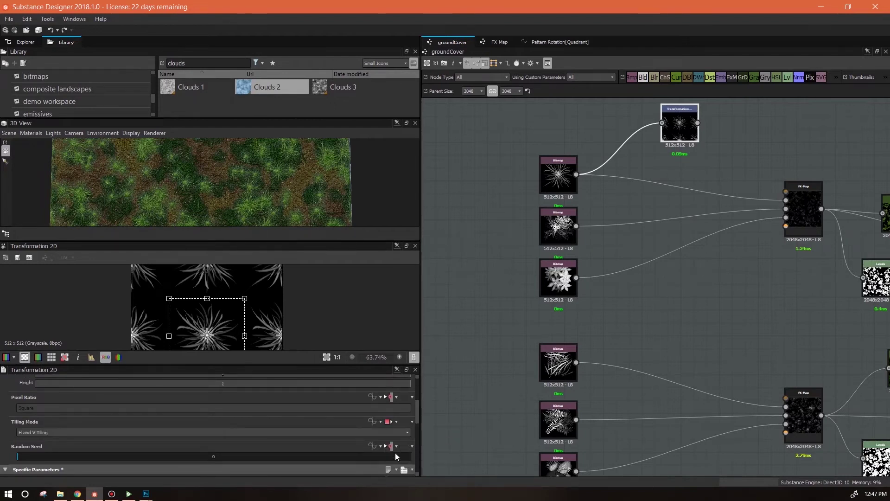
click(406, 433)
click(395, 443)
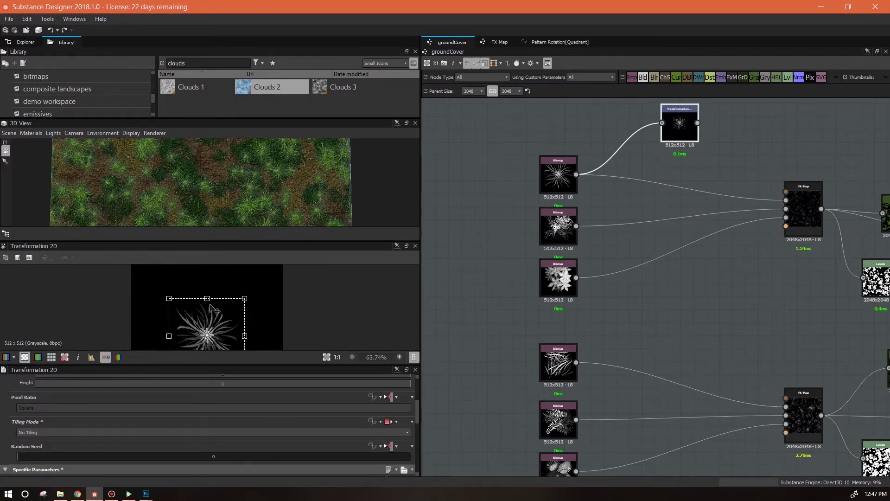
drag(239, 373, 247, 415)
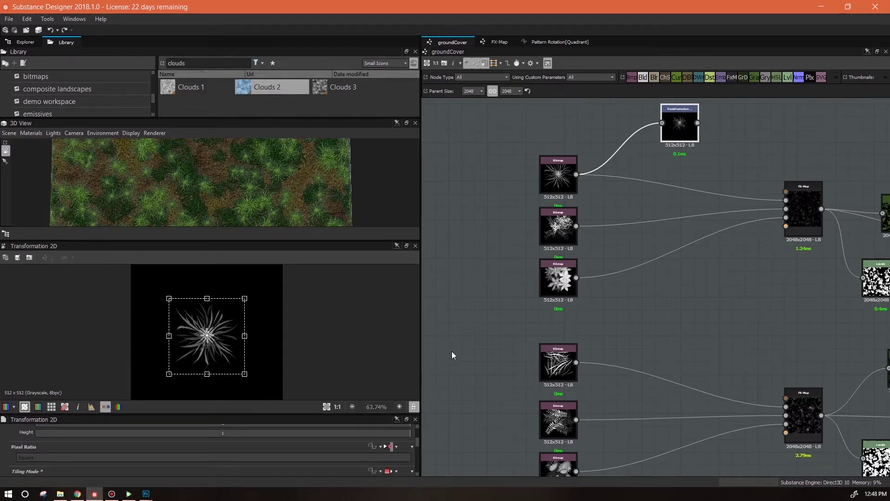
- Replace the Transformation 2D's transform matrix values with an empty function and open that function for editing
drag(404, 414, 400, 324)
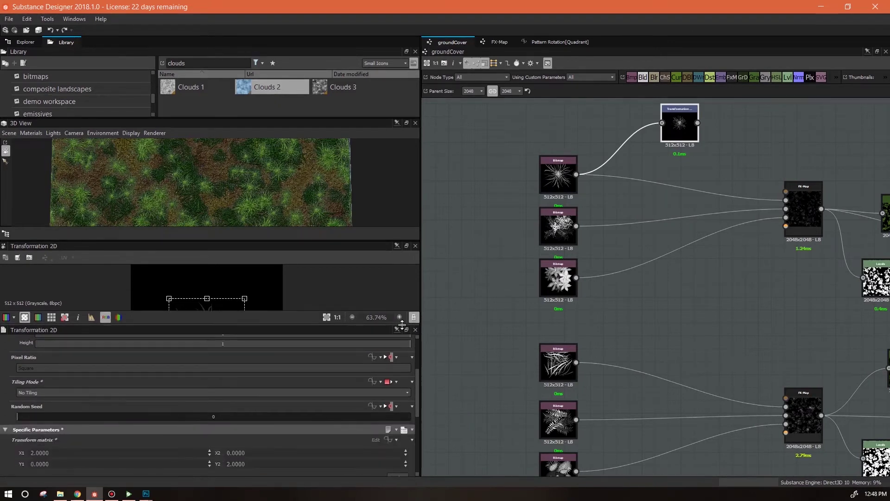
drag(417, 397, 416, 420)
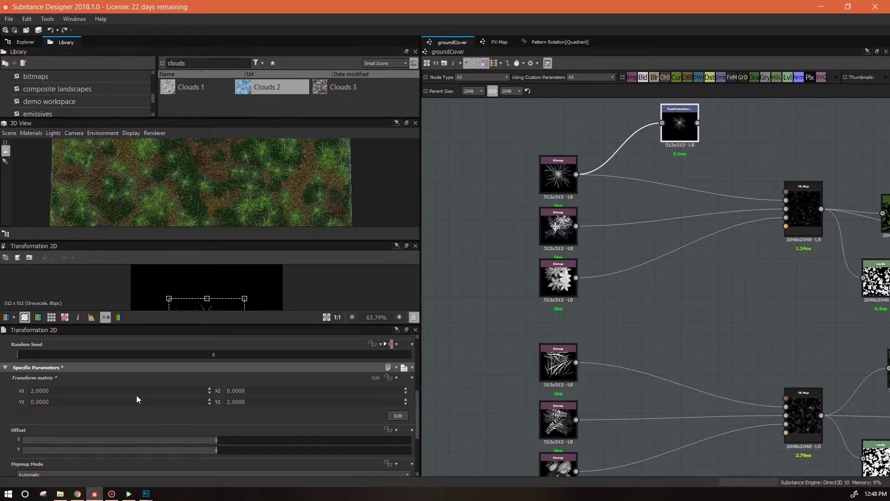
click(388, 377)
click(410, 433)
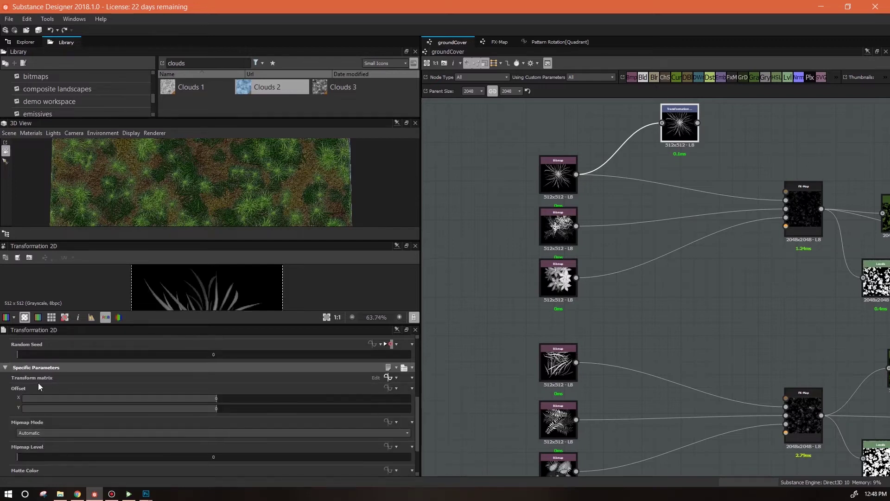
click(389, 377)
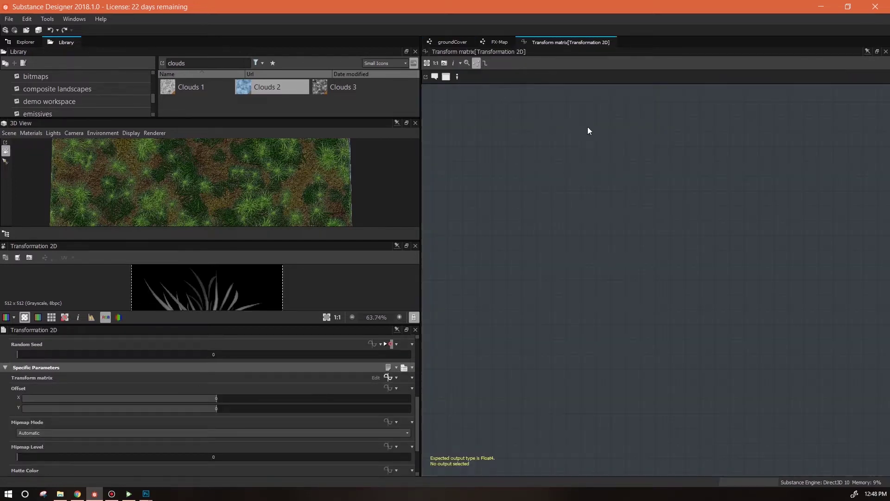
- Add a Float4 constant to the transform matrix function with the values 1, 0, 0, 1
right_click(669, 112)
mouse_move(695, 117)
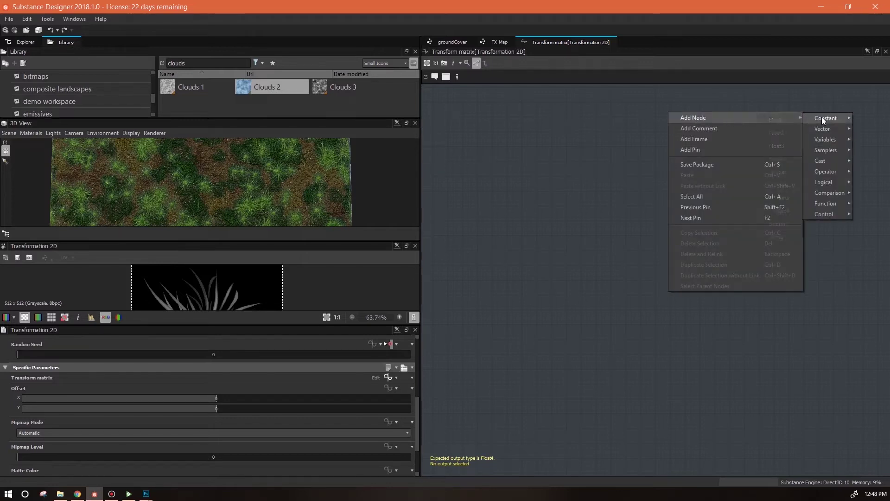
mouse_move(822, 117)
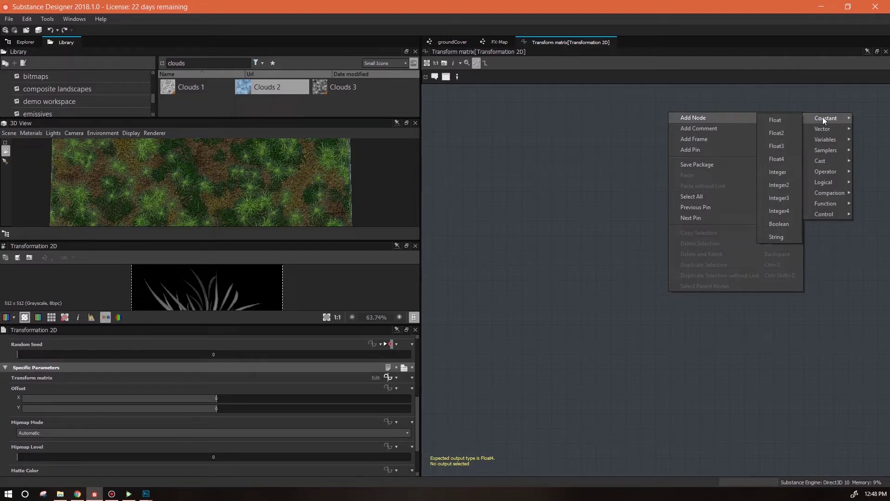
click(784, 159)
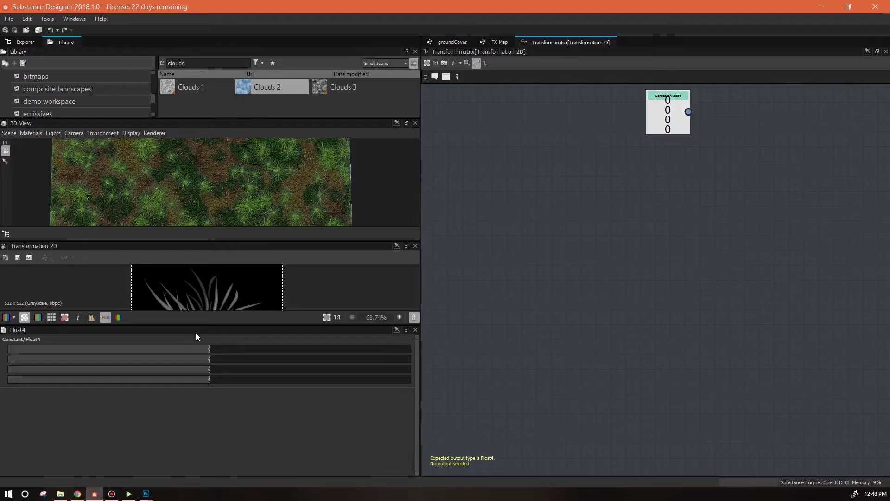
double_click(209, 349)
double_click(209, 379)
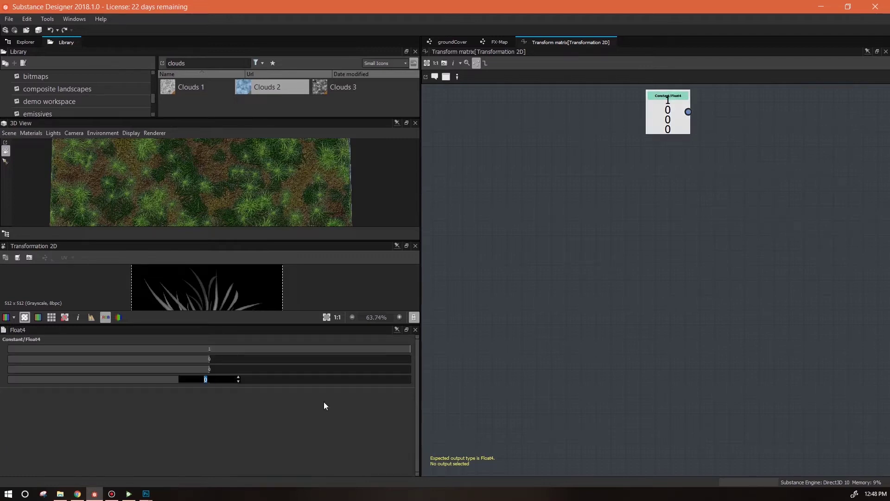
text(1)
key(Return)
drag(665, 119, 674, 135)
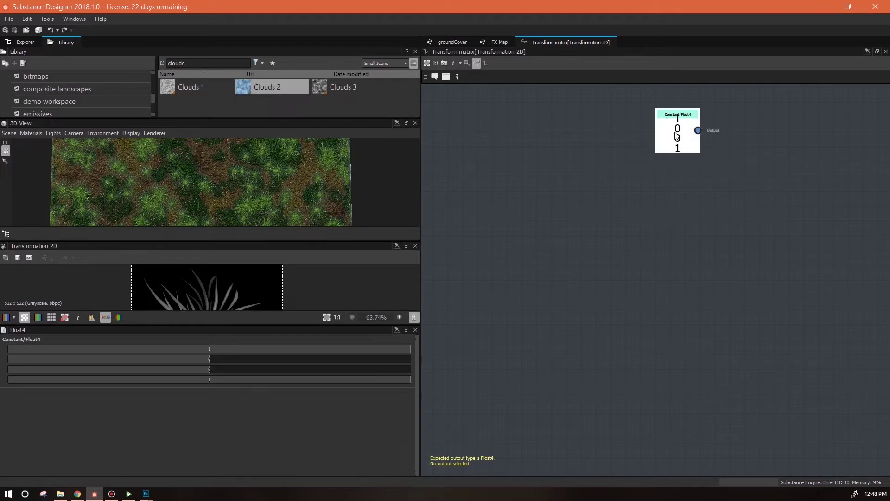
- Move the Float4 constant aside and add a Float constant node in the Transform matrix function
drag(677, 137, 721, 141)
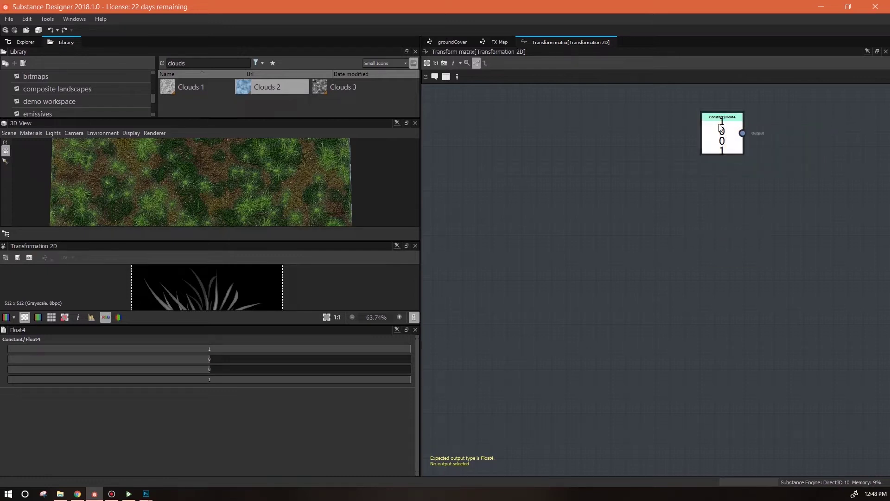
middle_drag(678, 207, 708, 197)
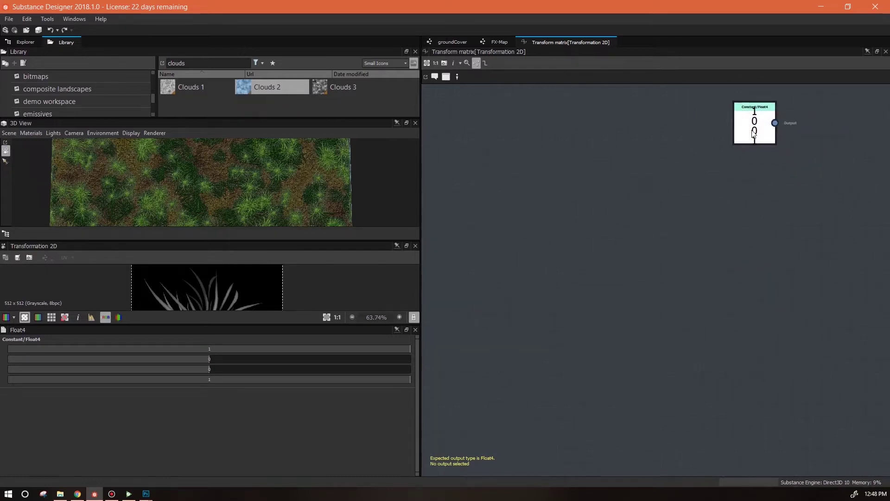
scroll(580, 215, down, 1)
middle_drag(583, 233, 649, 215)
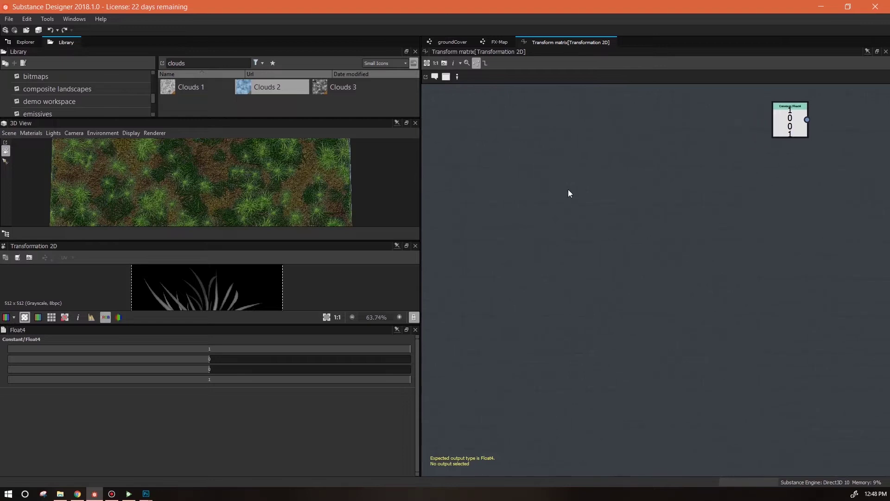
right_click(562, 180)
mouse_move(682, 184)
mouse_move(741, 187)
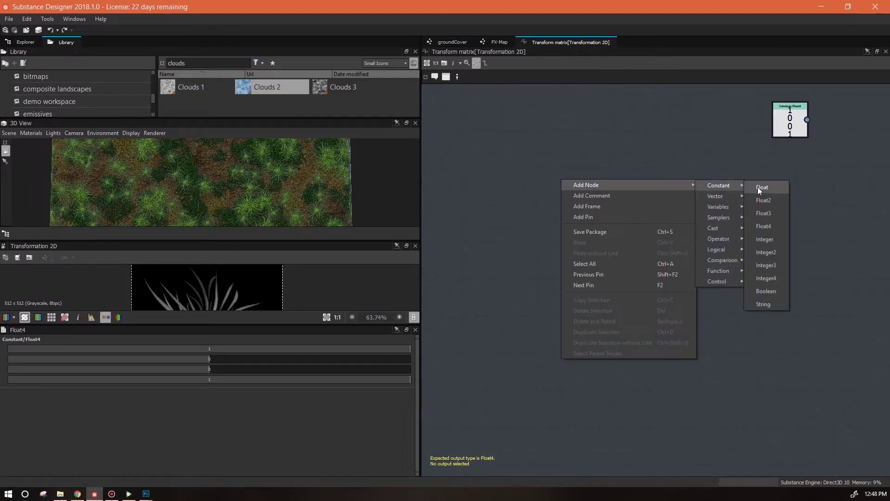
click(757, 187)
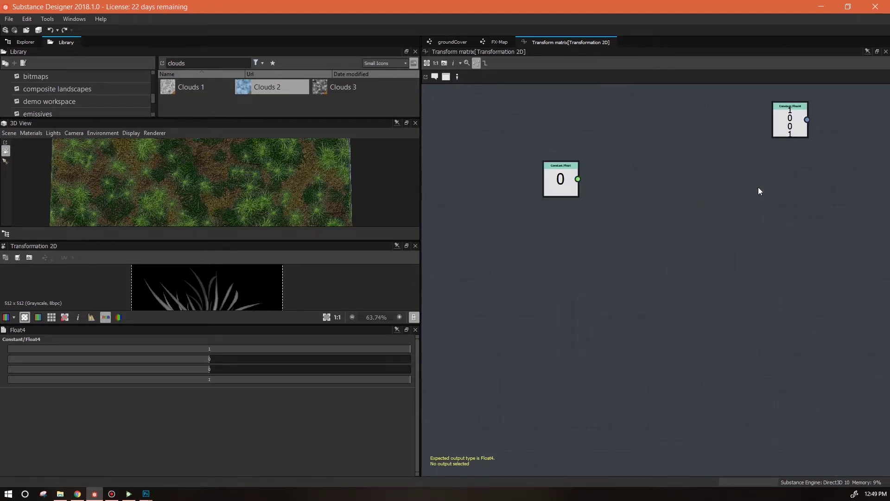
- Duplicate the Float constant and place the copy directly below the original
click(564, 183)
key(ctrl+c)
key(ctrl+v)
drag(666, 284, 566, 254)
- Set the upper Float constant to 1 and move both Float constants farther away from the Float4 node
click(552, 187)
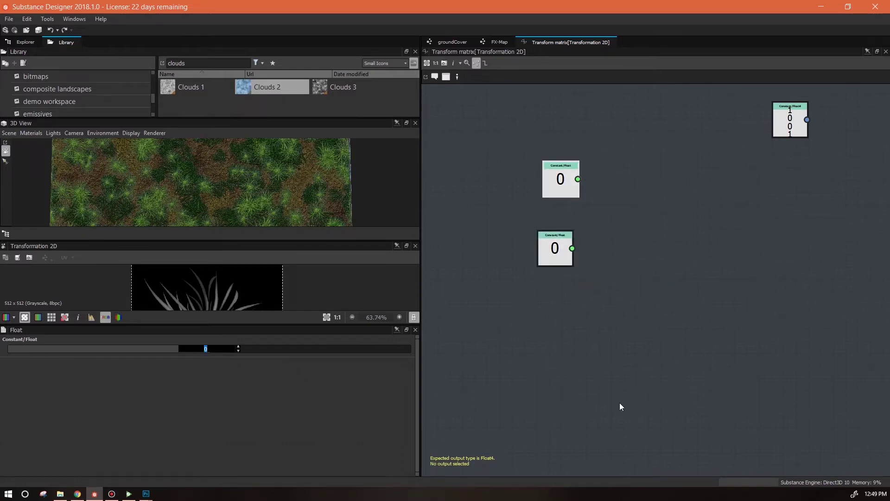
text(1)
key(Return)
drag(561, 176, 518, 165)
drag(546, 244, 513, 233)
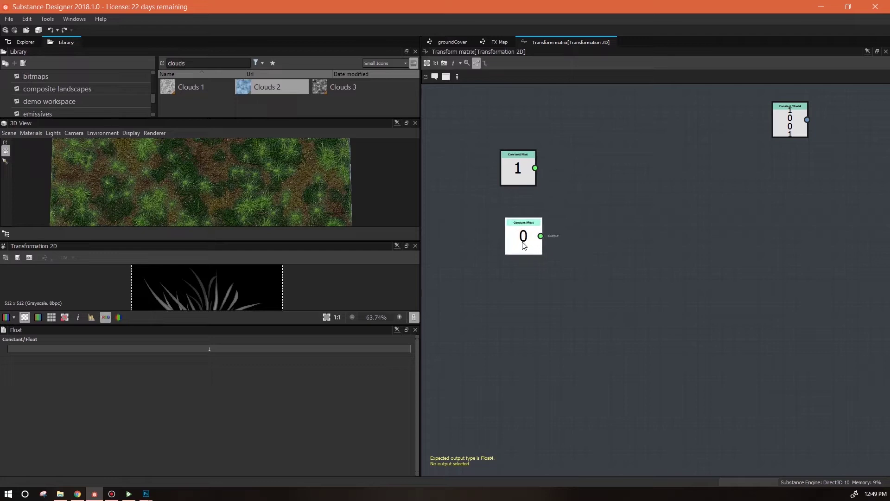
- Add a Get Float node reading the groundcoverSize variable and place it between the 1 and 0 constants
right_click(581, 187)
mouse_move(709, 191)
mouse_move(747, 212)
click(792, 227)
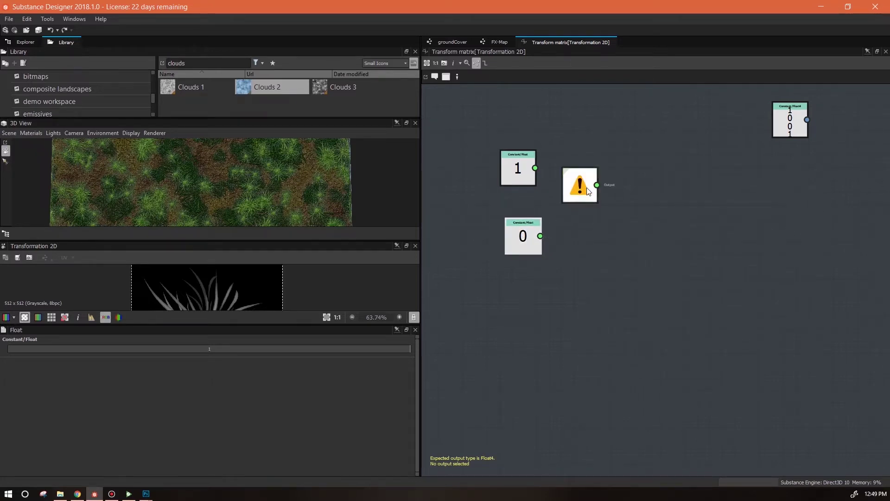
click(381, 349)
click(384, 367)
drag(523, 237, 523, 273)
drag(518, 170, 518, 132)
drag(576, 193, 506, 194)
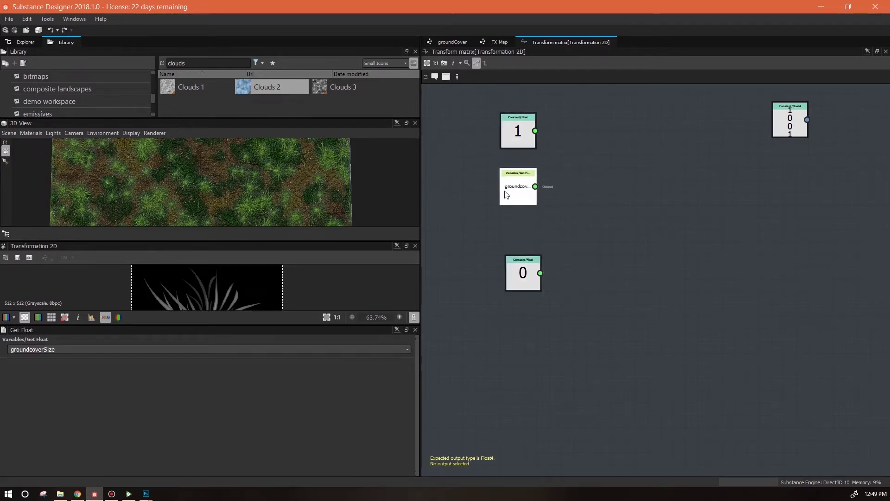
- Add a Subtraction node that subtracts groundcoverSize from the constant 1, and place it beside those two nodes
right_click(613, 125)
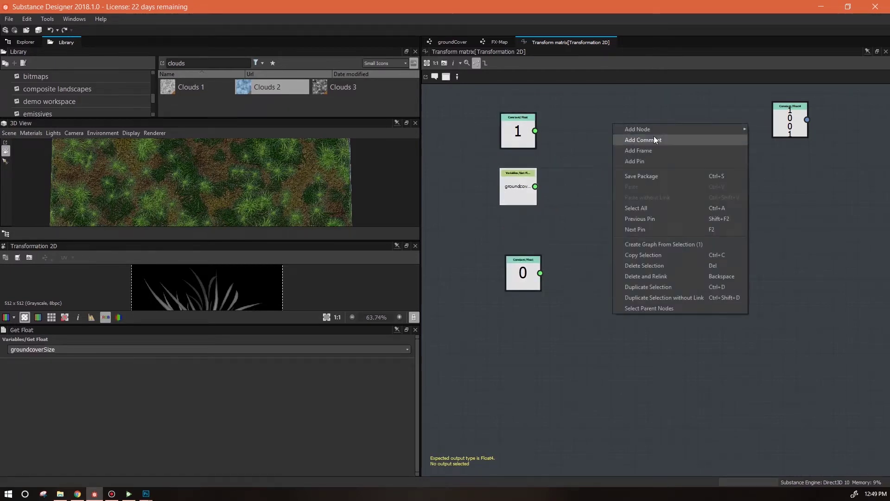
mouse_move(675, 129)
mouse_move(774, 141)
mouse_move(782, 182)
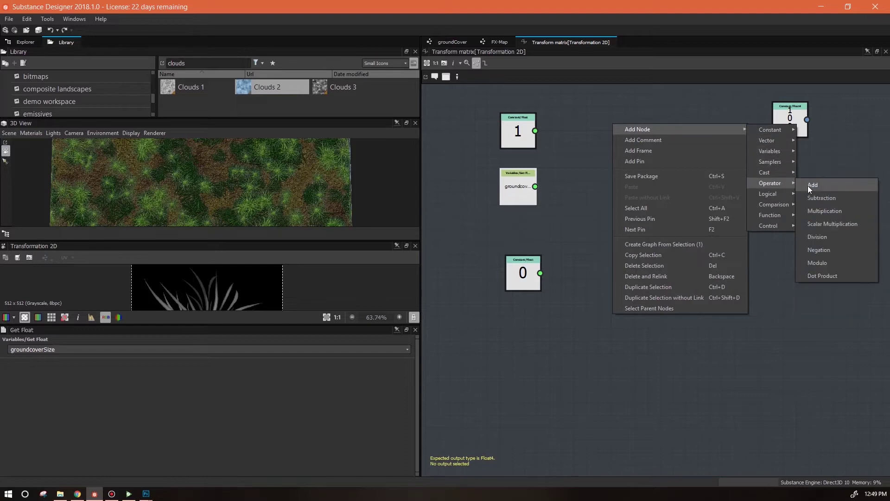
click(818, 198)
drag(535, 130, 596, 120)
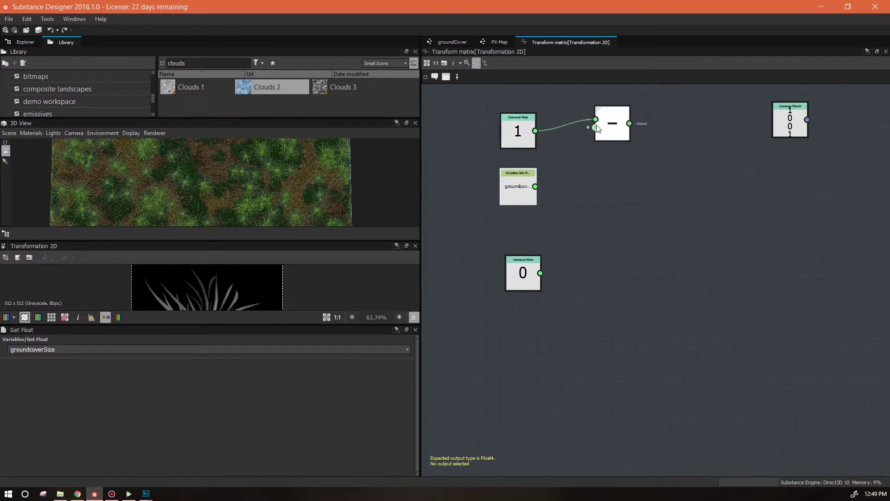
drag(553, 178, 535, 186)
drag(616, 123, 597, 161)
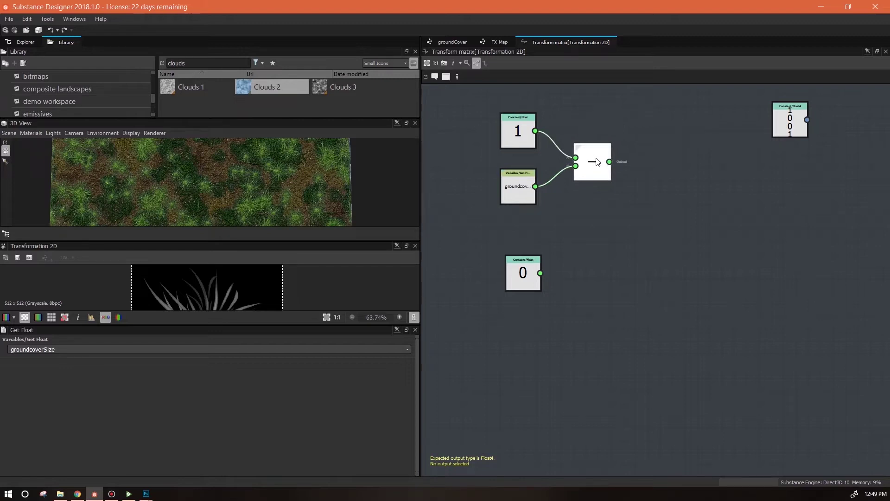
- Add an Add node after the subtraction and feed it the subtraction result and the constant 1
right_click(673, 137)
mouse_move(691, 143)
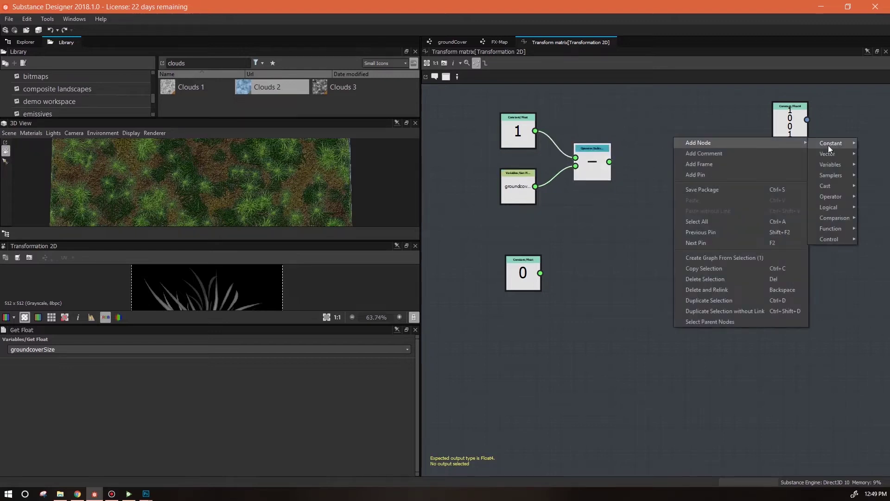
mouse_move(843, 150)
mouse_move(842, 196)
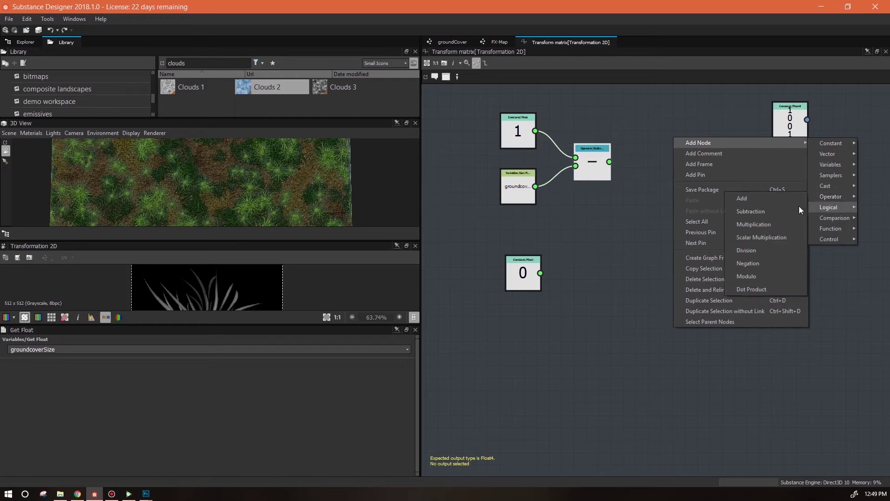
click(755, 202)
drag(675, 139, 705, 201)
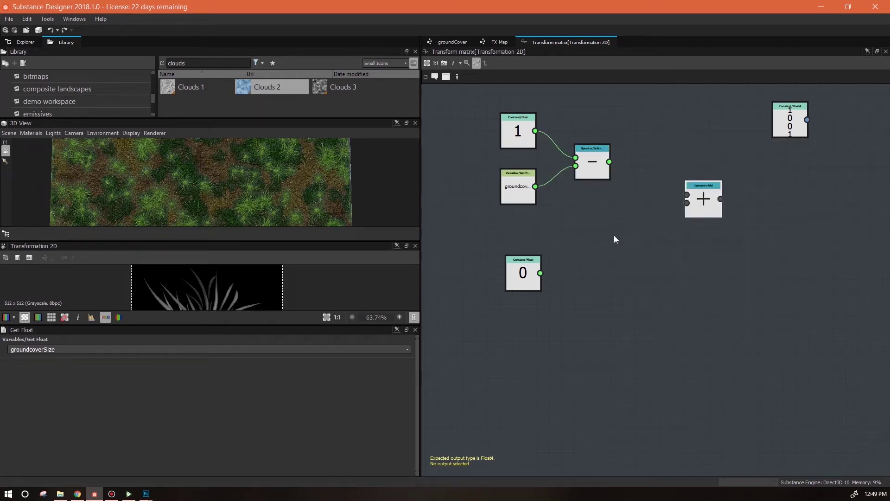
mouse_move(609, 161)
mouse_down()
mouse_move(694, 202)
mouse_move(610, 161)
mouse_up()
middle_drag(671, 278, 647, 268)
drag(682, 195, 636, 188)
- Move the Float4 constant farther out and add two Vector Float2 nodes beyond the Add node
drag(766, 108, 810, 113)
middle_drag(766, 226, 701, 259)
right_click(631, 139)
mouse_move(724, 144)
mouse_move(805, 158)
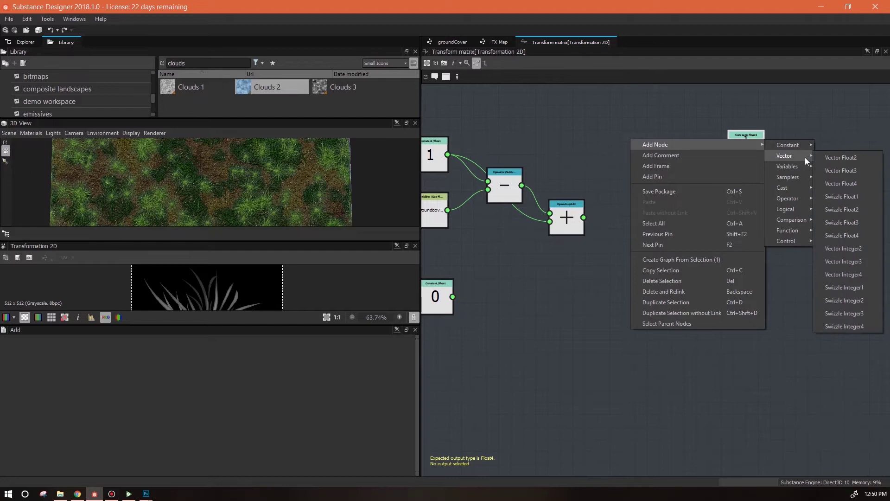
click(838, 157)
key(ctrl+d)
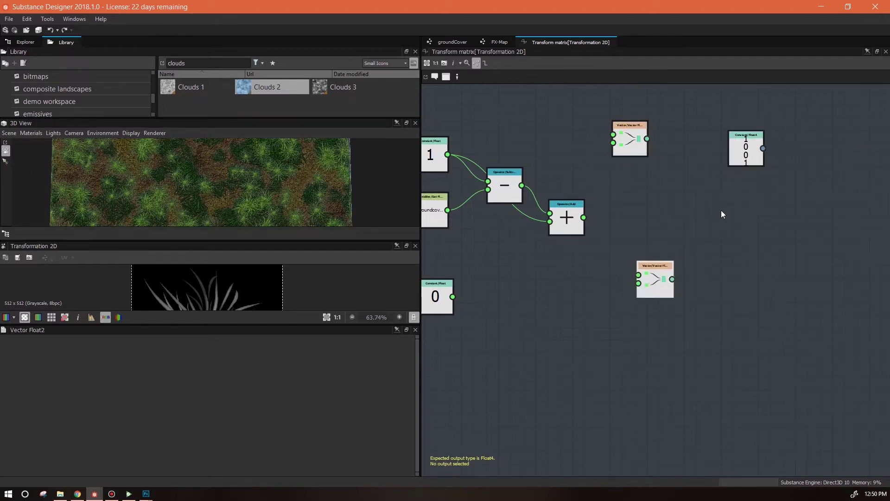
- Add a Vector Float4 node and connect the upper and lower Vector Float2 outputs to its two inputs
right_click(719, 207)
mouse_move(752, 208)
mouse_move(696, 224)
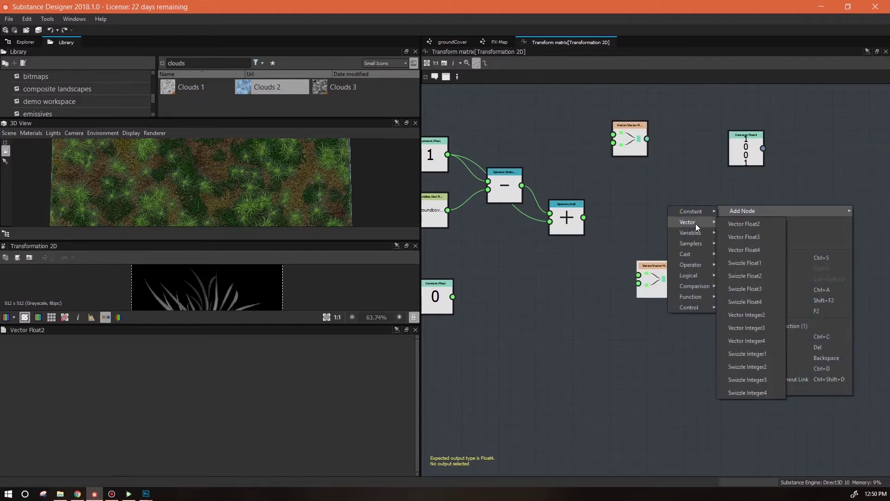
click(753, 250)
drag(655, 284, 641, 297)
drag(647, 139, 658, 291)
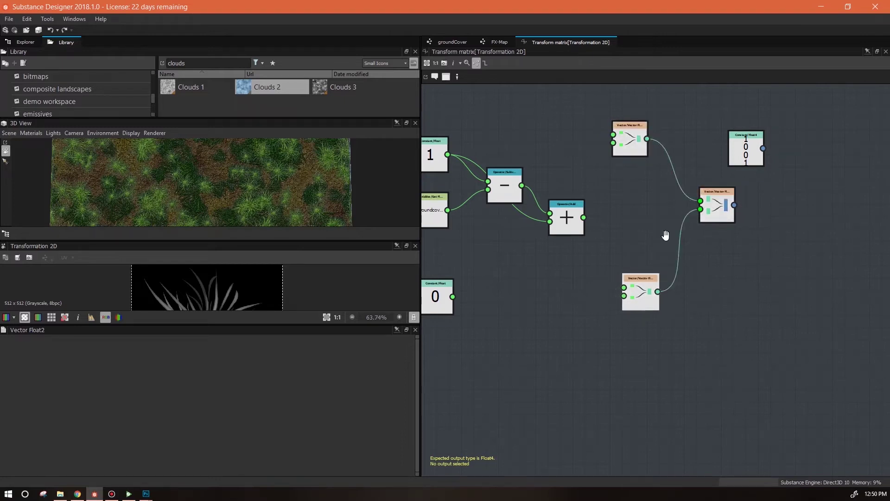
- Wire the Add result and the 0 constant into the upper Vector Float2, and in reverse order into the lower one
middle_drag(585, 200, 697, 215)
drag(660, 231, 724, 158)
drag(598, 311, 683, 208)
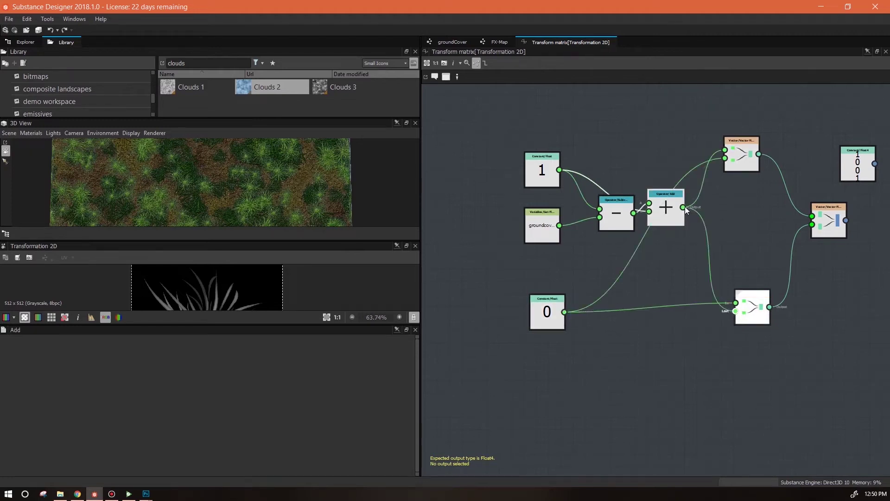
- Delete the Float4 constant and set the Vector Float4 node as the function's output
middle_drag(783, 267, 663, 260)
click(731, 147)
key(Delete)
click(702, 211)
right_click(708, 215)
click(735, 257)
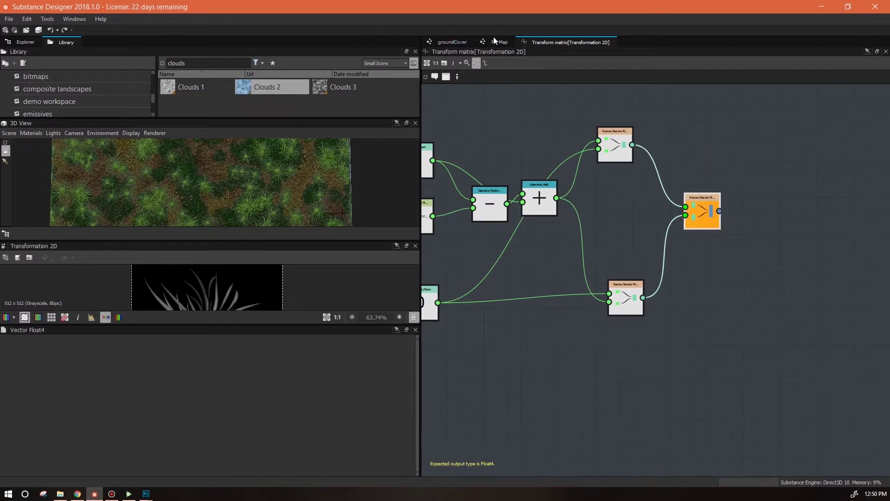
- Return to the groundCover graph, expand its size input parameter, and enlarge the 2D view to check the transformed grass
click(452, 41)
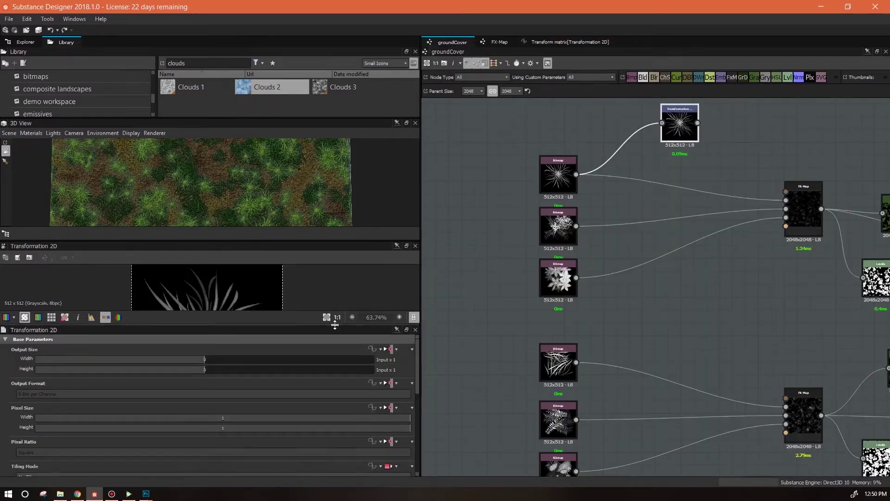
drag(332, 324, 333, 374)
click(473, 342)
scroll(452, 357, down, 1)
double_click(452, 357)
drag(417, 400, 44, 458)
click(19, 451)
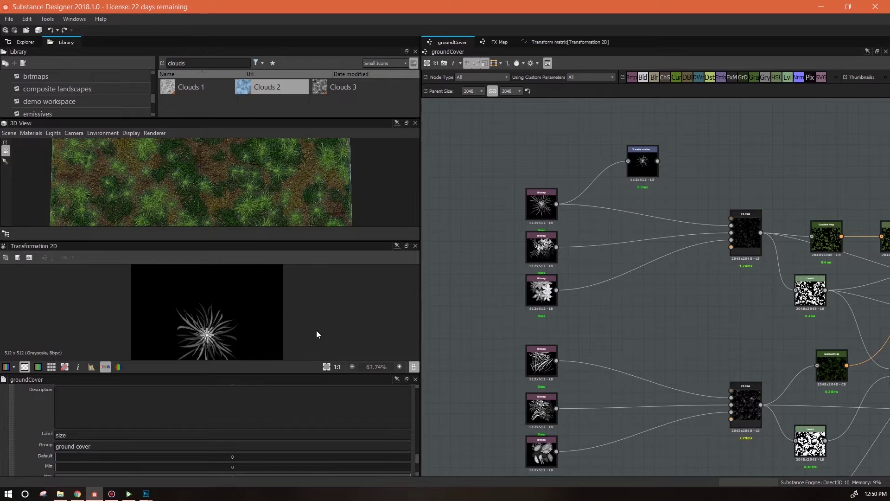
drag(219, 377, 226, 398)
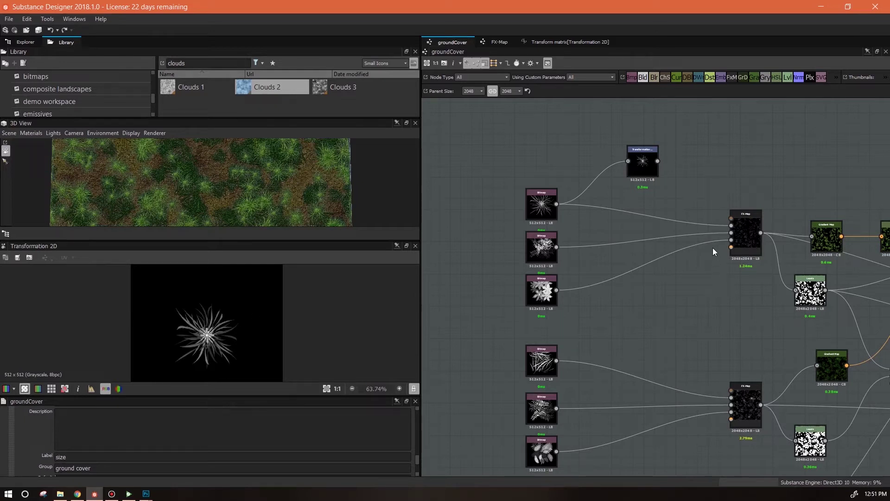
click(536, 41)
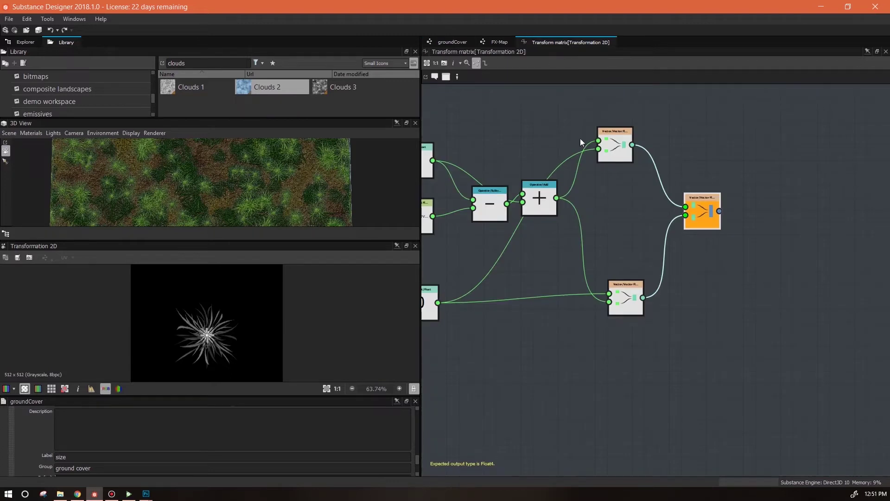
click(499, 42)
click(459, 43)
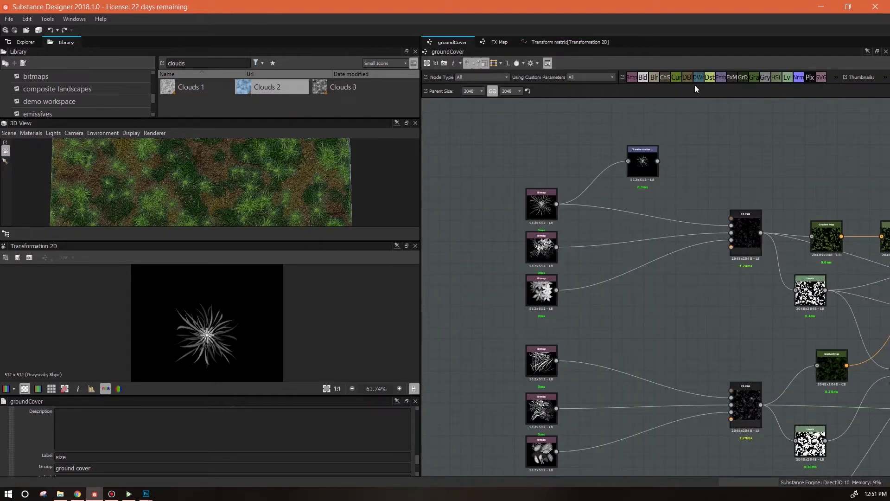
- Add a second Transformation 2D node to the groundCover graph and feed it the top grass bitmap
right_click(702, 132)
mouse_move(750, 138)
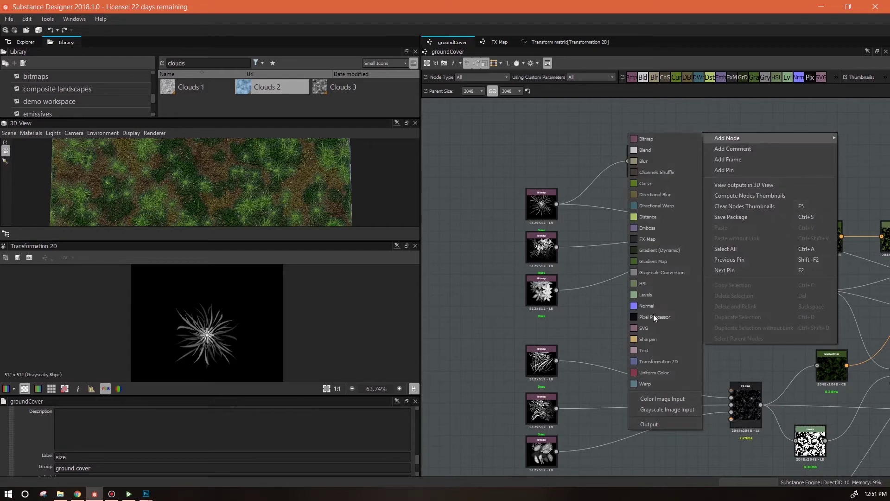
click(658, 361)
drag(704, 139, 661, 320)
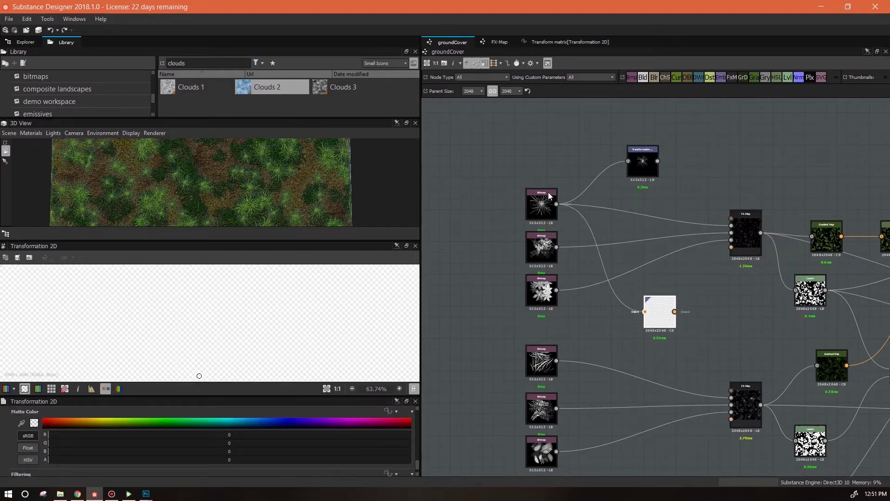
- Try X1 and Y2 values of 0 in the second Transformation 2D's transform matrix, and delete that node
drag(340, 395, 339, 358)
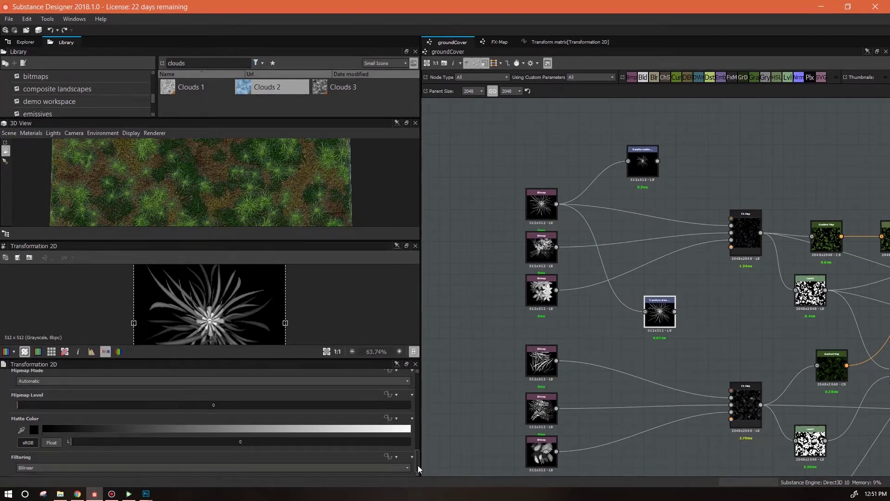
drag(418, 469, 417, 445)
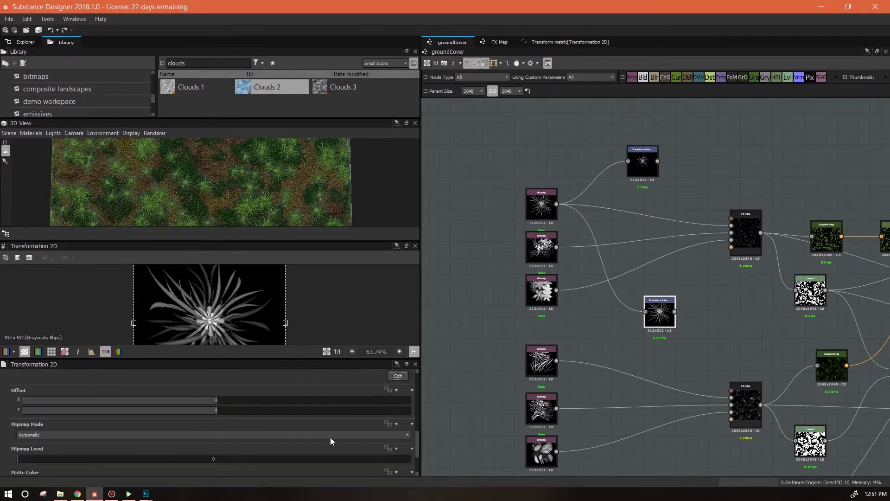
drag(416, 441, 419, 421)
click(69, 444)
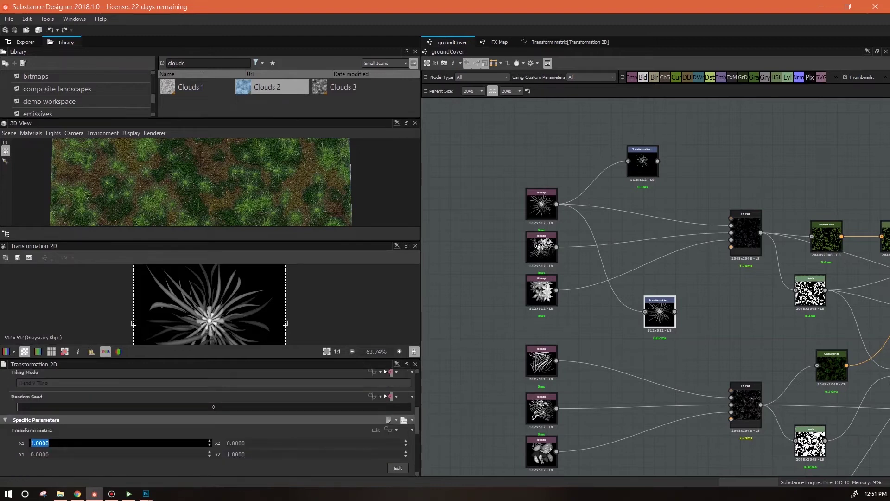
text(0)
click(253, 454)
text(0)
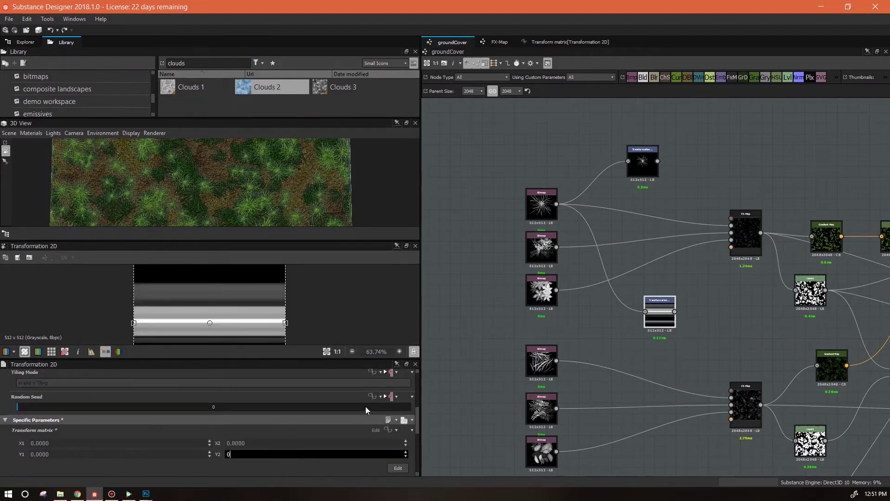
key(Return)
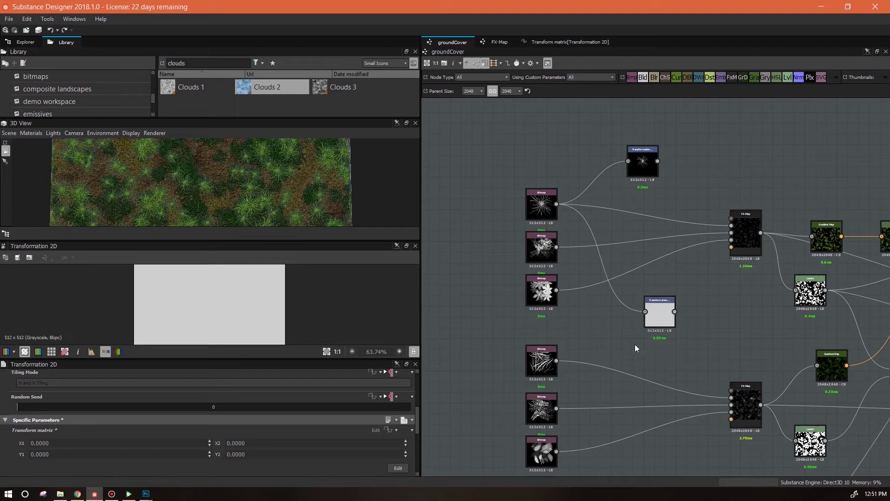
key(Delete)
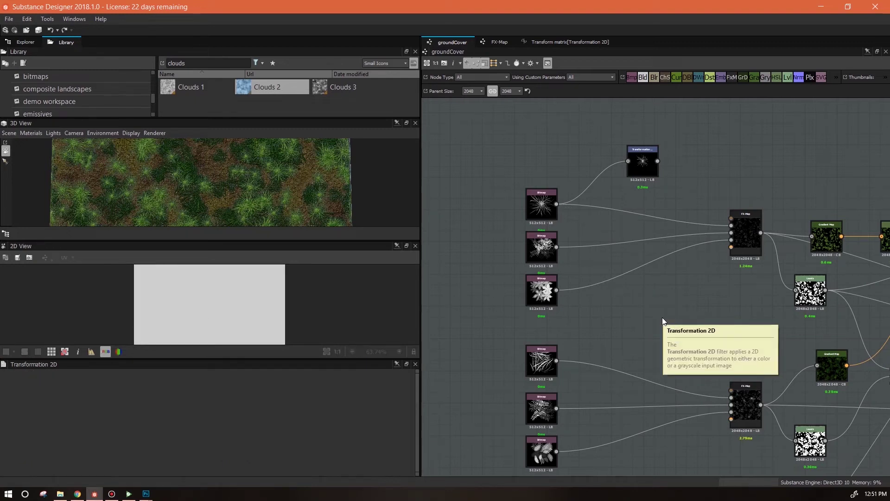
- Add a Blend node fed by the grass Transformation 2D node and try opacity values of 0 and 1
drag(643, 161, 616, 161)
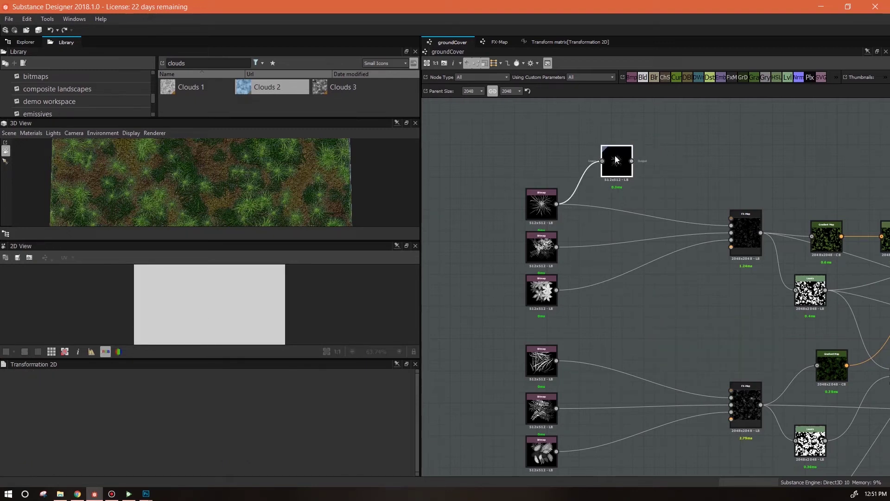
drag(642, 77, 671, 161)
drag(417, 402, 14, 404)
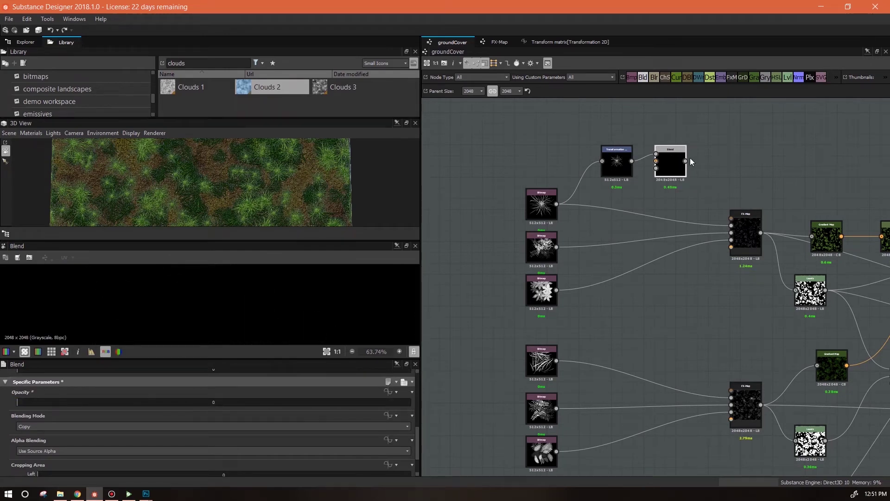
drag(20, 402, 470, 408)
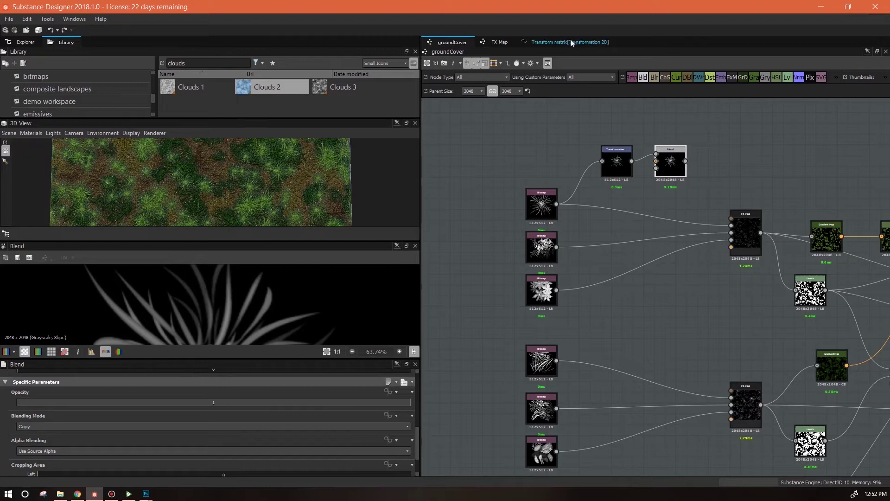
- Create an empty function for the Blend node's Opacity and add an If...Else node and an Equal comparison node
click(388, 392)
click(423, 346)
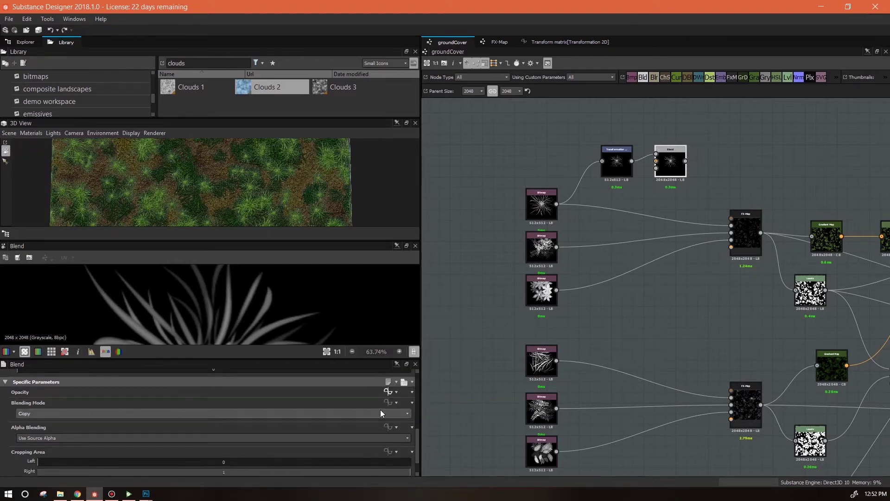
right_click(565, 150)
mouse_move(592, 153)
mouse_move(732, 251)
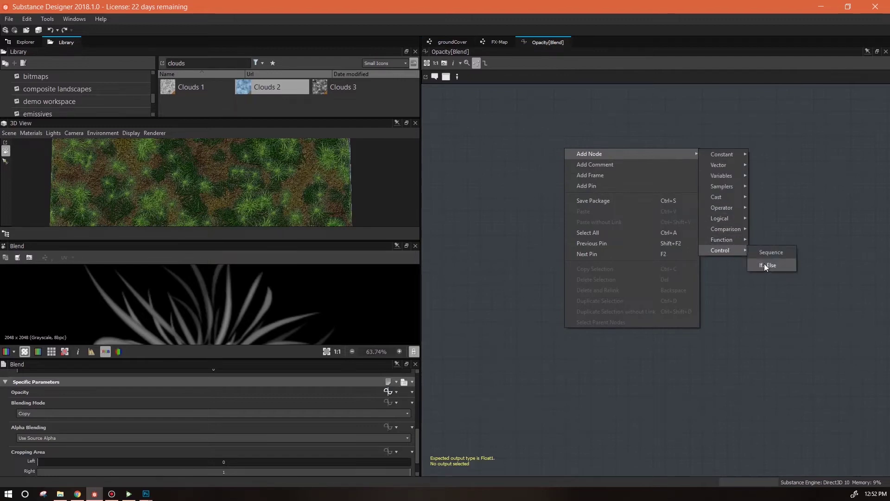
click(765, 264)
right_click(630, 208)
mouse_move(742, 211)
mouse_move(802, 286)
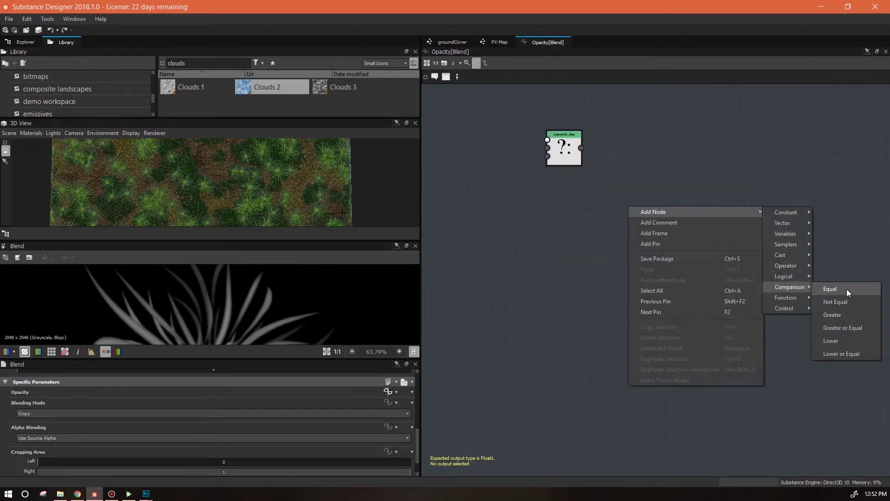
click(848, 291)
right_click(692, 237)
mouse_move(805, 242)
mouse_move(840, 243)
click(801, 298)
drag(703, 244, 496, 186)
middle_drag(496, 186, 626, 232)
drag(814, 242, 720, 265)
click(613, 224)
key(Delete)
- Add a Float constant of 0 and a Get Float node that reads groundcoverSize to the Opacity function
right_click(562, 186)
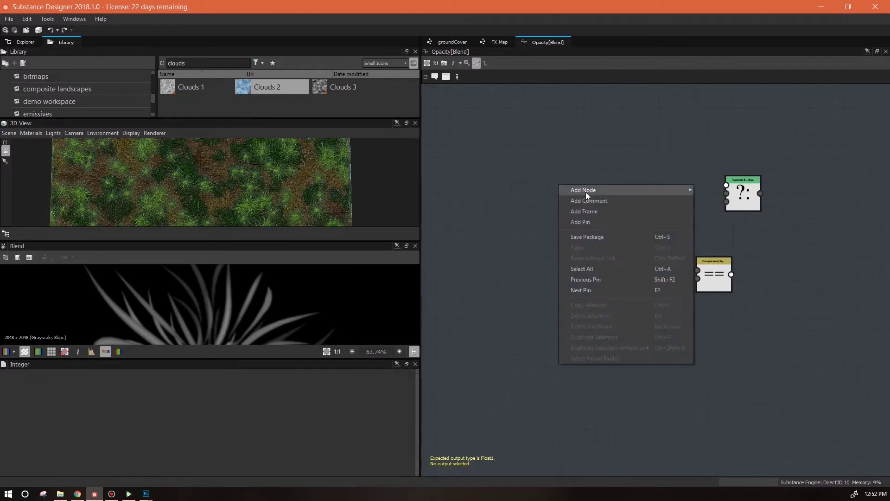
mouse_move(598, 190)
mouse_move(726, 190)
click(775, 193)
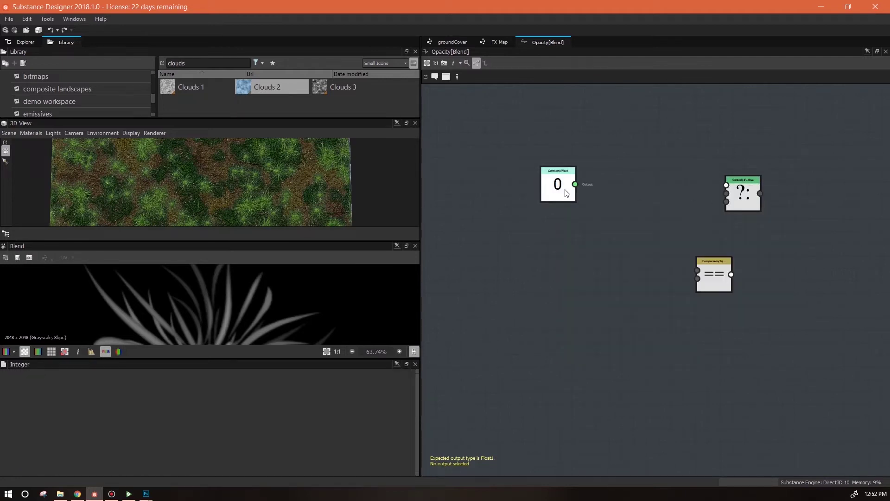
right_click(610, 191)
mouse_move(649, 198)
click(807, 222)
click(610, 197)
click(208, 383)
click(32, 393)
drag(609, 200, 559, 251)
- Compare groundcoverSize with 0 in the Equal node, feed the result to the If...Else condition, and wire 0 to its If input
drag(714, 281, 644, 194)
mouse_move(559, 249)
mouse_down()
mouse_move(559, 131)
mouse_move(628, 191)
mouse_move(727, 185)
mouse_up()
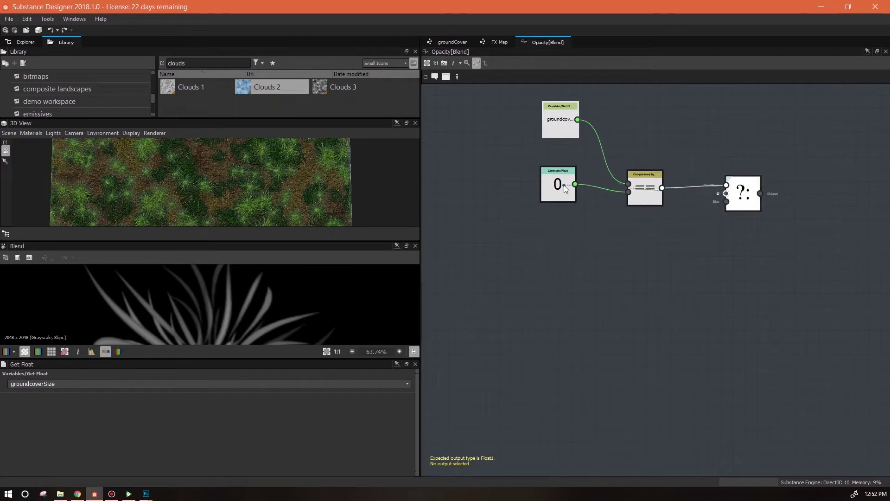
drag(564, 185, 726, 193)
- Add a Float constant of 1, connect it to the Else input, and set the If...Else node as the function's output
right_click(655, 240)
mouse_move(698, 244)
mouse_move(812, 246)
click(850, 251)
text(1)
drag(654, 247, 726, 201)
right_click(743, 200)
click(767, 238)
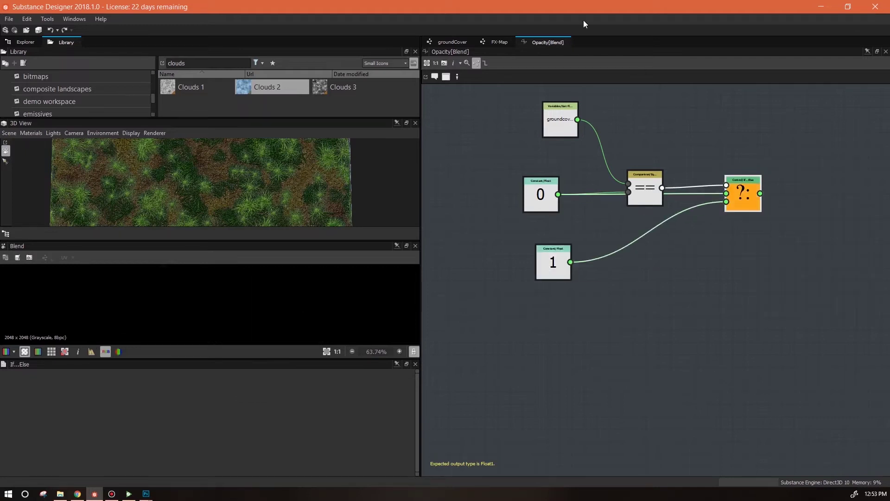
- Return to the groundCover graph, expand its size parameter, and test default values of 0.01 and 0.25 on the blended grass
click(452, 41)
click(508, 319)
drag(422, 462, 419, 457)
click(19, 439)
click(19, 439)
click(19, 450)
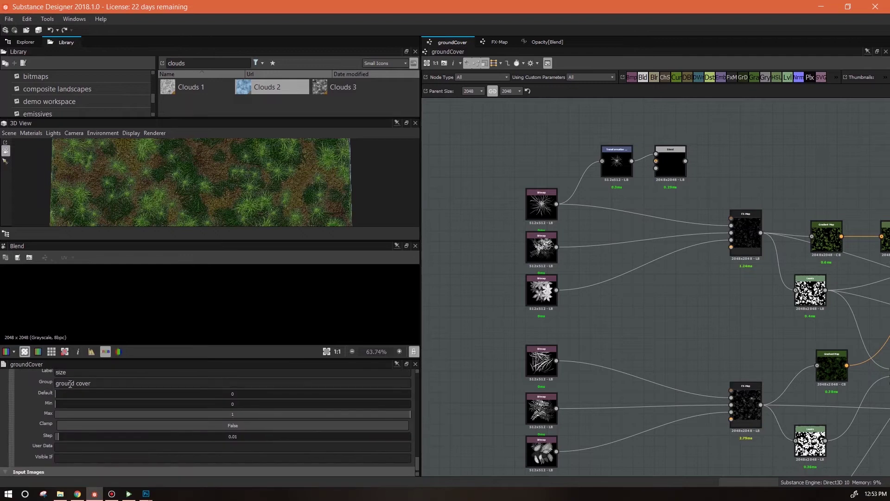
drag(56, 393, 59, 393)
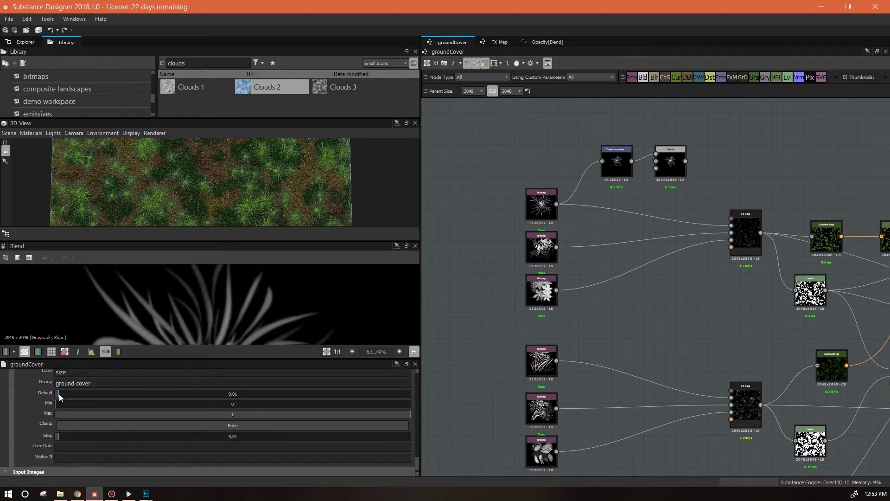
scroll(222, 337, down, 8)
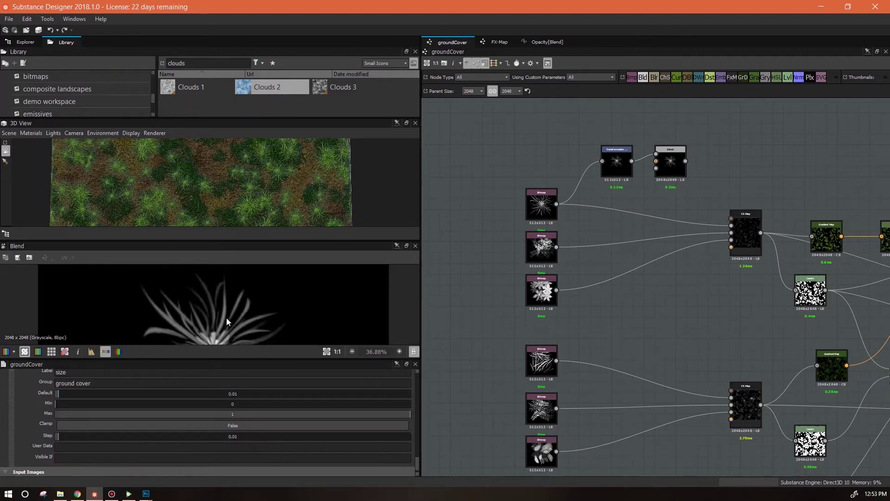
drag(58, 394, 147, 403)
- Duplicate the Transformation 2D and Blend pair twice, feeding the copies from the second and third bitmaps
middle_drag(682, 294, 687, 288)
drag(708, 152, 613, 186)
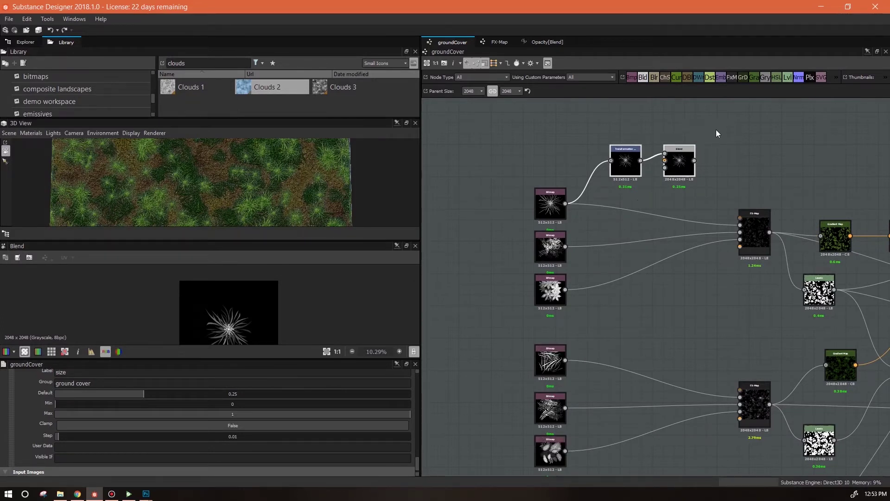
key(ctrl+v)
mouse_move(689, 289)
mouse_down()
mouse_move(686, 244)
mouse_move(685, 290)
mouse_up()
key(ctrl+v)
drag(565, 290, 617, 290)
drag(565, 246, 610, 241)
- Move the grass pair beside its bitmap and connect the three Blend outputs to the upper FX-Map's image inputs
drag(711, 125, 631, 163)
drag(634, 167, 635, 188)
drag(694, 181, 740, 226)
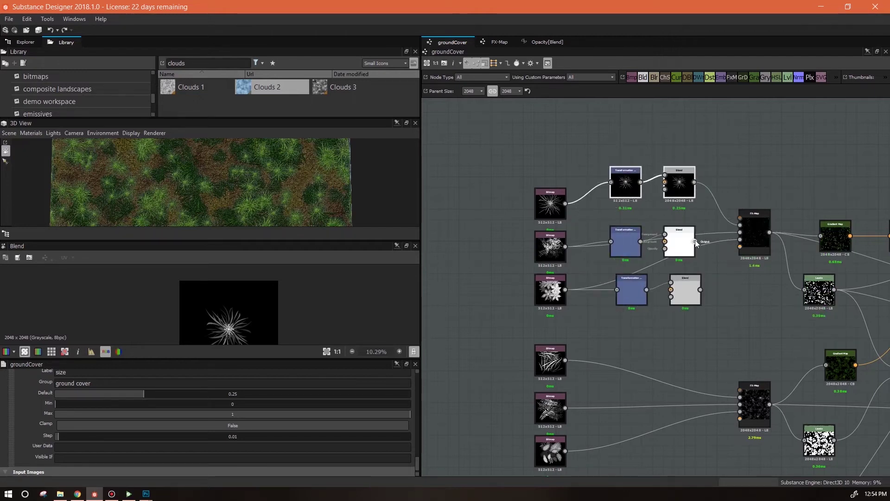
drag(700, 290, 739, 246)
- Try different default values for the size parameter, including 0.5, and leave it at 0.68
click(497, 268)
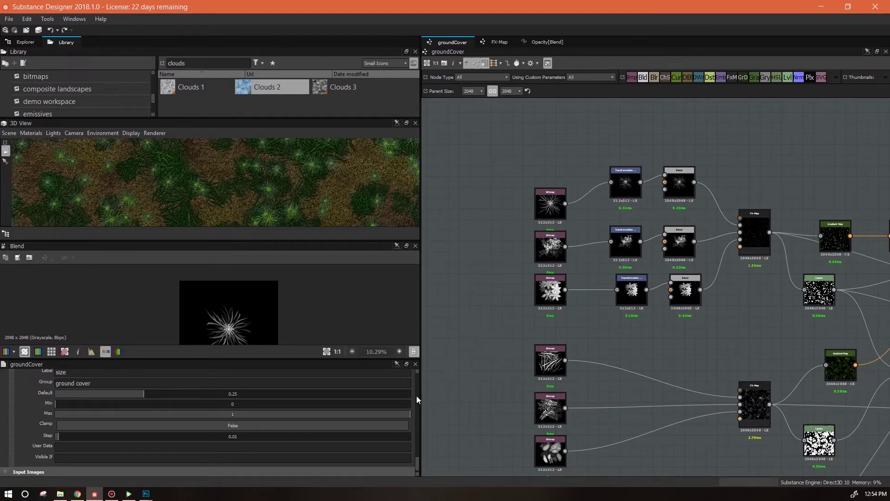
mouse_move(419, 462)
mouse_down()
mouse_move(424, 451)
mouse_move(421, 463)
mouse_up()
drag(166, 385, 272, 390)
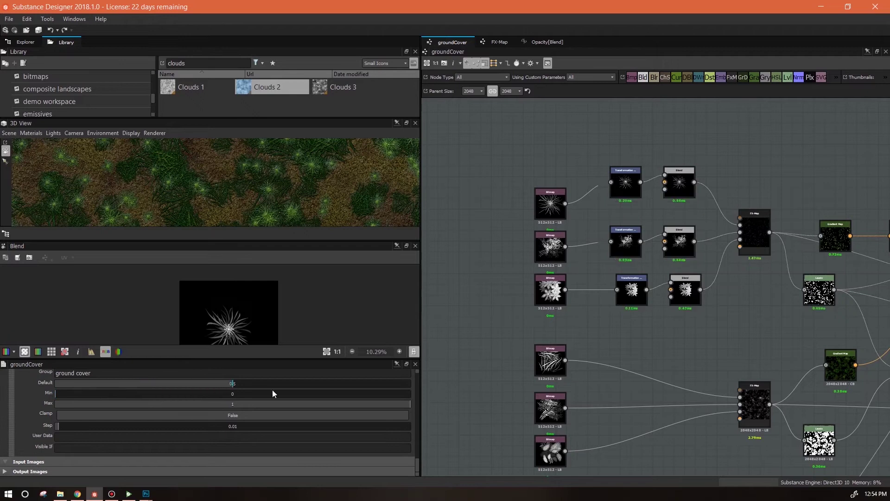
key(Return)
drag(335, 384, 193, 390)
drag(288, 385, 297, 385)
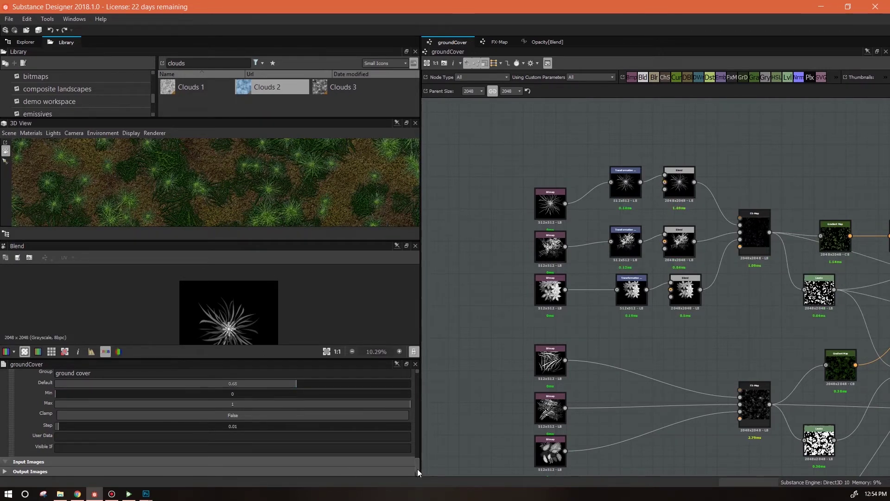
- Set the ground cover type default to type 3 and enlarge the 3D view to check the scaled plants
mouse_move(418, 469)
mouse_down()
mouse_move(419, 448)
mouse_move(419, 457)
mouse_up()
click(380, 445)
click(380, 457)
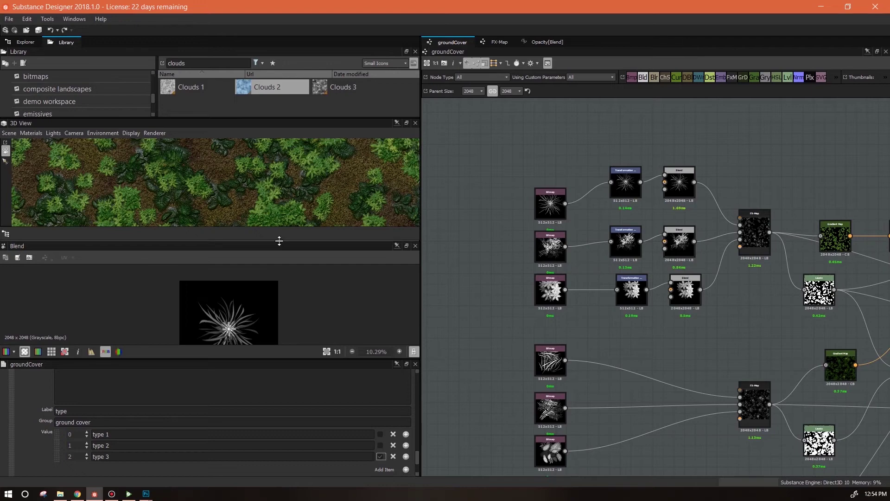
drag(279, 239, 279, 358)
scroll(311, 279, down, 6)
drag(311, 279, 297, 248)
scroll(612, 342, down, 2)
scroll(613, 342, down, 1)
- Reposition the three upper bitmap nodes to space them evenly beside their Transformation 2D nodes
middle_drag(613, 342, 557, 312)
drag(522, 233, 522, 220)
drag(521, 257, 521, 251)
drag(521, 281, 521, 285)
middle_drag(671, 325, 887, 320)
scroll(643, 273, up, 4)
scroll(629, 352, down, 2)
middle_drag(629, 352, 677, 293)
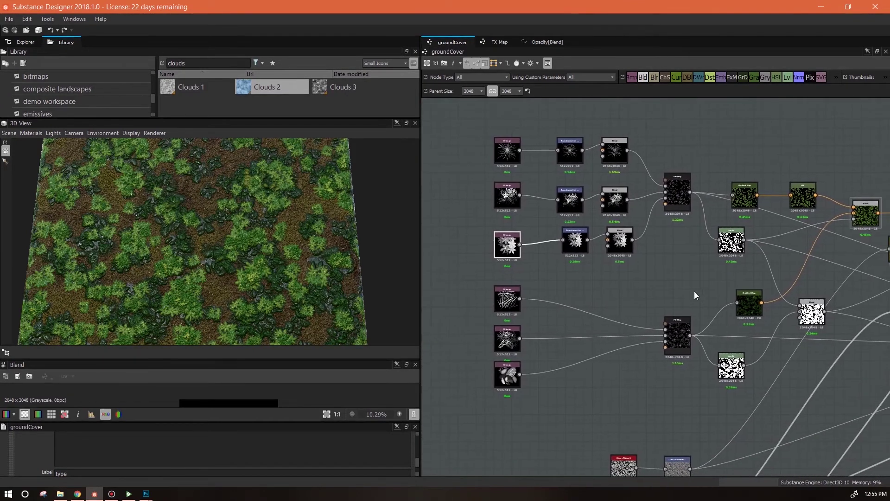
- Tidy the positions of the HSL node and the litter and ground Gradient Map nodes, and check the material in 3D
middle_drag(787, 329, 688, 219)
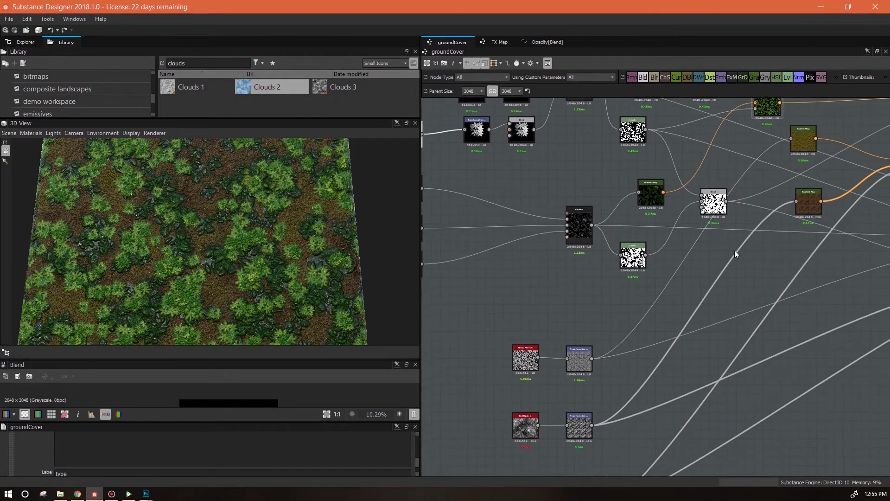
scroll(741, 256, down, 1)
middle_drag(805, 263, 691, 333)
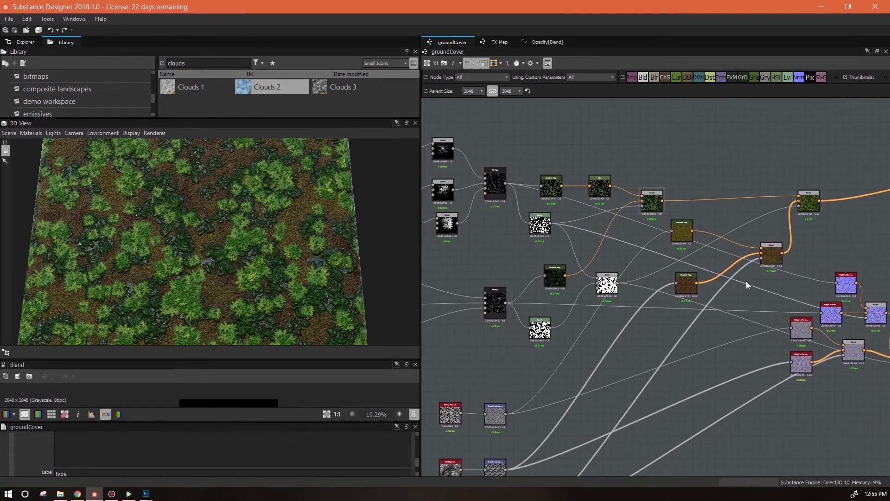
drag(600, 187, 602, 179)
mouse_move(556, 279)
mouse_down()
mouse_move(550, 273)
mouse_move(557, 274)
mouse_up()
drag(686, 232, 686, 237)
drag(687, 282, 687, 299)
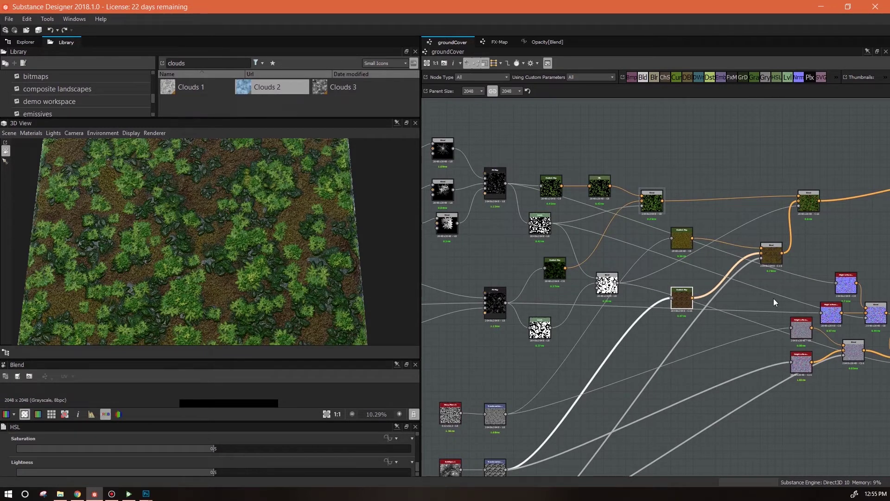
drag(684, 298, 686, 291)
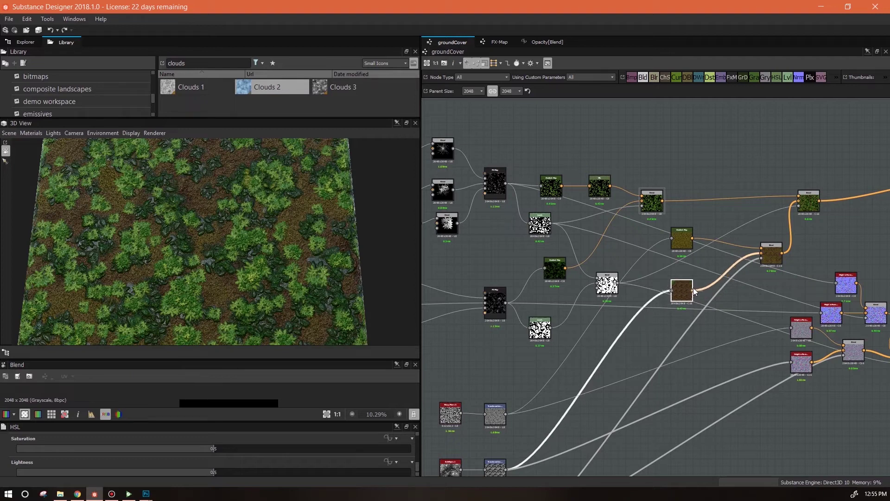
drag(279, 252, 360, 246)
- Add a Float3 input parameter to the groundCover graph with identifier and label hue in the ground cover group
click(616, 142)
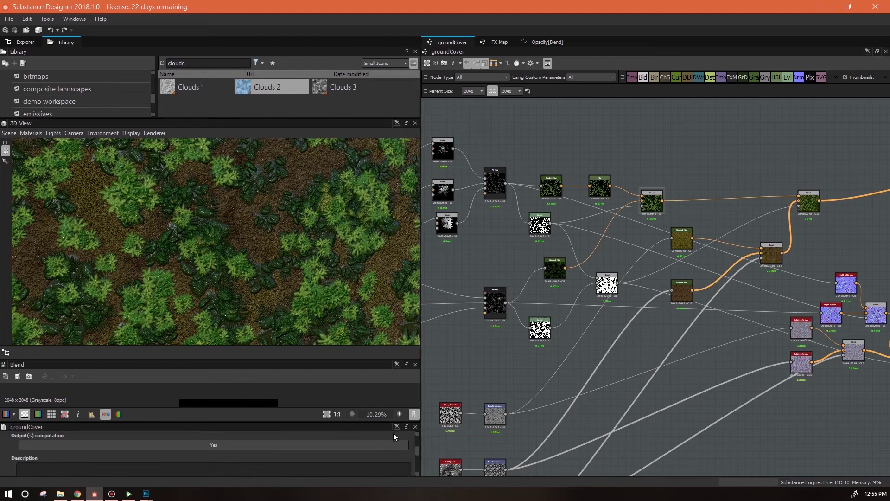
drag(382, 421, 386, 294)
drag(417, 406, 425, 461)
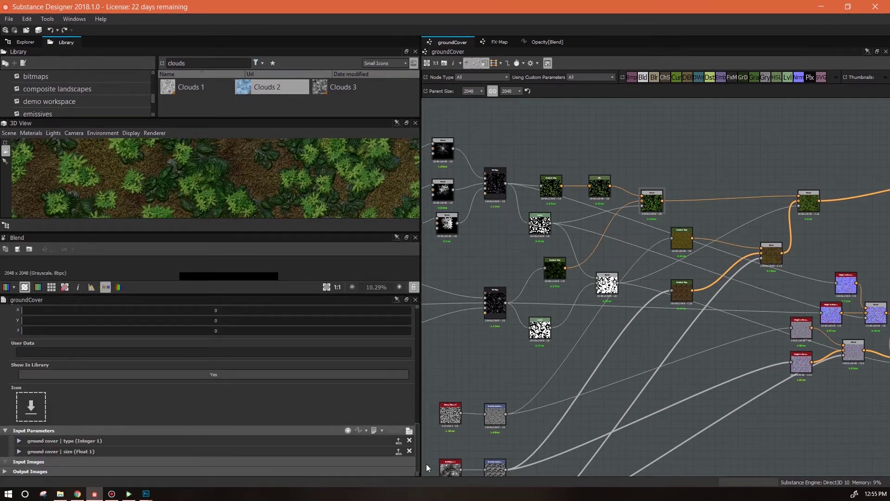
click(347, 430)
drag(413, 417, 419, 438)
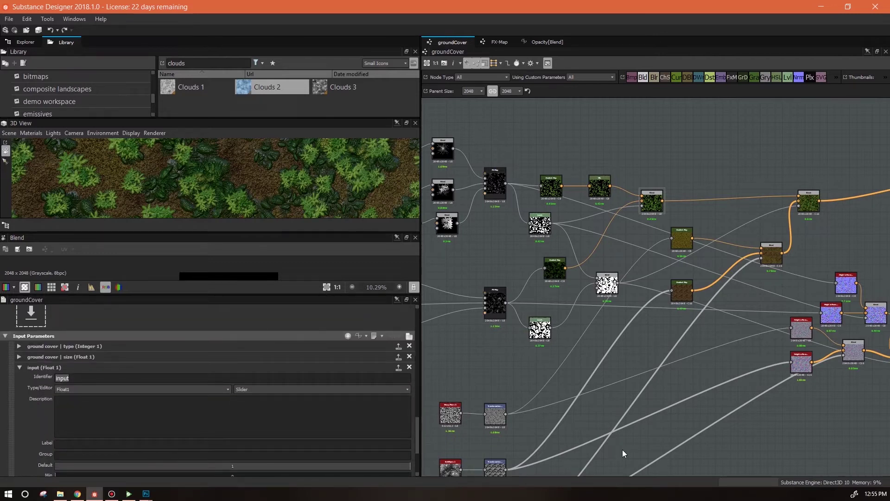
click(213, 388)
click(204, 450)
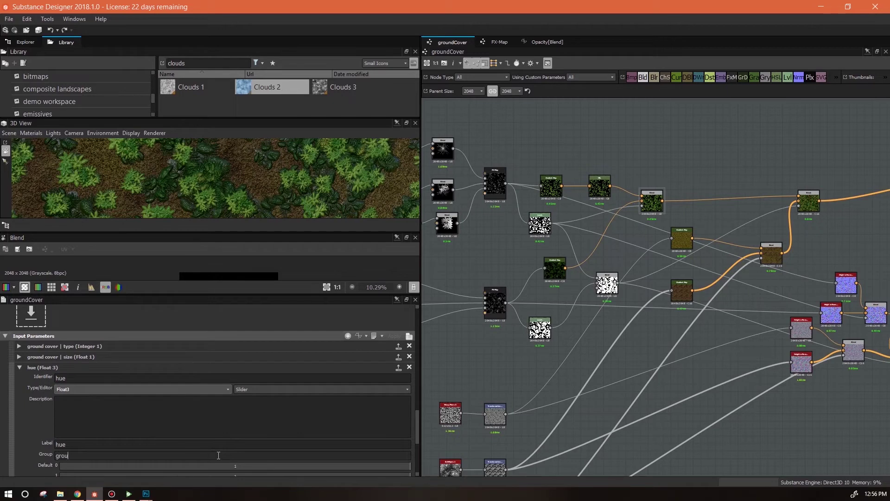
- Try default values of 0.5 for the hue parameter's three components and return them all to 1
drag(418, 431, 422, 460)
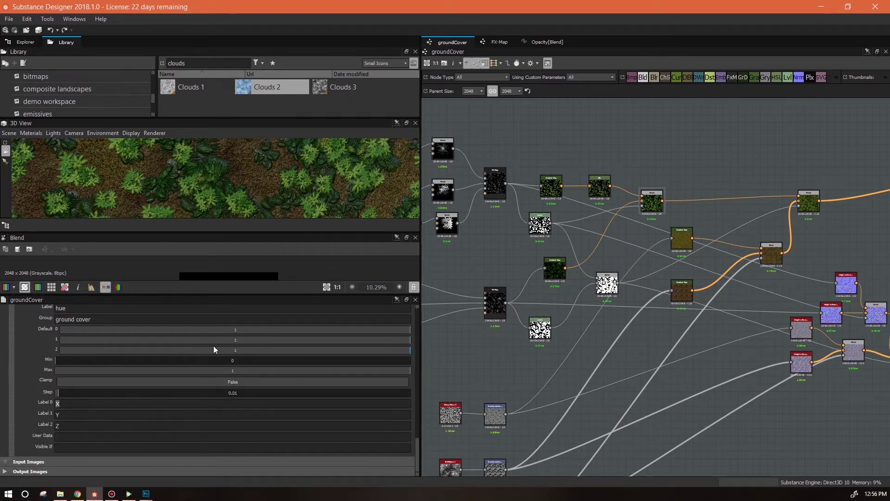
click(234, 329)
click(234, 339)
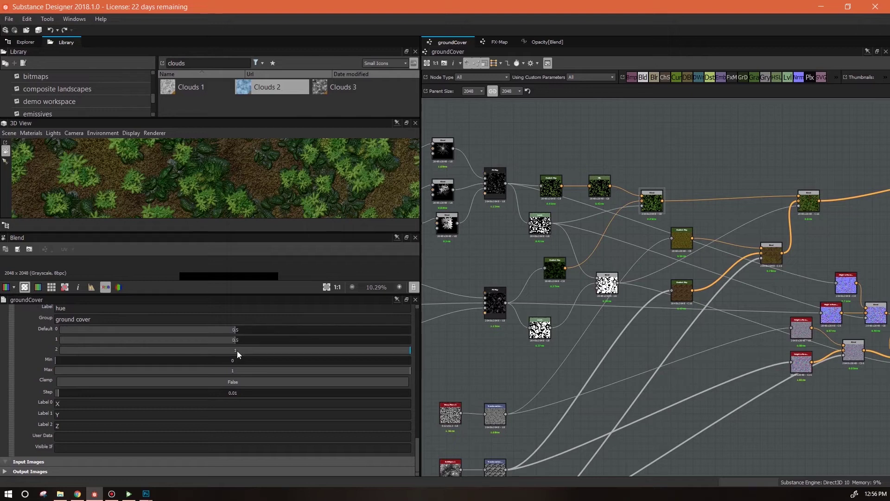
click(235, 350)
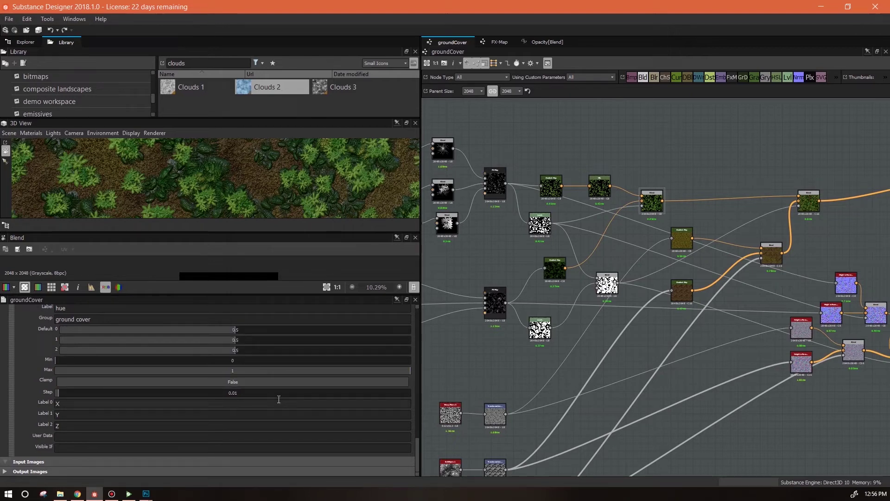
drag(236, 330, 412, 330)
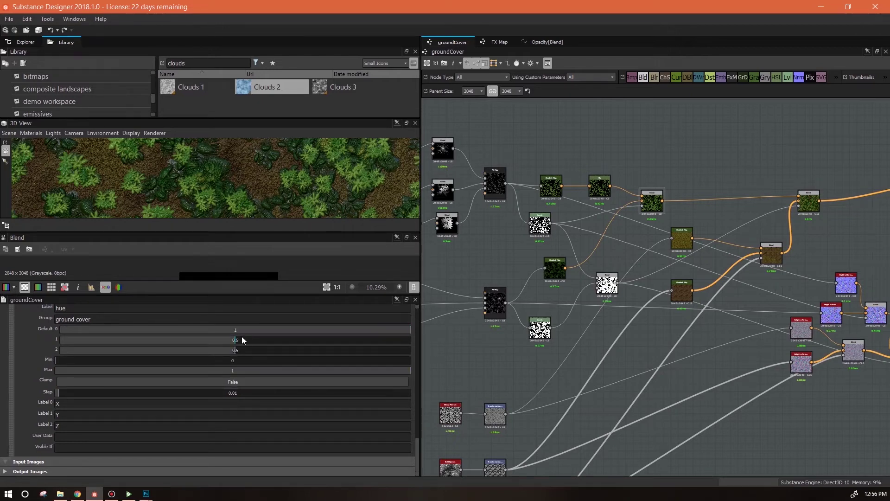
drag(230, 340, 504, 344)
drag(235, 348, 427, 349)
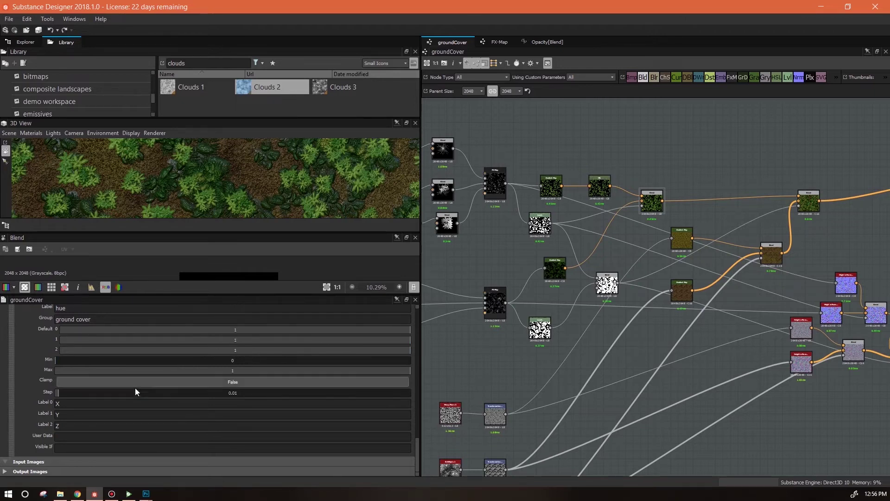
- Label the hue parameter's three components tufts, litter and mulch, and show the HSL node's parameters
double_click(68, 403)
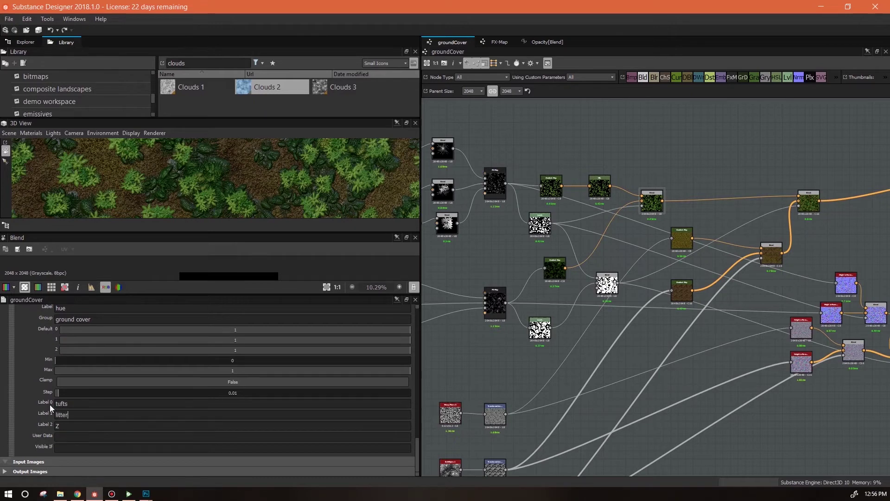
text(mulch)
click(599, 186)
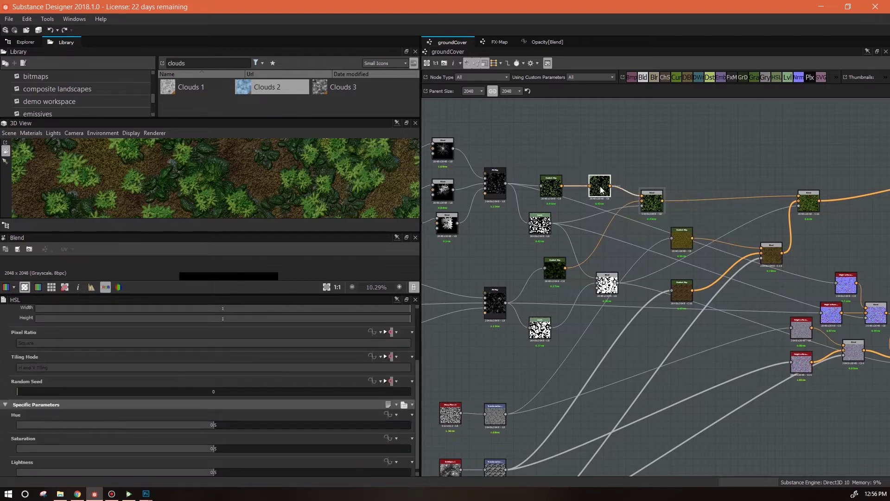
- Create an empty function for the HSL node's hue and add a Get Float3 node reading the hue variable
click(388, 414)
click(421, 371)
right_click(583, 156)
mouse_move(672, 160)
click(789, 204)
click(404, 320)
click(352, 338)
scroll(585, 161, down, 3)
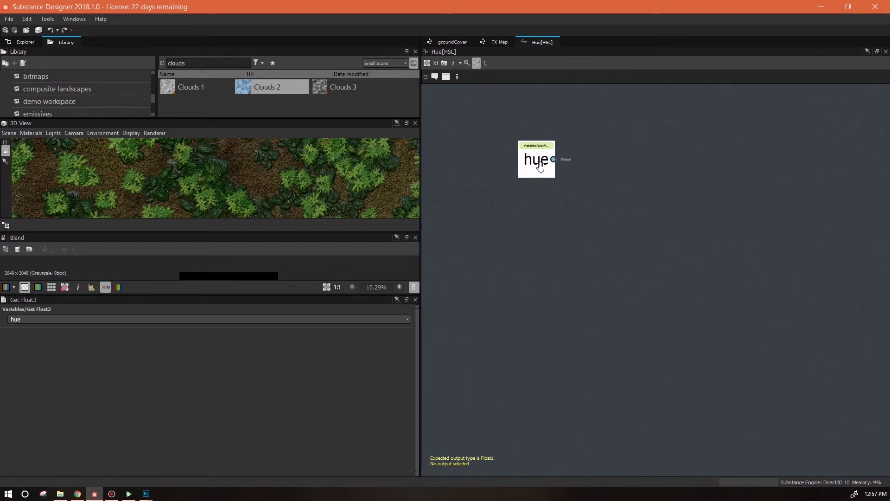
- Add a Swizzle Float1 node to the function and feed it from the hue variable node, keeping the X component
right_click(649, 191)
mouse_move(713, 197)
mouse_move(802, 199)
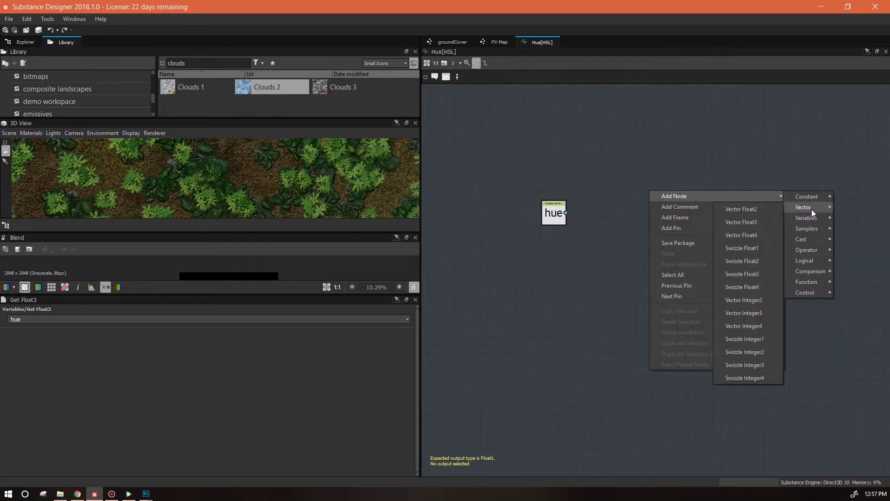
click(763, 246)
drag(638, 193, 566, 213)
drag(637, 218, 611, 218)
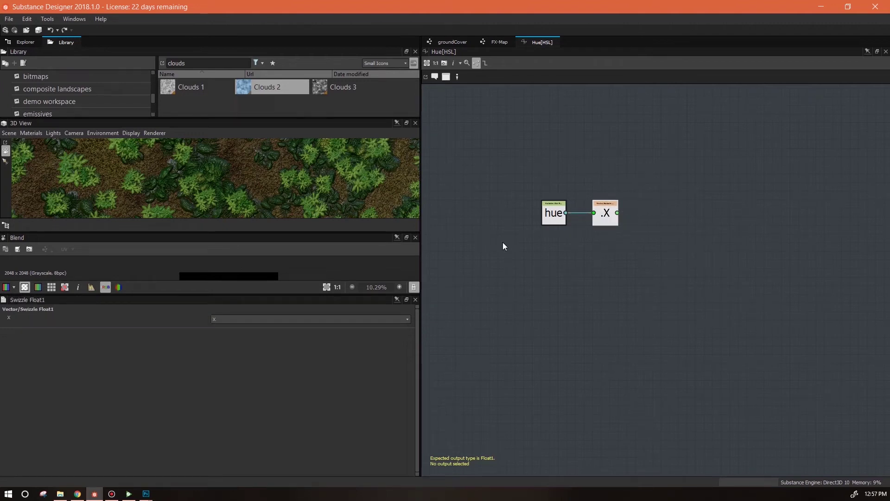
- Add a constant Float node with the value 0.5 above the swizzle node
right_click(671, 195)
mouse_move(803, 201)
mouse_move(832, 203)
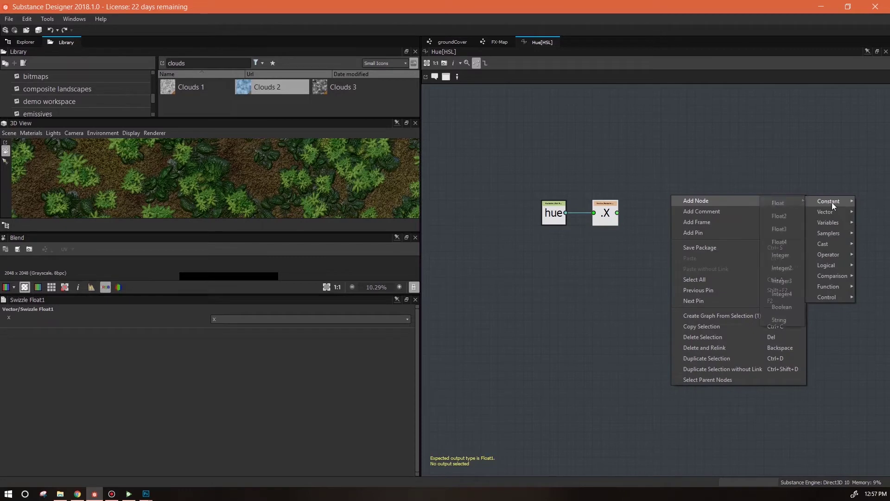
click(783, 203)
drag(660, 202, 655, 183)
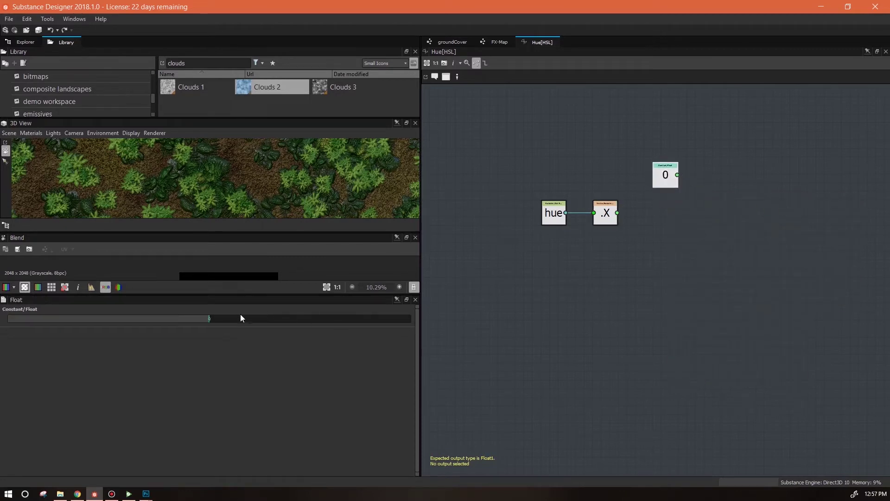
double_click(208, 318)
text(.5)
key(Return)
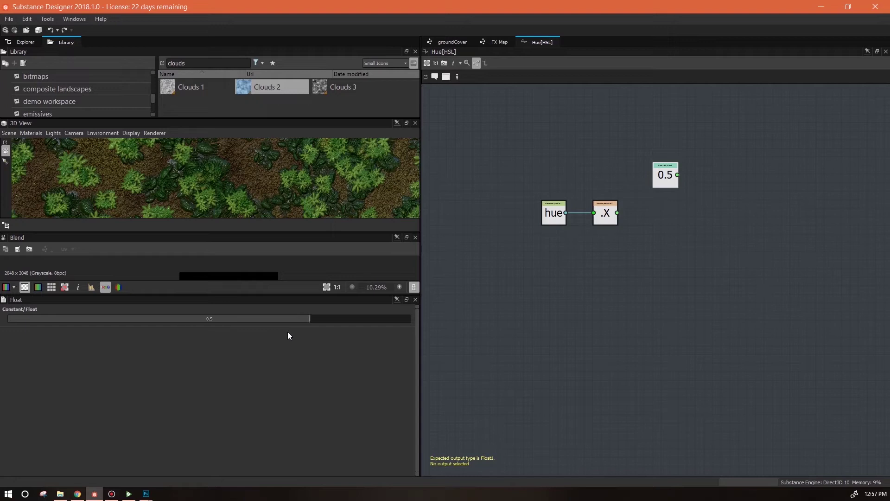
- Multiply the 0.5 constant by the swizzled hue, set the Multiplication node as output, and return to the groundCover graph
right_click(737, 211)
mouse_move(757, 215)
mouse_move(737, 269)
click(758, 297)
drag(677, 175, 617, 213)
right_click(732, 211)
click(747, 225)
drag(735, 213, 716, 211)
click(450, 41)
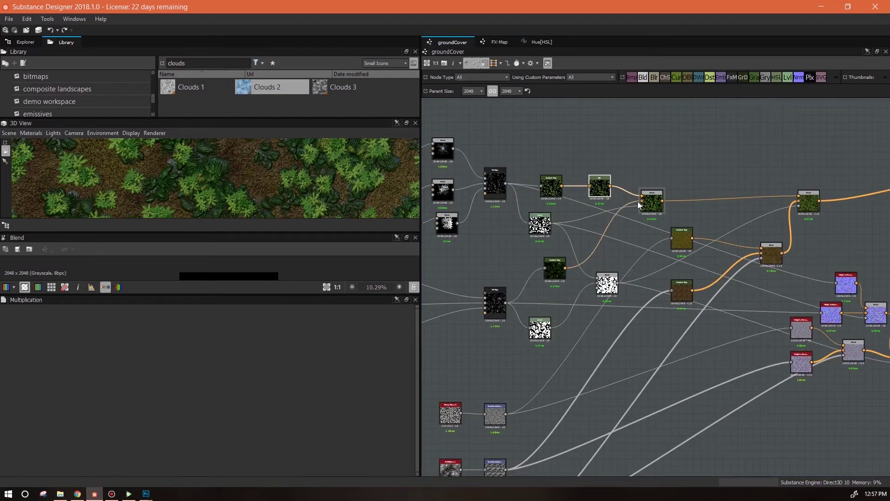
- Show the HSL node's output in an enlarged 2D view
double_click(600, 187)
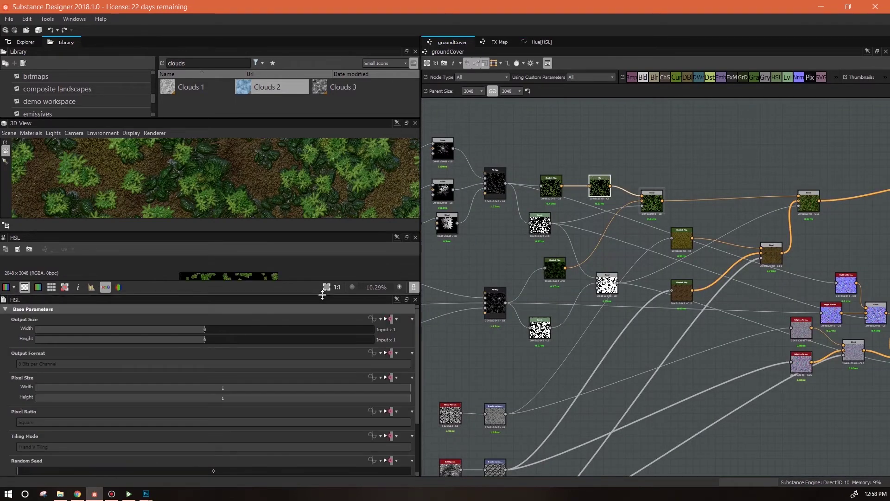
drag(326, 295, 326, 351)
scroll(332, 294, up, 5)
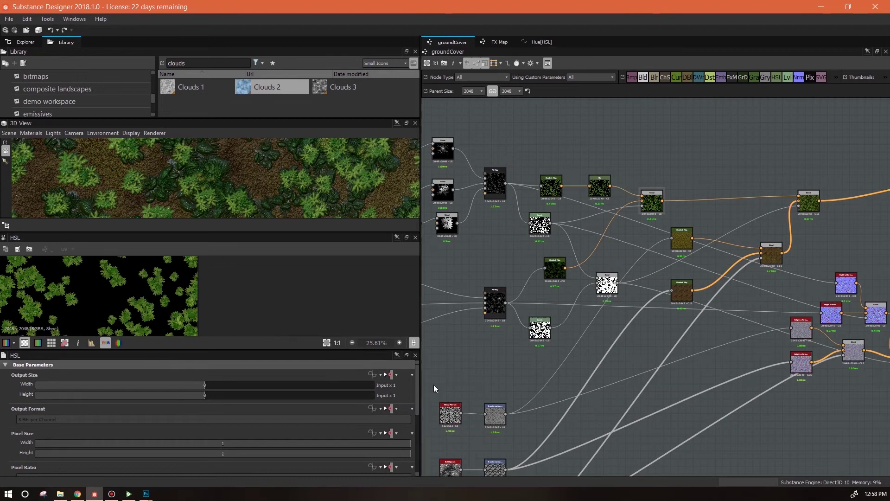
- Rename the identifier of the graph's hue input parameter to groundcoverHue
scroll(415, 463, down, 3)
click(426, 401)
scroll(404, 427, down, 5)
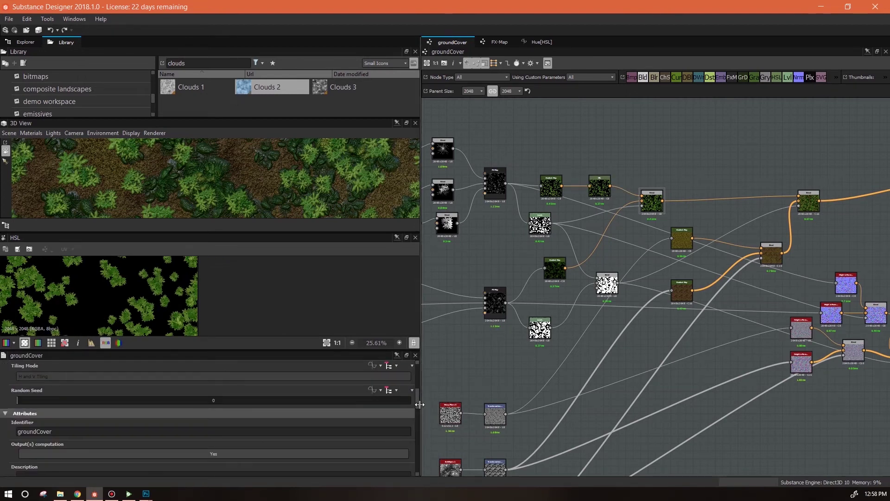
drag(422, 452, 421, 463)
click(20, 454)
scroll(123, 439, down, 2)
drag(77, 417, 19, 413)
text(groundcoverHue)
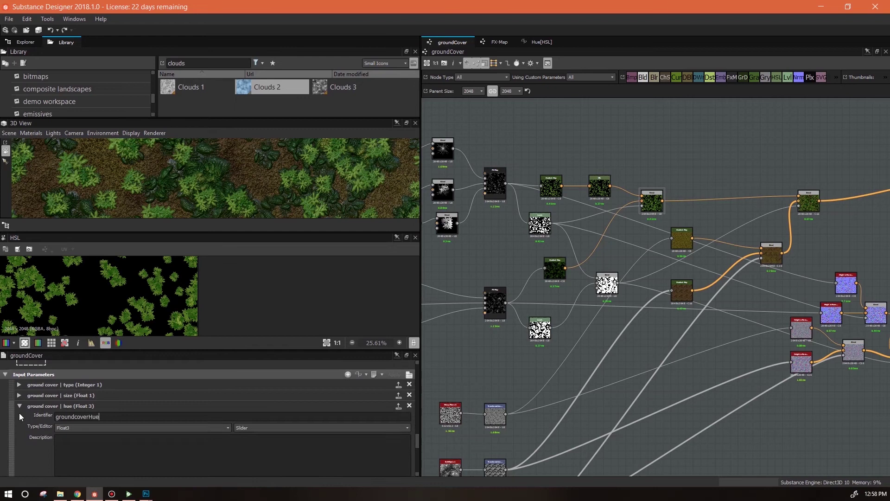
- Try low default values for the first hue component and return it to 1
scroll(418, 452, down, 5)
drag(410, 407, 72, 408)
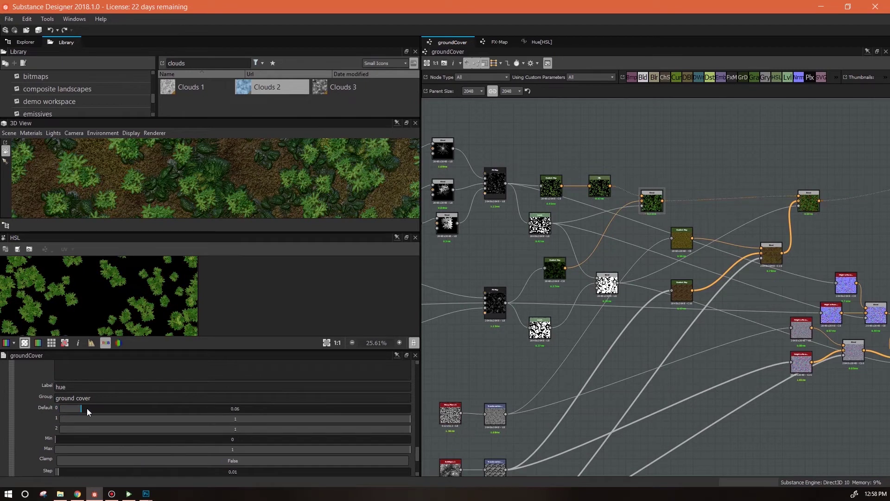
drag(153, 408, 423, 407)
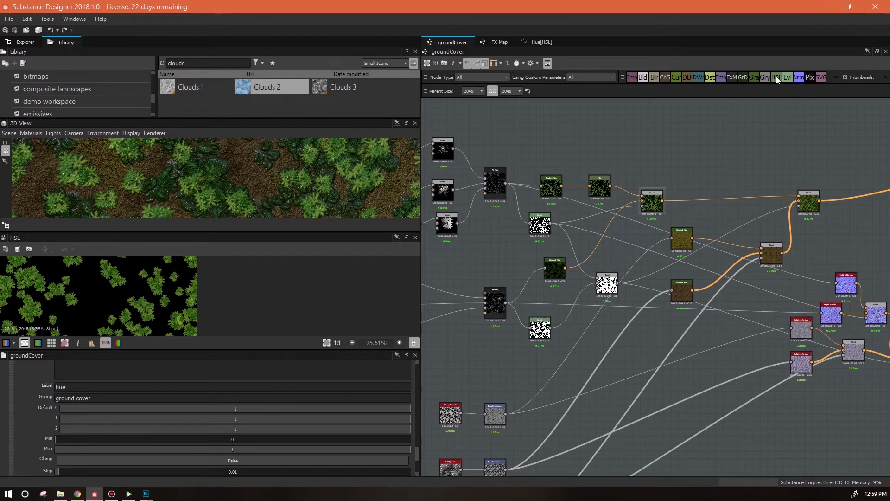
- Add a second HSL node fed by the tufts Gradient Map and paste the existing hue function's nodes into its hue function
drag(780, 77, 602, 141)
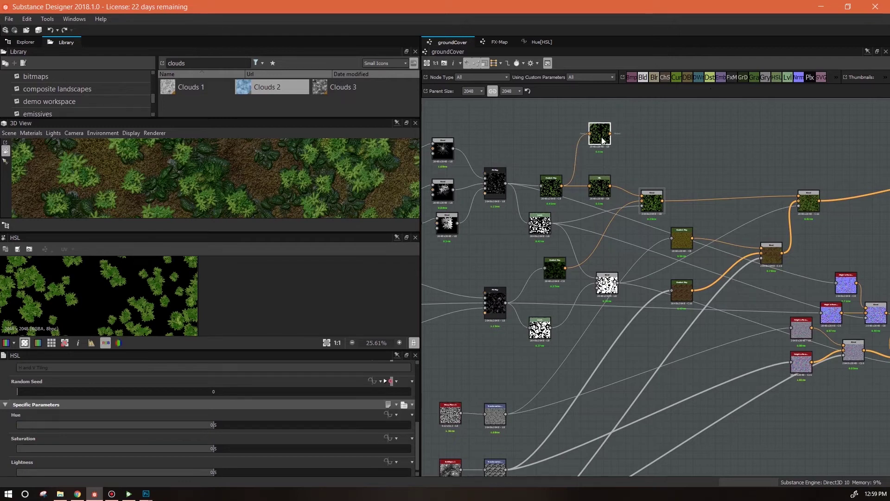
click(536, 42)
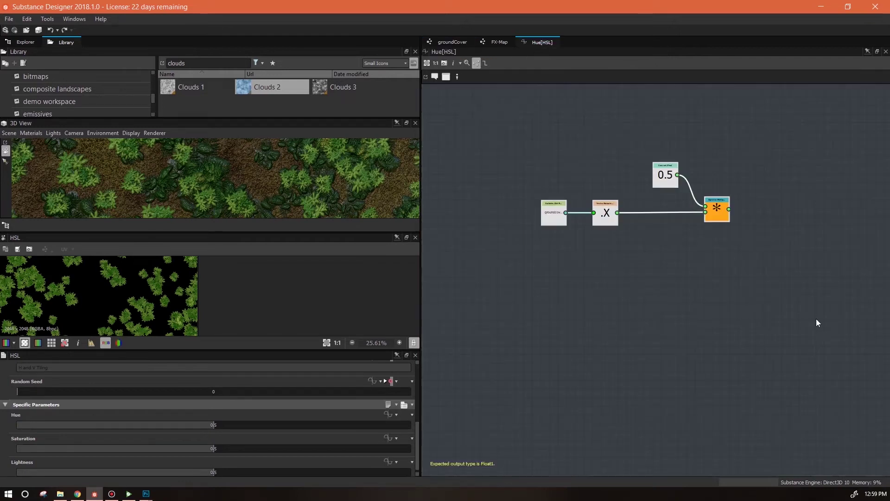
click(452, 42)
click(396, 414)
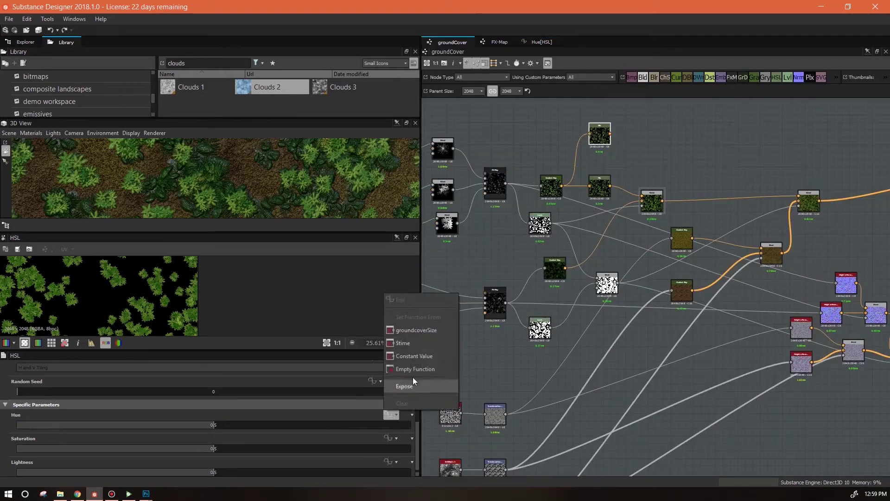
click(421, 369)
key(ctrl+v)
- Delete the constant and Multiplication nodes from the pasted function and set the swizzle node as its output
drag(671, 238, 761, 316)
key(Delete)
right_click(630, 298)
click(658, 333)
click(452, 41)
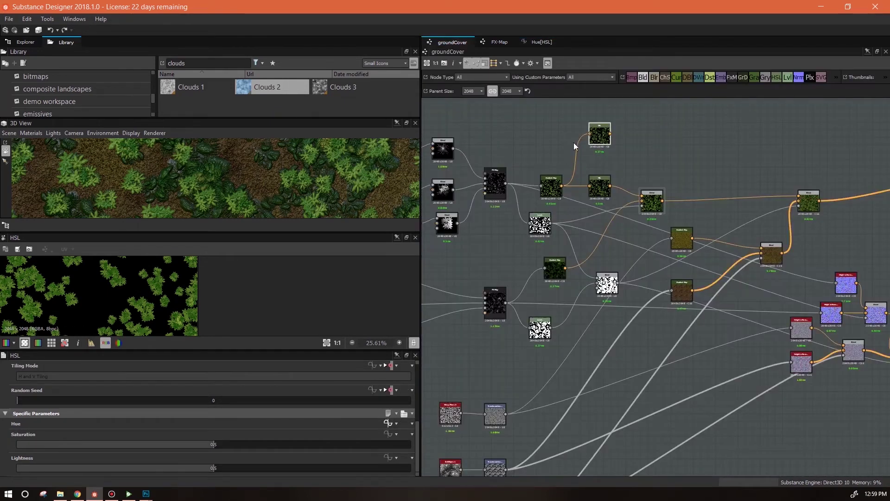
- Set the first hue component's default to 0.5 and connect the new HSL node to the plant Blend in place of the old one
click(473, 356)
drag(418, 413, 418, 448)
click(19, 451)
drag(407, 440, 235, 441)
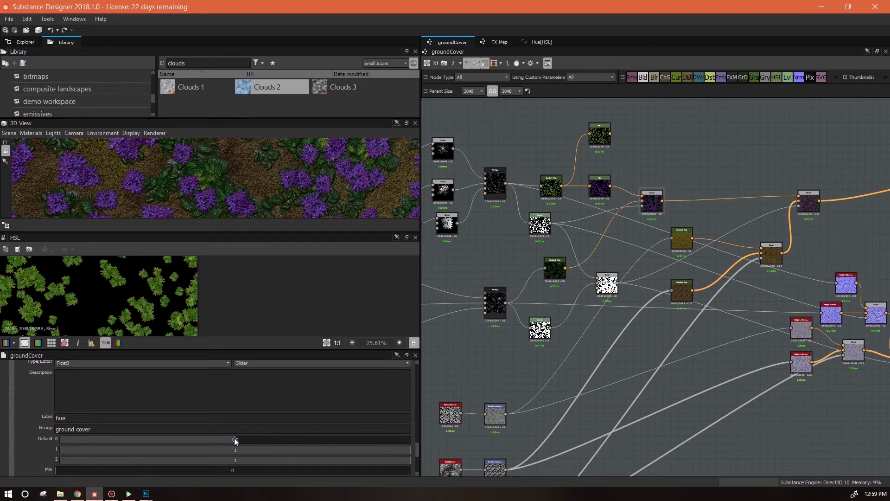
middle_drag(643, 140, 598, 157)
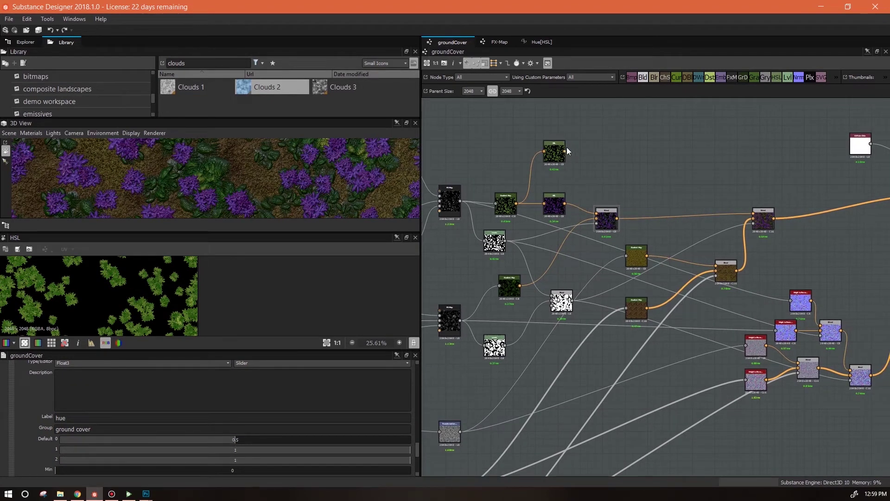
drag(582, 185, 596, 212)
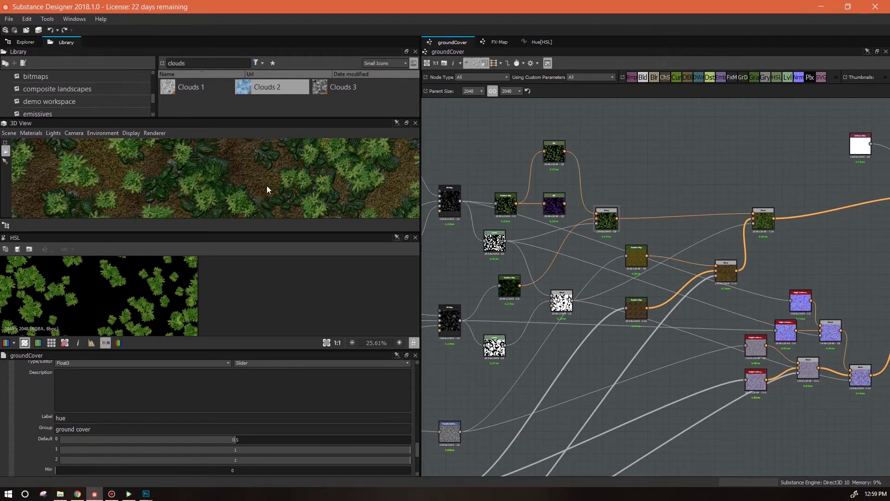
- Try lower default values for the first hue component, including 0.42, and settle on 0.45
mouse_move(237, 440)
mouse_down()
mouse_move(491, 444)
mouse_move(235, 446)
mouse_up()
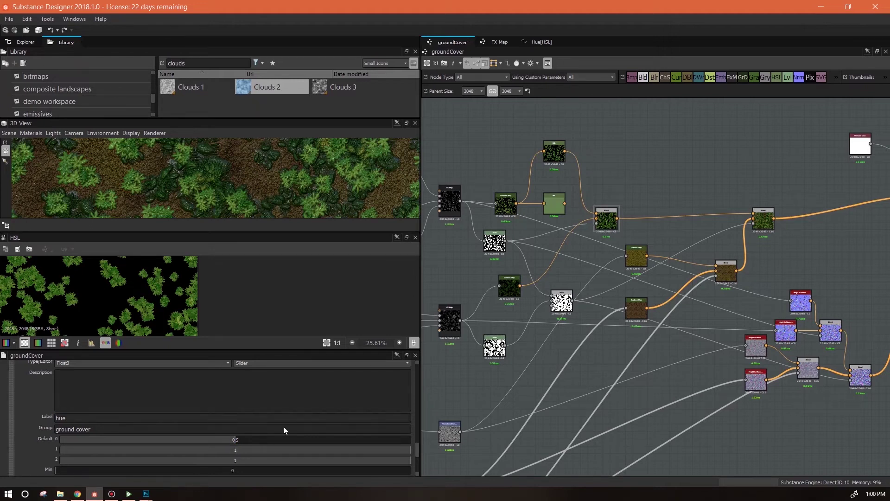
drag(233, 441, 206, 449)
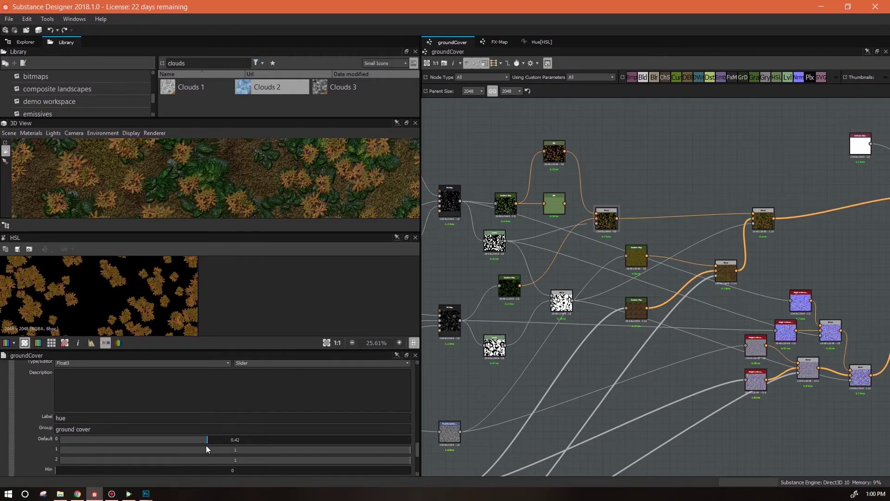
mouse_move(206, 445)
mouse_down()
mouse_move(273, 447)
mouse_move(266, 451)
mouse_move(265, 439)
mouse_move(216, 439)
mouse_up()
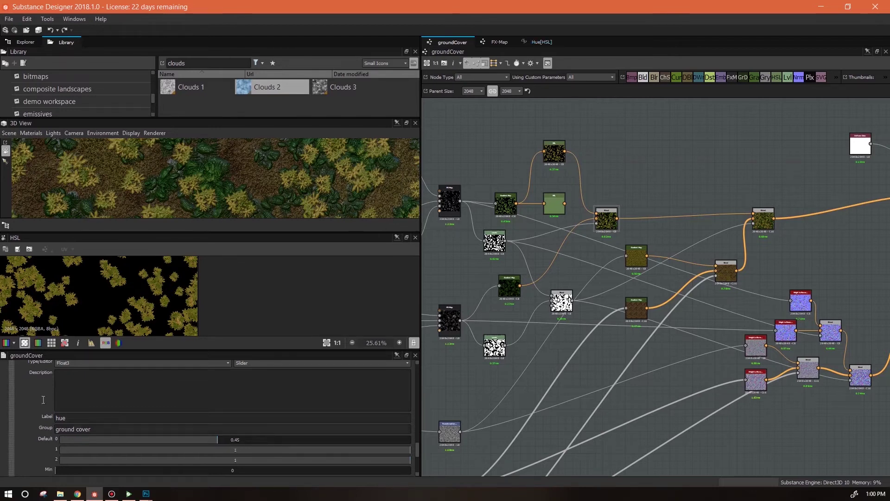
- Add a constant Float node with the value 0.1 to the new HSL node's hue function
click(538, 42)
right_click(674, 253)
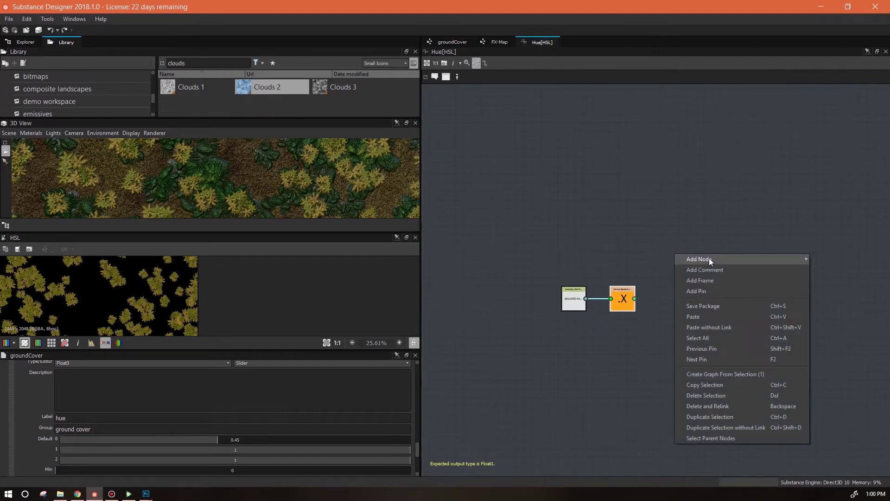
mouse_move(844, 260)
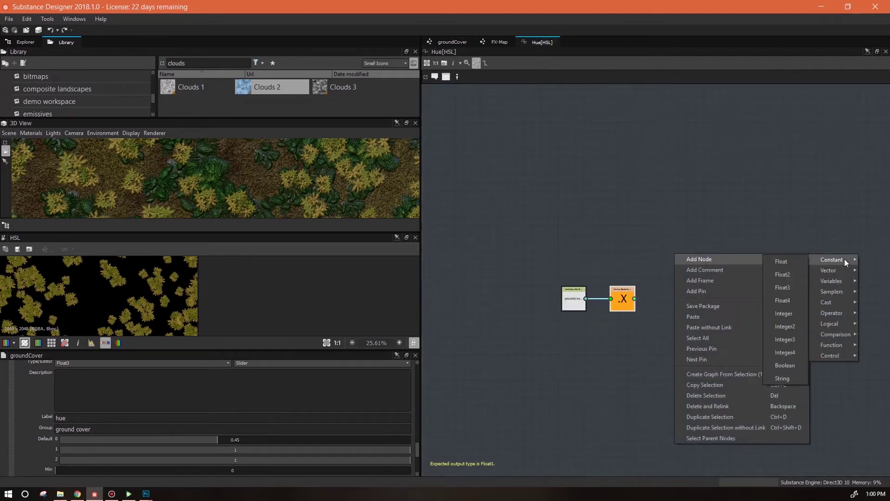
click(788, 261)
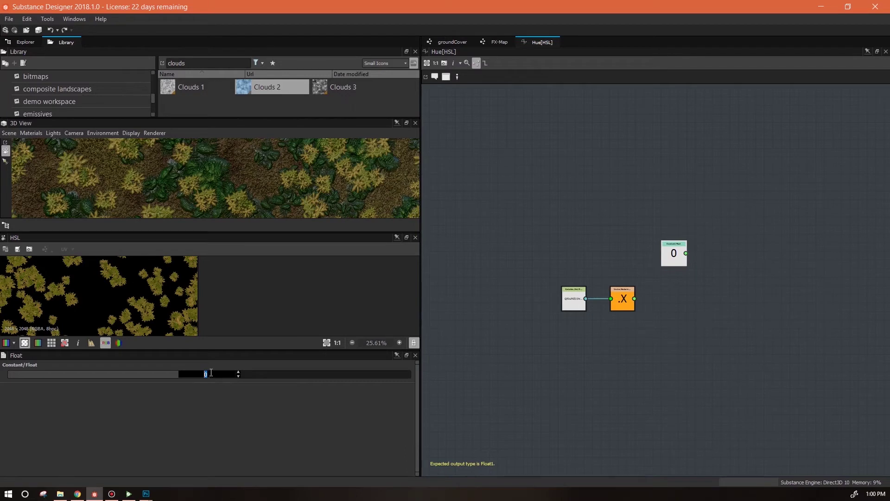
click(211, 373)
text(.1)
key(Return)
- Add a Multiplication node combining the 0.1 constant with the swizzled X component
right_click(724, 262)
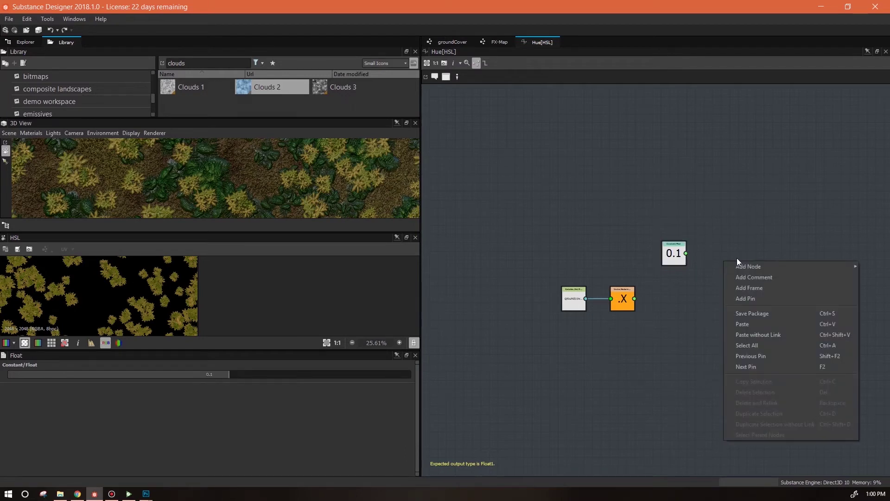
mouse_move(750, 268)
mouse_move(705, 319)
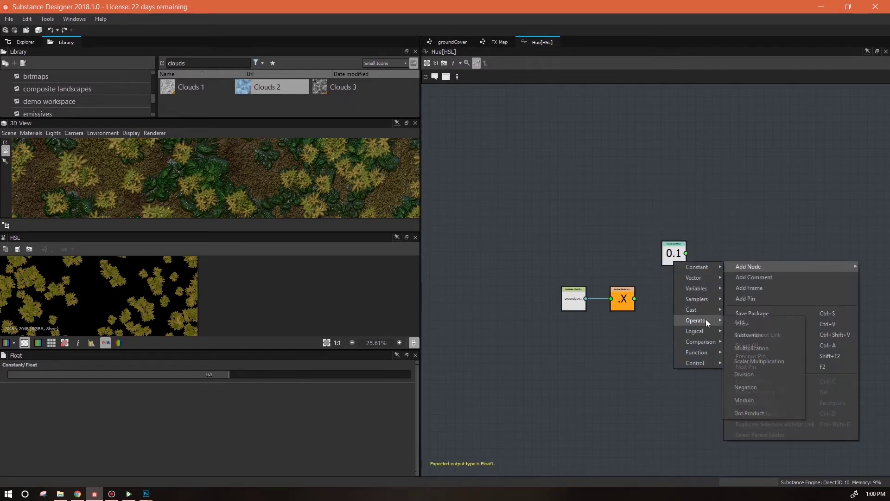
click(747, 346)
drag(676, 258, 683, 284)
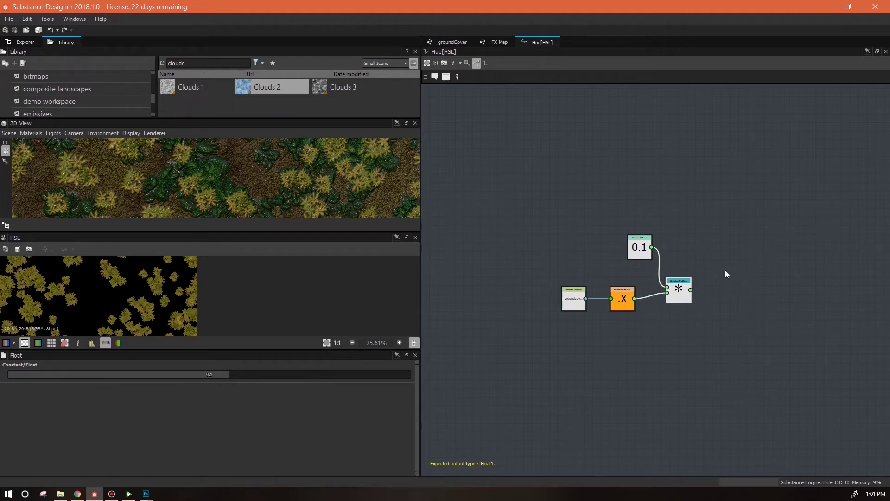
- Add an Add operator node and place it beyond the Multiplication node
right_click(697, 150)
mouse_move(818, 158)
mouse_move(844, 208)
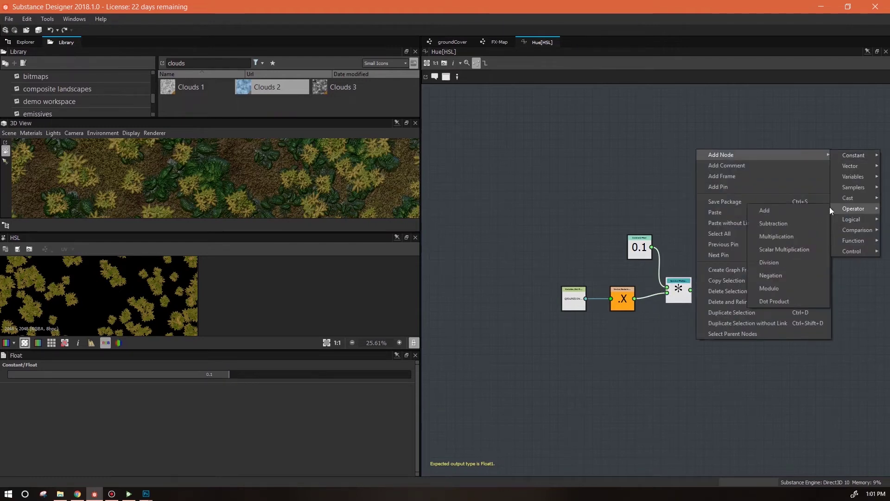
click(769, 208)
drag(720, 180, 785, 303)
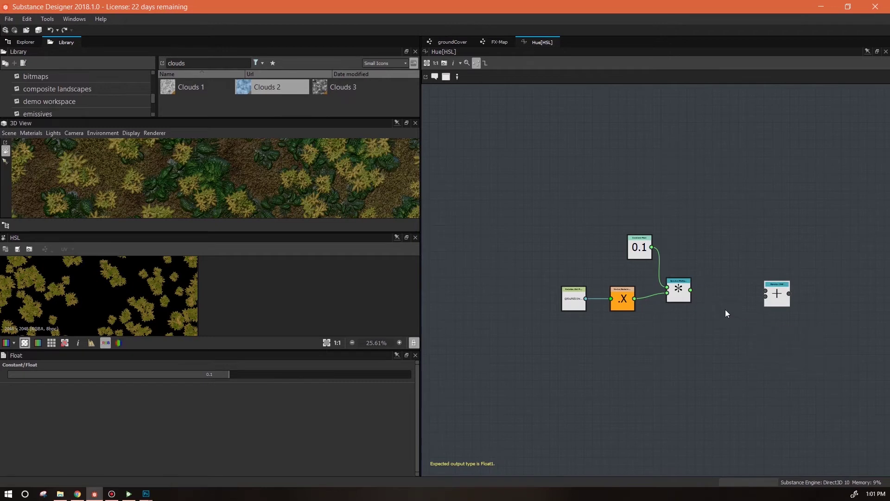
- Add a constant Float node with the value 0.45 and connect it to the Add node's second input
right_click(664, 336)
mouse_move(728, 154)
mouse_move(825, 149)
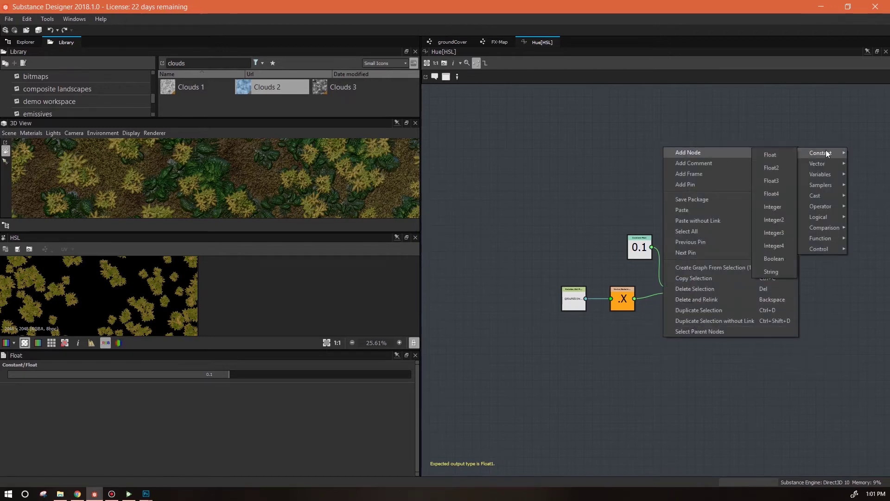
click(758, 153)
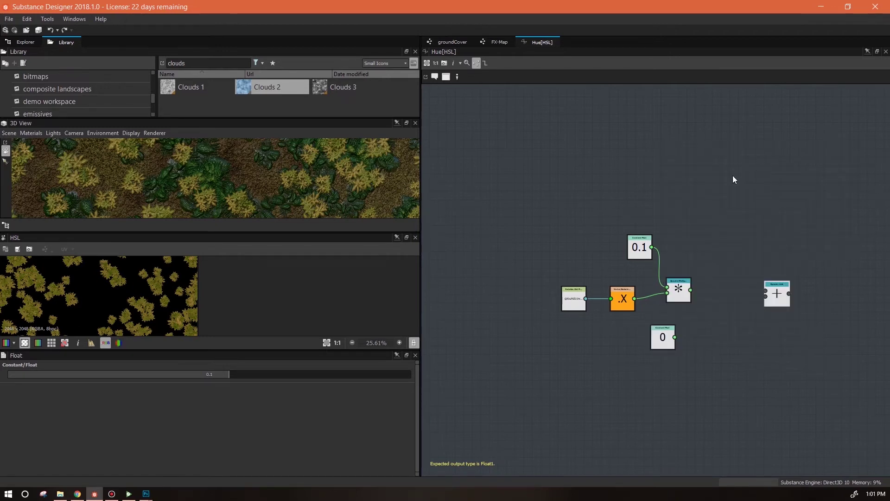
double_click(208, 373)
text(.4)
key(Return)
drag(661, 344, 636, 363)
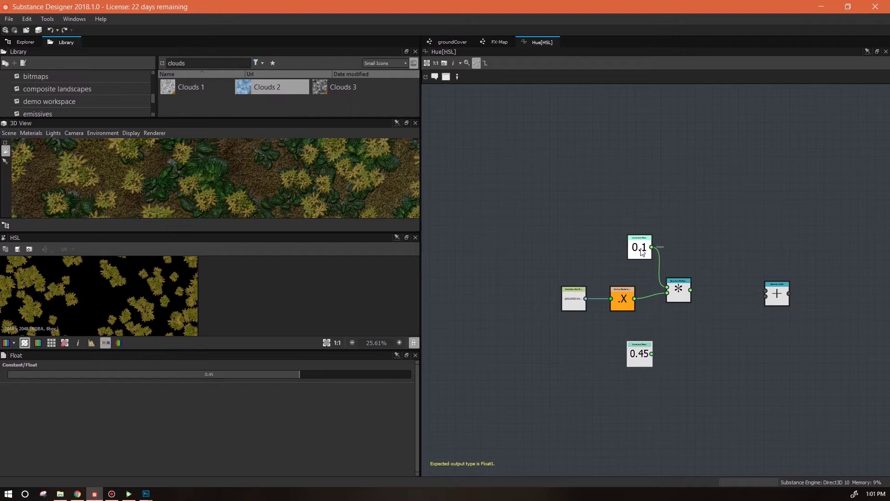
drag(652, 355, 766, 296)
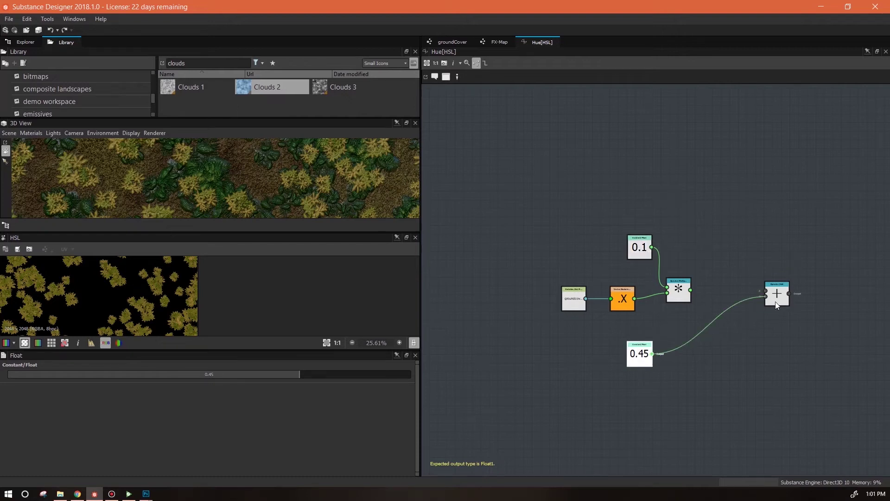
- Connect the Multiplication node to the Add node's first input, set Add as the output node and place it closer
drag(690, 290, 780, 296)
click(780, 296)
right_click(780, 297)
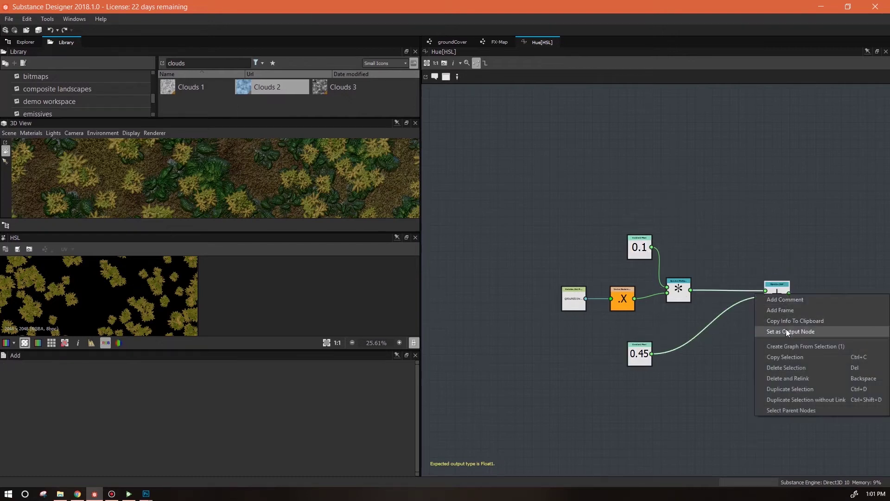
click(785, 329)
drag(770, 295, 735, 295)
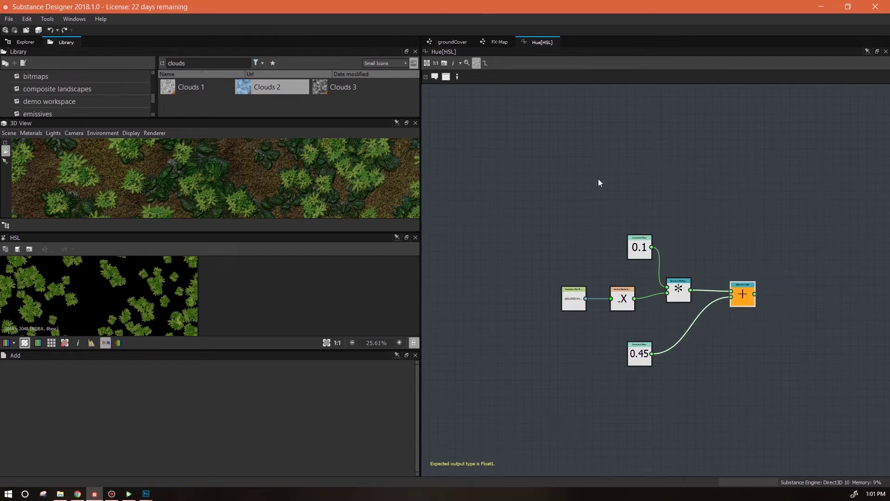
- In the groundCover graph, sweep the hue parameter's first default component down to 0 and set it to 0.3
click(453, 43)
double_click(442, 419)
drag(417, 374, 416, 464)
click(19, 451)
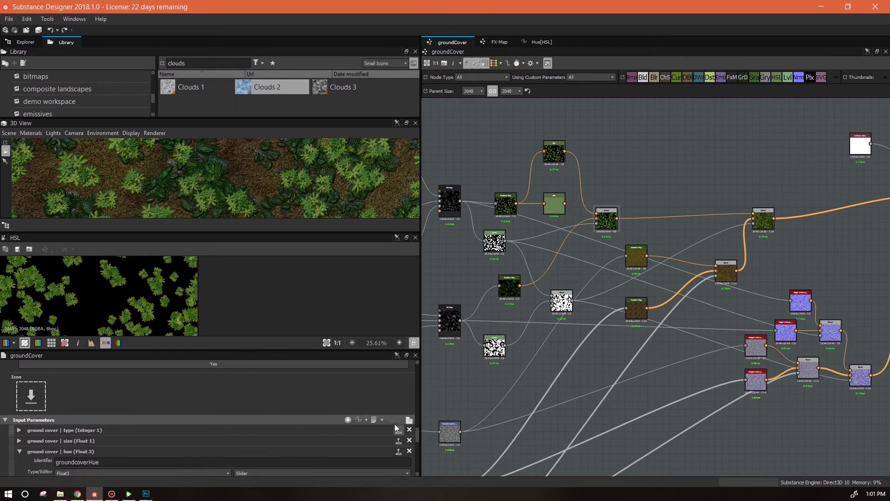
drag(419, 429, 418, 450)
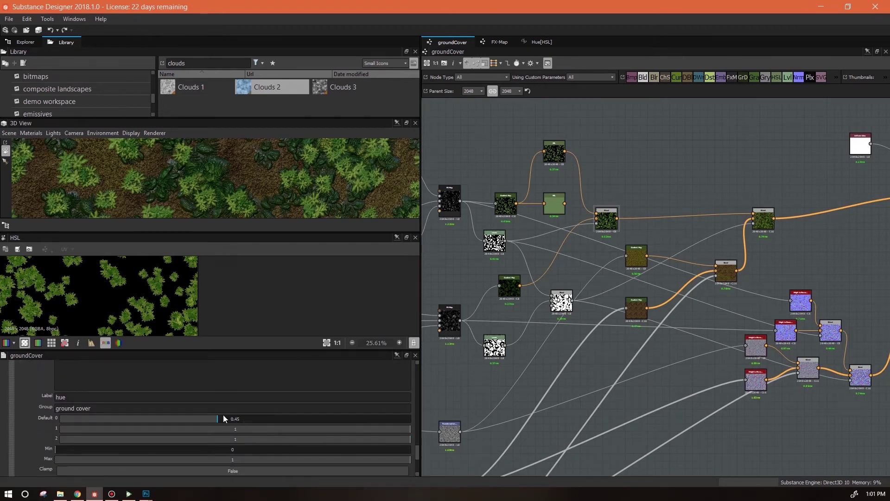
drag(216, 419, 16, 416)
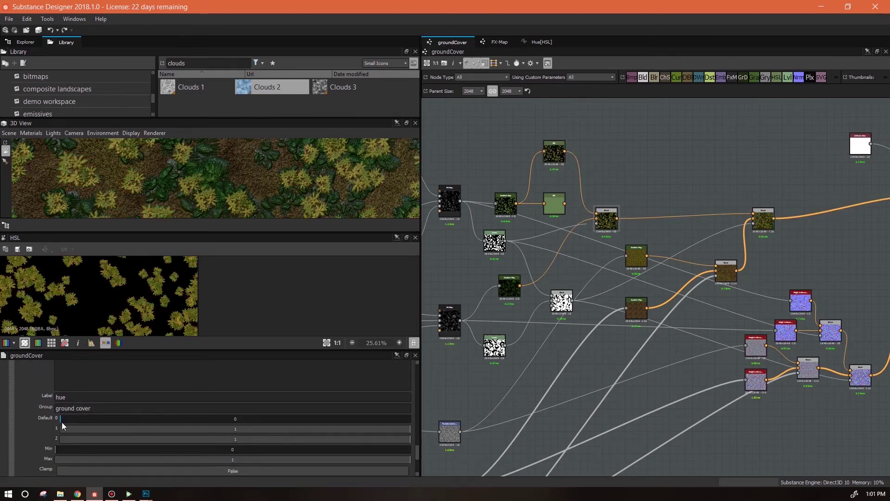
drag(60, 419, 231, 427)
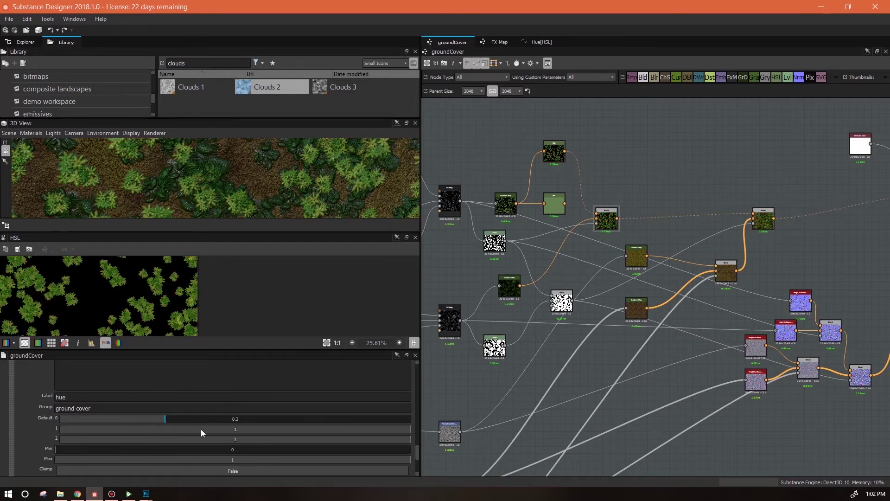
- Try an offset of about 0.12 in the hue function's lower Float constant and set it back to 0.45
click(546, 42)
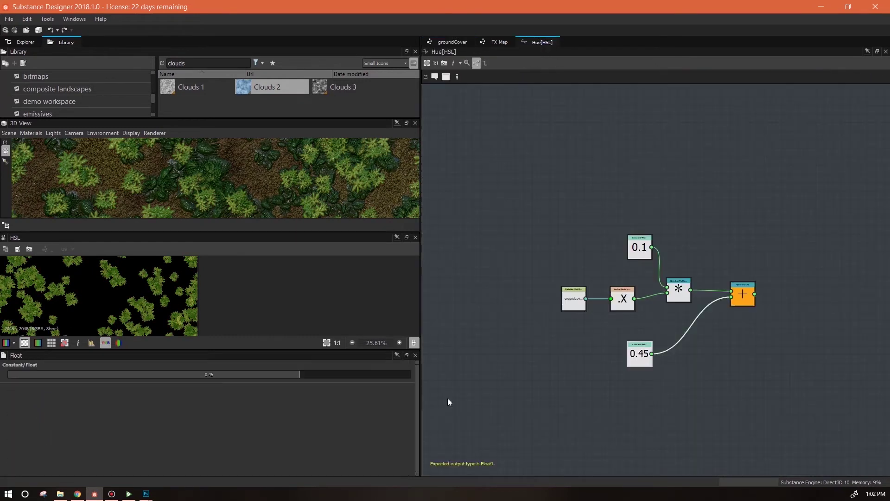
drag(276, 376, 234, 378)
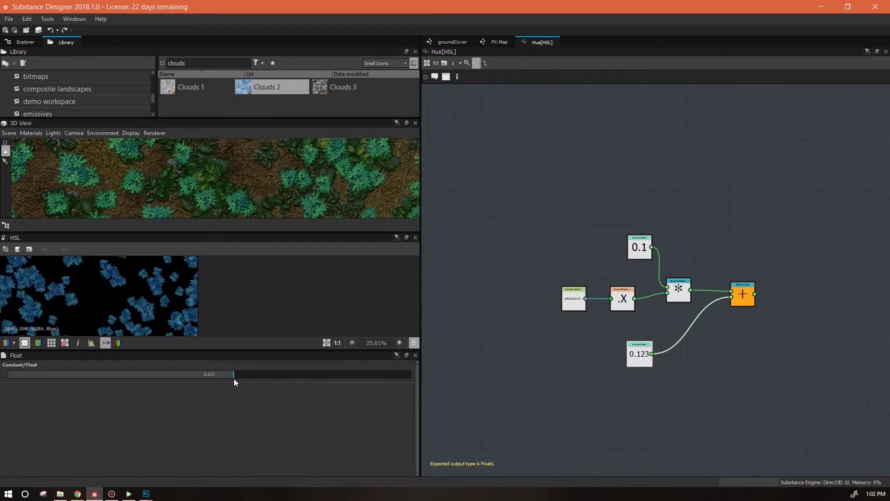
double_click(209, 374)
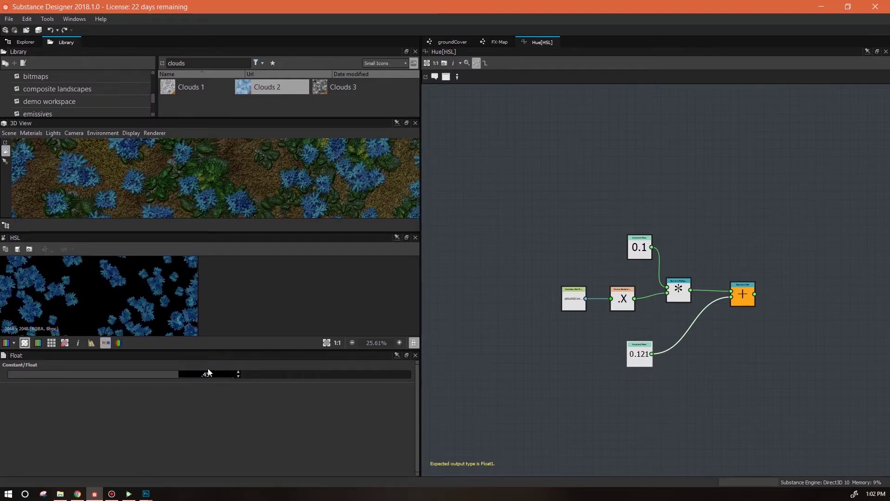
key(Return)
- Delete the unused HSL node in the groundCover graph and place the function-driven HSL node between the gradient map and the blend
click(451, 41)
middle_drag(684, 193, 694, 213)
drag(564, 169, 557, 134)
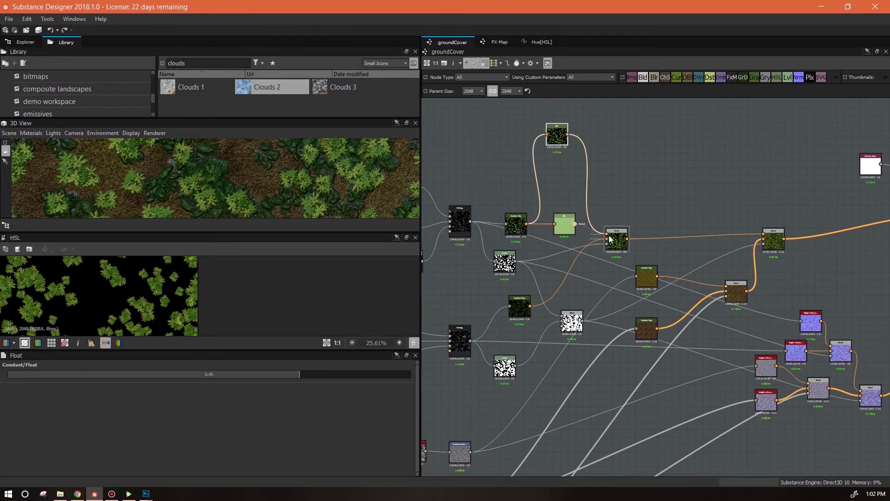
drag(610, 236, 608, 234)
drag(559, 220, 477, 138)
drag(567, 134, 605, 234)
key(Delete)
drag(557, 138, 569, 215)
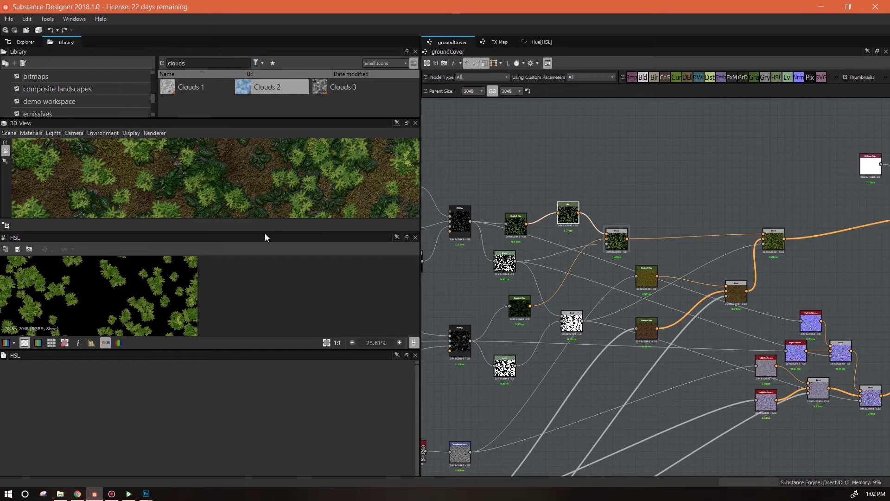
- Enlarge the 3D view to inspect the plants and move the HSL node a little above its neighbouring nodes
drag(265, 233, 274, 289)
drag(280, 236, 266, 220)
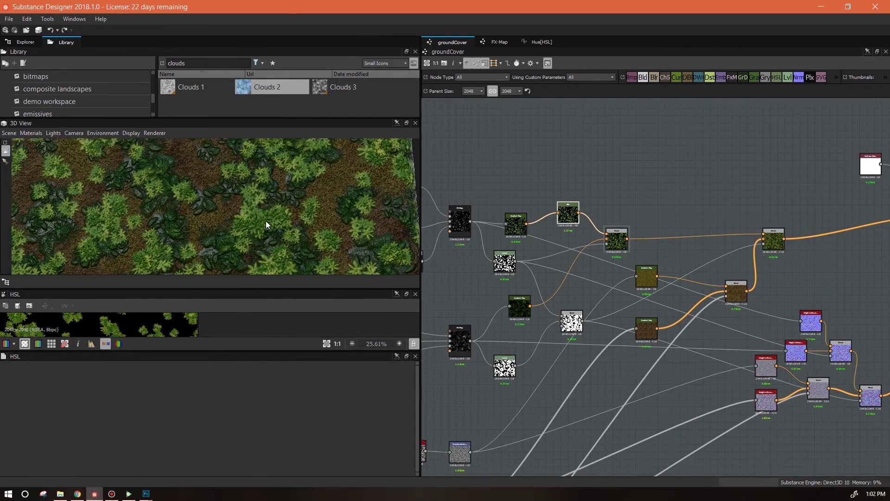
drag(568, 214, 565, 188)
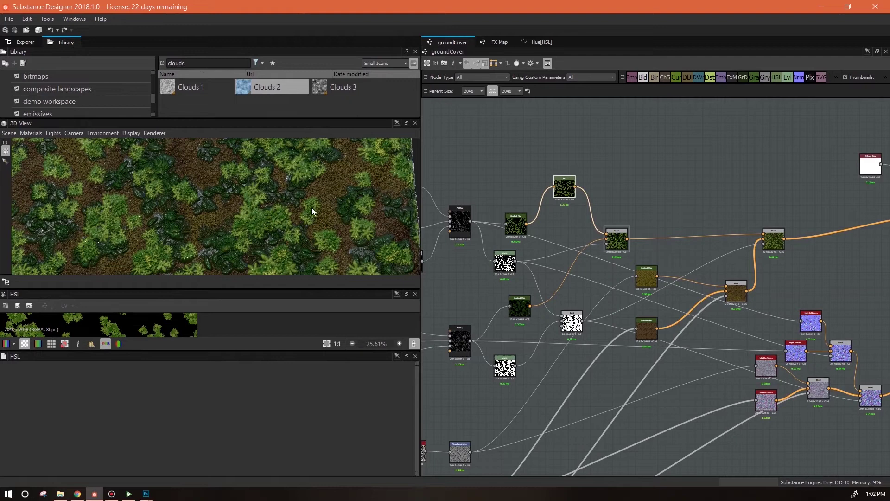
middle_drag(562, 254, 649, 253)
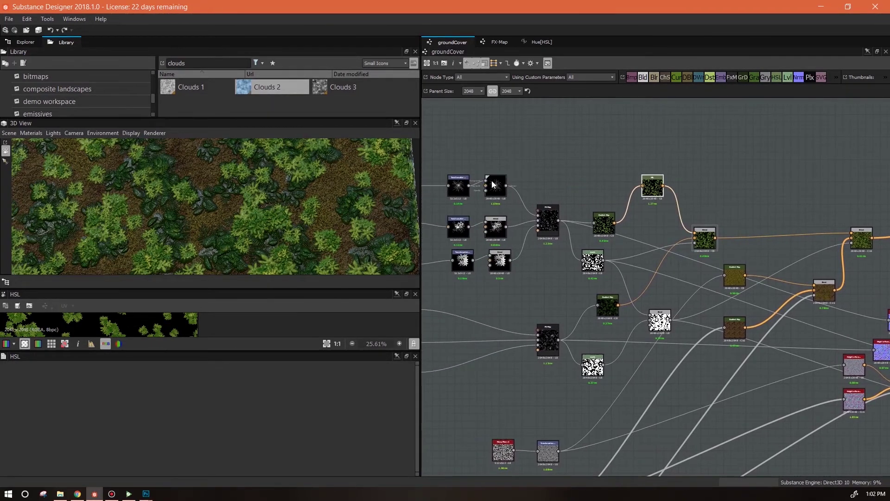
- Lower the HSL node's lightness to 0.46
click(652, 185)
drag(417, 411, 425, 475)
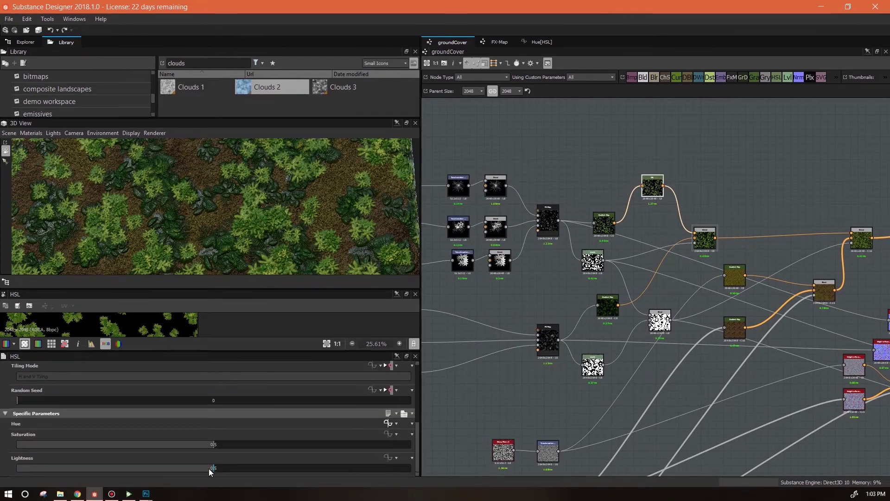
mouse_move(211, 468)
mouse_down()
mouse_move(262, 473)
mouse_move(162, 470)
mouse_move(204, 474)
mouse_up()
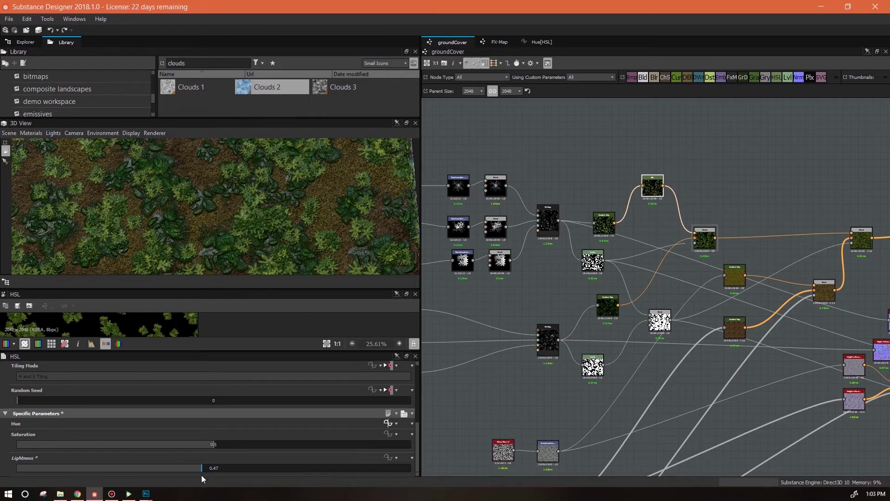
drag(201, 475, 198, 474)
- Try type 2, type 1 and type 3 as the default of the ground cover type parameter
click(519, 304)
drag(419, 402, 418, 458)
click(19, 430)
click(381, 431)
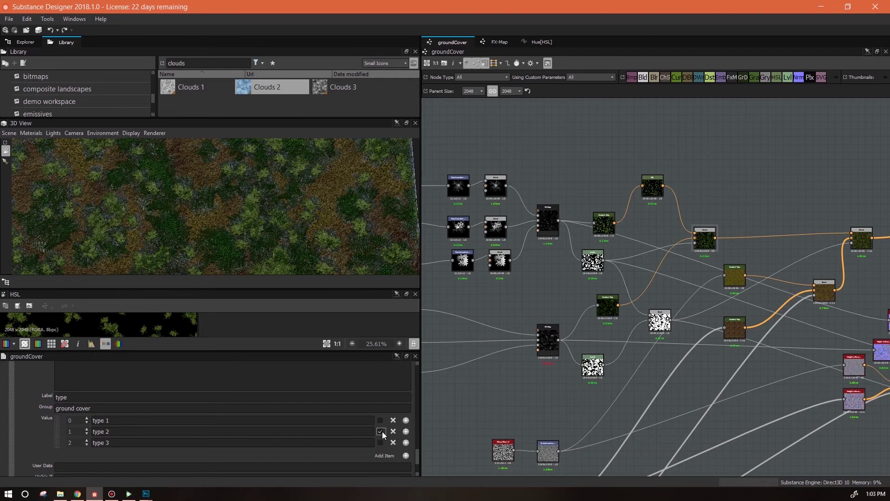
click(381, 420)
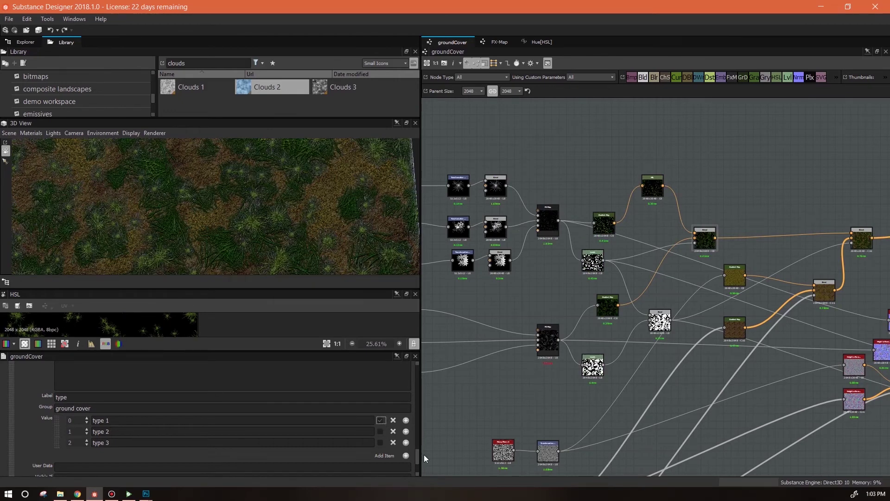
click(381, 442)
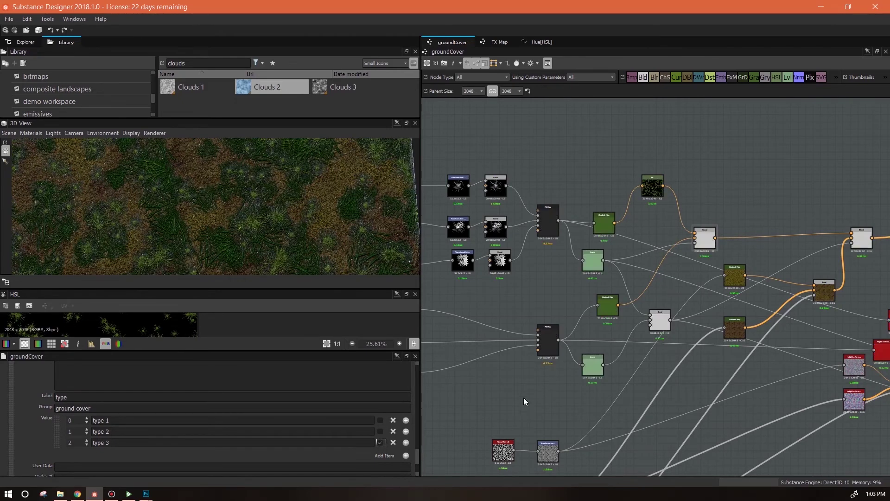
- Set the default of the ground cover type parameter to type 1
click(656, 192)
double_click(608, 241)
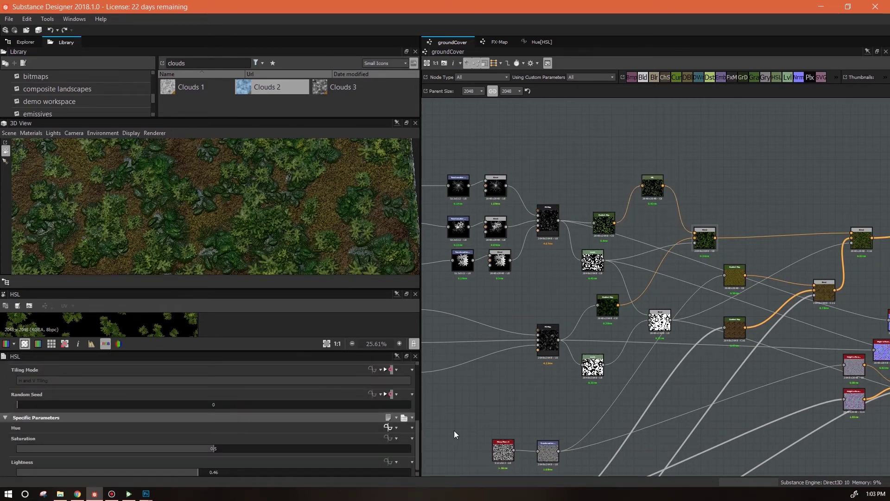
drag(418, 400, 423, 464)
click(19, 429)
scroll(419, 440, down, 3)
click(381, 404)
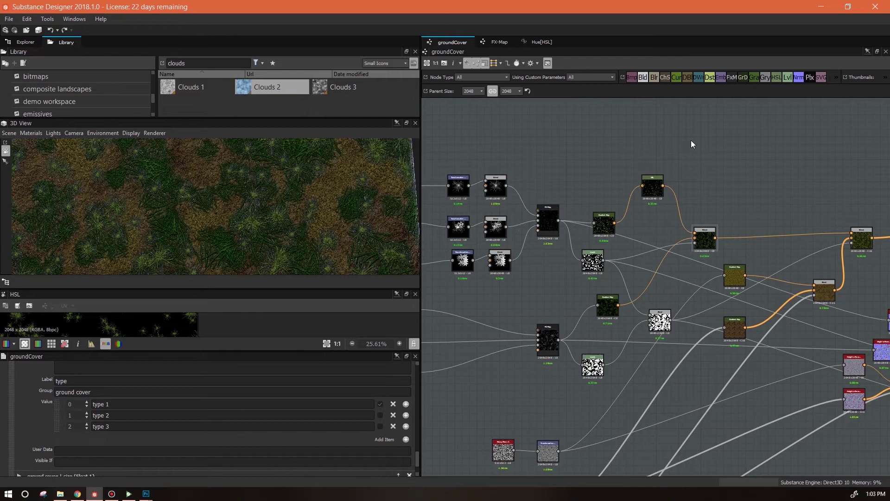
- Drive the HSL node's lightness with an empty function and open that function for editing
click(660, 186)
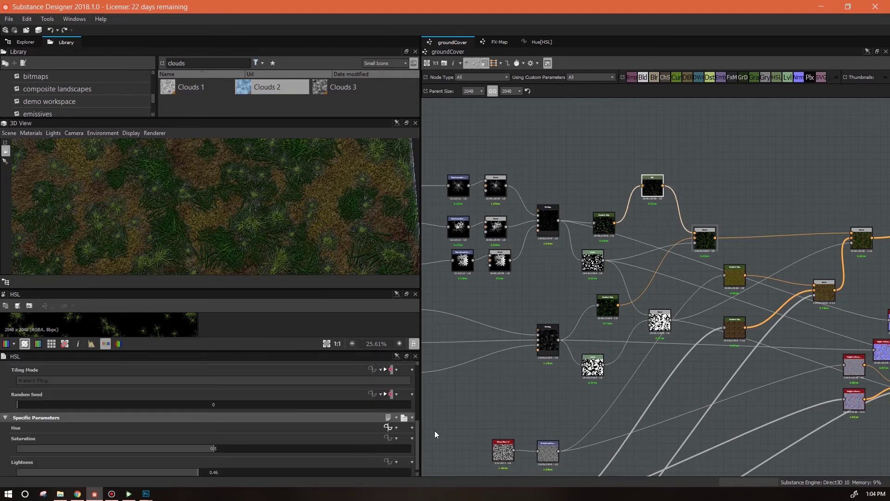
drag(416, 432, 419, 445)
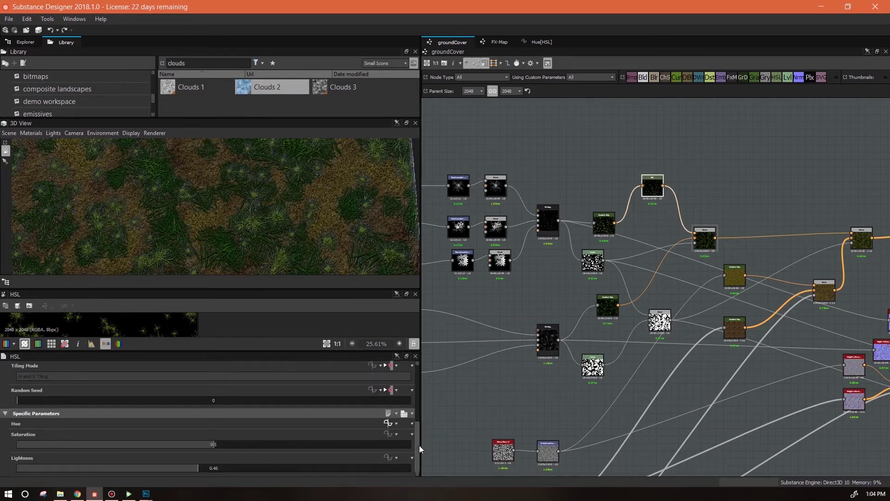
click(386, 458)
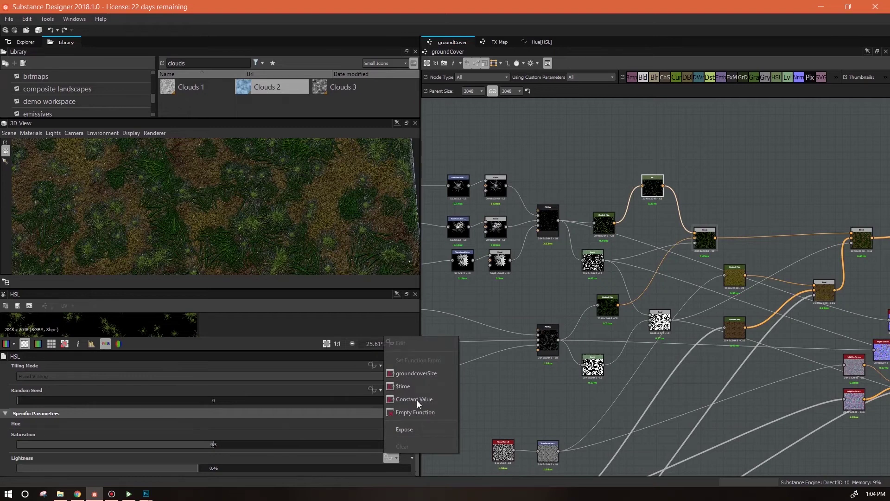
click(414, 412)
click(387, 471)
- Add a Get Integer node that reads the ground cover type variable
right_click(531, 168)
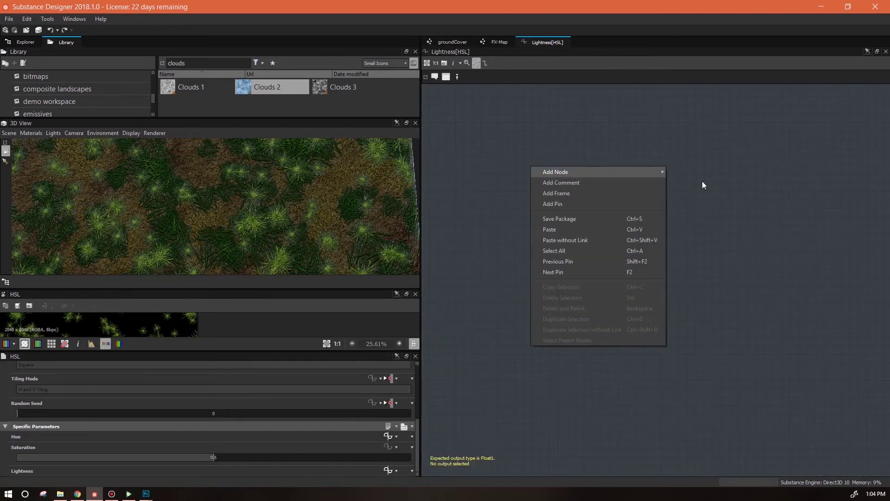
mouse_move(703, 193)
click(748, 257)
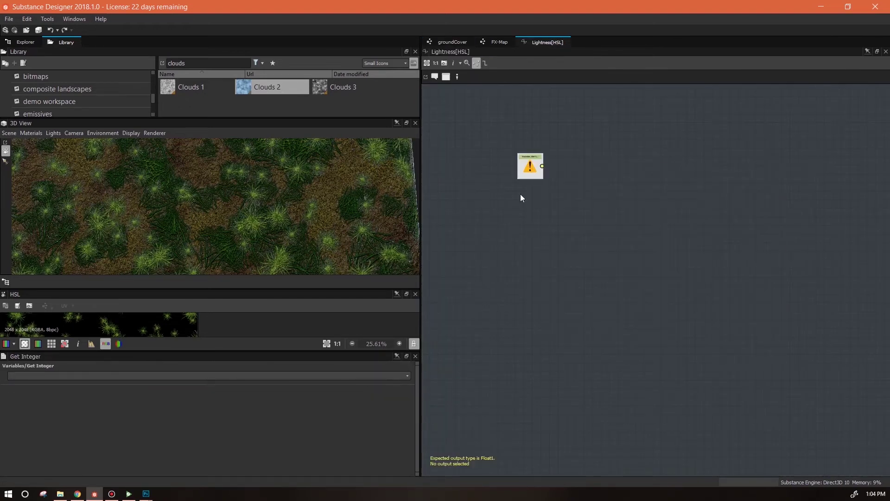
click(407, 375)
click(392, 388)
drag(528, 169, 501, 160)
- Add an If...Else node beside the variable node, duplicate it and place the copy lower and further along
right_click(555, 160)
mouse_move(714, 197)
click(756, 198)
drag(557, 160, 580, 161)
key(ctrl+d)
drag(648, 242, 631, 213)
- Add a constant Float node, duplicate it twice and line up the three nodes below the If...Else nodes
right_click(559, 263)
mouse_move(723, 292)
click(758, 299)
drag(559, 264, 562, 329)
key(ctrl+d)
key(ctrl+d)
drag(656, 280, 613, 328)
drag(656, 280, 670, 332)
- Set the three constant Float nodes to 0.5
click(562, 330)
click(209, 375)
text(0.5)
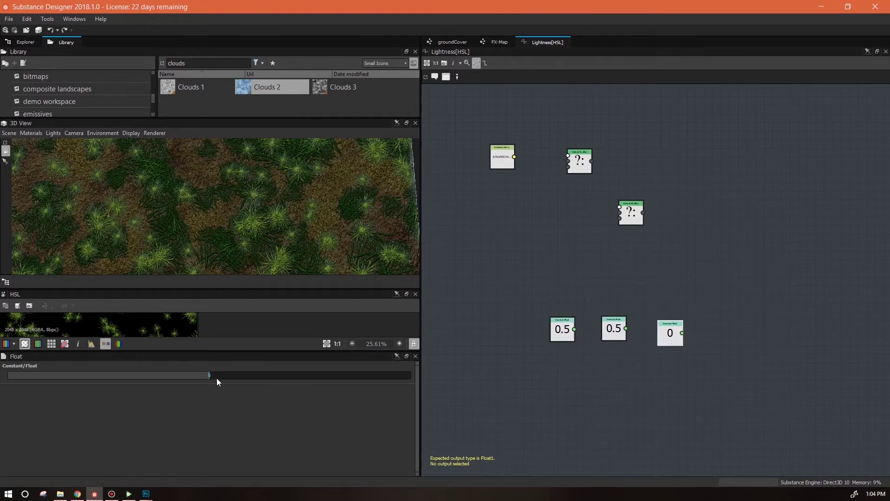
text(0.5)
key(Return)
- Add a constant Integer node with the value 0 under the variable node and a duplicate below it set to 1
right_click(504, 205)
mouse_move(579, 209)
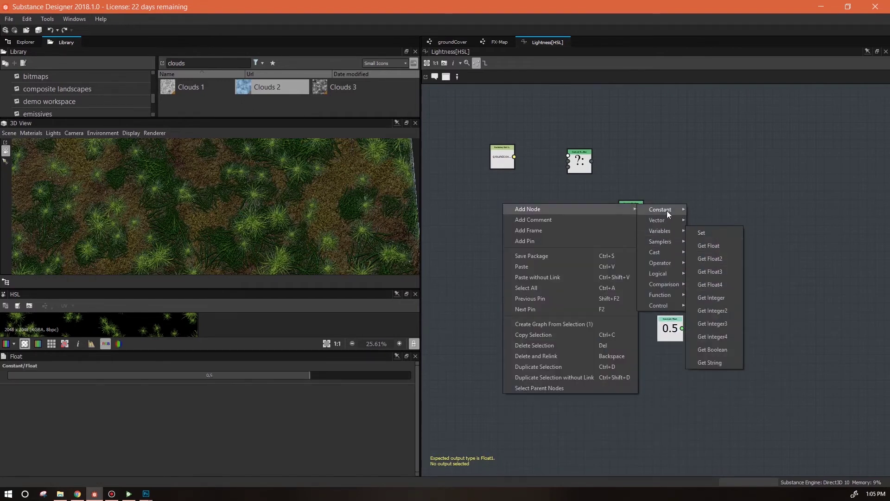
mouse_move(663, 210)
click(714, 263)
click(502, 206)
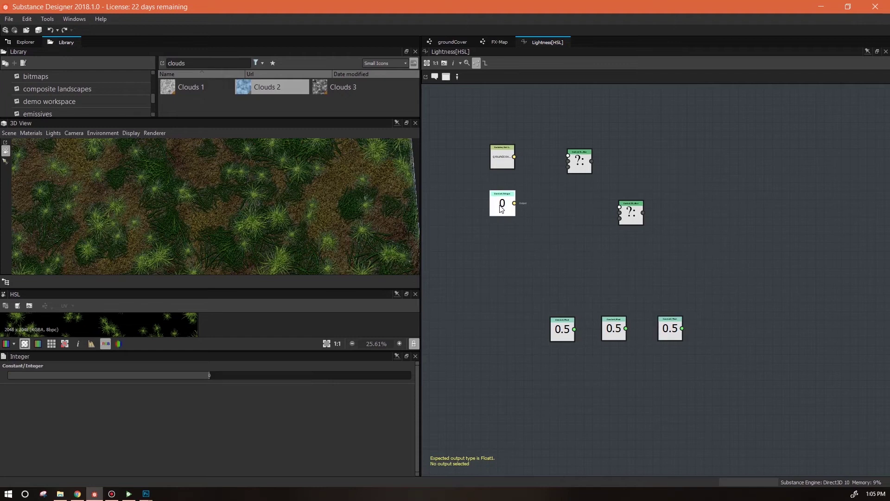
key(ctrl+d)
click(501, 250)
click(209, 376)
- Spread the three 0.5 Float nodes further along below the If...Else nodes
middle_drag(742, 241, 773, 258)
drag(719, 347, 774, 343)
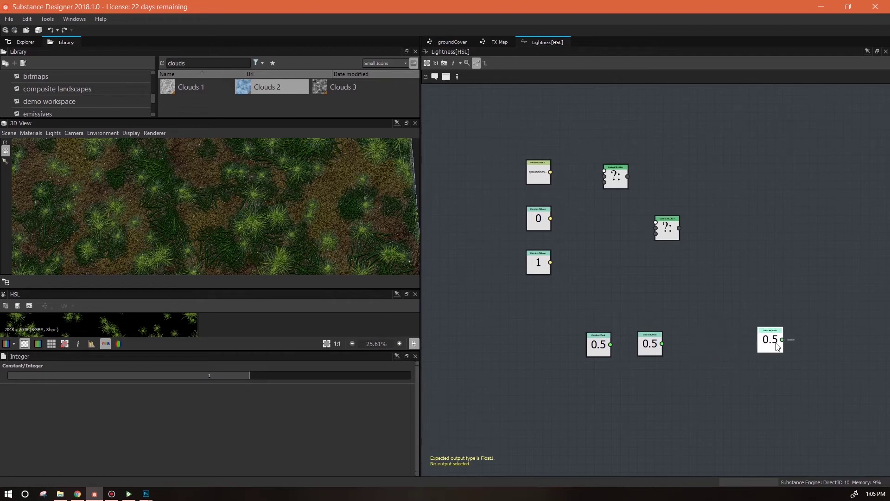
drag(654, 349, 718, 344)
drag(599, 346, 642, 342)
- Add an Equal comparison node next to the integer constants and make a copy of it
right_click(574, 195)
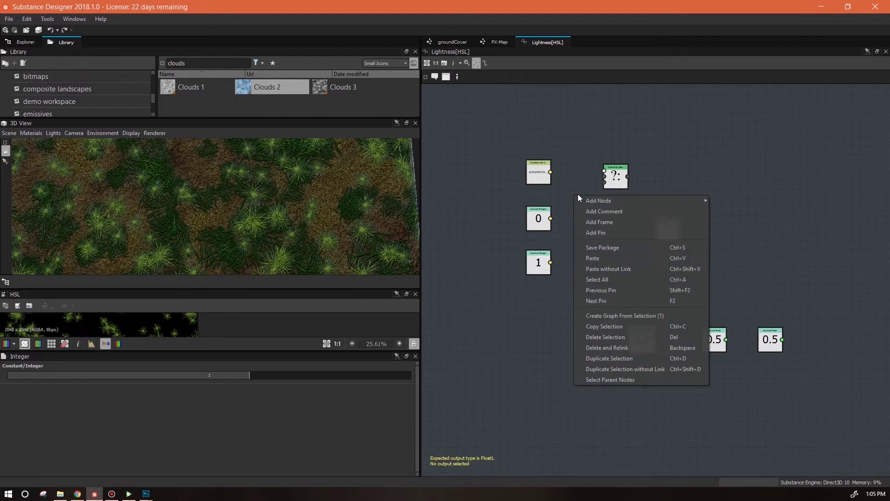
mouse_move(591, 201)
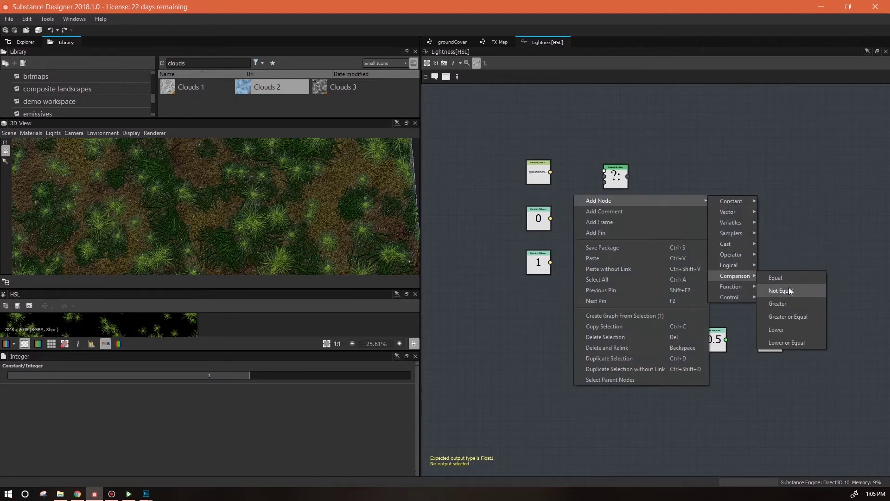
click(786, 282)
click(574, 197)
key(ctrl+c)
key(ctrl+v)
- Spread out the two If...Else nodes and place each Equal node between the integer inputs and the If...Else nodes
drag(620, 179, 653, 171)
drag(668, 230, 719, 212)
drag(578, 200, 594, 198)
drag(661, 285, 630, 268)
- Compare the type variable with 0 as the first If...Else condition and connect the first 0.5 constant to its if path
drag(550, 172, 578, 197)
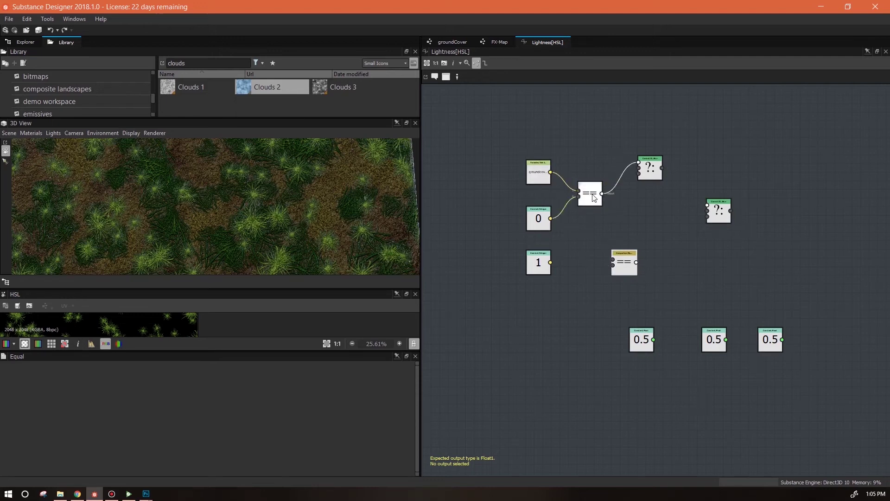
drag(589, 195, 590, 177)
drag(654, 339, 639, 168)
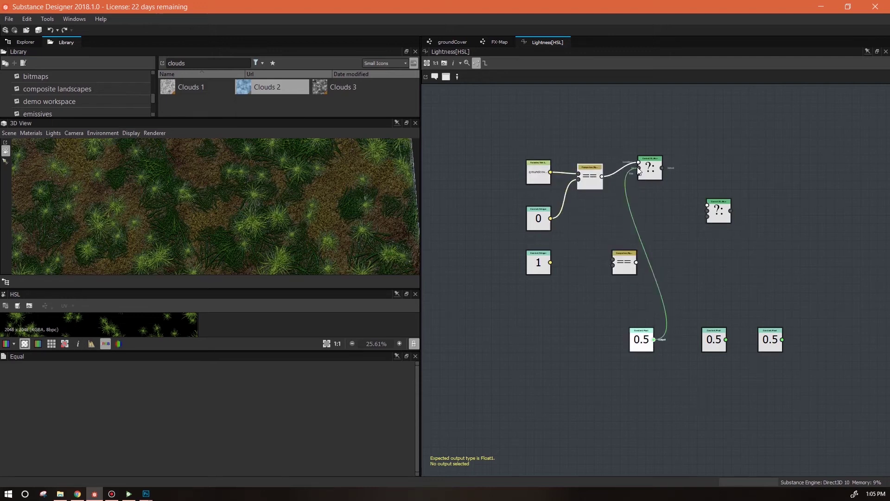
drag(642, 339, 619, 342)
- Move the second Equal node under the first and connect the integer 1 and the type variable to its inputs
drag(624, 263, 607, 219)
click(560, 226)
drag(560, 258, 595, 222)
drag(550, 172, 609, 231)
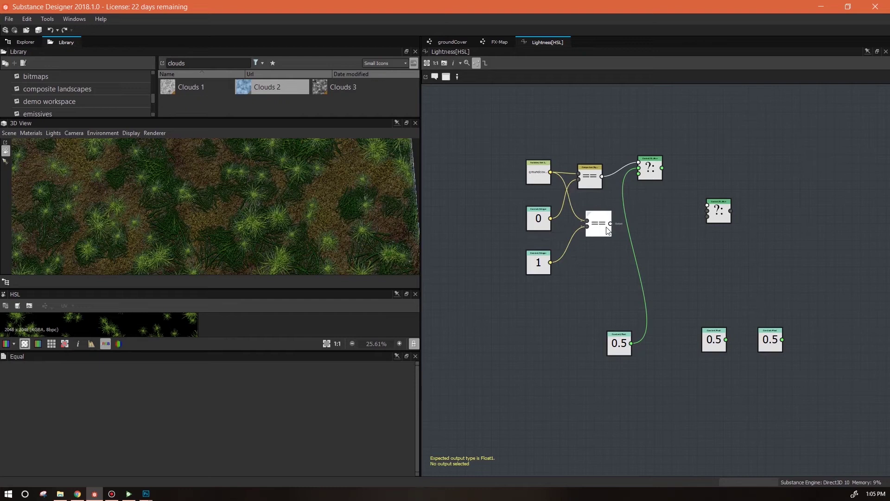
- Connect the second If...Else to the second Equal, the two remaining 0.5 constants and the first If...Else, and set the first If...Else as output node
drag(719, 214, 639, 231)
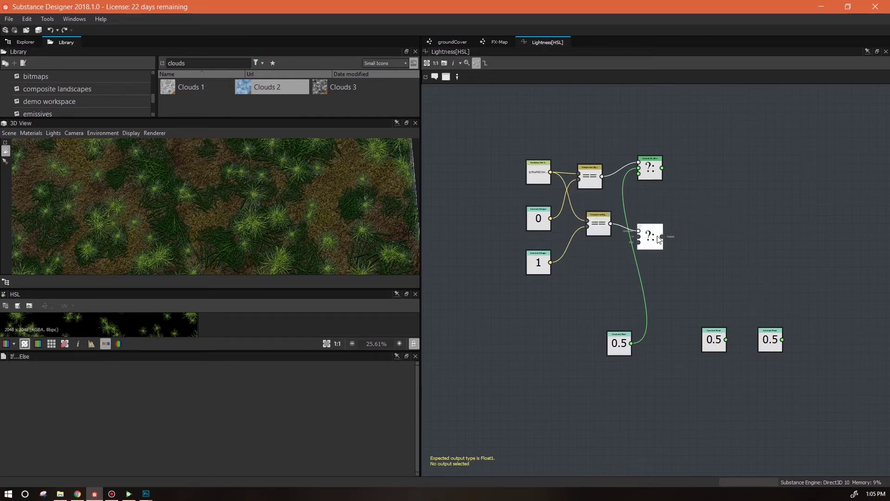
drag(726, 340, 649, 238)
drag(782, 340, 724, 178)
drag(660, 241, 651, 224)
right_click(722, 177)
click(757, 213)
- Expand the groundCover graph's type input parameter to check which ground cover type is the default
click(452, 42)
click(654, 188)
drag(417, 398, 428, 469)
click(458, 402)
drag(417, 397, 420, 452)
click(19, 430)
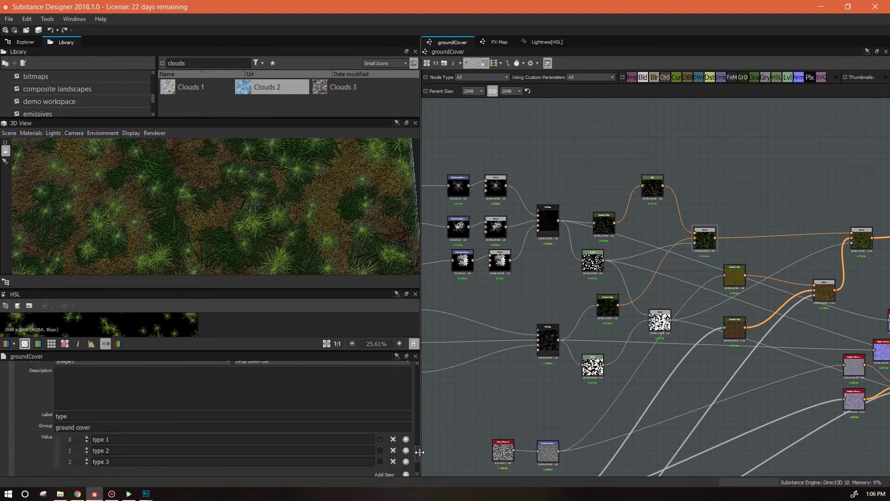
- Set the first constant in the HSL node's Lightness function, used for type 1, to 0.559
click(545, 41)
click(614, 348)
drag(305, 374, 321, 381)
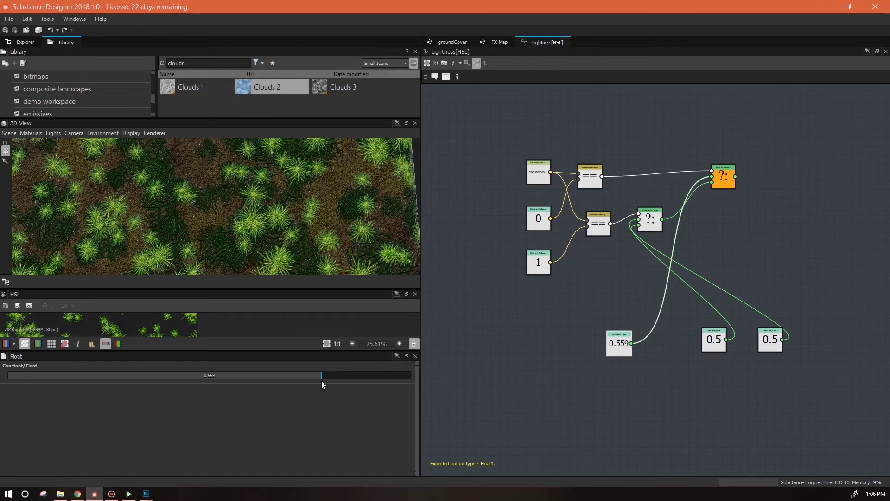
- Duplicate the HSL node in the groundCover graph and place the copy near the lower green Gradient Map
click(452, 41)
middle_drag(697, 388, 699, 355)
click(664, 167)
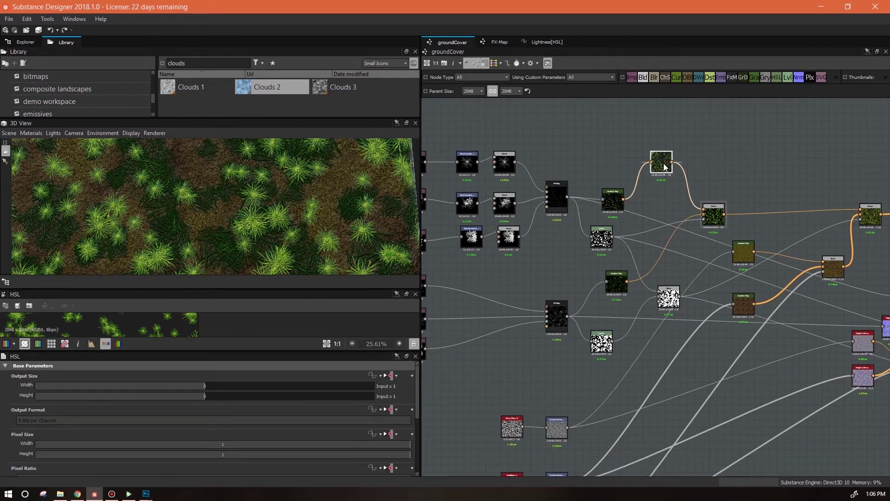
middle_drag(664, 167, 663, 111)
key(ctrl+c)
key(ctrl+v)
key(ctrl+v)
key(Delete)
drag(665, 296, 670, 206)
- Connect the copied HSL node between the lower green Gradient Map and the Blend node
middle_drag(719, 251, 726, 311)
drag(633, 286, 658, 256)
drag(679, 256, 710, 219)
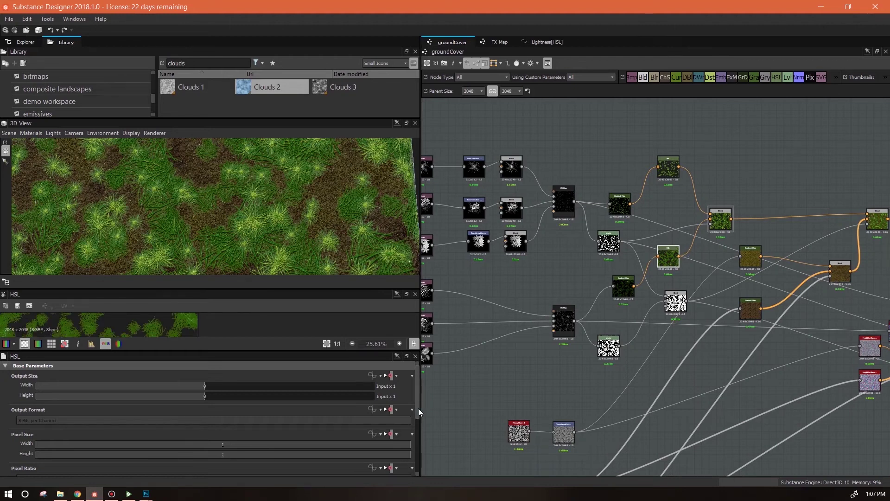
- Set the first constant in the lower HSL node's Lightness function to 0.543
drag(418, 408, 421, 473)
click(386, 469)
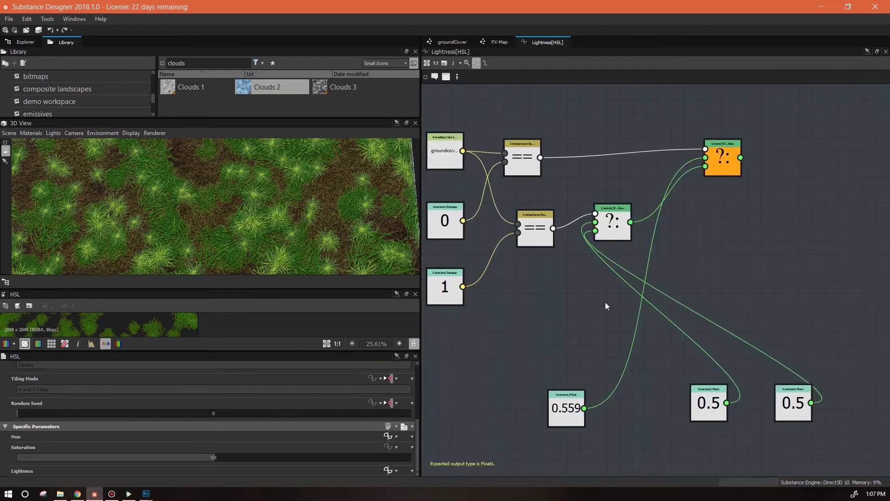
click(566, 408)
mouse_move(317, 376)
mouse_down()
mouse_move(303, 376)
mouse_move(318, 377)
mouse_up()
click(453, 42)
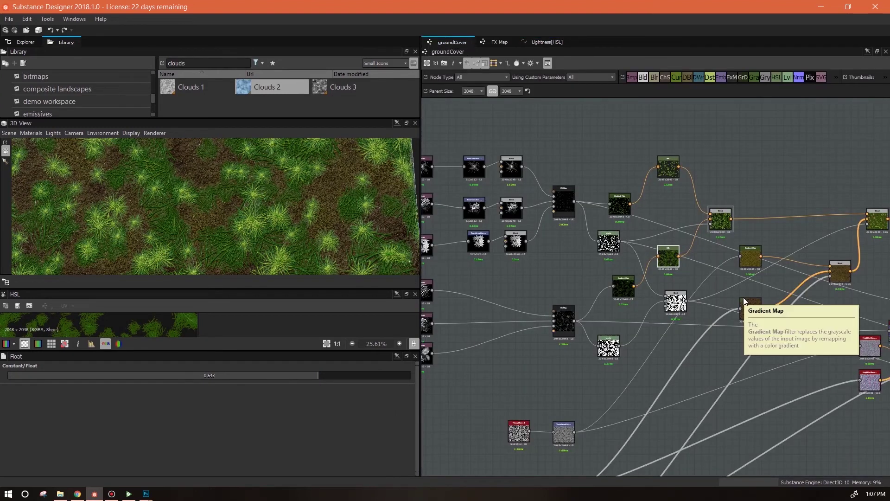
- Make type 2 the default value of the groundCover graph's type parameter
double_click(458, 418)
drag(418, 380, 418, 455)
click(380, 433)
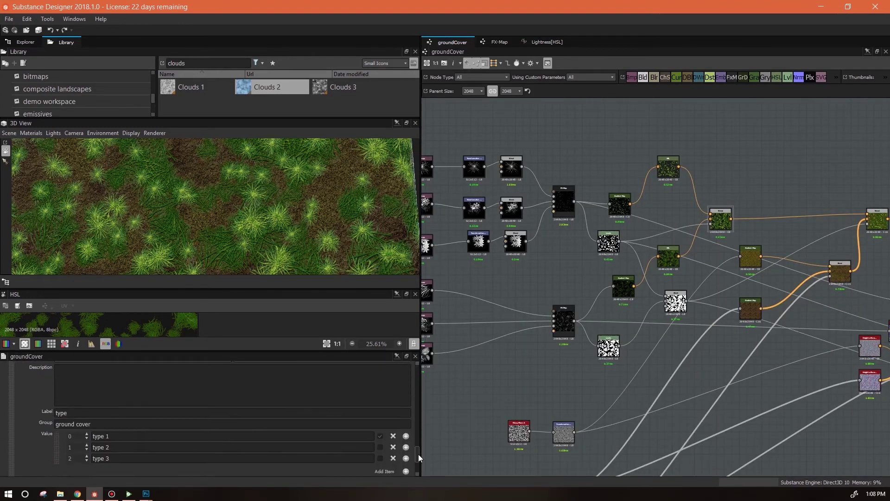
click(380, 447)
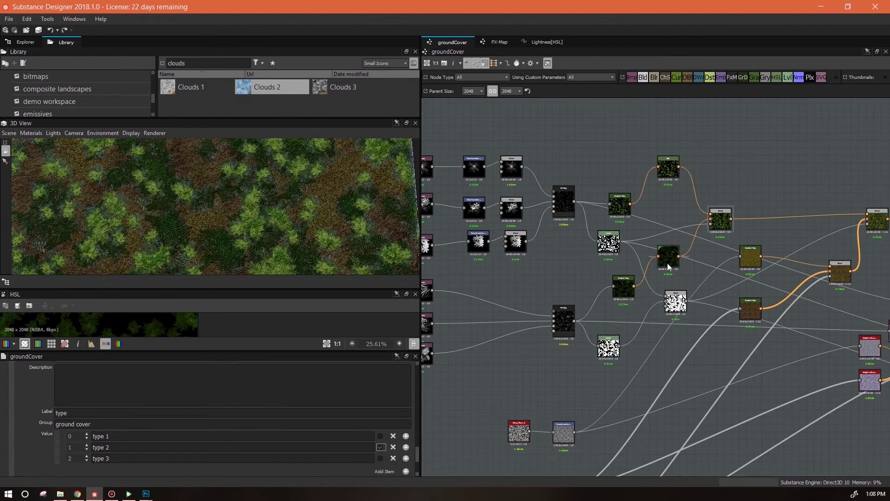
- Set the second constant in the lower HSL node's Lightness function to 0.513
click(541, 42)
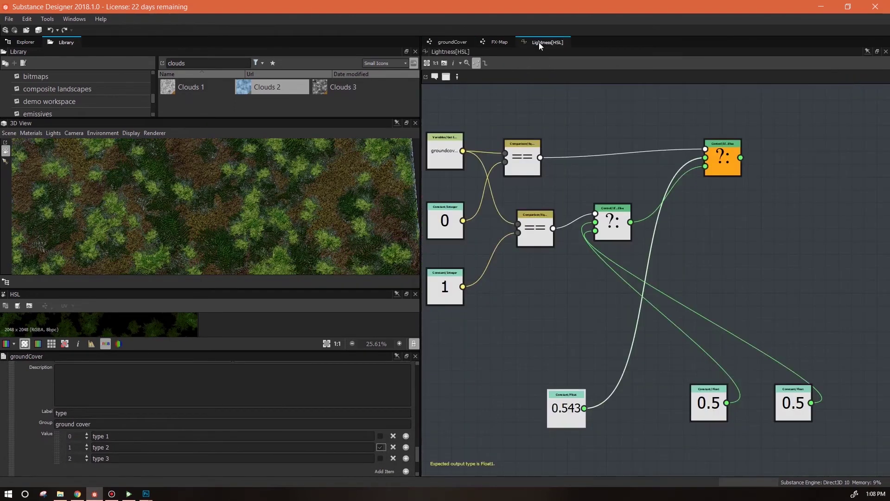
click(709, 402)
mouse_move(317, 377)
mouse_down()
mouse_move(299, 375)
mouse_move(313, 377)
mouse_up()
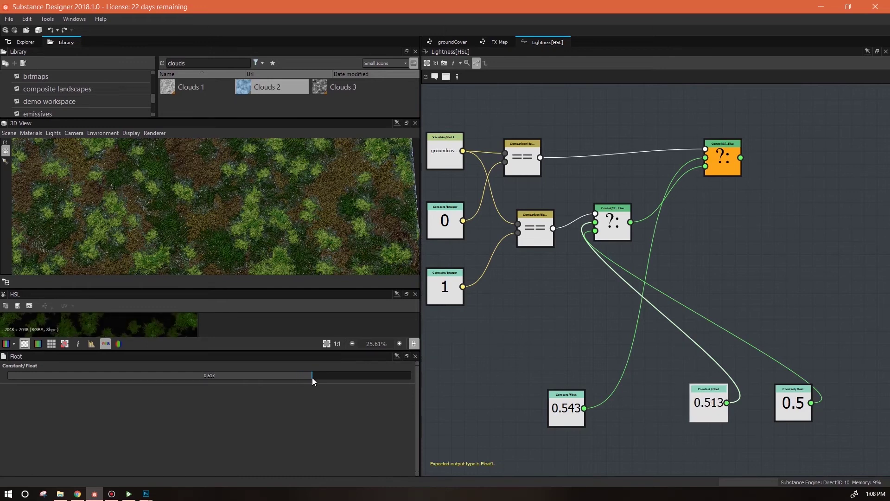
- Open the upper HSL node's Lightness function and set its second constant to 0.465
click(457, 42)
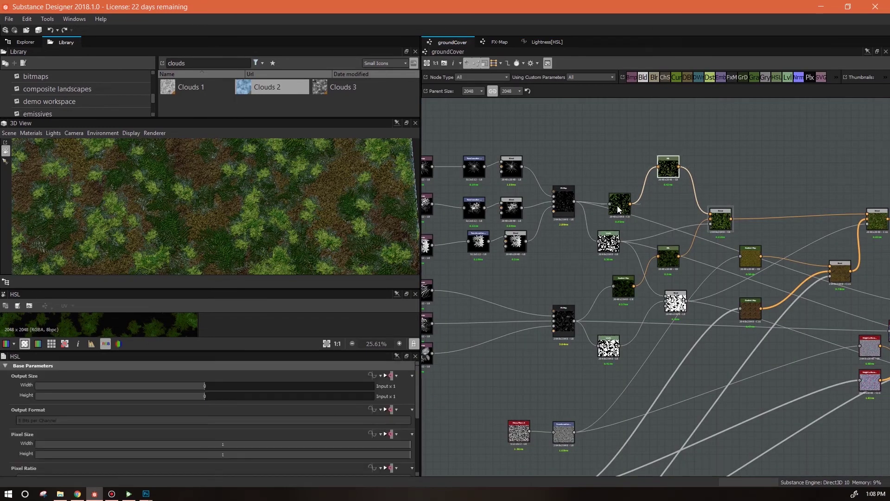
drag(417, 377, 416, 476)
click(388, 470)
drag(312, 381, 304, 381)
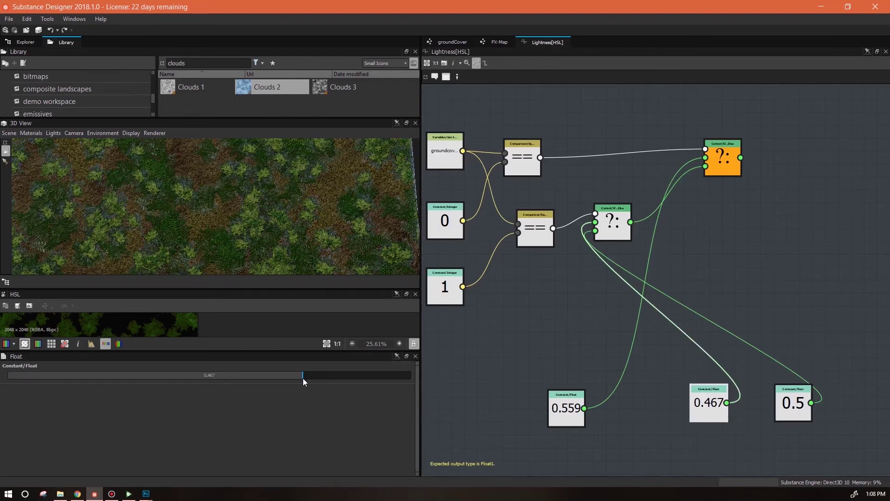
- Make type 3 the default value of the groundCover graph's type parameter
click(448, 43)
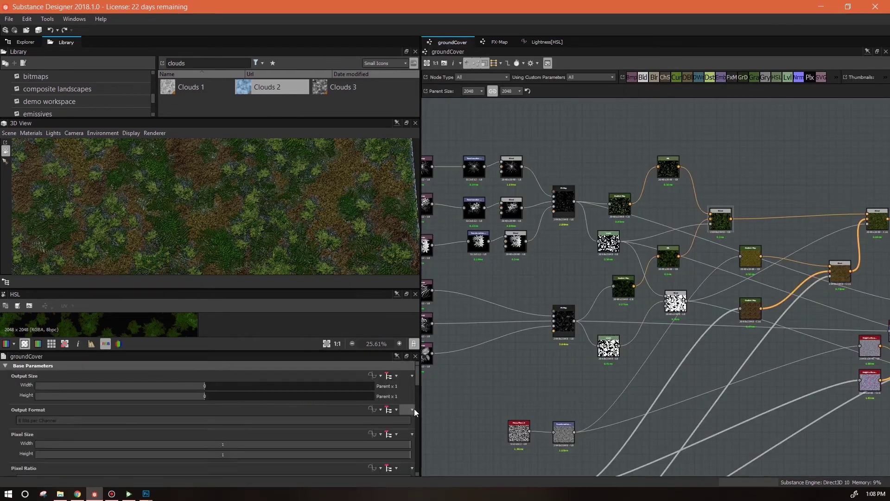
scroll(404, 407, down, 5)
scroll(413, 432, down, 10)
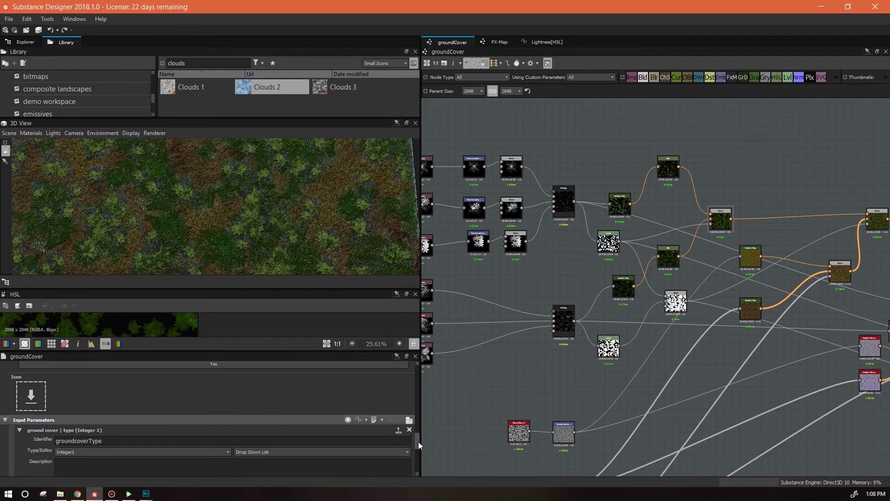
click(380, 436)
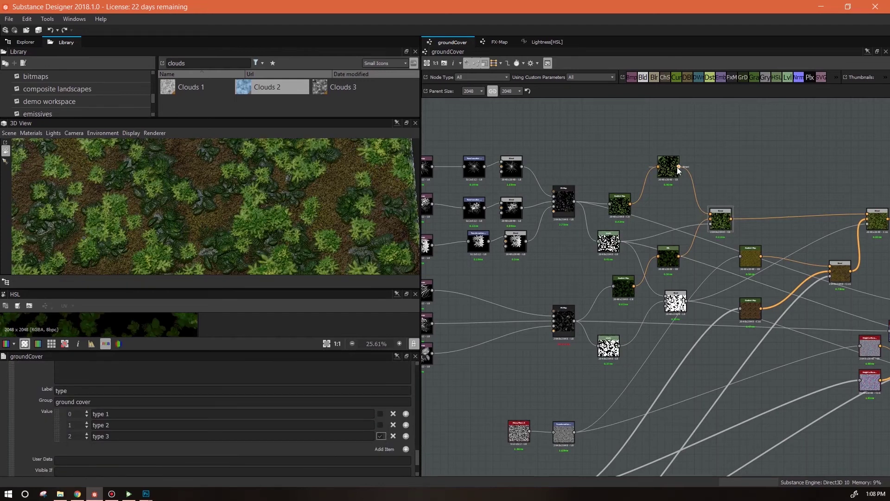
- Set the third constant in the upper HSL node's Lightness function to 0.46
click(541, 43)
click(793, 406)
drag(319, 373, 302, 375)
scroll(275, 208, down, 3)
drag(276, 209, 297, 233)
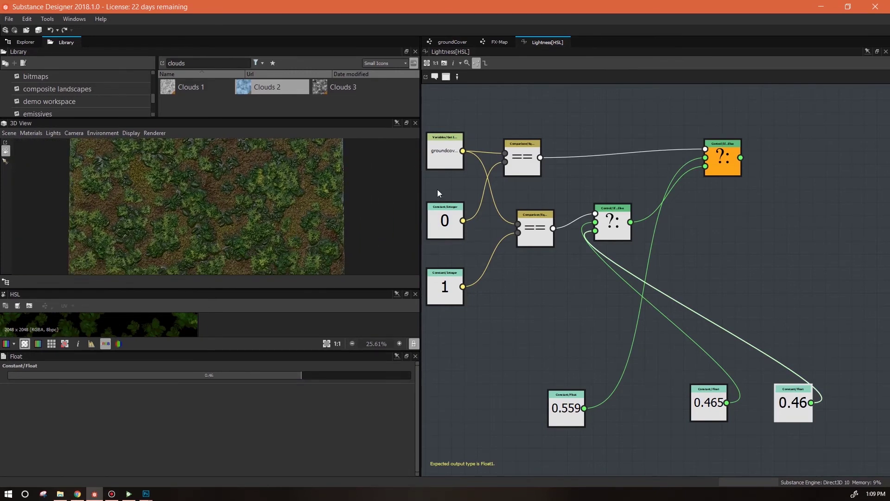
- Tidy the groundCover graph by repositioning the upper HSL, the lower green Gradient Map, the mask Blend and the two ground Gradient Maps
click(448, 43)
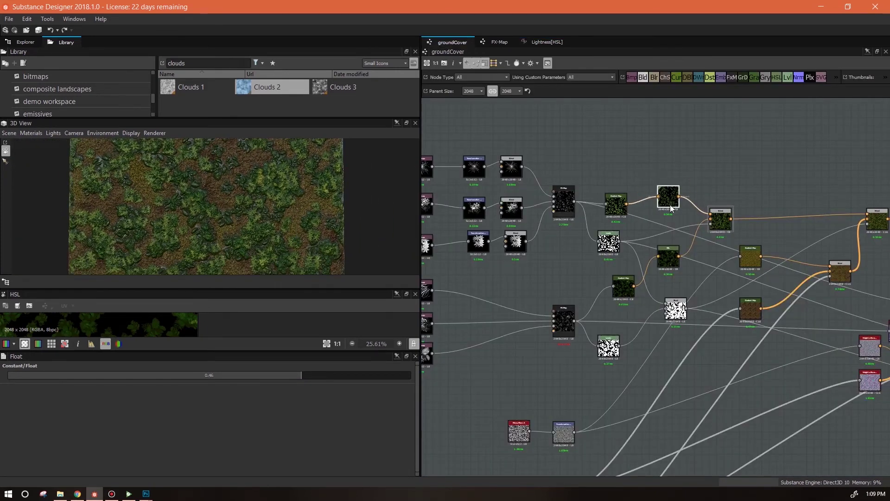
drag(626, 285, 610, 308)
drag(675, 309, 668, 309)
middle_drag(725, 332, 690, 258)
drag(710, 237, 710, 274)
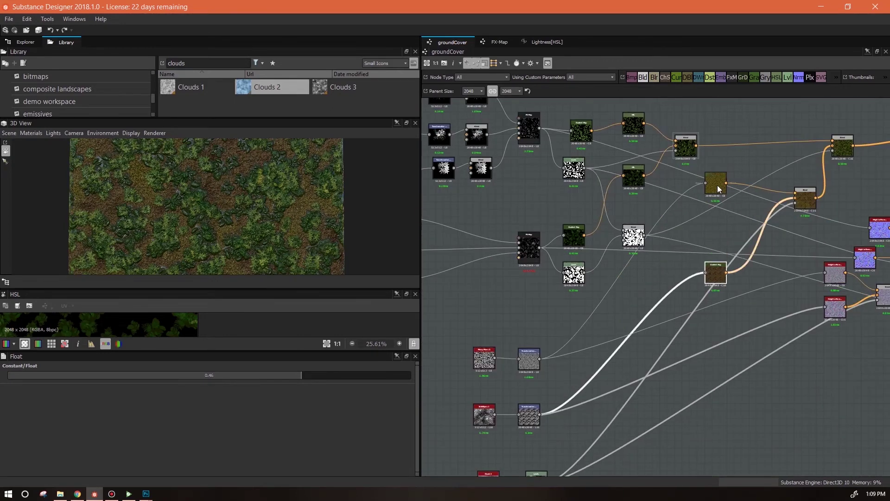
drag(716, 185, 717, 210)
- Open the lower HSL node's Hue function and switch its Swizzle Float1 component to Y
click(637, 176)
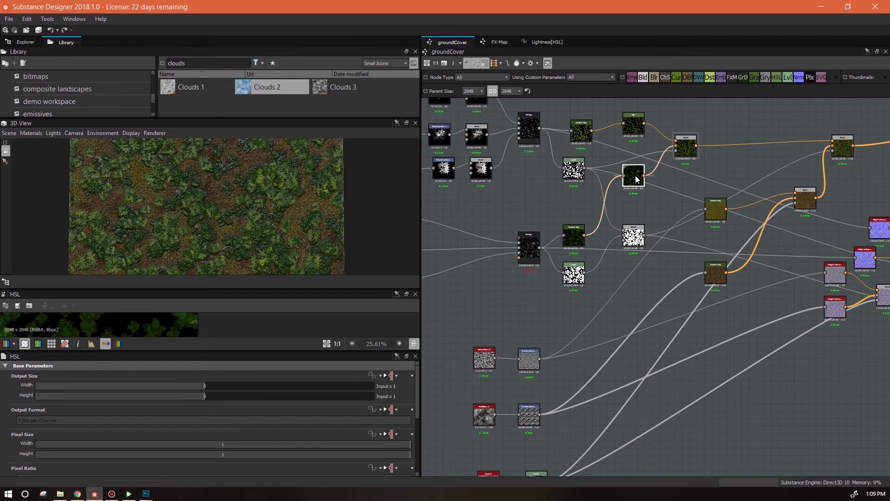
click(544, 42)
middle_drag(564, 304, 610, 305)
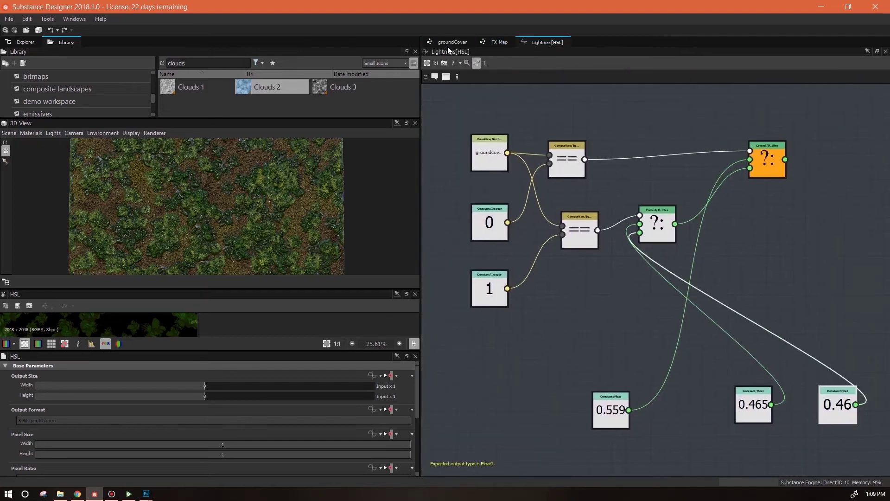
click(449, 43)
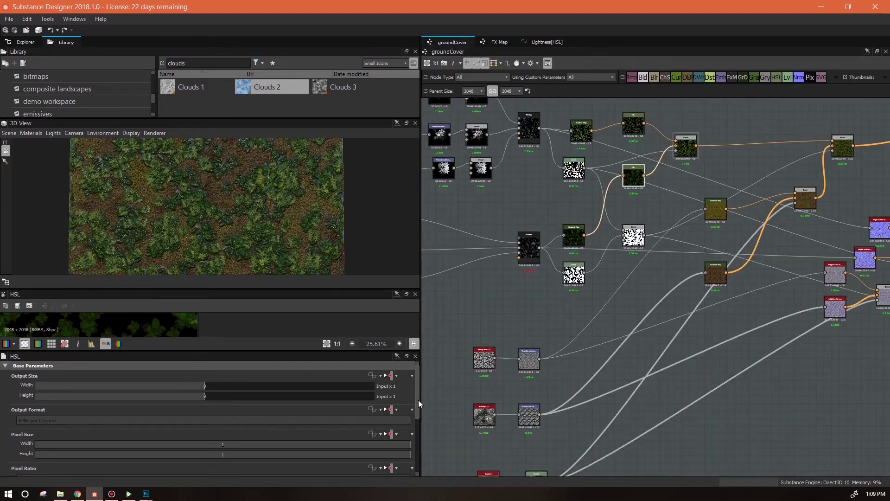
drag(418, 402, 420, 469)
click(388, 436)
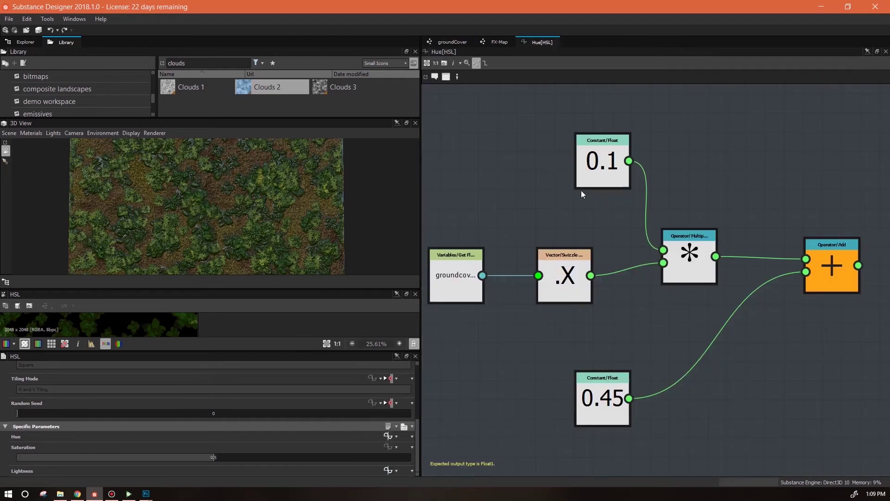
click(564, 278)
click(397, 376)
click(400, 393)
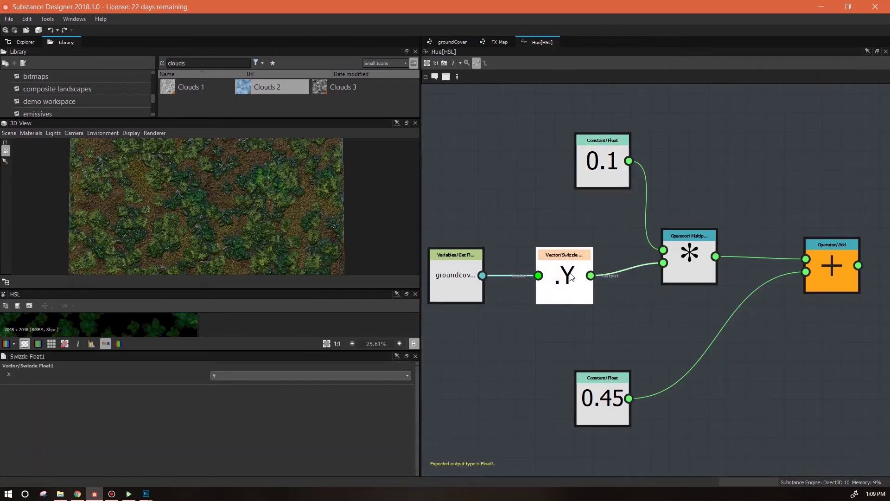
scroll(287, 210, up, 3)
scroll(288, 210, down, 1)
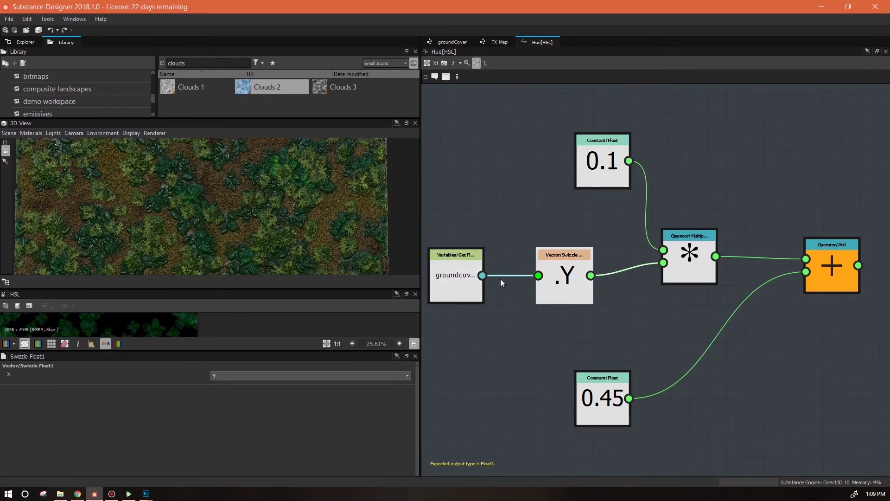
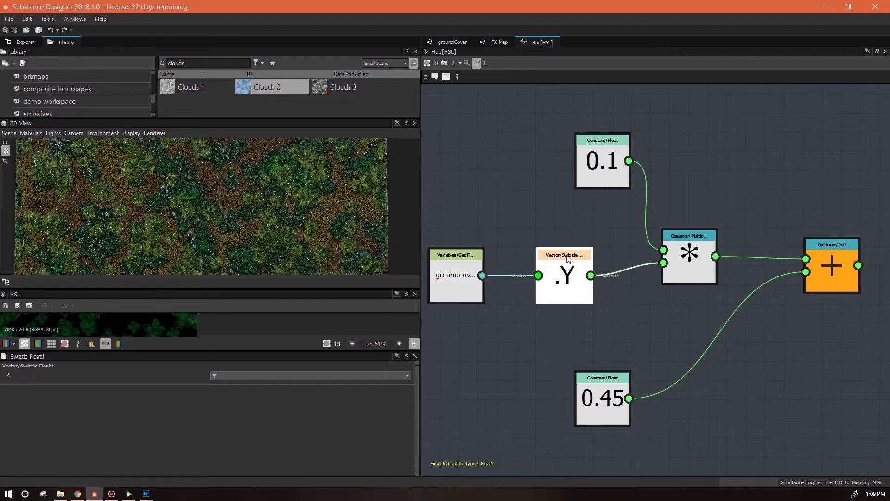
- Duplicate the upper HSL node and insert the copy between the yellowish Gradient Map and the ground Blend node
click(455, 41)
middle_drag(667, 347, 652, 349)
drag(708, 240, 706, 235)
middle_drag(651, 193, 590, 233)
click(563, 187)
key(ctrl+d)
drag(660, 289, 691, 258)
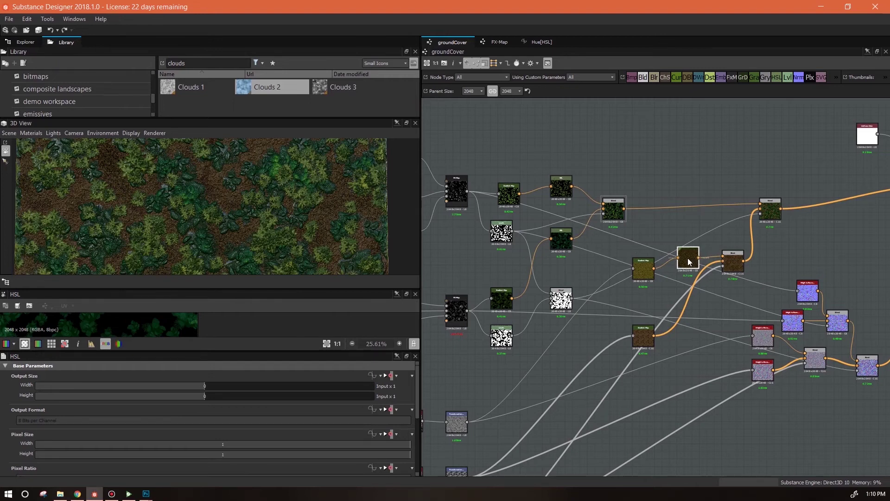
- Open the new ground HSL node's Lightness function and set its third constant to 0.546
drag(418, 408, 422, 465)
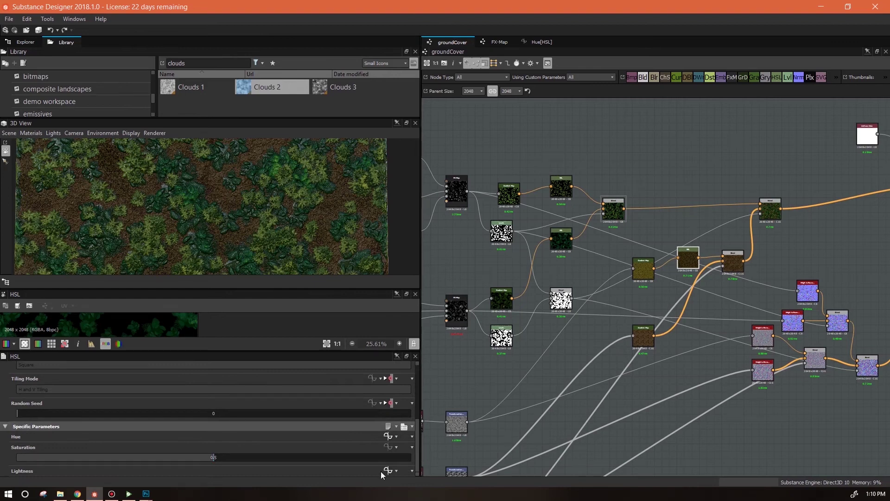
click(387, 471)
click(793, 402)
drag(296, 374, 318, 375)
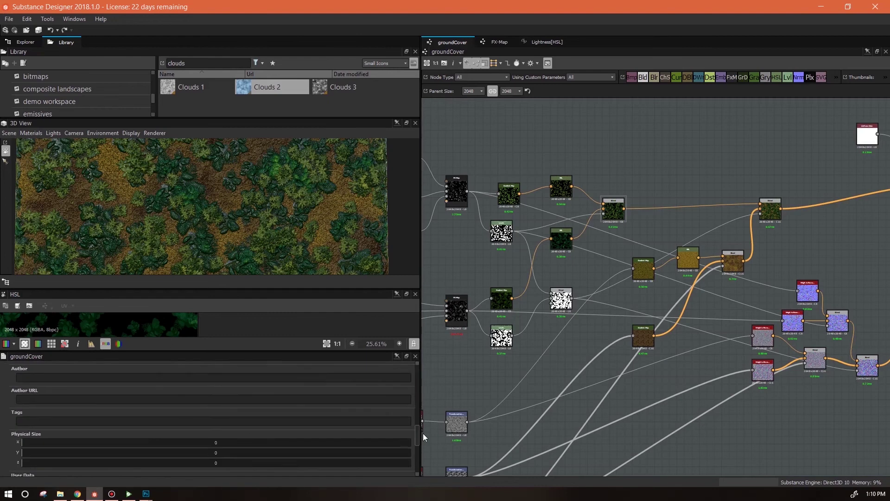
- Switch the default ground cover type to type 2 and set the second constant in the ground HSL's Lightness function to 0.506
scroll(380, 433, down, 5)
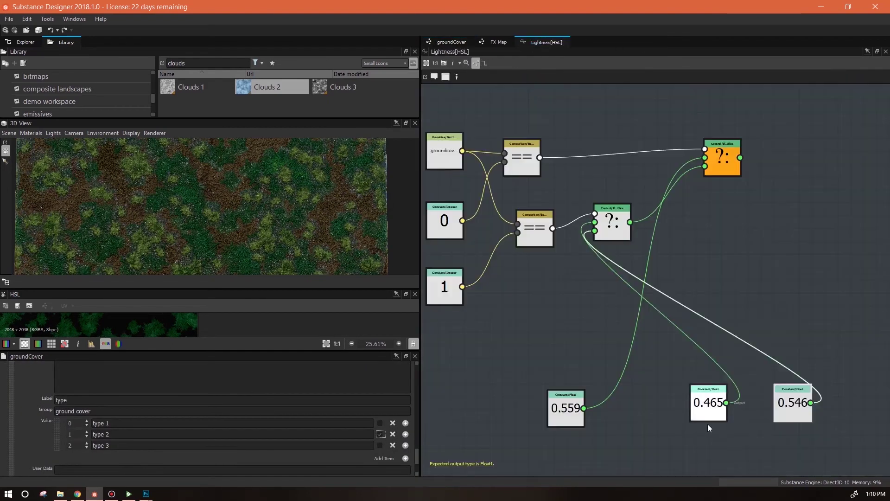
click(708, 402)
mouse_move(302, 374)
mouse_down()
mouse_move(288, 377)
mouse_move(309, 382)
mouse_up()
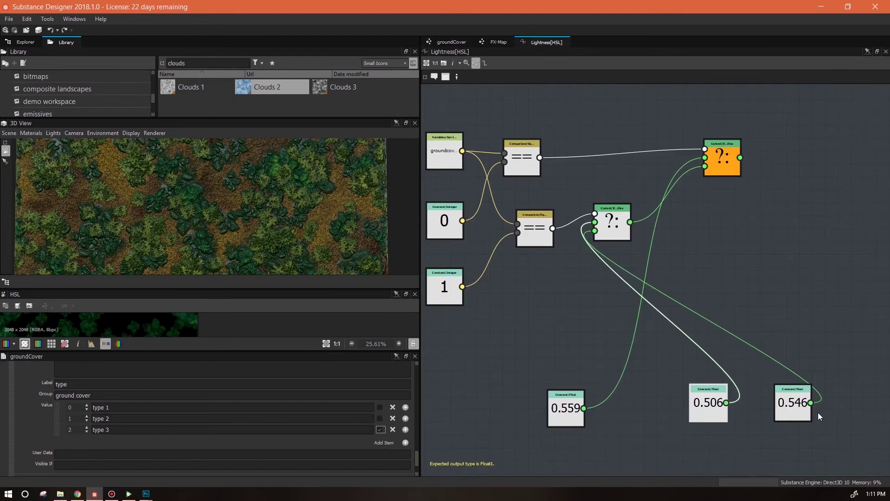
- Set the third constant in the ground HSL node's Lightness function to 0.494
click(807, 410)
drag(336, 390, 307, 380)
scroll(272, 196, down, 3)
mouse_move(274, 222)
alt+mouse_down()
mouse_move(385, 207)
mouse_move(382, 311)
mouse_move(274, 262)
mouse_move(279, 213)
alt+mouse_up()
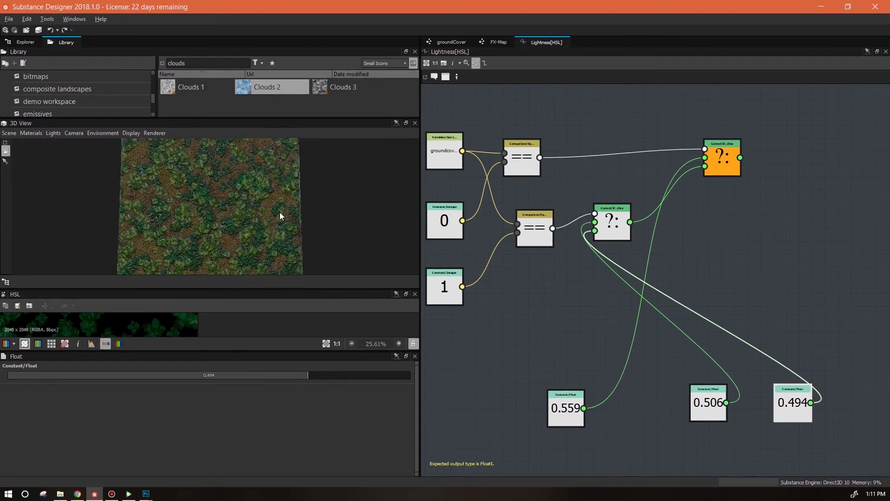
- Rearrange the ground Gradient Map, HSL and Blend nodes into a compact group in the groundCover graph
click(452, 42)
middle_drag(663, 365, 732, 389)
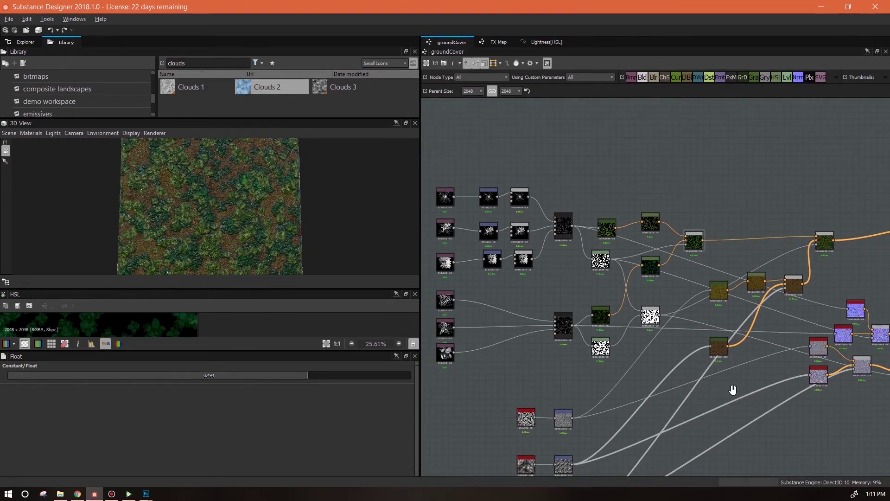
drag(162, 166, 259, 224)
middle_drag(688, 418, 680, 349)
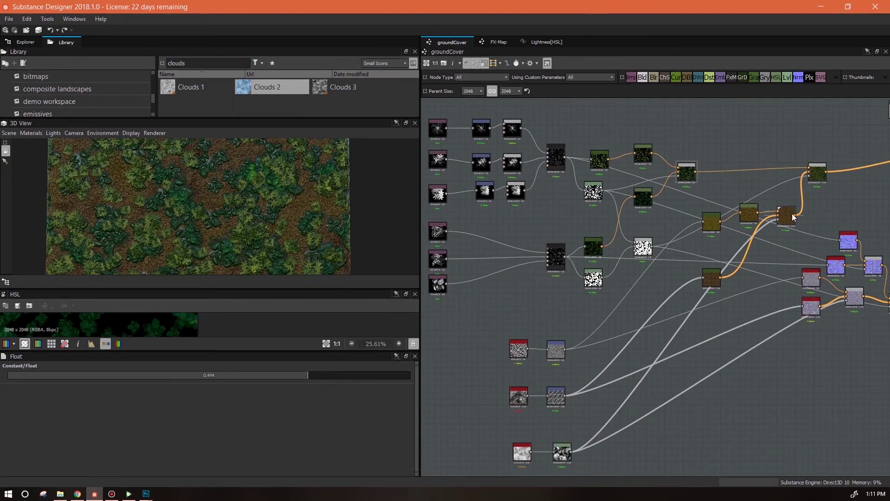
drag(788, 218, 756, 192)
drag(715, 221, 739, 218)
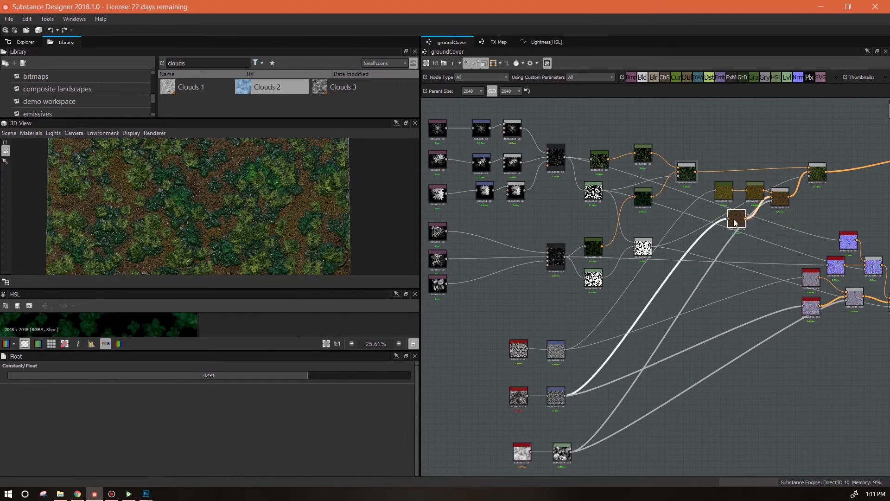
- Move the five output nodes of the groundCover graph farther away from the rest of the nodes
scroll(728, 283, down, 2)
middle_drag(735, 322, 586, 363)
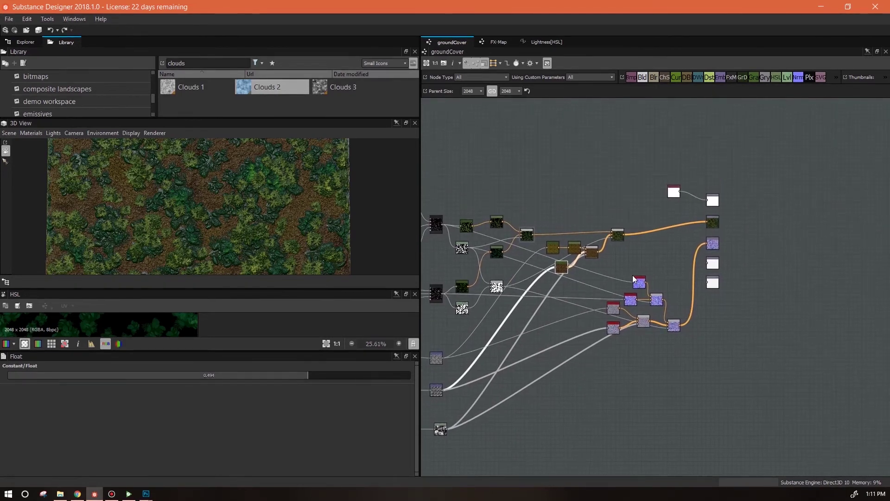
drag(231, 216, 219, 202)
scroll(246, 207, up, 4)
middle_drag(266, 211, 292, 229)
drag(292, 229, 322, 243)
middle_drag(720, 314, 812, 305)
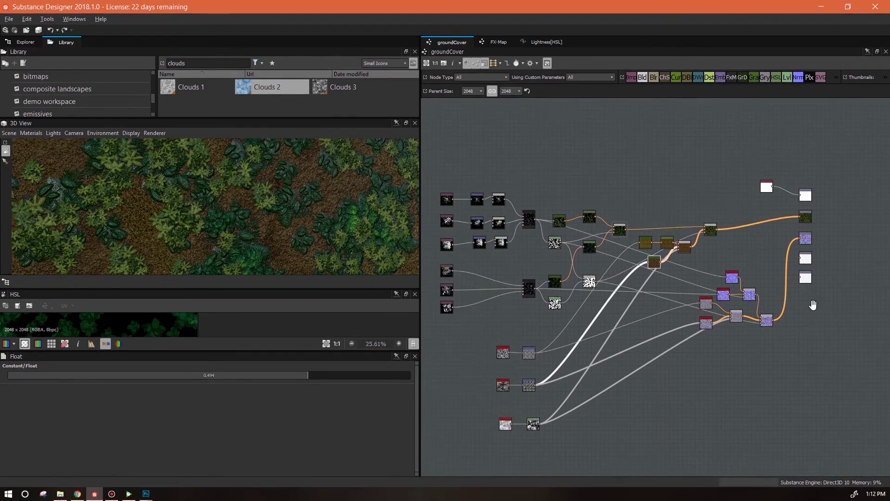
drag(852, 179, 807, 288)
drag(803, 280, 867, 305)
middle_drag(805, 313, 811, 277)
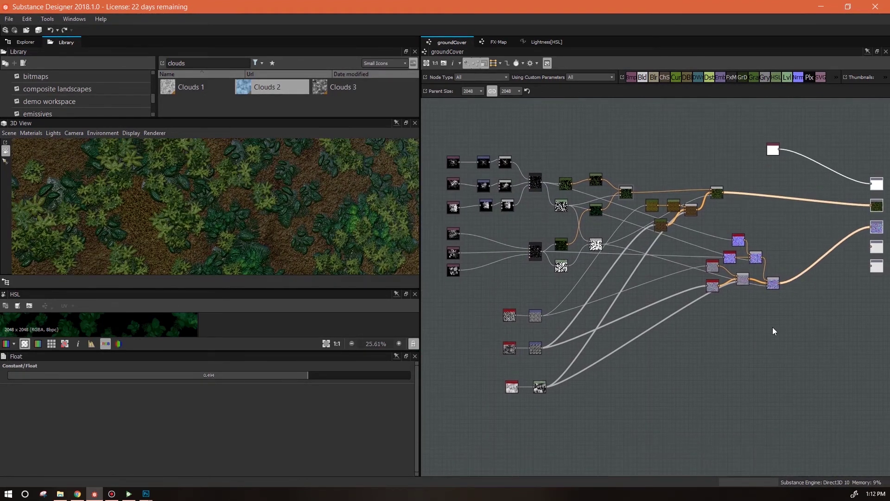
- Shift the final normal Blend node nearer to its input nodes and inspect the material on the 3D model
middle_drag(766, 354, 666, 342)
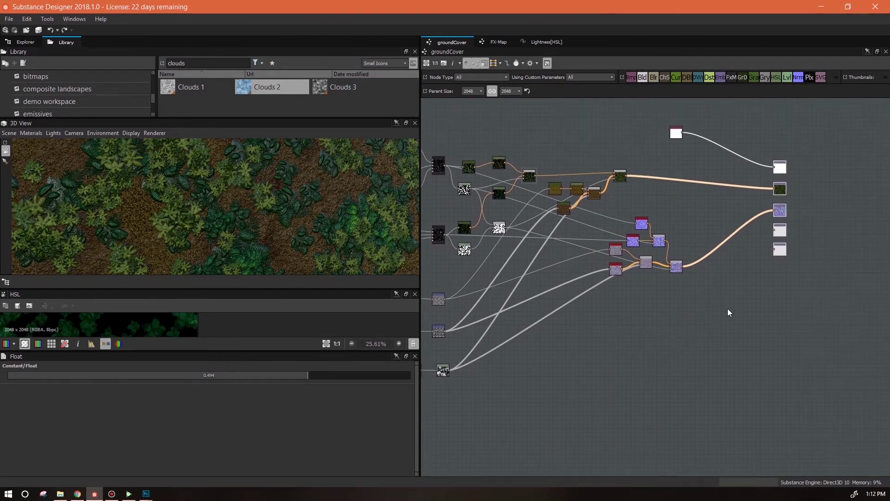
drag(677, 268, 677, 254)
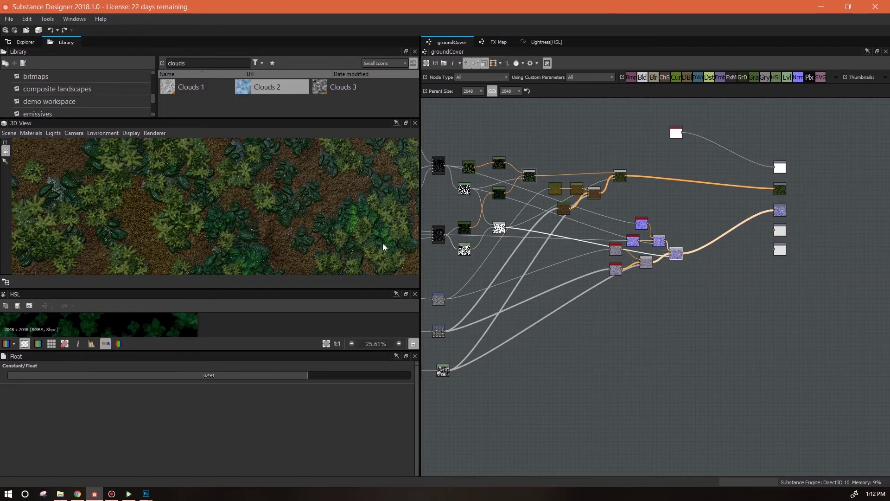
scroll(312, 234, down, 3)
drag(311, 233, 293, 212)
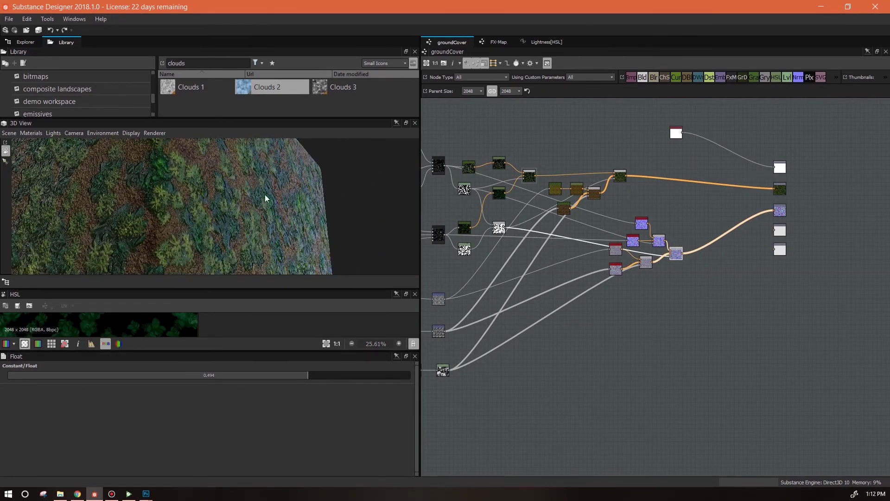
- Add a Bevel node from the library near the normal nodes and set its output size to -2 (Input / 4)
double_click(192, 64)
text(bevel)
drag(186, 87, 662, 325)
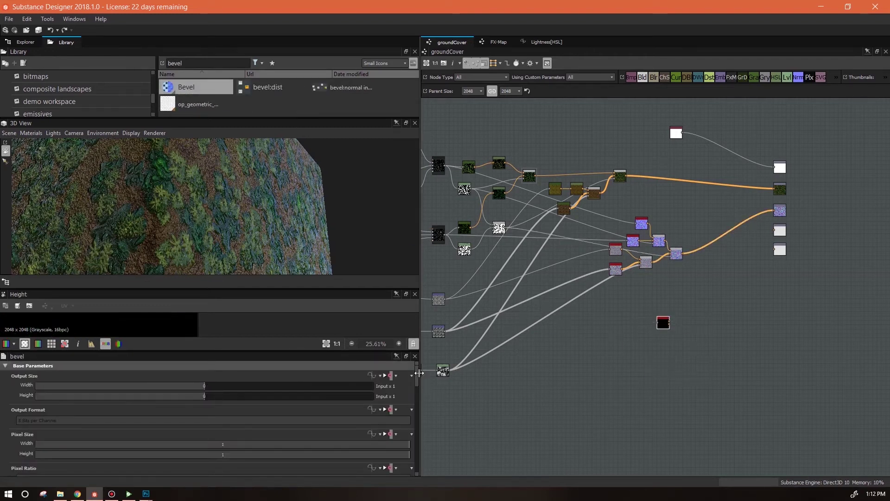
click(181, 386)
drag(661, 321, 697, 294)
middle_drag(661, 308, 710, 314)
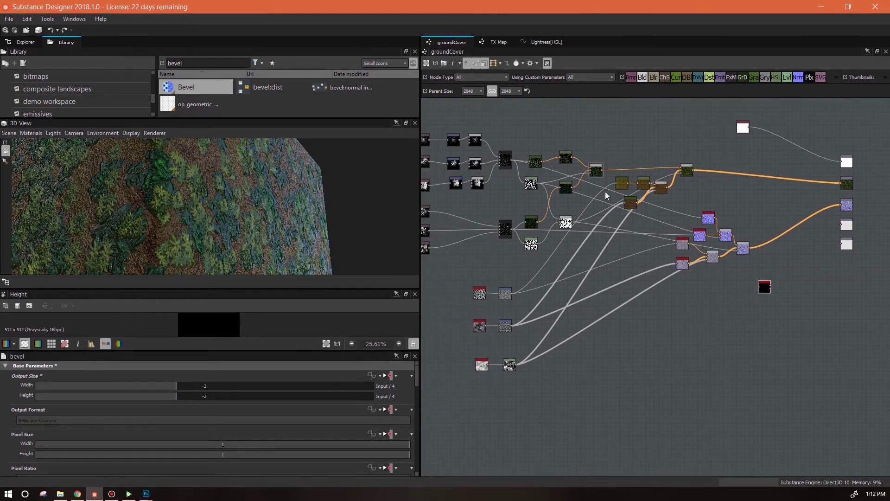
- Connect the plant mask to the Bevel node and set its Distance to -0.03 and Smoothing to 0.99
drag(537, 184, 530, 235)
drag(649, 301, 741, 280)
drag(416, 374, 425, 448)
drag(262, 402, 207, 399)
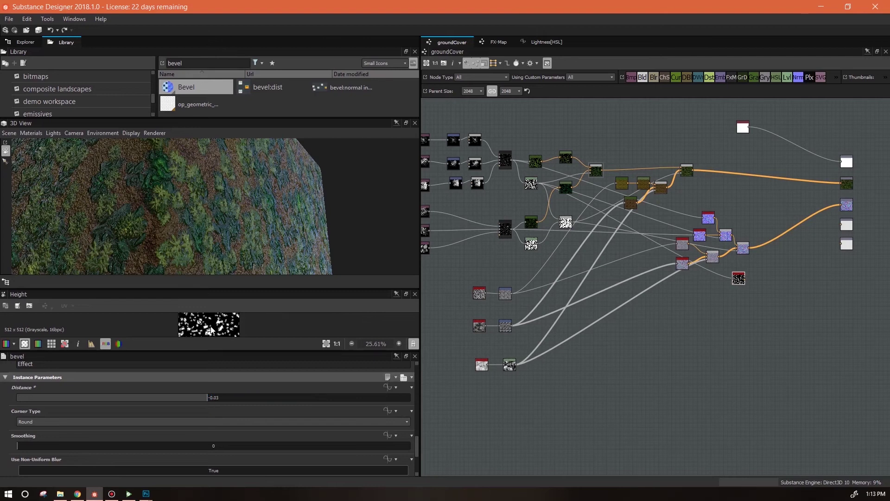
scroll(210, 330, up, 5)
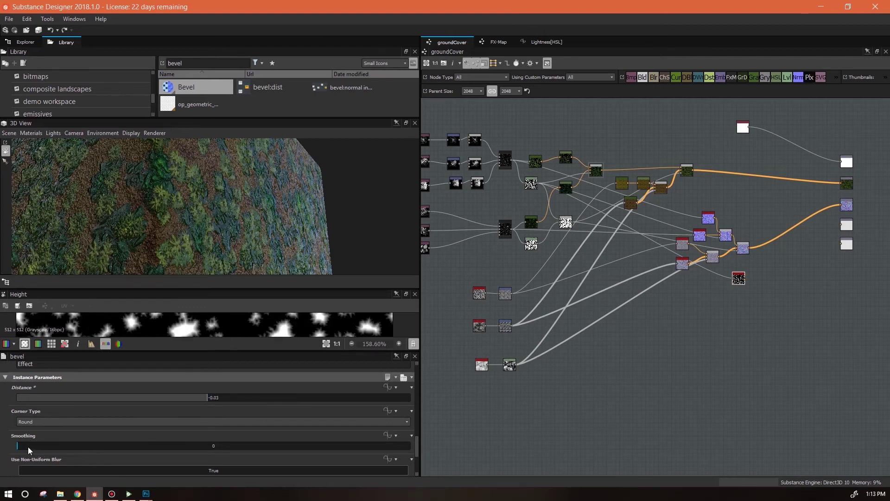
drag(26, 447, 95, 447)
- Add a Blend node combining the final normal Blend as foreground with the Bevel's normal output as background
drag(790, 269, 789, 270)
scroll(788, 269, up, 5)
drag(763, 238, 687, 213)
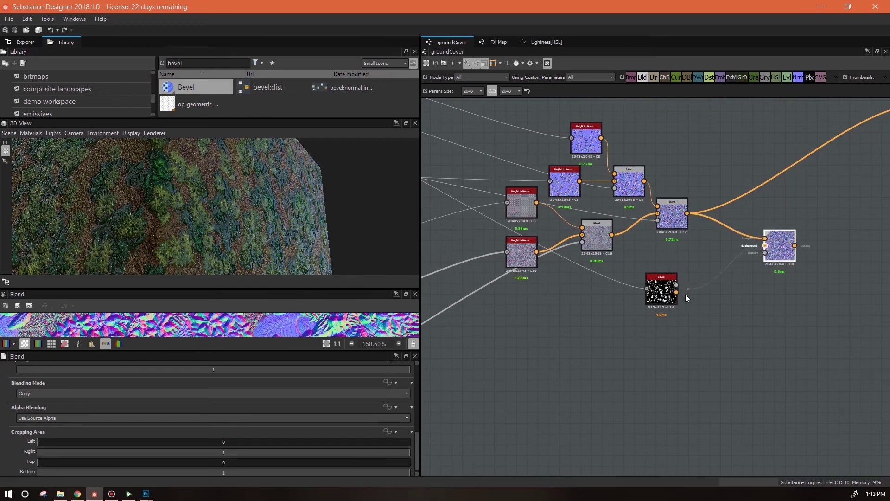
drag(689, 285, 789, 254)
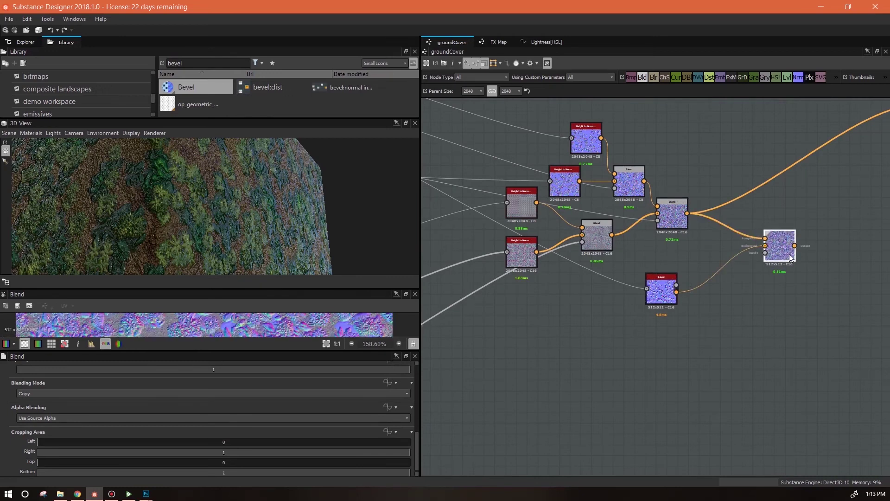
- Set the new Blend node to Overlay mode and place it between the previous normal Blend and the Normal output
click(343, 418)
click(352, 393)
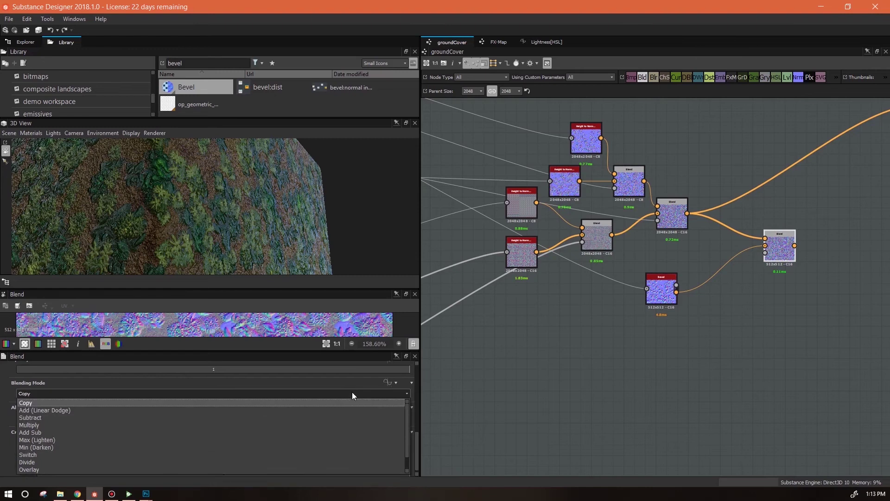
click(313, 469)
middle_drag(774, 244, 611, 332)
drag(611, 332, 574, 311)
drag(213, 232, 322, 229)
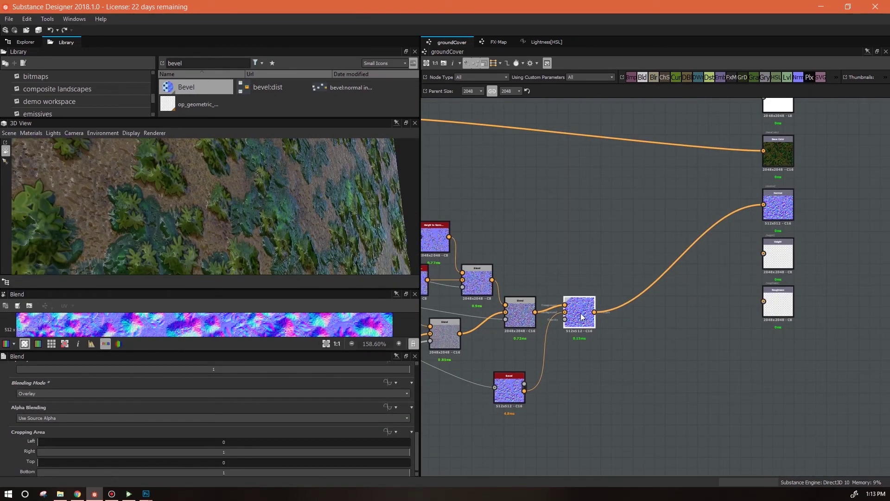
- Set the Bevel node's Normal Intensity to 3.13 and check the plants on the 3D model
click(496, 402)
drag(418, 422, 416, 469)
drag(54, 445, 42, 446)
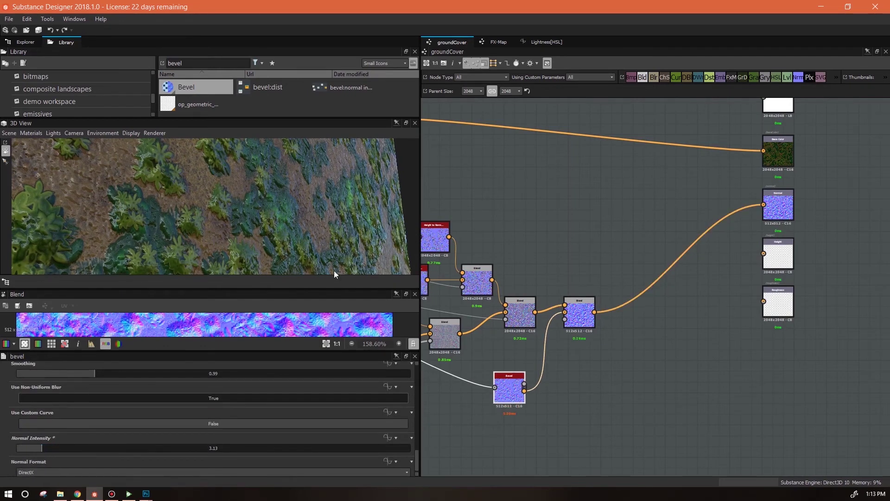
drag(348, 221, 324, 282)
scroll(680, 334, down, 2)
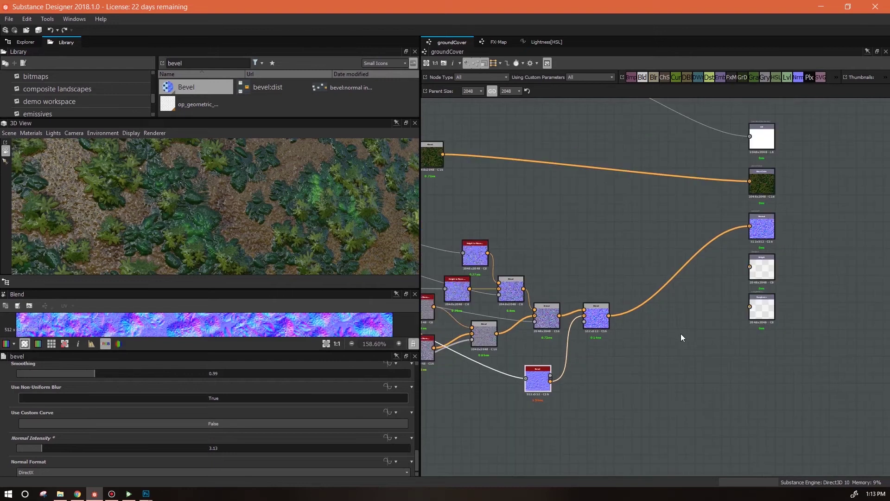
- Add a Levels node near the Bevel and make the Overlay Blend node's output size relative to parent
click(788, 77)
click(646, 380)
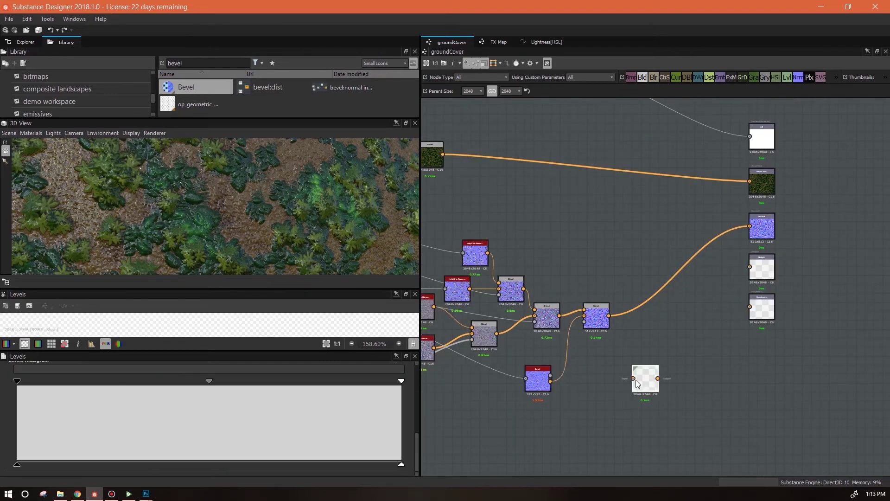
click(597, 318)
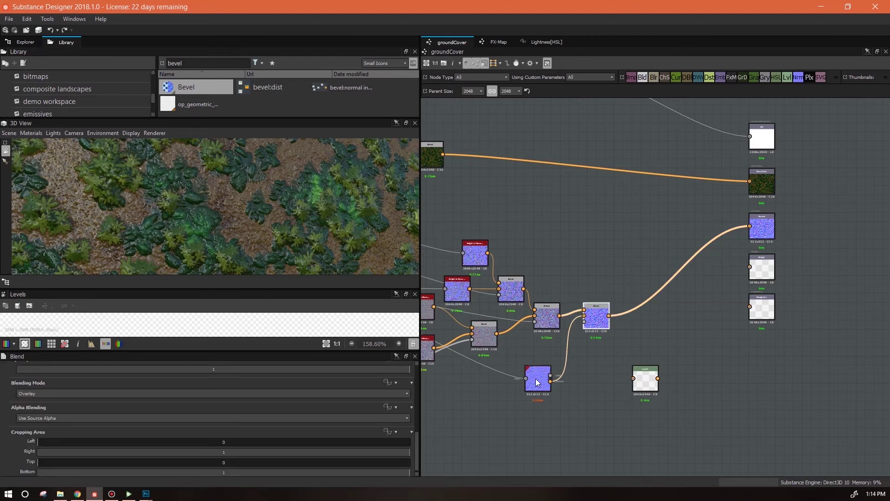
drag(415, 447, 415, 372)
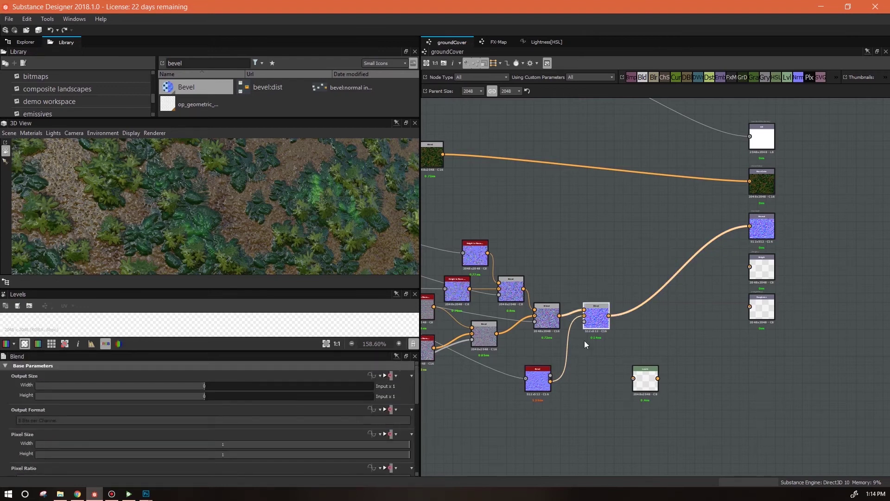
click(394, 376)
click(411, 400)
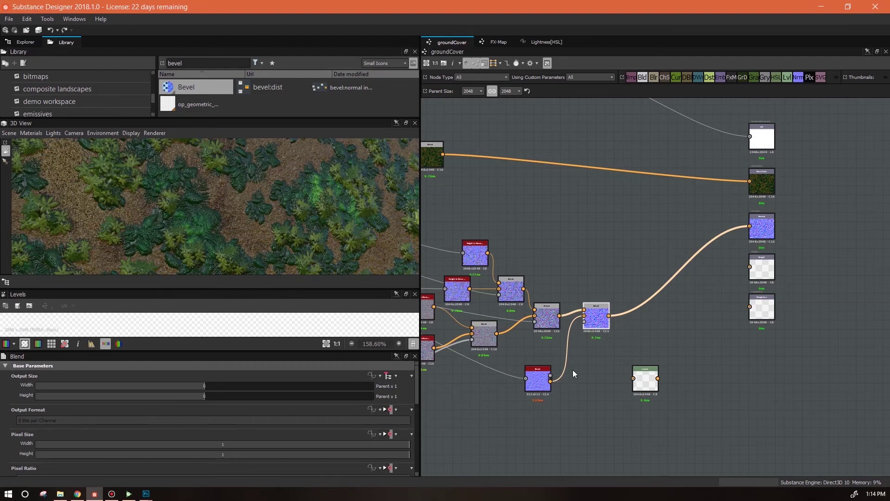
drag(314, 230, 345, 214)
- Make the Levels node's output size relative to parent and wire it between the Bevel's height output and the Height output
click(645, 378)
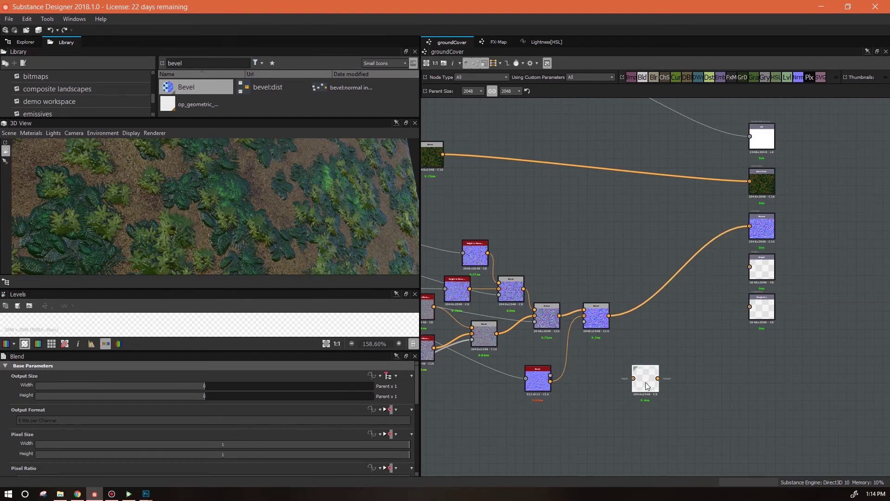
click(397, 376)
click(410, 400)
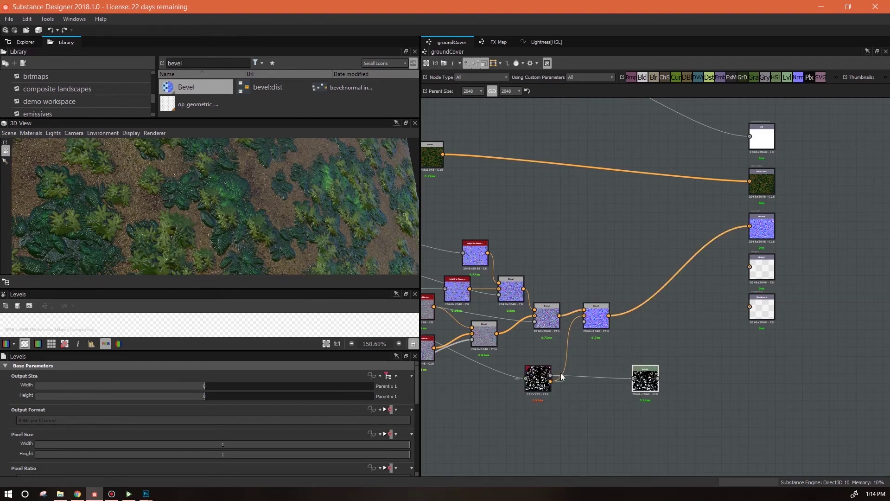
drag(646, 371, 601, 358)
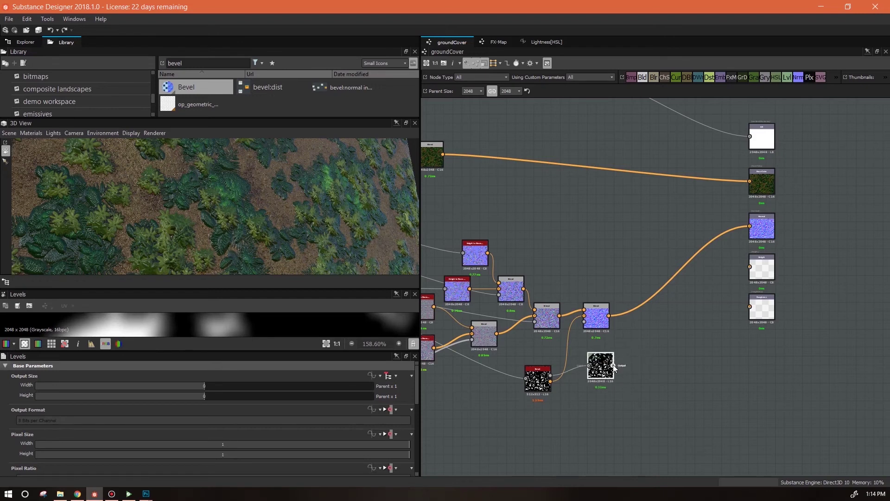
drag(746, 272, 749, 267)
- Set the height Scale of the 3D view's default material to 1
drag(341, 201, 274, 221)
click(36, 134)
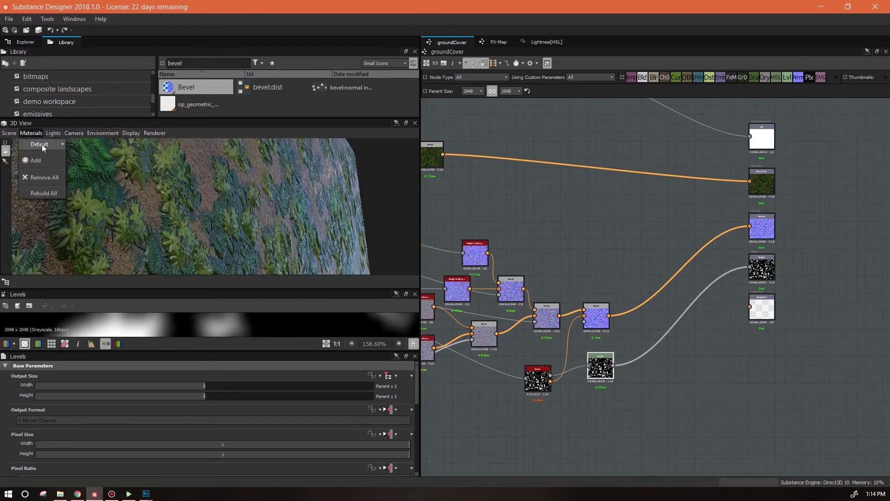
mouse_move(42, 144)
click(85, 147)
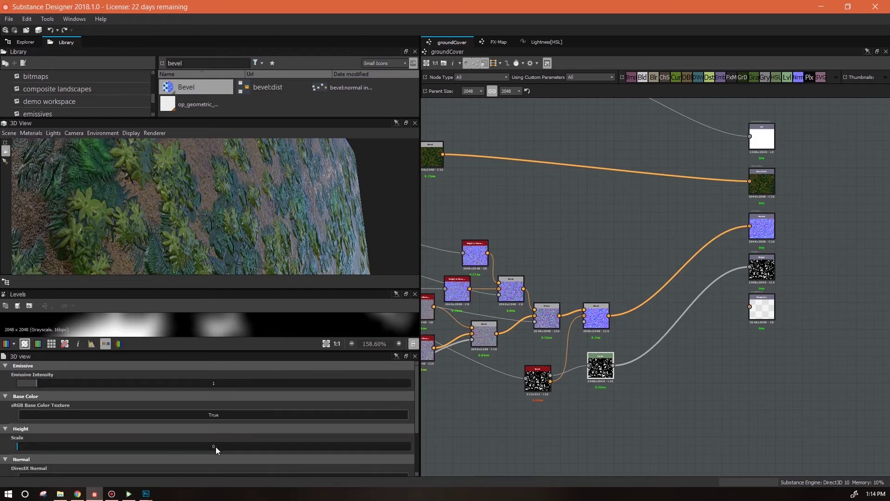
text(1)
key(Return)
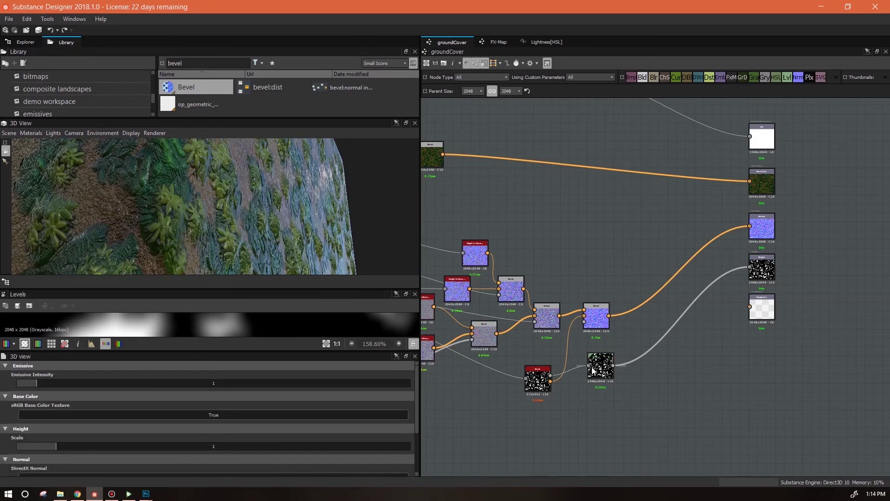
- Lower the white output level in the histogram of the Levels node feeding the Height output
click(590, 377)
drag(416, 395, 302, 472)
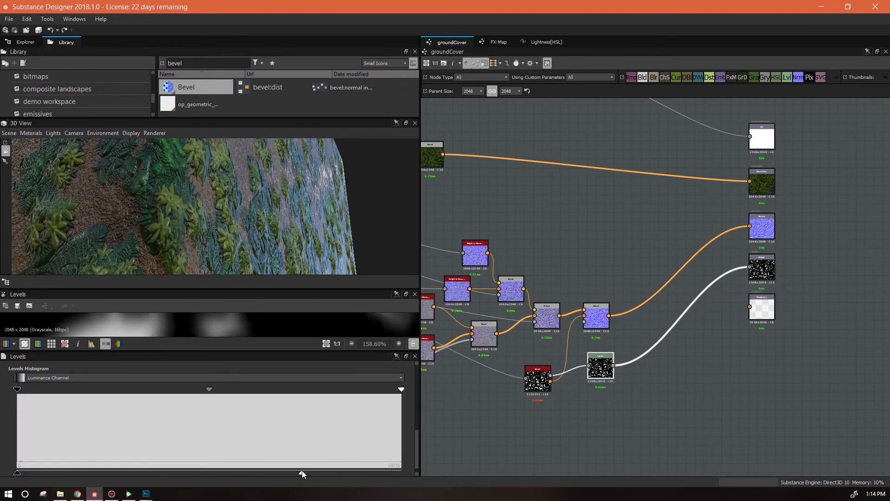
drag(253, 254, 227, 215)
scroll(691, 334, down, 3)
- Rearrange the plant and ground color nodes into a separate group away from the mask nodes
middle_drag(692, 335, 763, 364)
middle_drag(683, 314, 851, 318)
drag(444, 205, 574, 371)
drag(562, 336, 464, 333)
drag(594, 279, 487, 263)
drag(593, 352, 490, 352)
drag(635, 326, 506, 297)
drag(594, 325, 604, 289)
drag(599, 253, 604, 248)
- Frame the plant and ground color nodes and title the frame color
click(554, 201)
drag(554, 201, 790, 308)
right_click(780, 263)
click(789, 319)
drag(417, 431, 417, 404)
double_click(25, 398)
text(color)
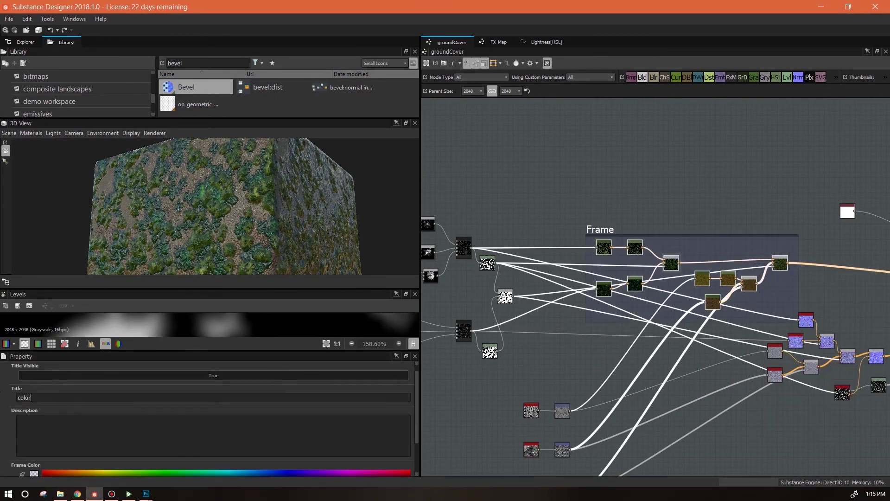
- Move the color frame clear of the normal nodes and tidy the normal nodes into a group
drag(667, 227, 600, 114)
middle_drag(690, 302, 523, 202)
drag(583, 197, 621, 199)
drag(673, 292, 590, 225)
- Frame the normal nodes together with the Bevel and title the frame normal
drag(501, 145, 643, 245)
right_click(621, 197)
click(631, 252)
text(normal)
- Set the height Levels node apart, frame it and title the frame height
drag(692, 277, 687, 276)
right_click(686, 272)
click(714, 394)
double_click(30, 397)
text(height)
click(644, 341)
middle_drag(647, 346, 721, 406)
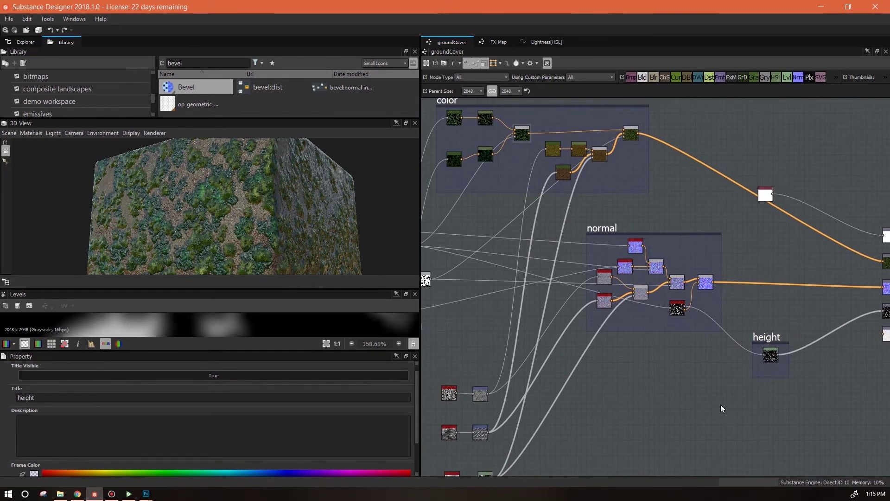
- Find the Invert Grayscale node in the library and add it below the normal frame
middle_drag(570, 268, 676, 182)
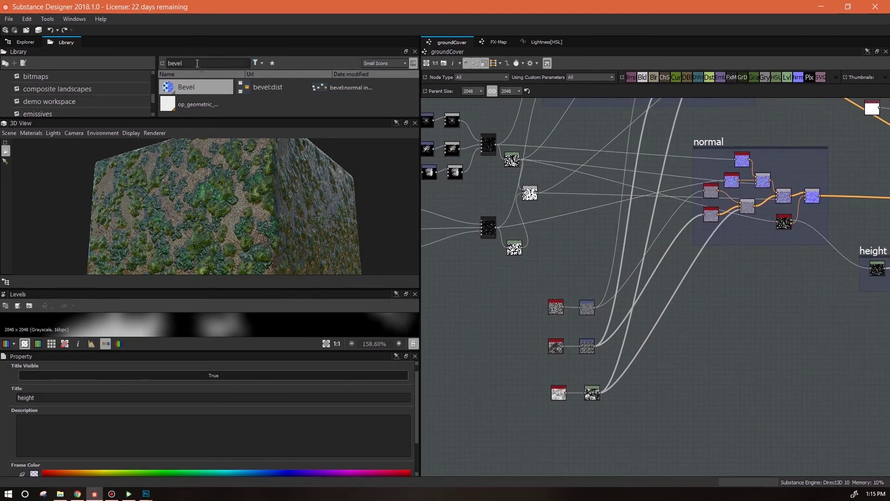
text(inver)
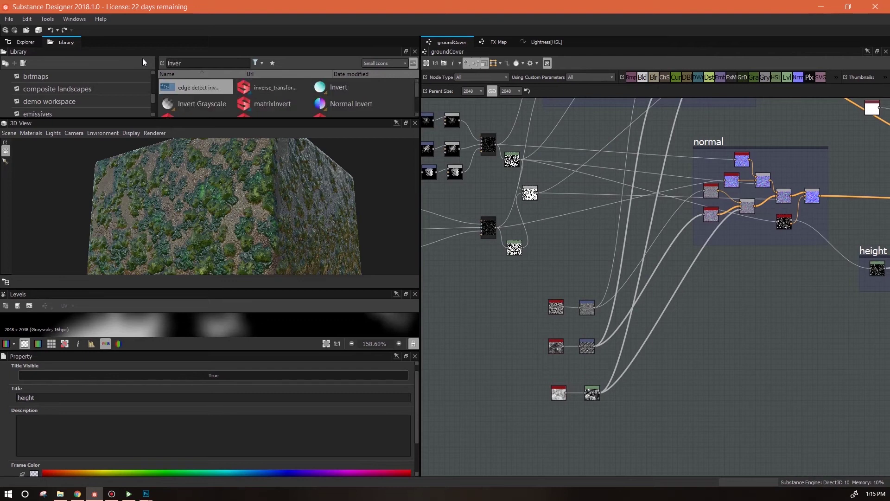
drag(362, 121, 361, 141)
drag(202, 103, 722, 321)
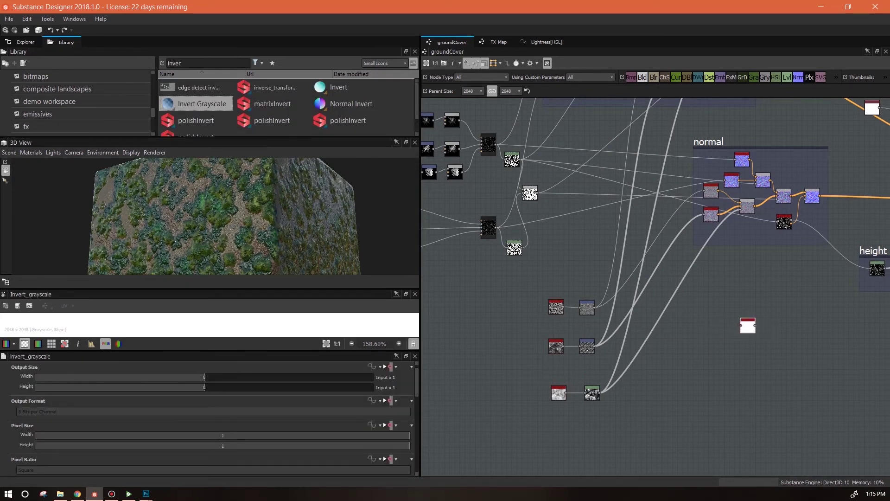
middle_drag(735, 383, 754, 429)
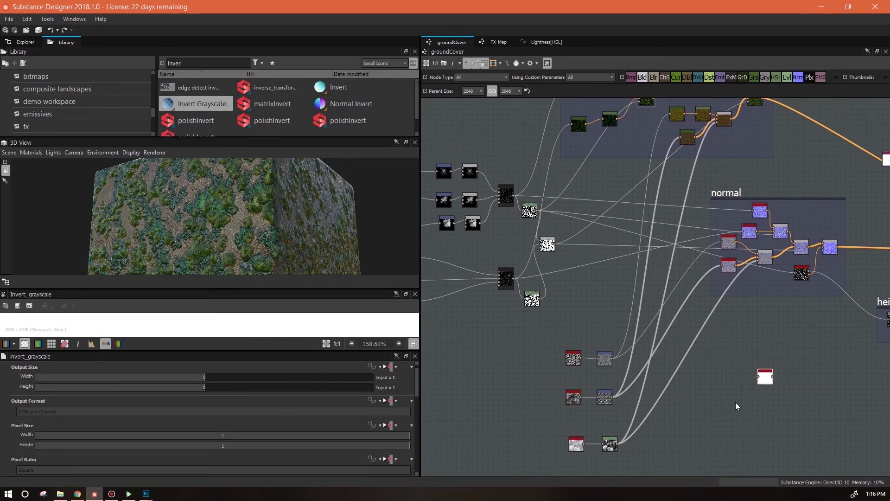
- Connect the Invert Grayscale node to one plant pattern and duplicate it below for the other plant pattern
scroll(738, 404, down, 2)
drag(744, 372, 755, 381)
key(ctrl+d)
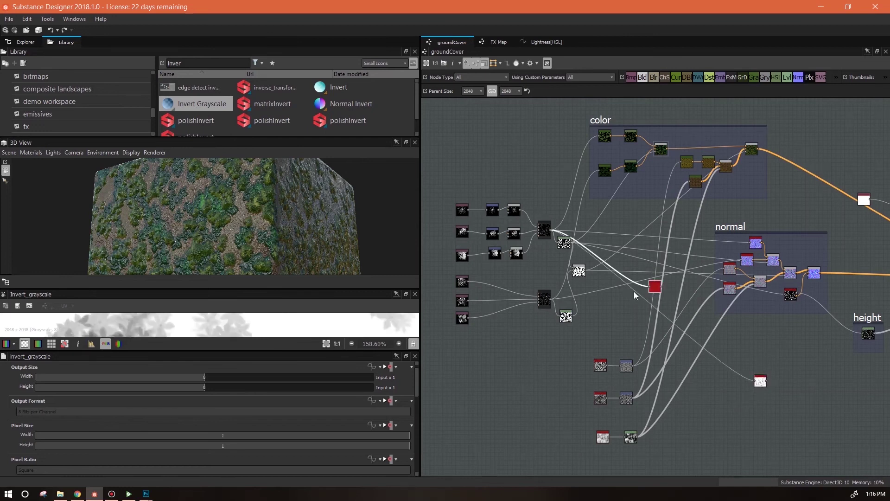
middle_drag(762, 411, 681, 380)
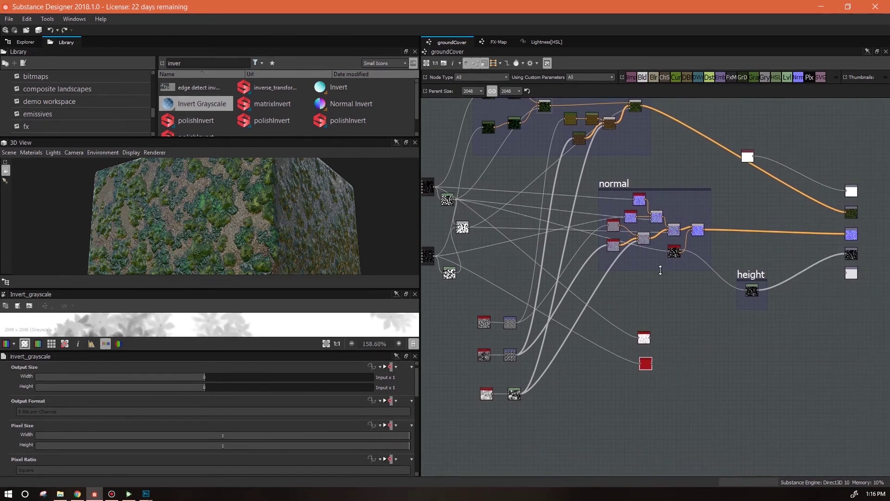
- Copy the plant Blend node from the color frame beside the Invert Grayscale nodes, keeping only its mask connection
middle_drag(705, 289, 756, 336)
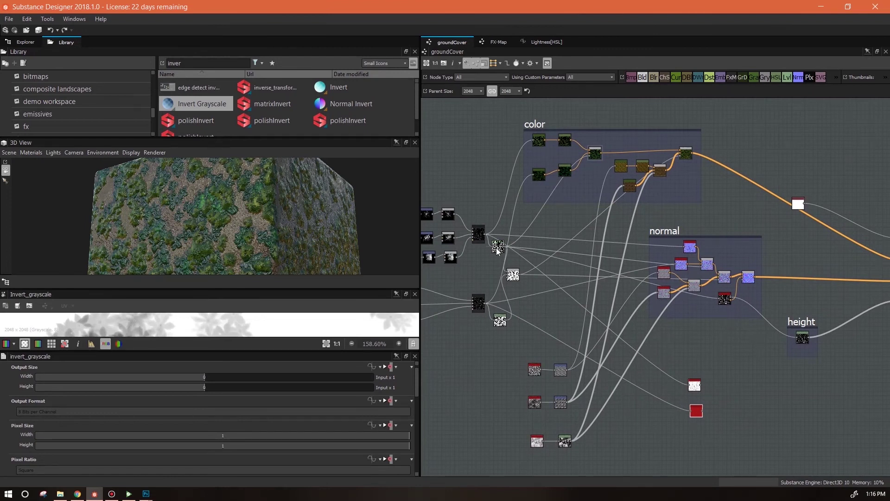
click(595, 153)
key(ctrl+c)
key(ctrl+v)
drag(656, 288, 753, 400)
drag(733, 368, 736, 411)
key(Delete)
- Add a Levels node after each Invert Grayscale node, feed both into the copied Blend and tidy the nodes together
drag(788, 82, 718, 389)
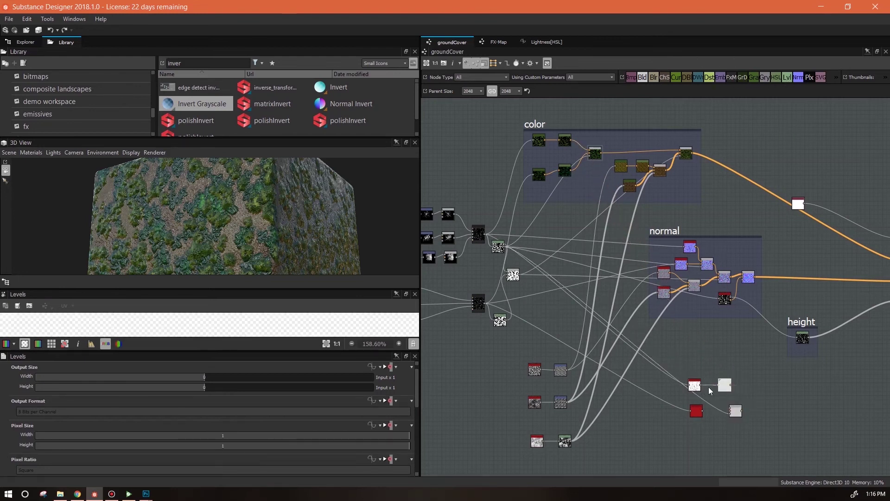
drag(717, 419, 715, 391)
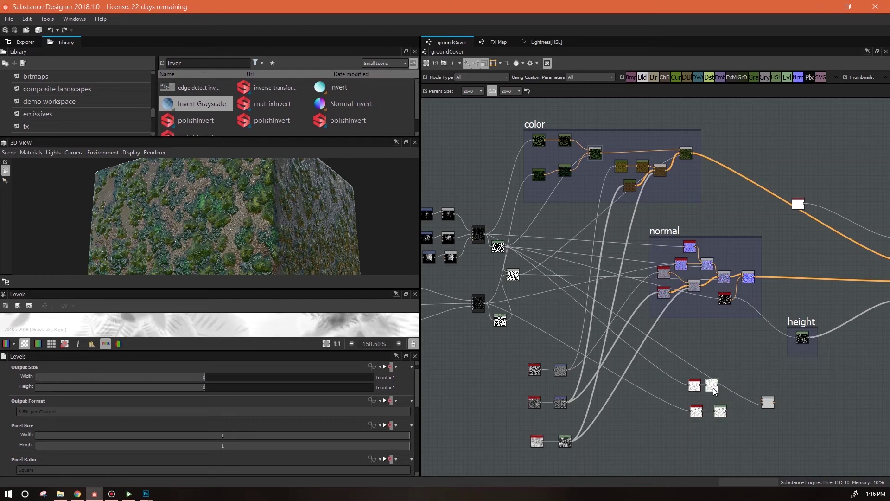
drag(763, 402, 727, 411)
double_click(769, 403)
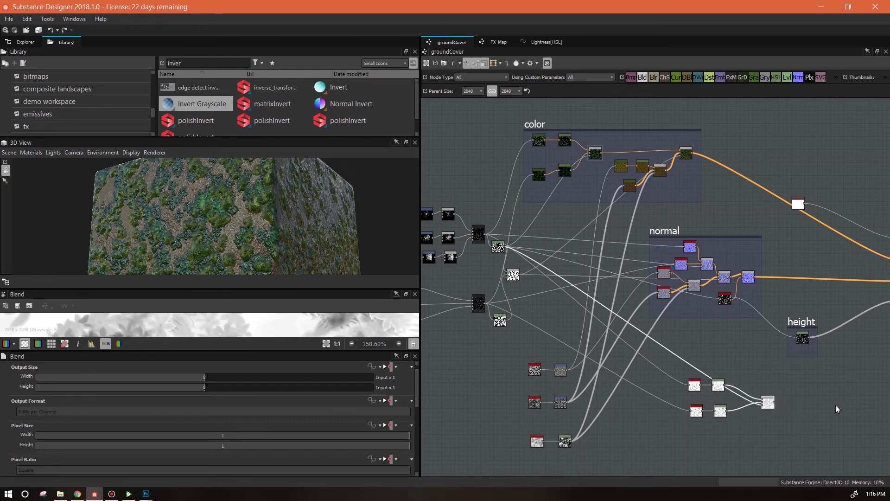
middle_drag(850, 399, 711, 360)
drag(630, 368, 616, 368)
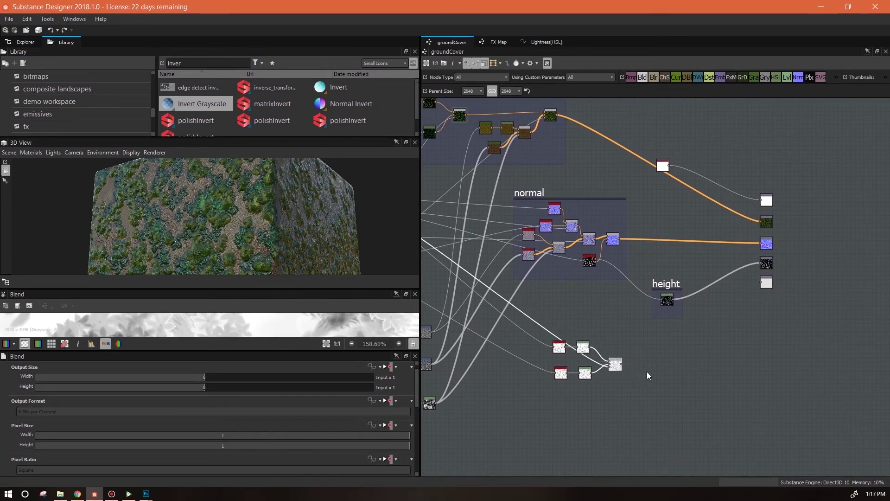
middle_drag(675, 366, 807, 324)
drag(720, 334, 694, 324)
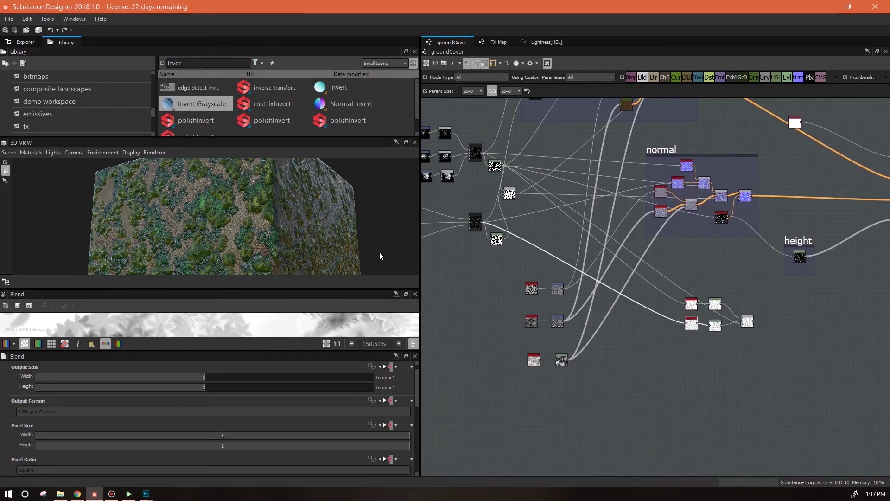
scroll(259, 225, up, 3)
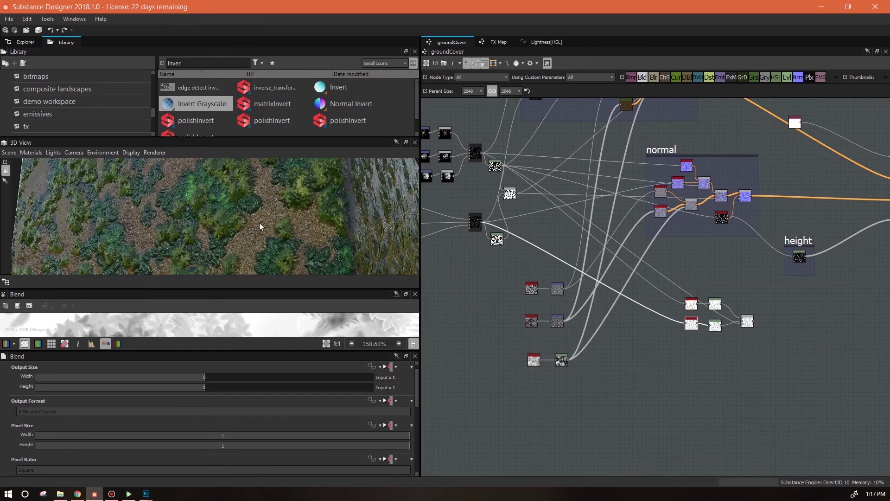
- Duplicate the ground Blend node from the color frame below the inverted plant nodes, keeping only its mask connection
middle_drag(739, 245, 758, 324)
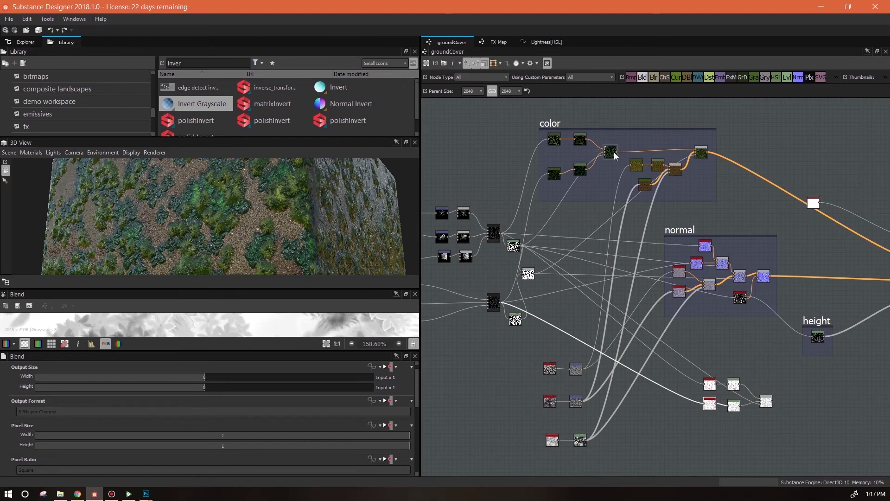
drag(644, 185, 810, 412)
key(ctrl+d)
drag(801, 368, 726, 394)
key(Delete)
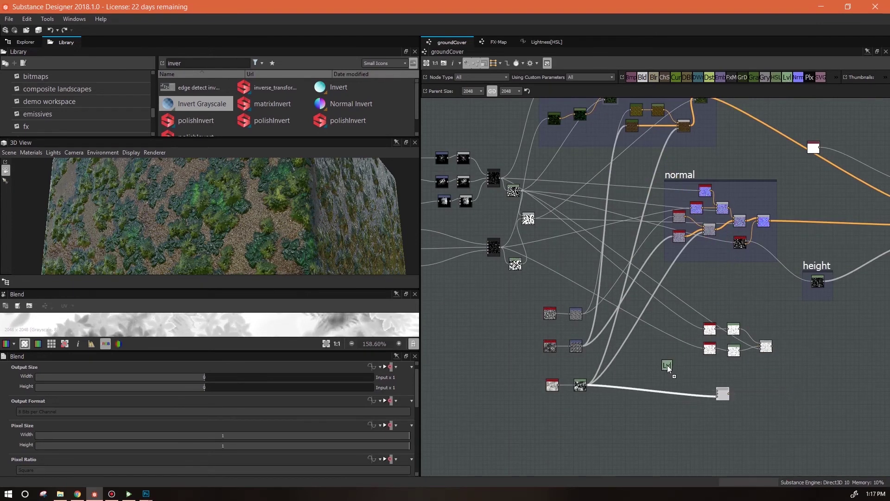
- Add an Invert Grayscale with a Levels node for the first ground noise and a second Levels node for the middle noise
click(667, 366)
scroll(668, 367, up, 3)
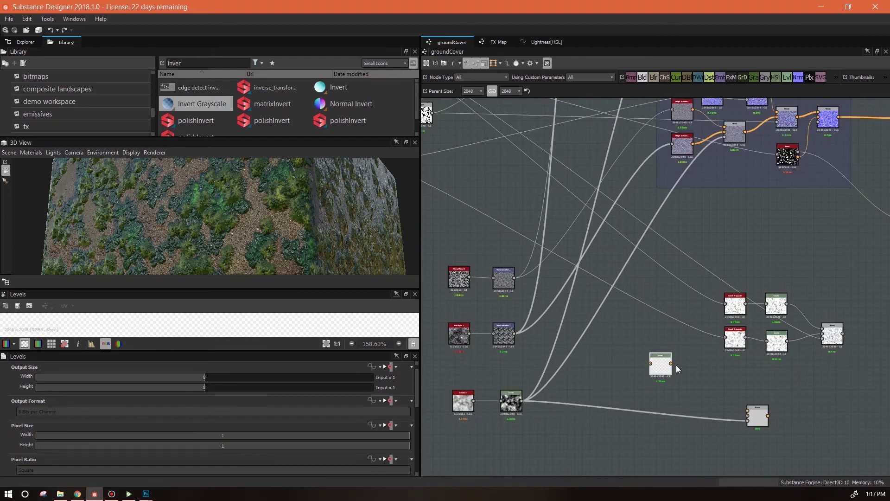
drag(202, 104, 638, 326)
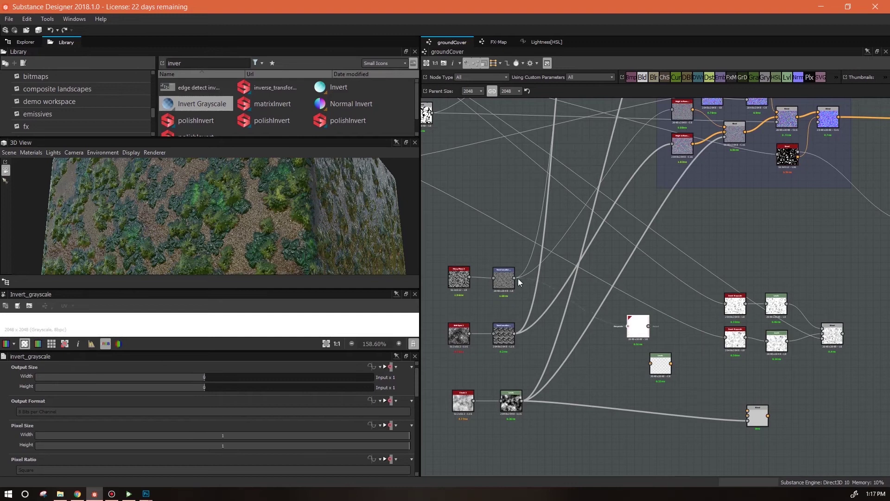
drag(518, 279, 515, 278)
drag(666, 364, 673, 350)
drag(649, 326, 657, 349)
drag(669, 349, 677, 341)
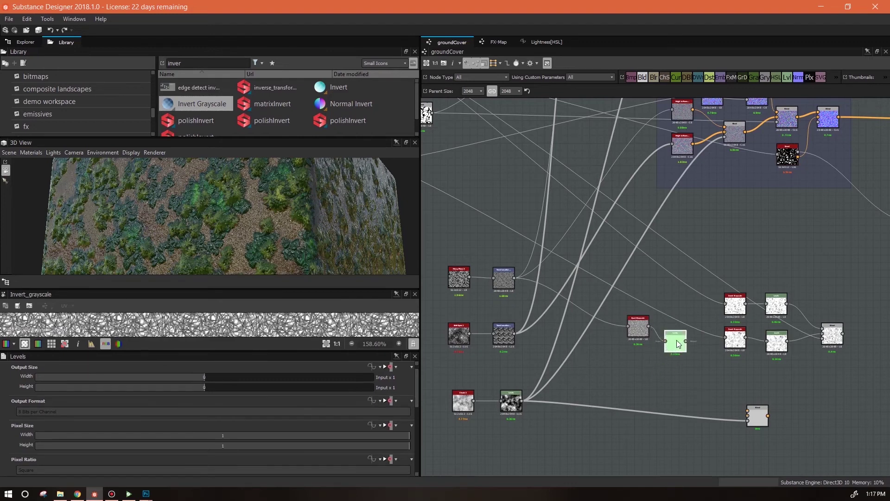
drag(677, 380, 676, 379)
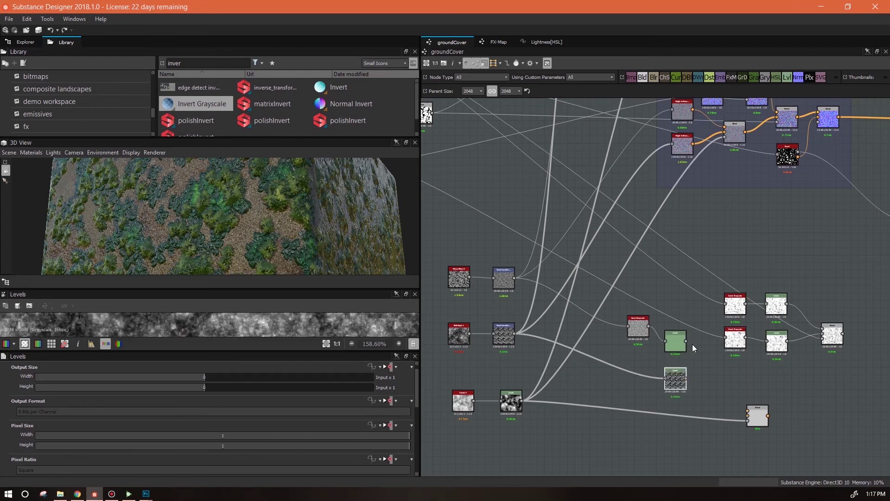
- Connect the two ground Levels nodes to the duplicated ground Blend and group the nodes closely beside it
drag(752, 407, 748, 410)
drag(747, 415, 699, 391)
drag(676, 342, 694, 372)
drag(638, 327, 653, 365)
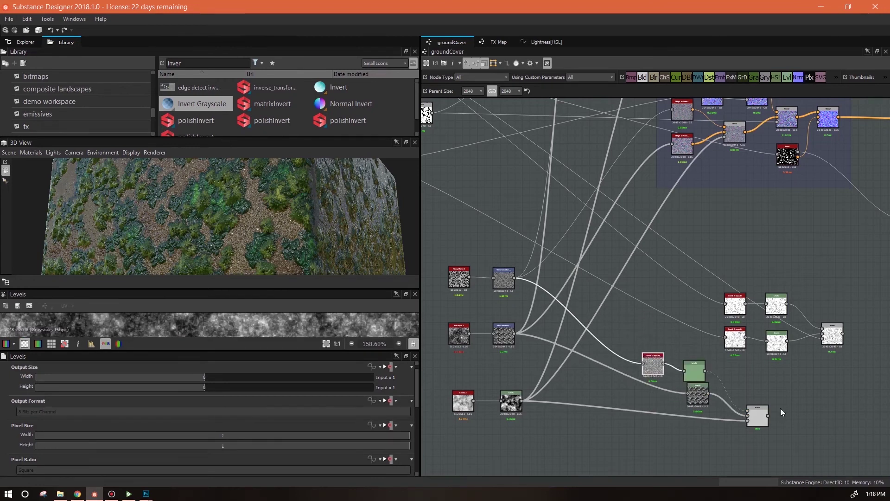
- Add a Blend node that combines the plant and ground blends, masked by the combined plant mask
scroll(848, 402, down, 1)
middle_drag(848, 402, 670, 387)
drag(594, 400, 631, 406)
drag(642, 78, 716, 332)
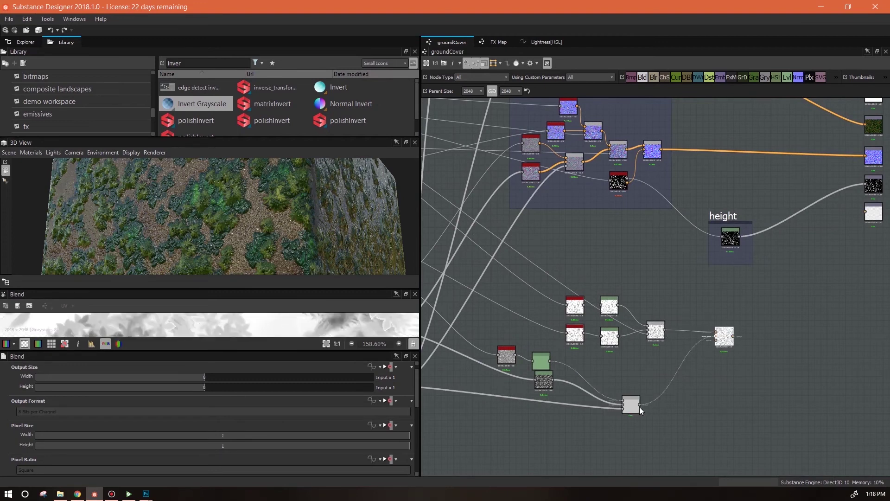
middle_drag(613, 278, 870, 392)
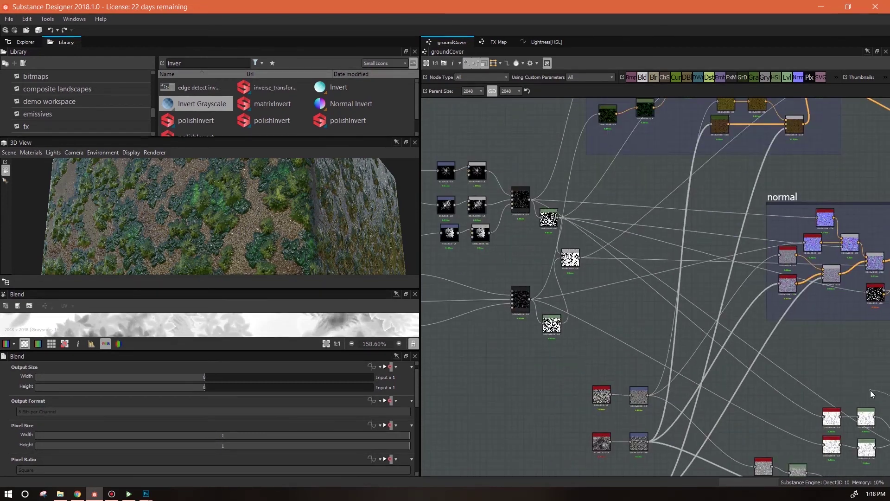
click(580, 258)
middle_drag(693, 344, 390, 179)
middle_drag(743, 324, 712, 431)
scroll(693, 376, down, 3)
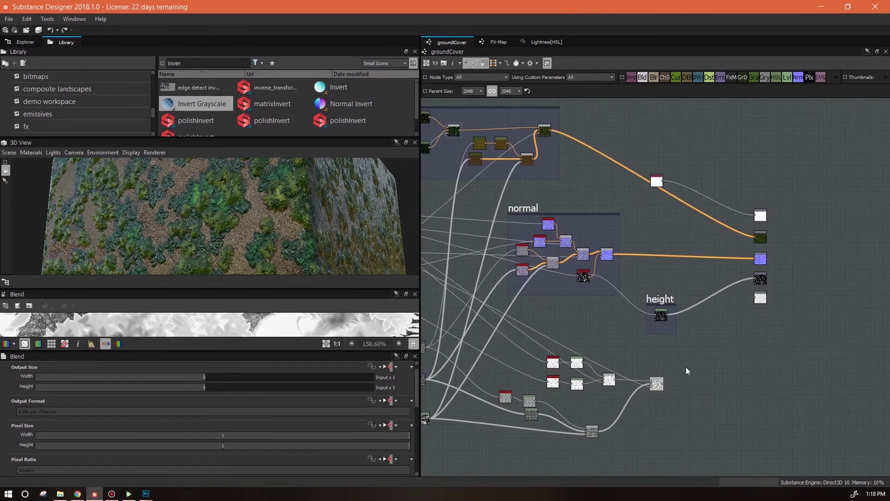
- Tidy the ground nodes below the plant nodes, connect the final Blend to the lowest output and enlarge the 3D view
drag(596, 432, 609, 411)
click(529, 400)
drag(531, 400, 550, 405)
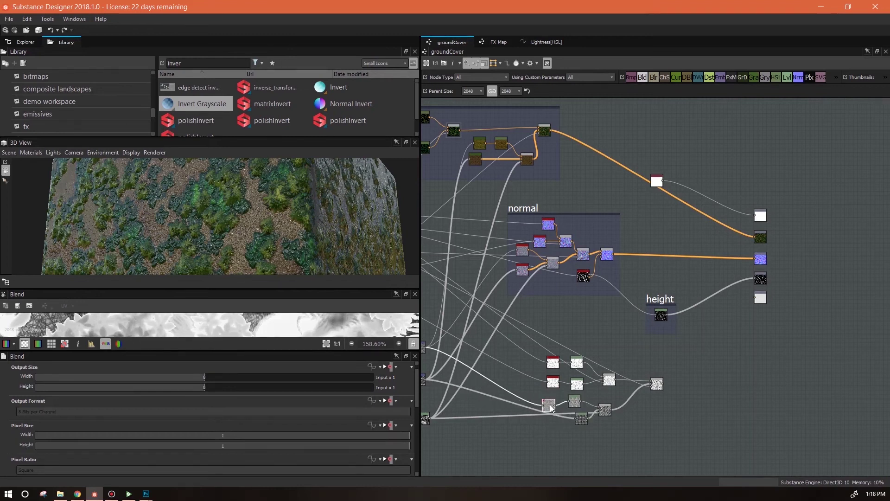
drag(750, 300, 753, 299)
drag(355, 255, 277, 232)
drag(296, 289, 316, 380)
drag(305, 301, 292, 330)
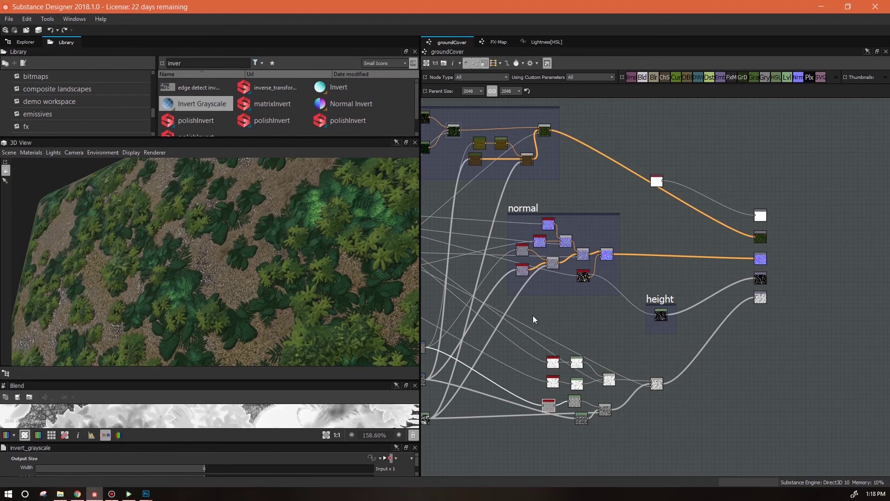
- Brighten the middle ground noise's Levels node by raising its output black and lowering its input white
middle_drag(751, 365, 819, 313)
drag(690, 361, 680, 369)
drag(279, 443, 279, 419)
drag(17, 463, 278, 470)
drag(257, 314, 246, 291)
drag(278, 464, 233, 442)
scroll(373, 448, up, 3)
drag(401, 440, 335, 442)
drag(208, 290, 230, 308)
mouse_move(261, 279)
mouse_down()
mouse_move(254, 249)
mouse_move(259, 270)
mouse_up()
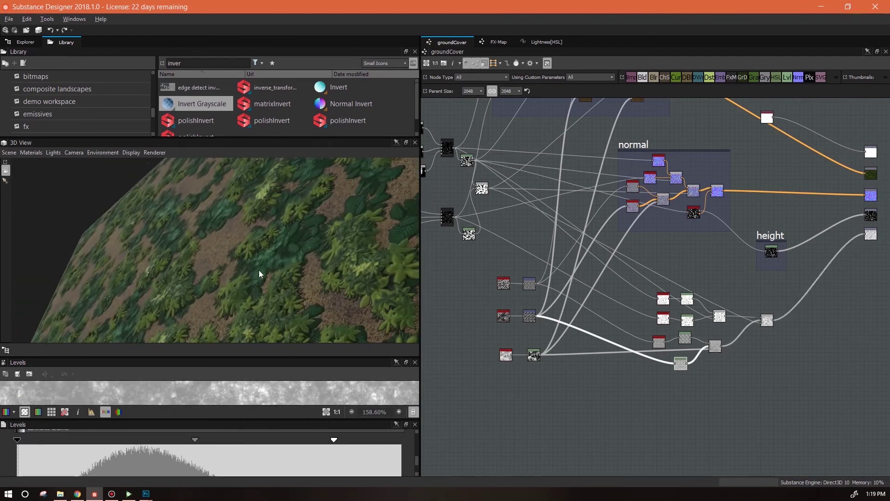
- Shift the midtone and raise the output black of the Levels node after the inverted ground noise
click(686, 339)
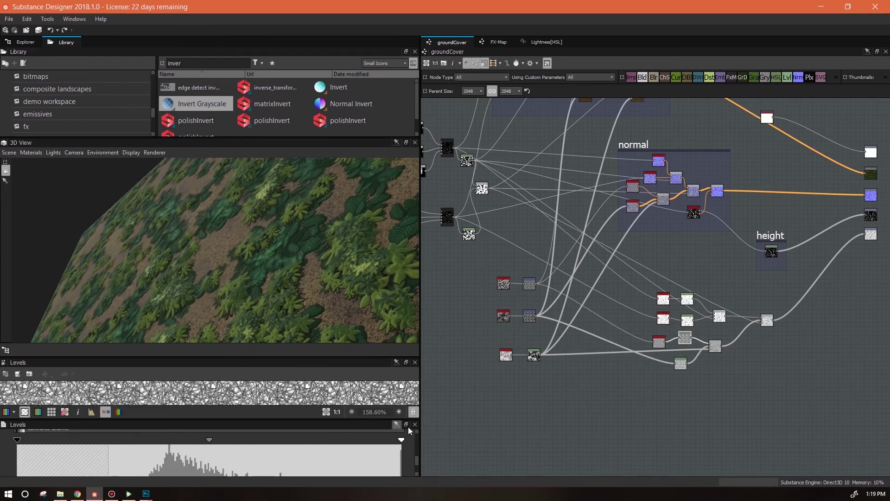
click(714, 345)
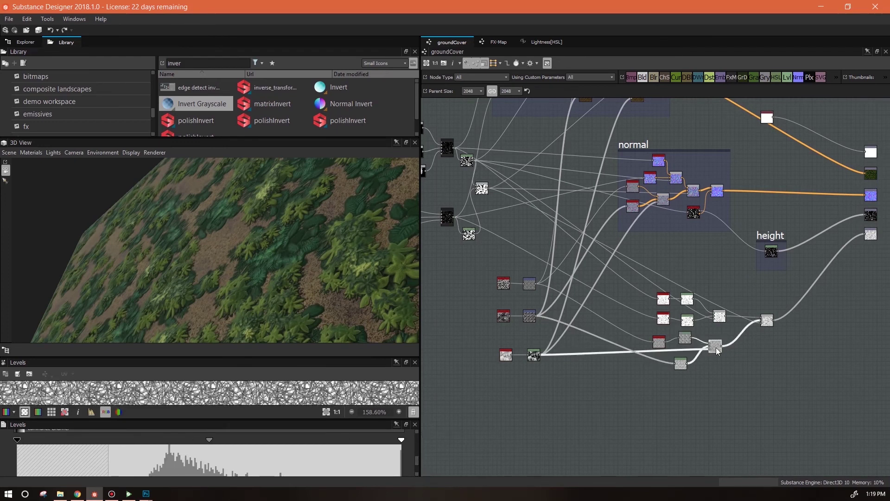
click(685, 338)
drag(417, 467, 418, 460)
drag(214, 456, 233, 456)
drag(416, 459, 417, 468)
drag(139, 469, 184, 474)
- Preview the final Blend in the 2D view and raise the output black of both ground Levels nodes further
double_click(766, 320)
scroll(241, 336, down, 3)
drag(681, 363, 690, 370)
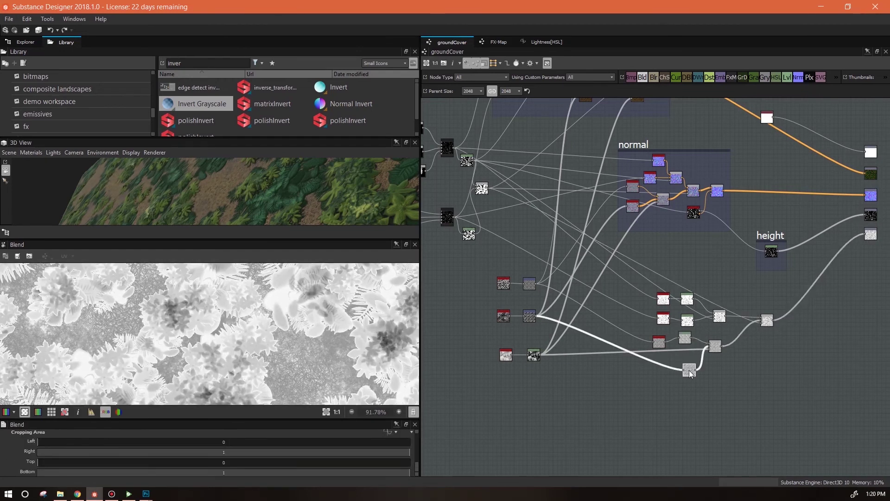
drag(208, 469, 300, 472)
click(685, 338)
drag(179, 470, 287, 474)
- Brighten the midtone and lower the output white of the second inverted plant pattern's Levels node
click(688, 320)
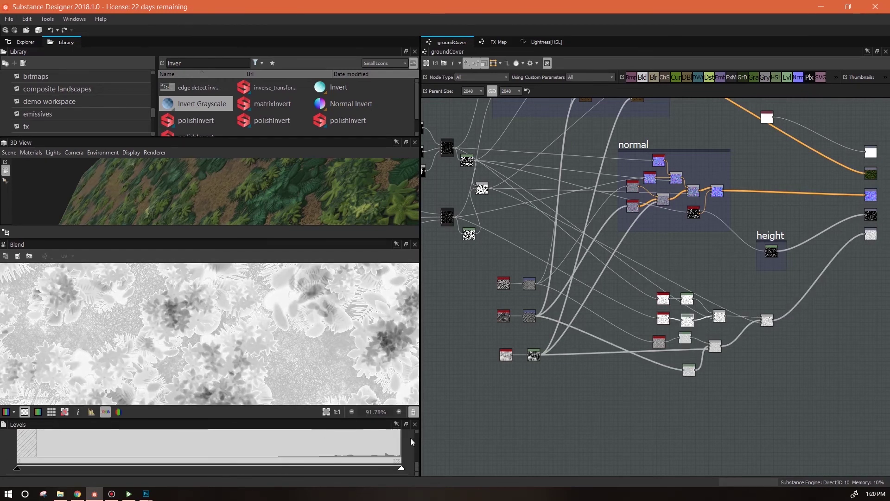
drag(304, 240, 297, 307)
drag(234, 266, 324, 239)
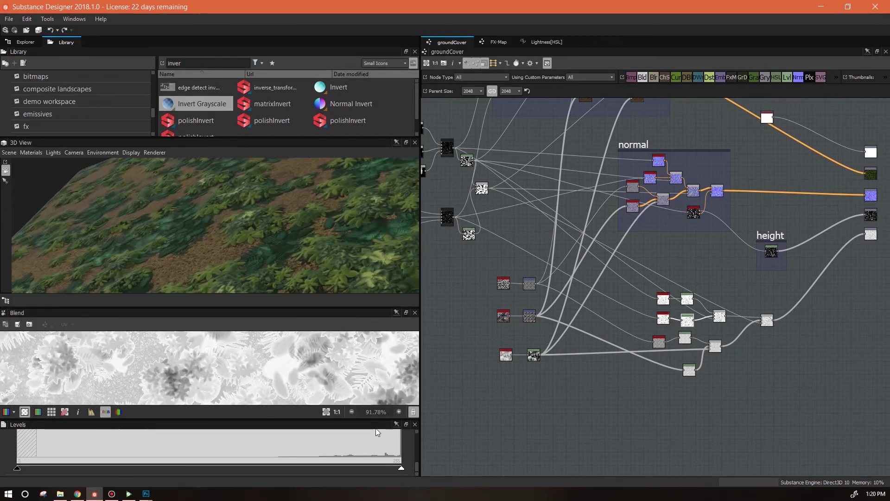
scroll(378, 432, up, 3)
drag(218, 439, 185, 439)
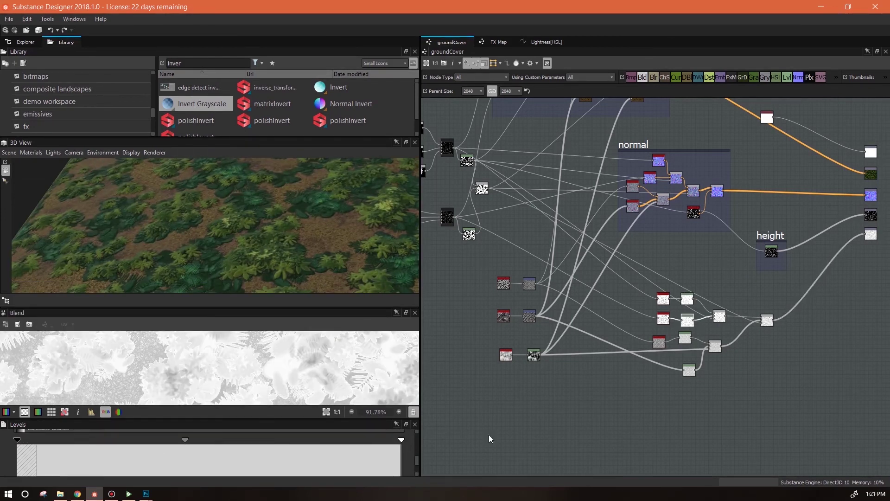
scroll(208, 457, down, 3)
drag(402, 465, 246, 466)
- Lower the output white of both plant Levels nodes and check the leaf shine in the 3D view
click(687, 299)
scroll(371, 456, down, 3)
drag(264, 237, 166, 247)
drag(248, 465, 227, 465)
click(686, 321)
drag(317, 464, 273, 466)
drag(287, 231, 454, 242)
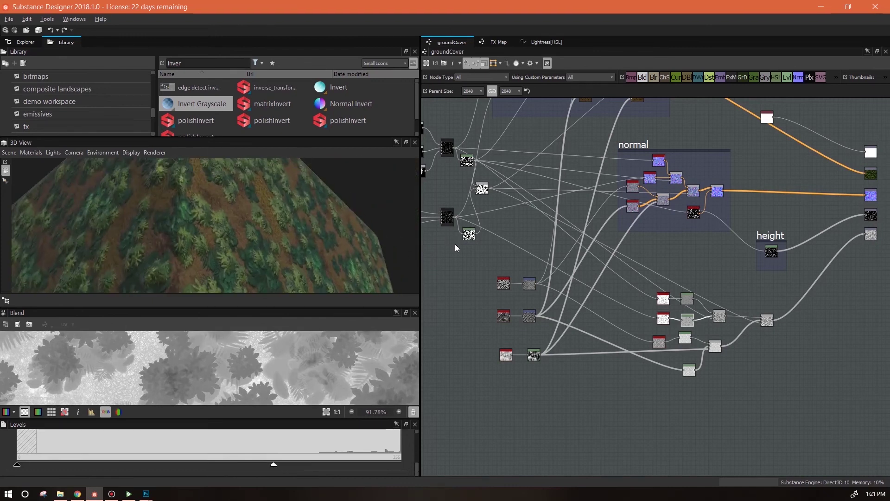
drag(398, 252, 316, 260)
- Brighten the midtone of the inverted ground noise's Levels node while checking the shine from several view and light angles
scroll(211, 450, up, 2)
drag(211, 446, 282, 452)
scroll(276, 236, down, 4)
drag(275, 243, 548, 333)
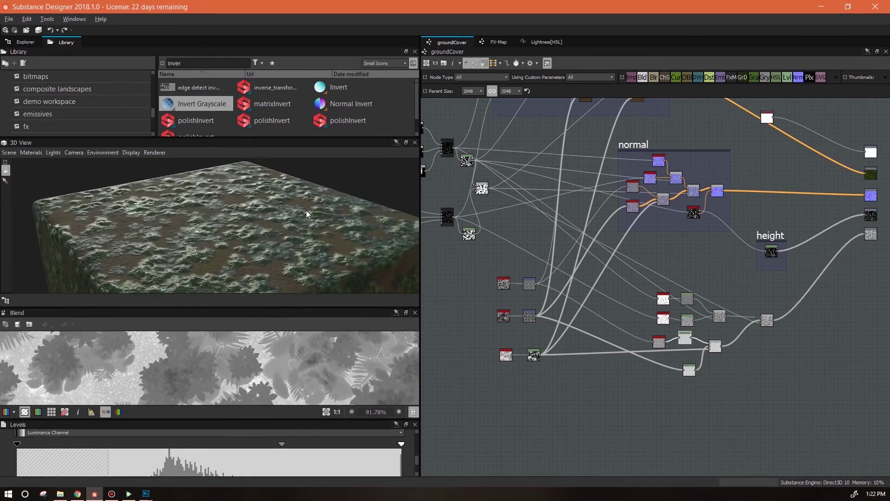
right_drag(322, 227, 254, 119)
drag(350, 233, 350, 283)
drag(281, 444, 95, 445)
drag(219, 244, 375, 195)
drag(413, 139, 446, 227)
- Frame the inverted plant and ground nodes together with the final Blend and title the frame roughness
middle_drag(725, 361, 695, 380)
drag(605, 306, 777, 445)
right_click(657, 318)
click(707, 370)
drag(417, 461, 420, 442)
drag(51, 470, 4, 467)
key(Return)
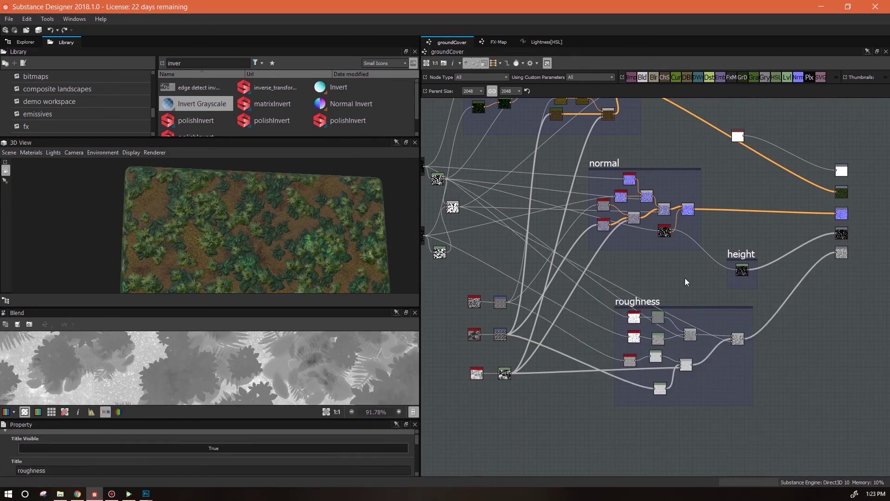
- Publish the groundCover package as a Substance archive named groundCover in the groundCover folder
click(429, 361)
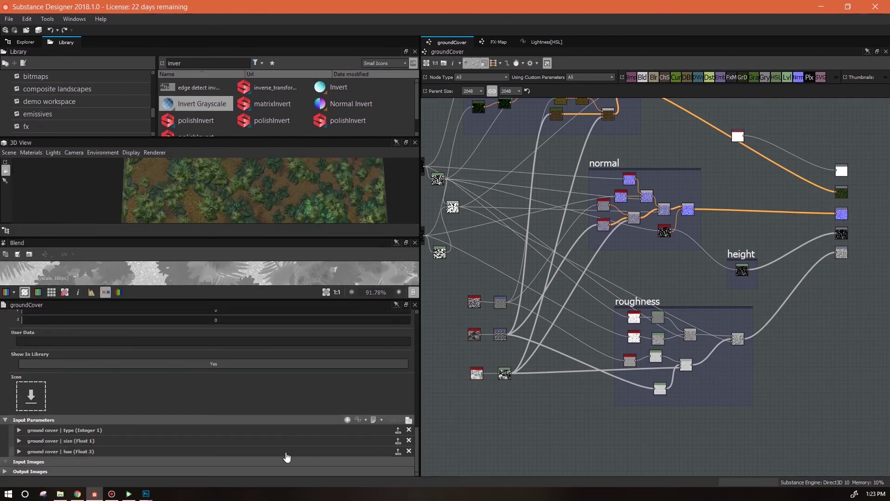
middle_drag(547, 425, 587, 483)
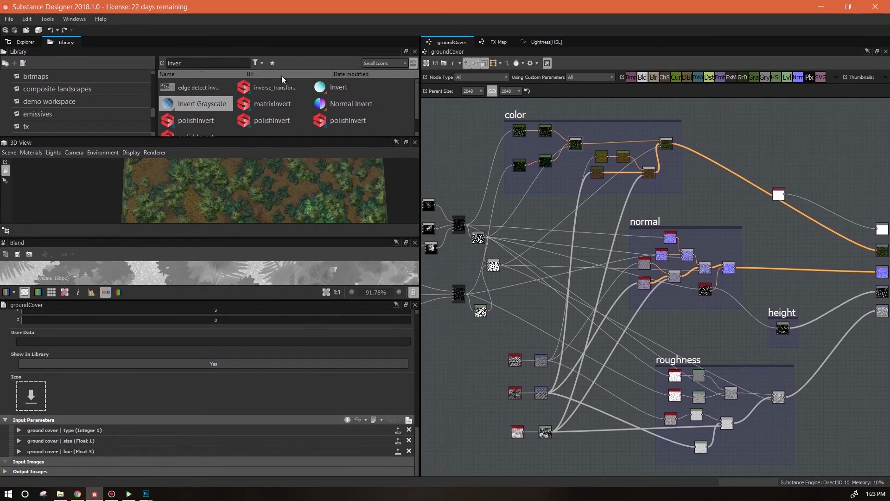
click(21, 42)
drag(93, 139, 94, 201)
click(60, 87)
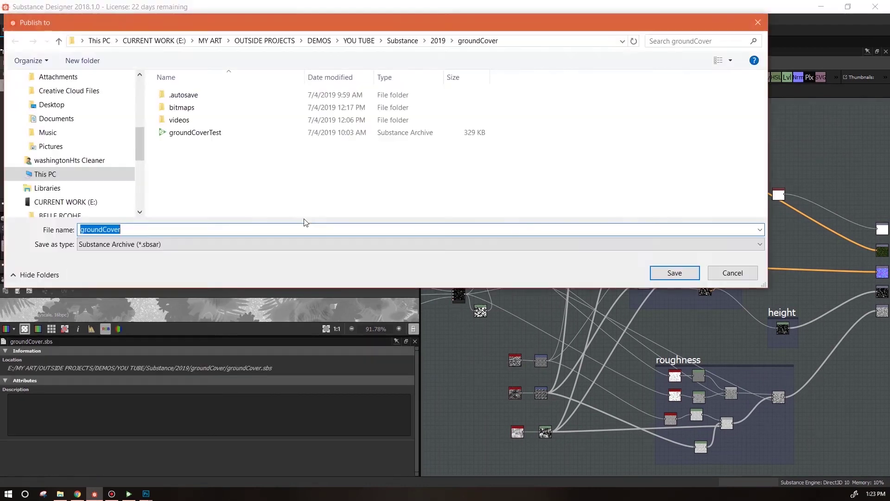
click(672, 272)
click(526, 301)
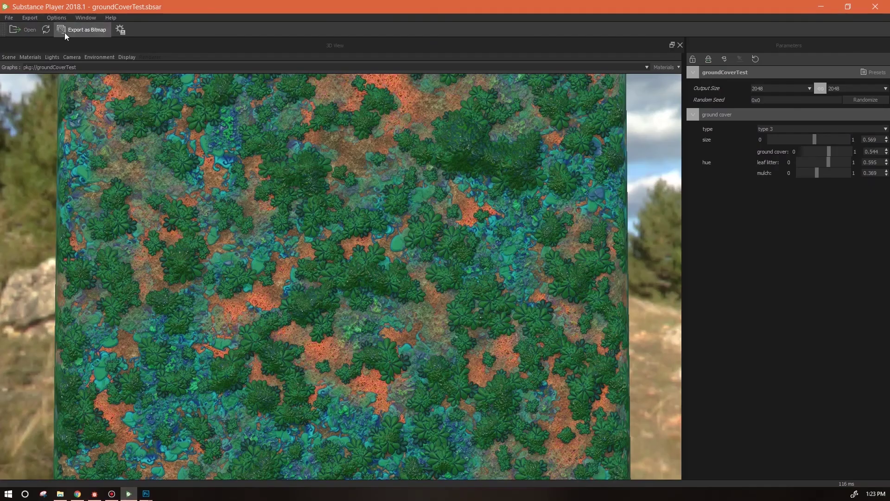
- Load the groundCover archive in Substance Player and set its output size to 2048
key(ctrl+o)
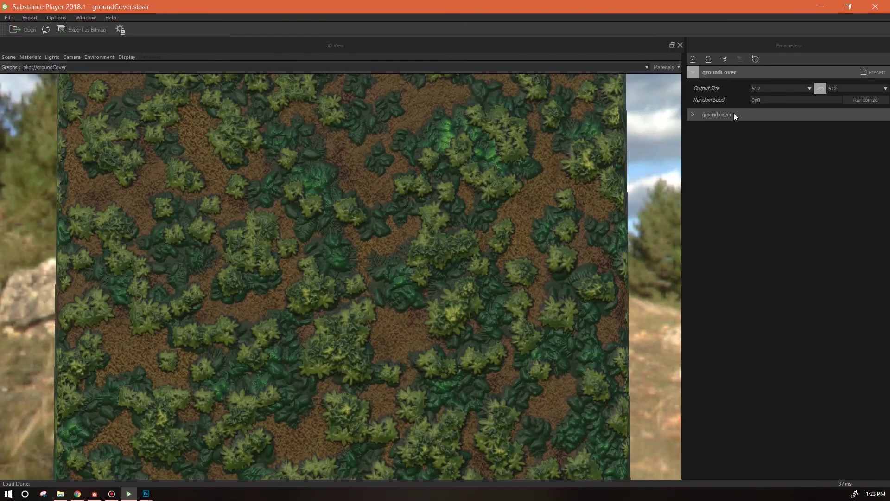
click(778, 89)
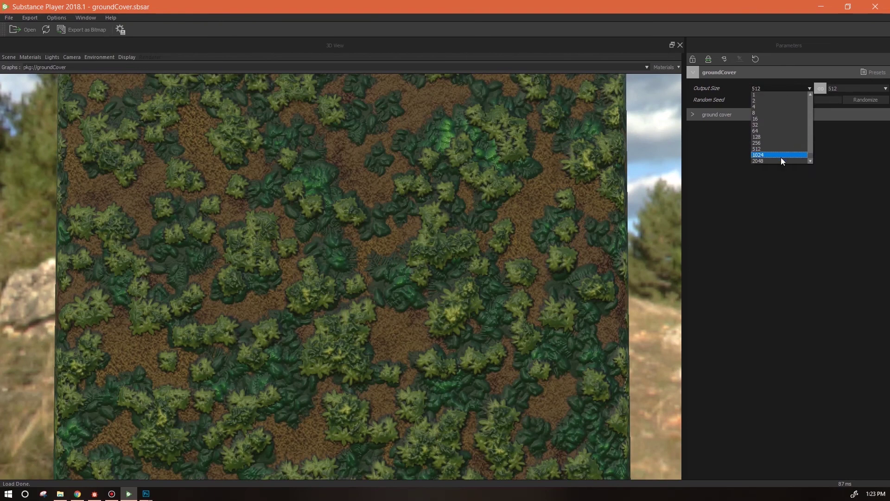
click(781, 157)
drag(491, 321, 507, 305)
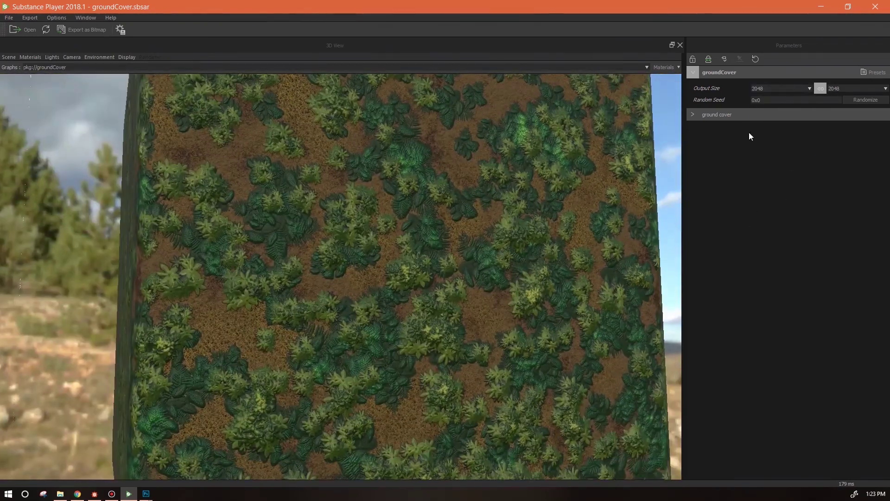
- Test the ground cover types by switching to type 2 and finally type 1, inspecting the cube with each
click(694, 115)
click(885, 129)
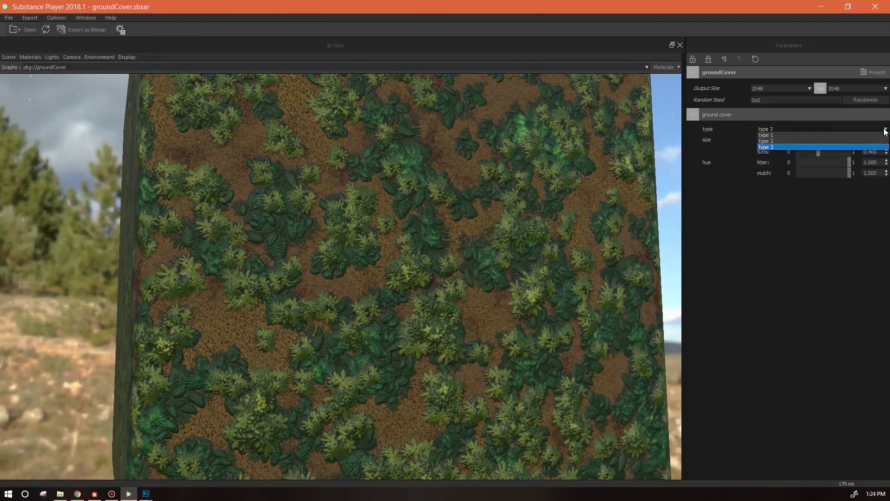
click(850, 141)
drag(373, 264, 566, 299)
click(866, 130)
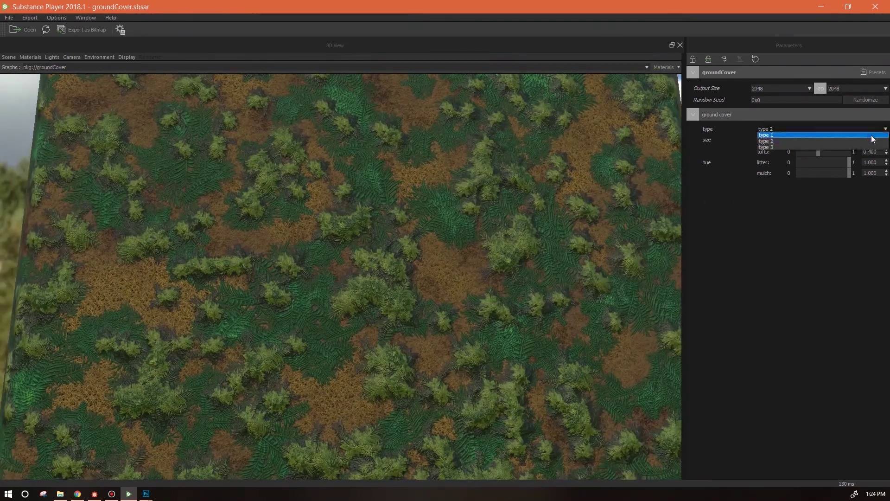
click(867, 136)
drag(571, 270, 507, 324)
- Test the type 1 parameters with size 0.268, tufts hue 0.514 and litter hue 0.262, viewing the cube from several angles
drag(824, 139, 790, 141)
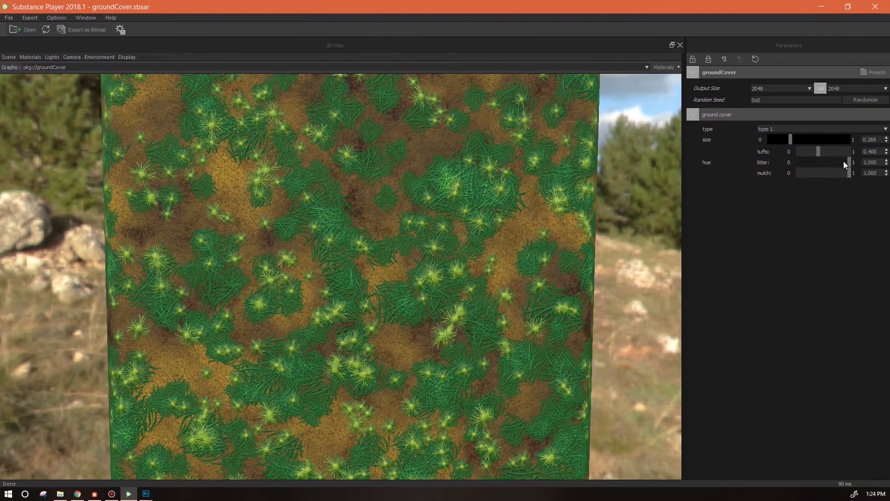
drag(819, 150, 748, 148)
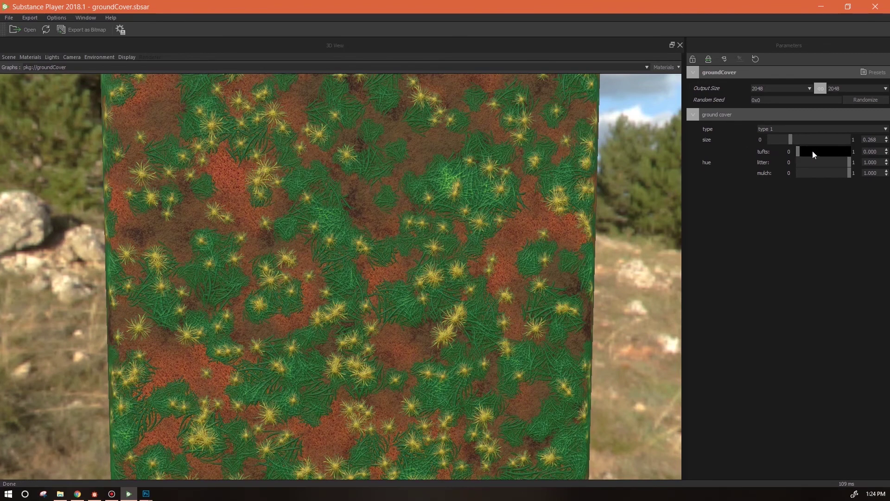
drag(853, 153, 778, 175)
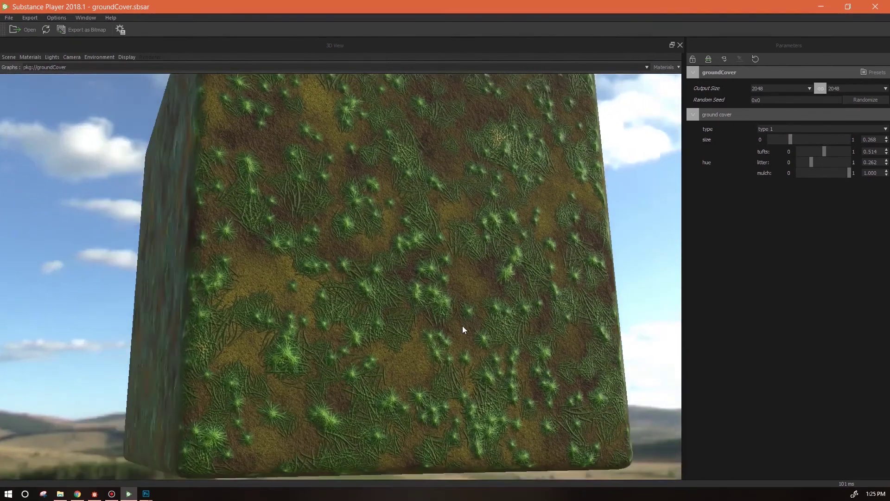
drag(463, 329, 182, 154)
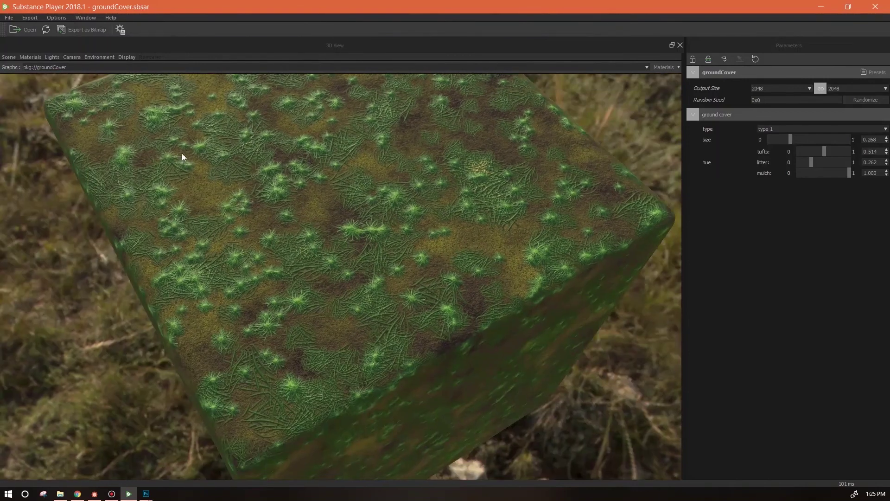
click(31, 57)
mouse_move(39, 68)
click(87, 65)
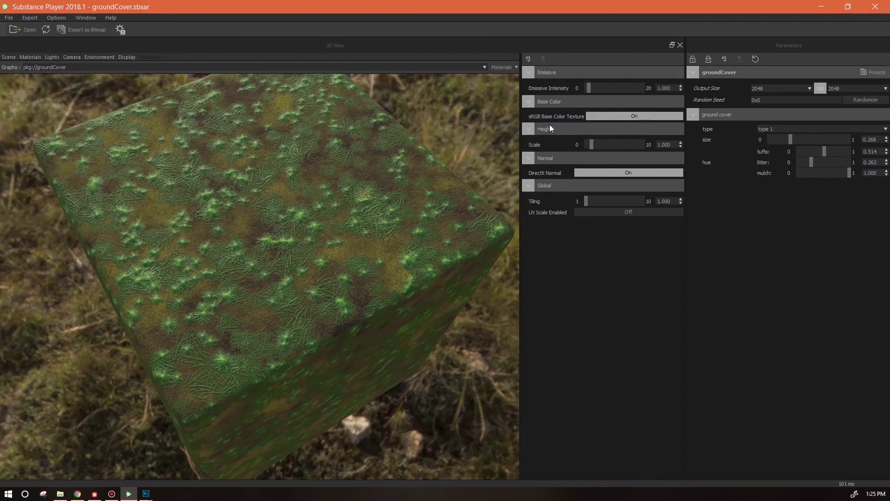
drag(521, 166, 675, 174)
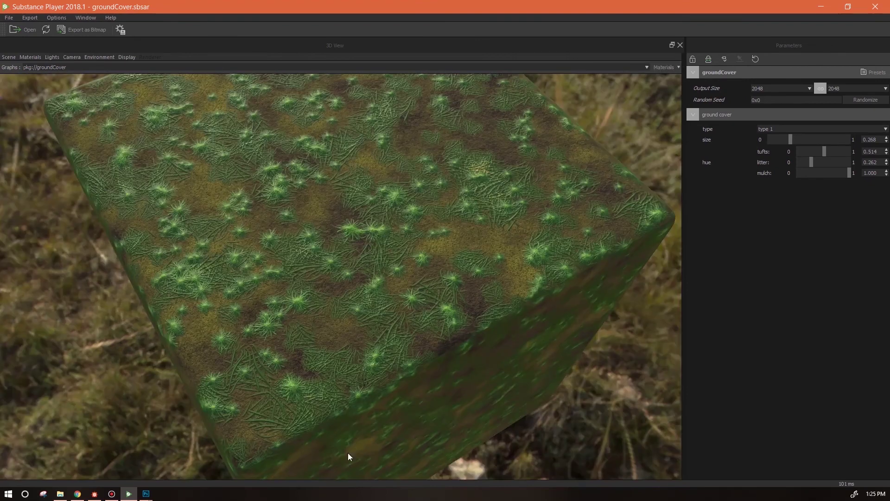
- Switch to Substance Designer and set the swizzle component to Z in the hue function of the ground HSL node
click(94, 494)
middle_drag(843, 284, 881, 324)
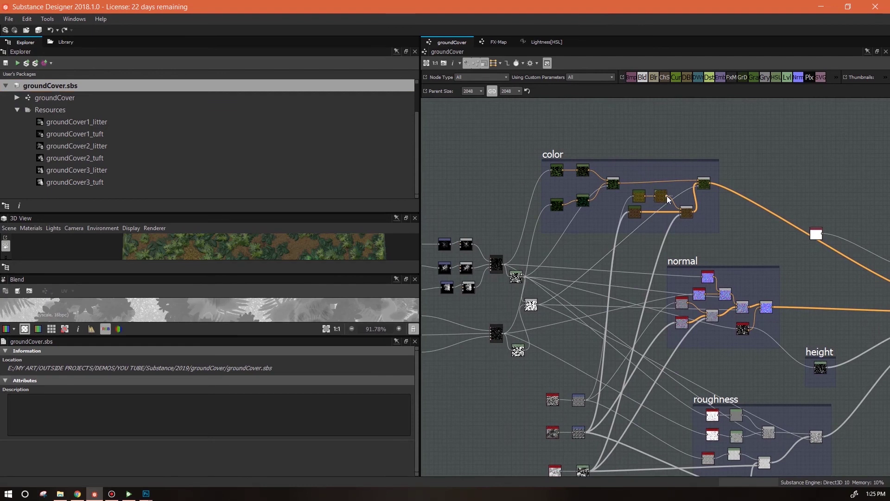
double_click(662, 197)
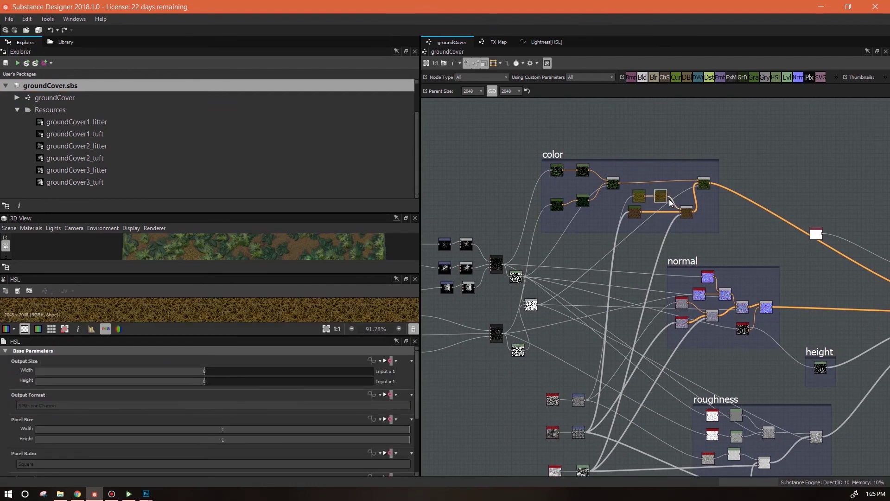
scroll(413, 387, down, 5)
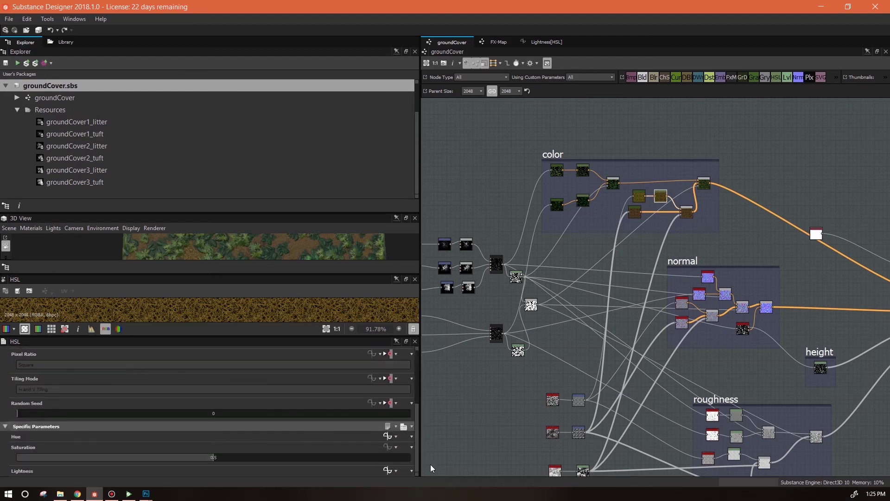
click(388, 436)
click(564, 278)
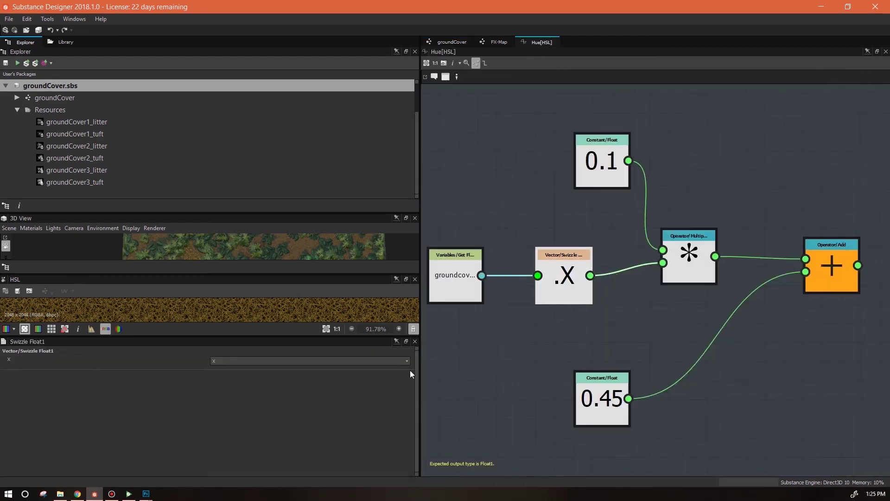
click(407, 361)
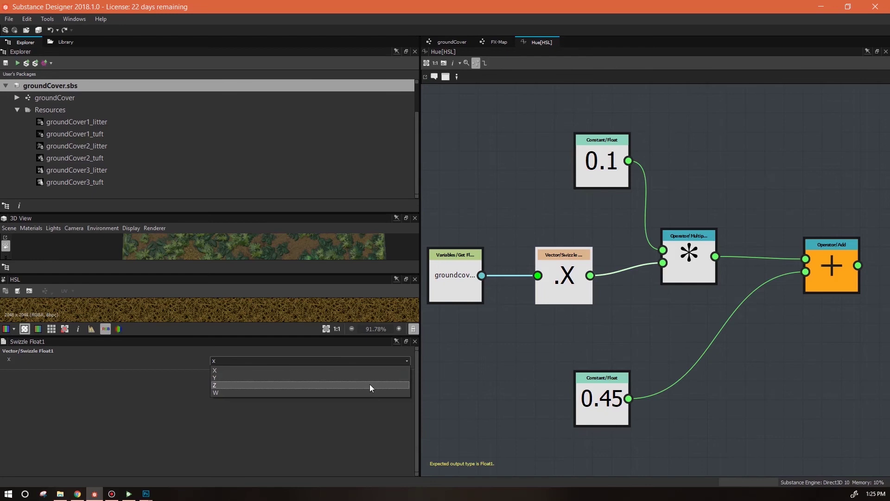
click(369, 385)
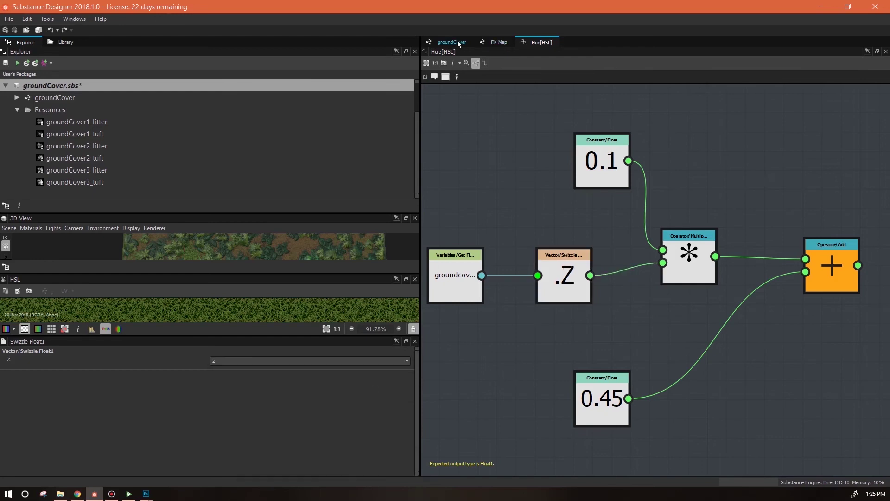
- Check the hue functions of the two plant HSL nodes and the ground HSL node in the color frame
click(452, 43)
scroll(691, 213, up, 2)
double_click(534, 145)
scroll(416, 426, down, 1)
drag(417, 426, 421, 469)
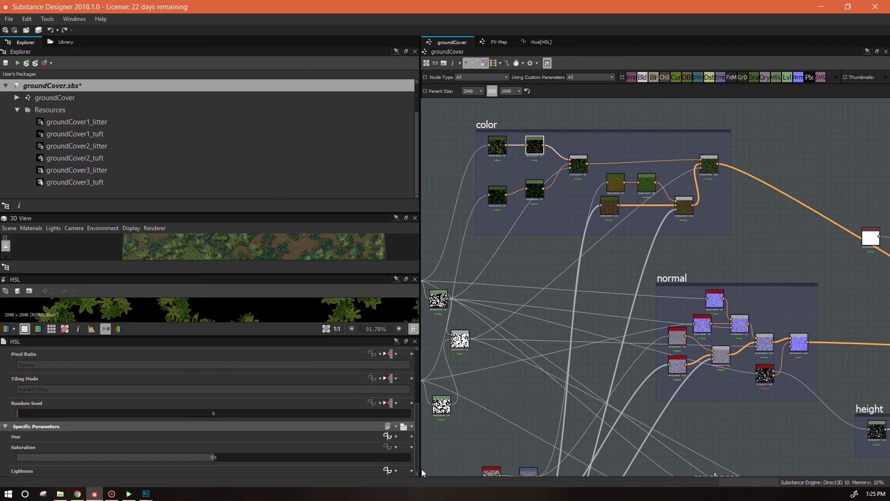
click(388, 436)
click(451, 42)
double_click(535, 190)
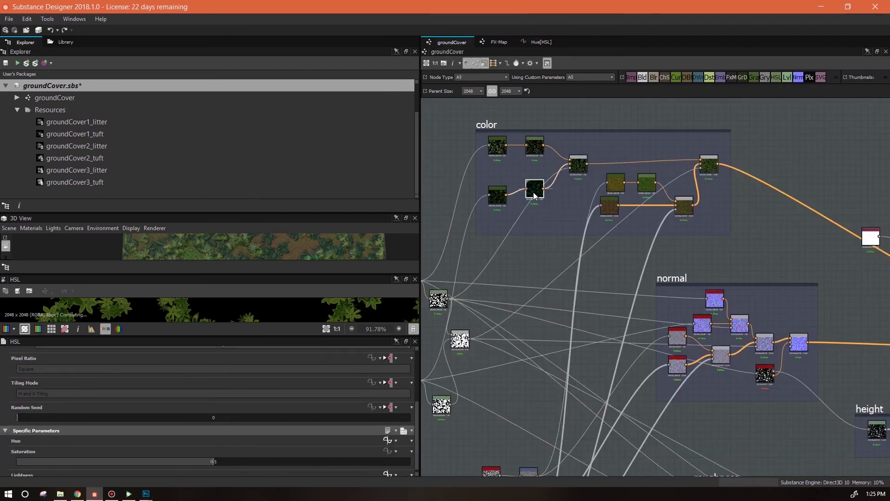
click(537, 42)
click(452, 42)
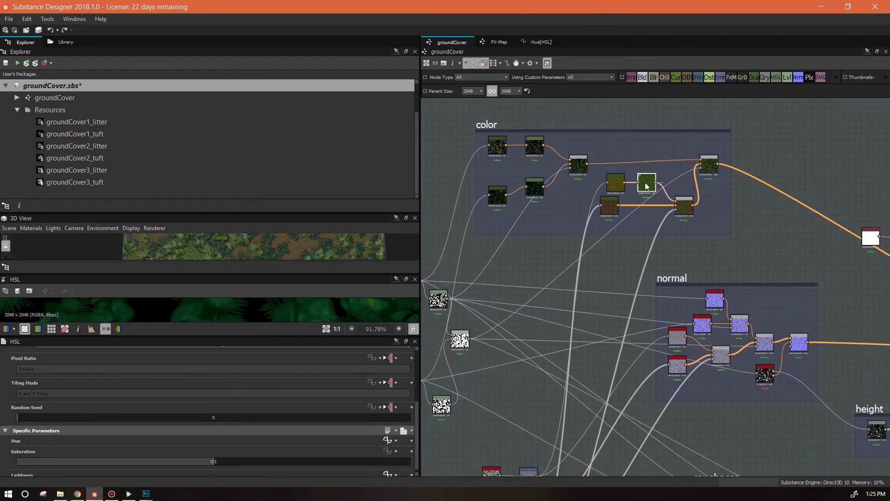
double_click(646, 184)
click(387, 440)
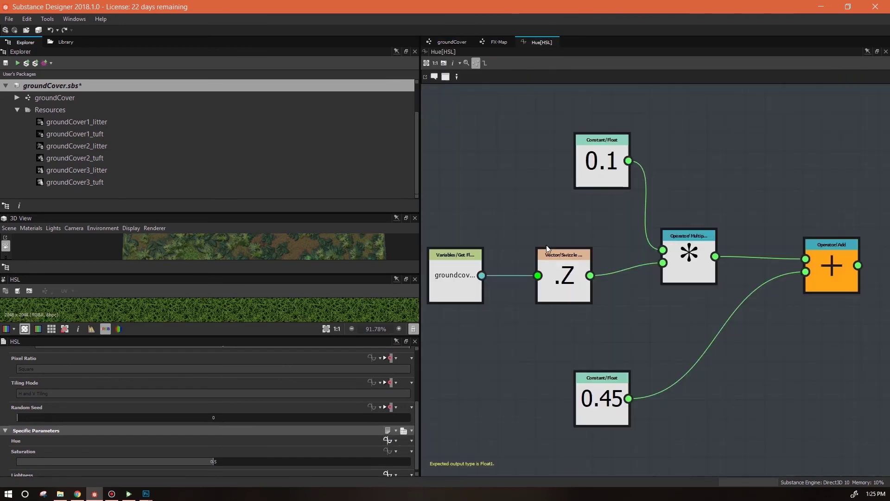
click(449, 42)
- Save and republish the groundCover package, then reload it in Substance Player at an output size of 2048
key(ctrl+s)
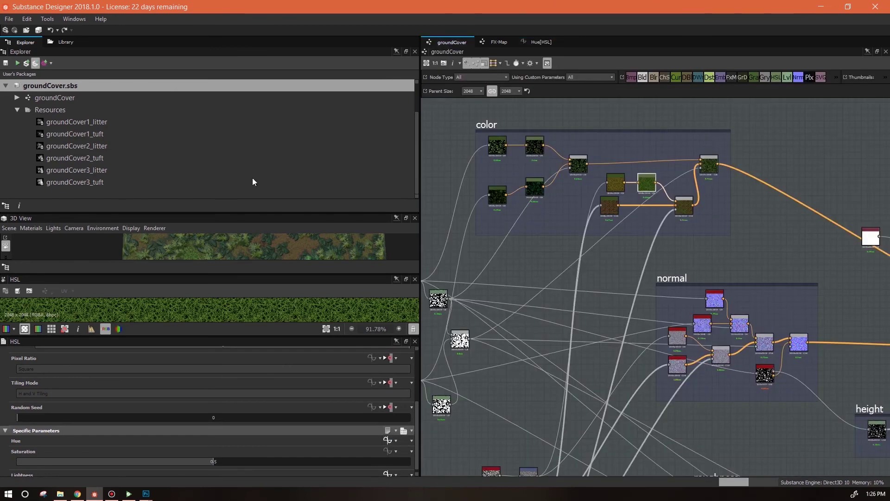
click(130, 494)
click(46, 30)
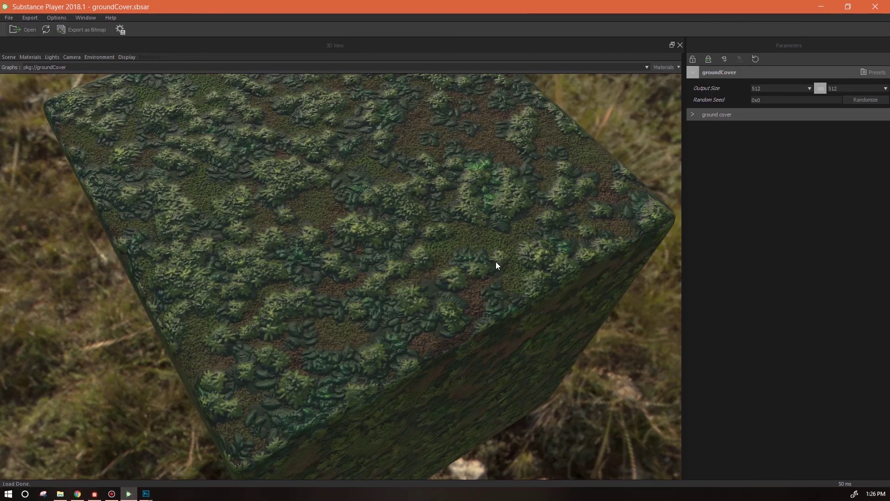
click(809, 88)
click(786, 153)
drag(590, 229, 548, 252)
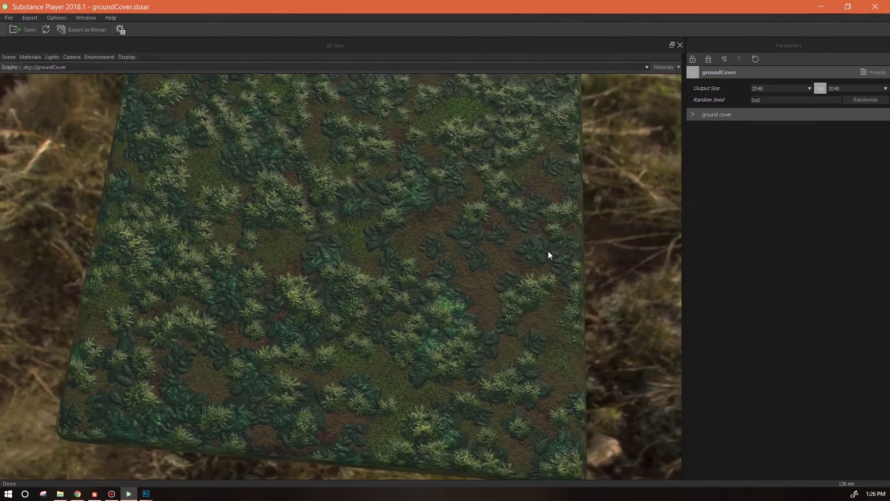
- Test the hue parameters with tufts and litter at 0 and mulch at 0.054, inspecting the plants and ground up close
click(692, 115)
drag(844, 152, 767, 158)
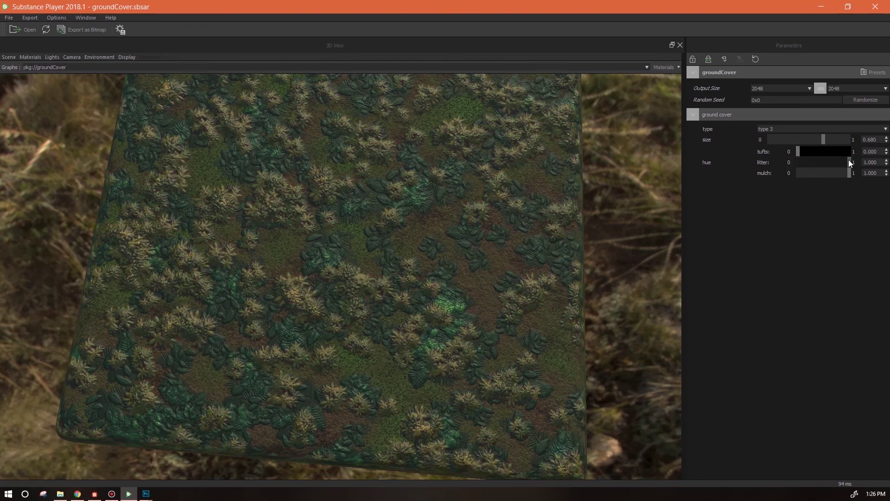
drag(850, 162, 795, 170)
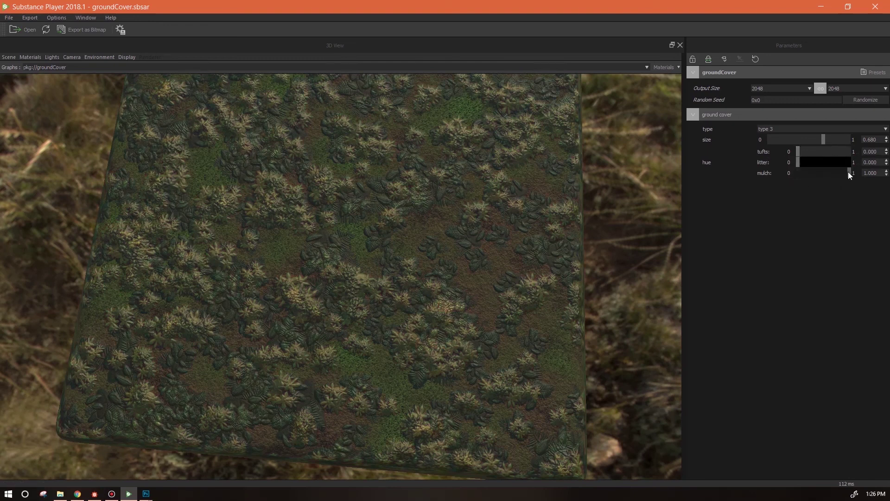
click(801, 174)
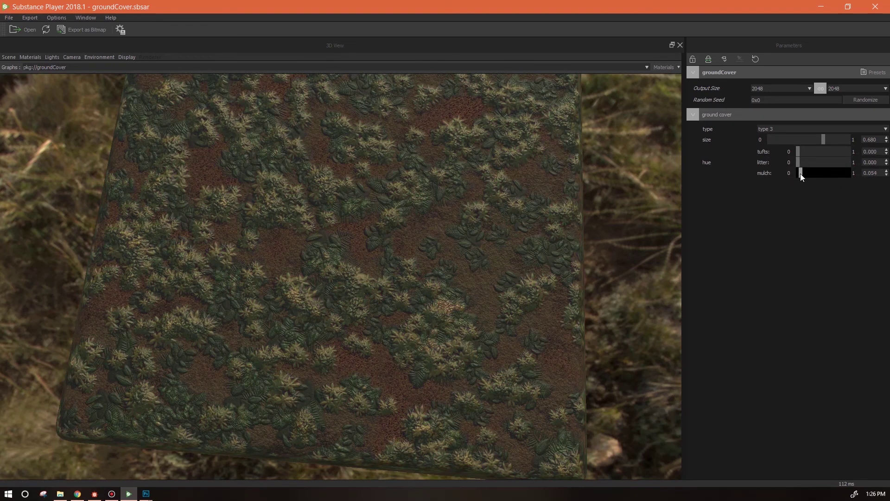
drag(496, 304, 422, 312)
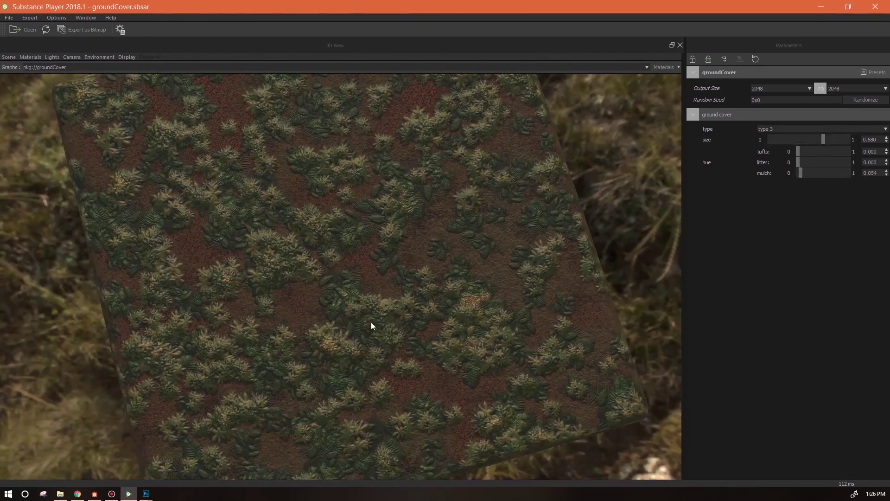
scroll(442, 302, up, 10)
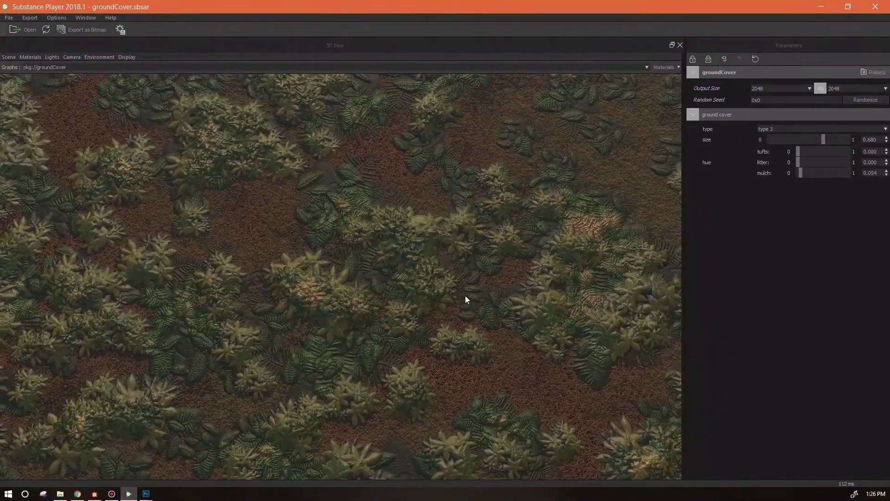
right_drag(459, 293, 561, 357)
middle_drag(561, 357, 450, 321)
- Switch the ground cover to type 2 and set the hues to tufts 0.676, litter 0.576 and mulch 0.883
click(872, 130)
click(861, 141)
drag(798, 151, 843, 176)
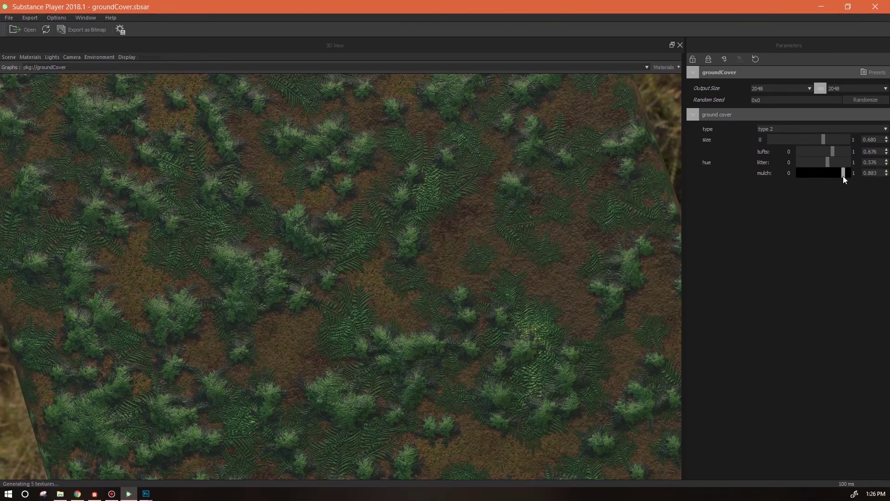
- Return to Substance Designer and enlarge the 3D view to inspect the ground beside the normal and roughness groups
click(94, 493)
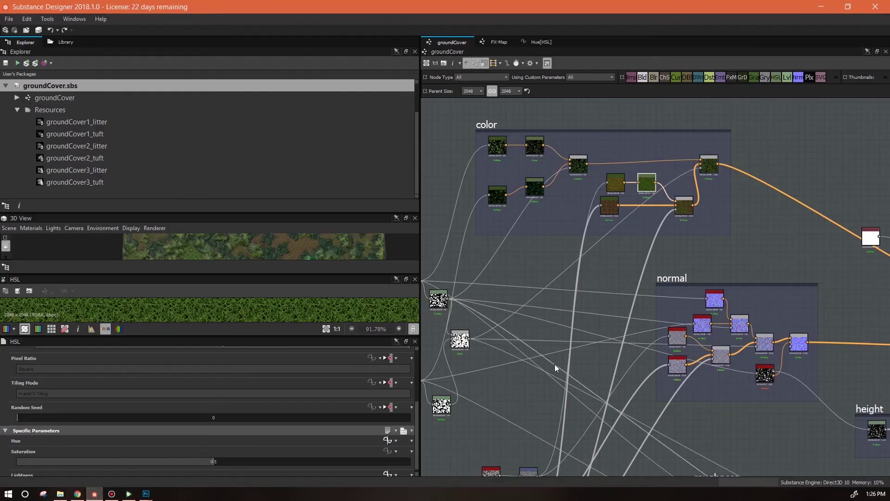
middle_drag(742, 301, 810, 145)
middle_drag(762, 250, 571, 354)
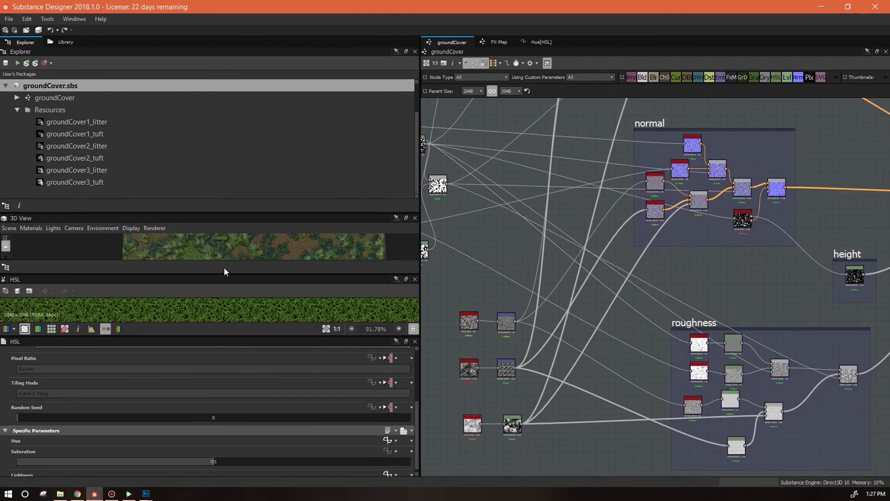
drag(226, 276, 228, 379)
scroll(512, 427, down, 3)
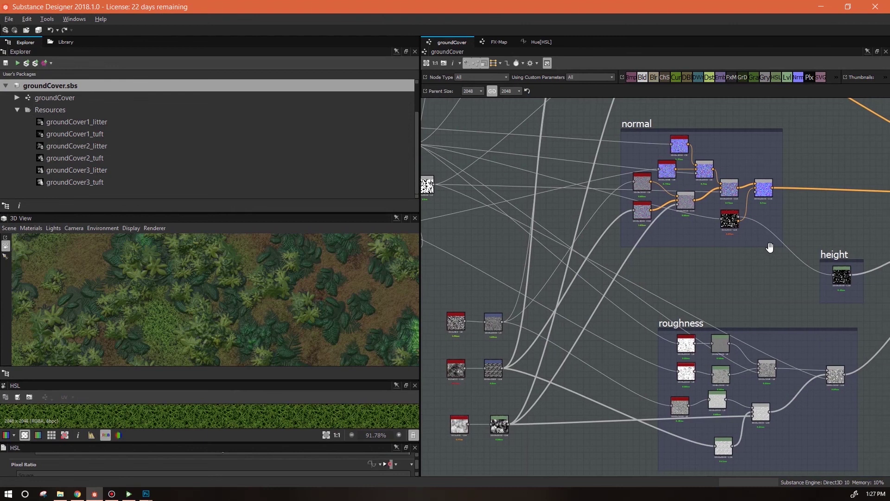
- Try a narrower input range with a darker midtone on the Levels node that masks the ground blends
drag(385, 442, 384, 401)
drag(416, 443, 416, 459)
drag(271, 439, 304, 439)
drag(175, 439, 203, 439)
drag(370, 439, 331, 438)
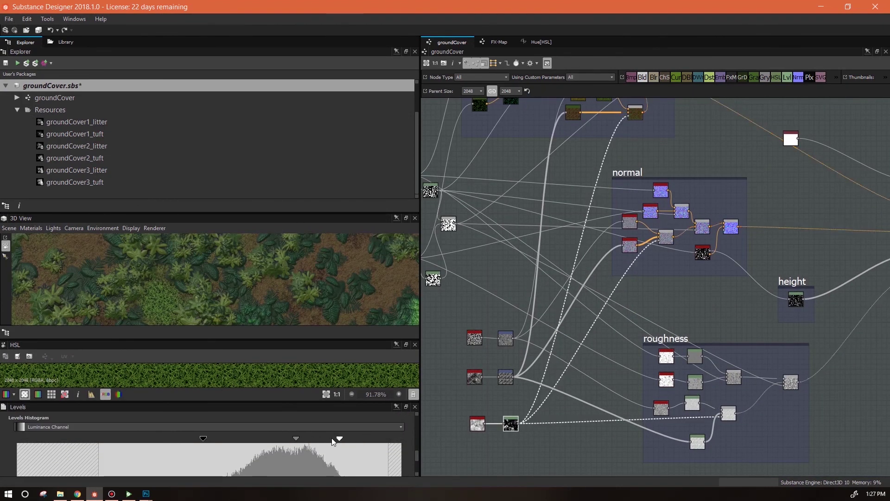
- Widen the input range and brighten the midtone of the ground mask's Levels node, checking the ground in the 3D view
scroll(296, 283, down, 5)
middle_drag(301, 282, 300, 305)
drag(300, 305, 318, 392)
drag(294, 439, 280, 438)
drag(335, 438, 383, 439)
drag(203, 438, 167, 439)
scroll(263, 250, up, 5)
middle_drag(263, 223, 248, 213)
- Preview the Blend node that combines the ground colors in an enlarged 2D view
middle_drag(812, 269, 807, 420)
double_click(629, 263)
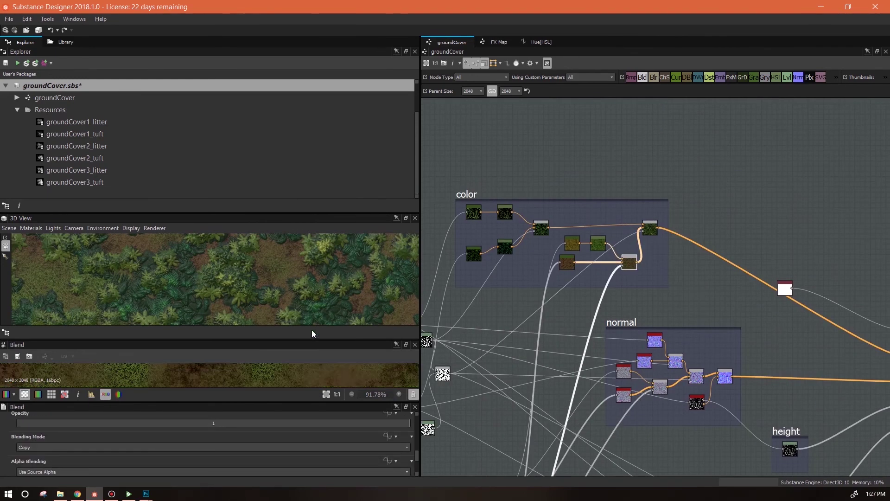
drag(312, 339, 315, 179)
scroll(360, 291, down, 5)
middle_drag(360, 291, 286, 238)
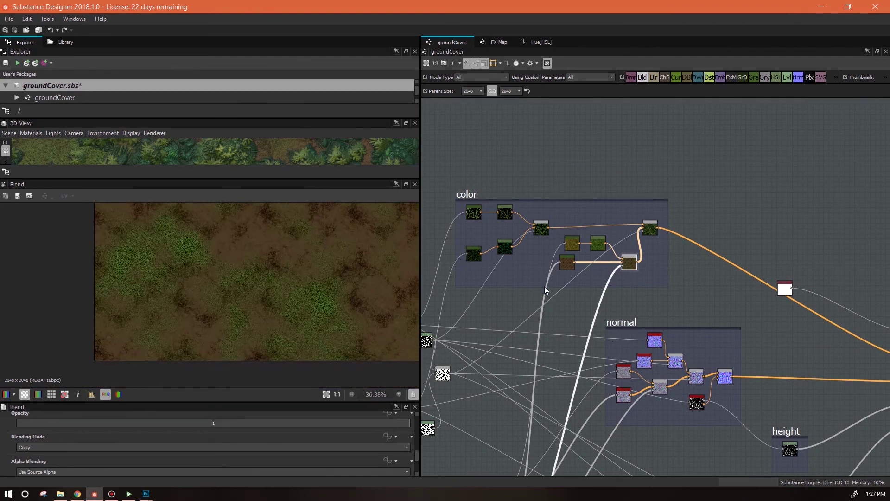
middle_drag(565, 265, 586, 286)
click(586, 284)
- Insert a Levels node between the mulch noise's Transformation 2D and the brown ground color node, brighten its midtone and preview the ground Blend
middle_drag(633, 377, 701, 269)
click(589, 441)
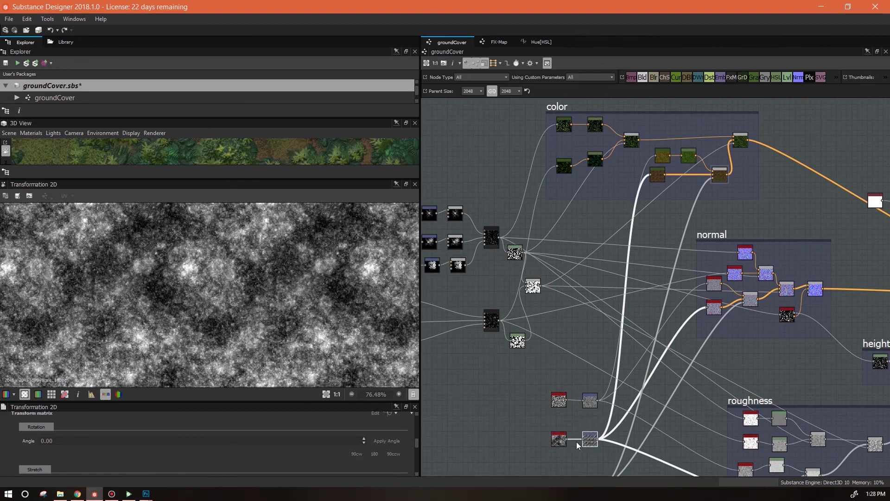
mouse_move(561, 445)
mouse_down()
mouse_move(534, 444)
mouse_move(565, 446)
mouse_up()
click(644, 180)
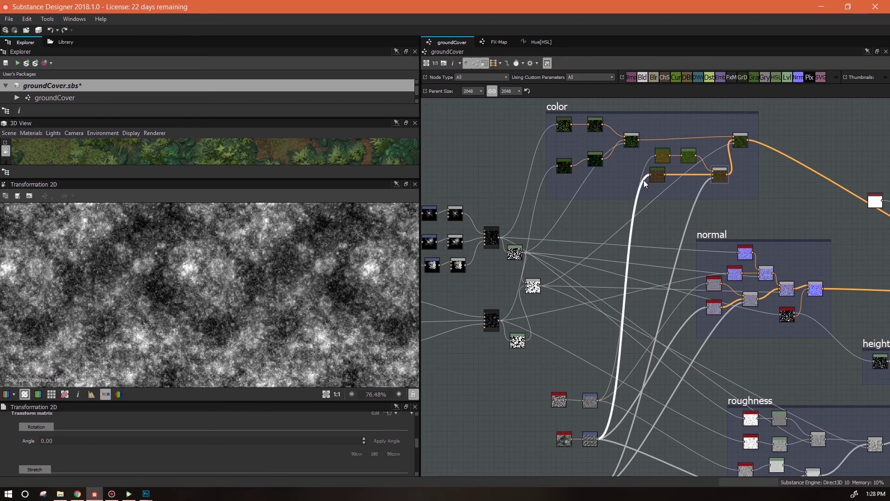
click(787, 77)
drag(202, 440, 163, 439)
double_click(719, 175)
drag(624, 307, 620, 307)
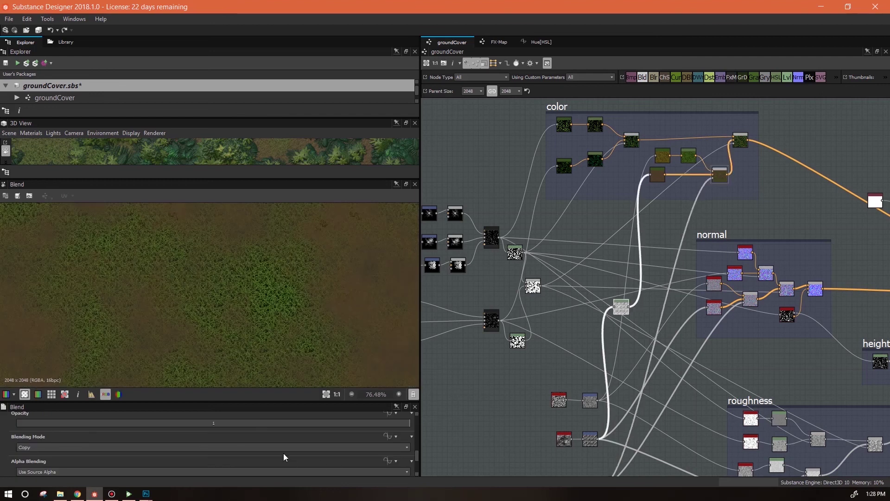
- Narrow the new Levels node's input range by lowering the white point and slightly raising the black point
scroll(416, 475, down, 2)
click(622, 308)
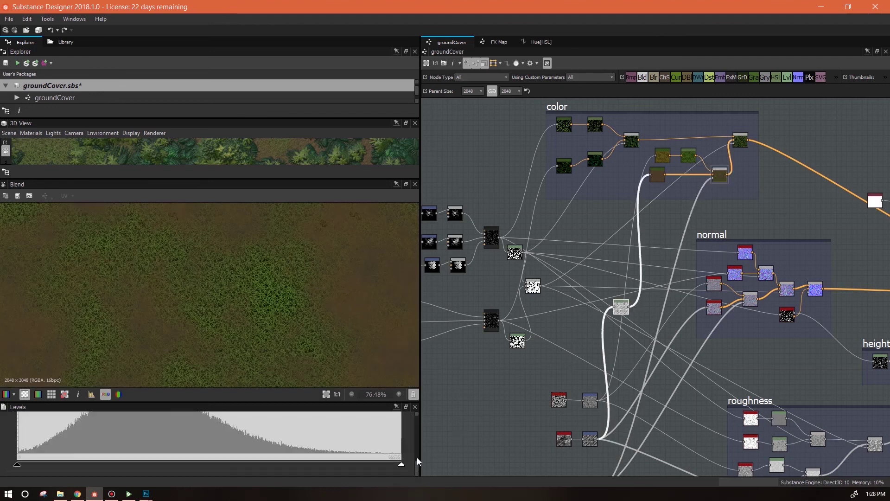
drag(401, 420, 344, 420)
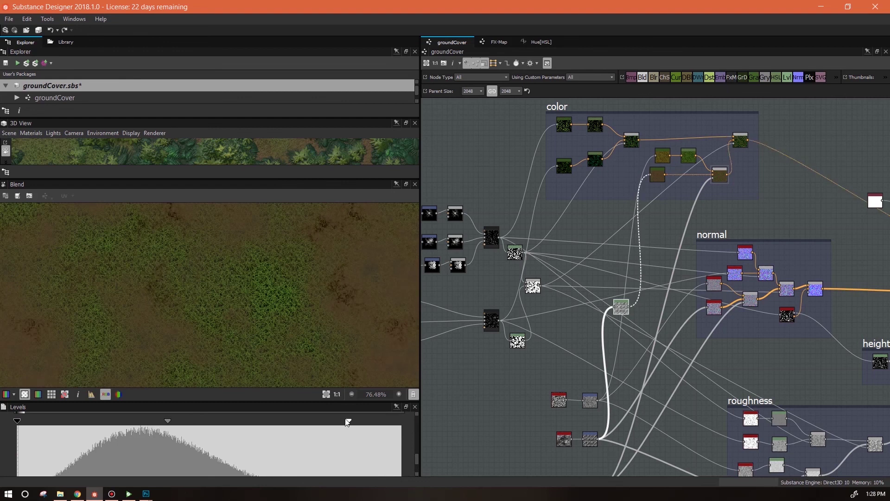
drag(17, 421, 27, 421)
- Check the ground in an enlarged 3D view, and preview the color group's final Blend node in a large 2D view
drag(282, 180, 284, 360)
middle_drag(745, 333, 680, 192)
click(531, 343)
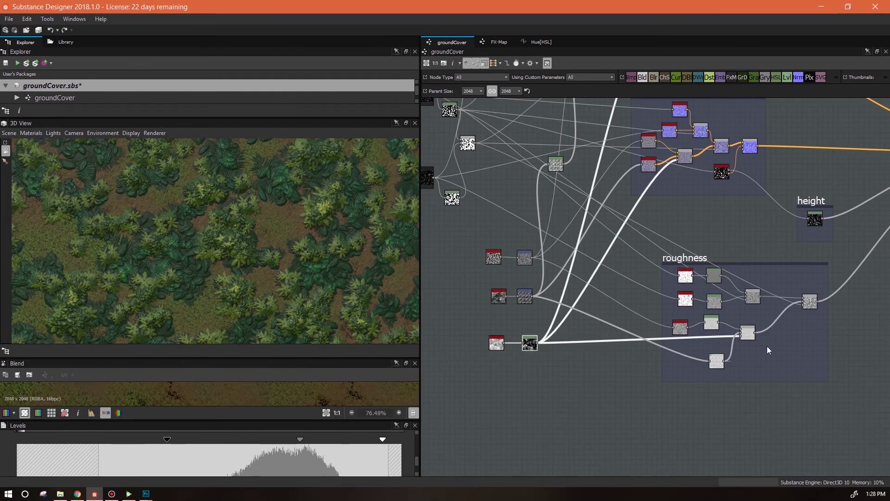
middle_drag(818, 326, 801, 452)
double_click(658, 126)
drag(323, 363, 323, 198)
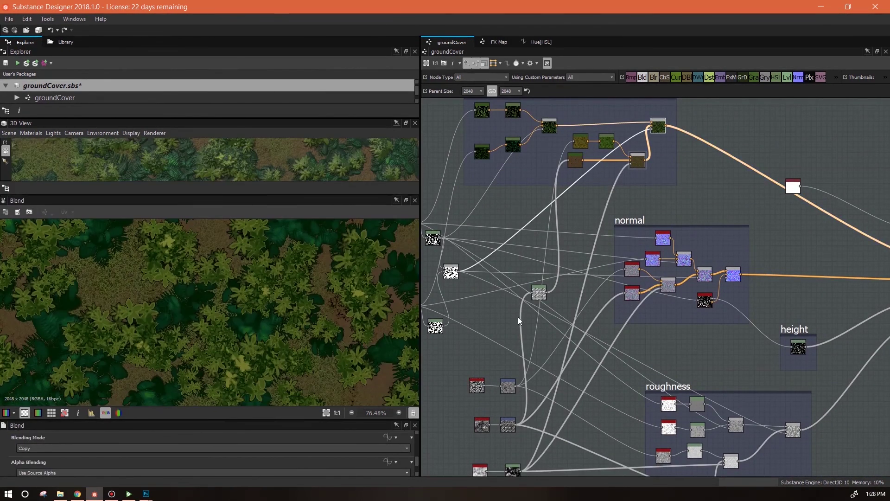
- Raise the black point and fine-tune the midtone of the Levels node that masks the ground blends, checking the full color texture
middle_drag(579, 278, 629, 194)
click(562, 386)
drag(273, 441, 297, 442)
drag(168, 444, 188, 444)
scroll(318, 302, down, 5)
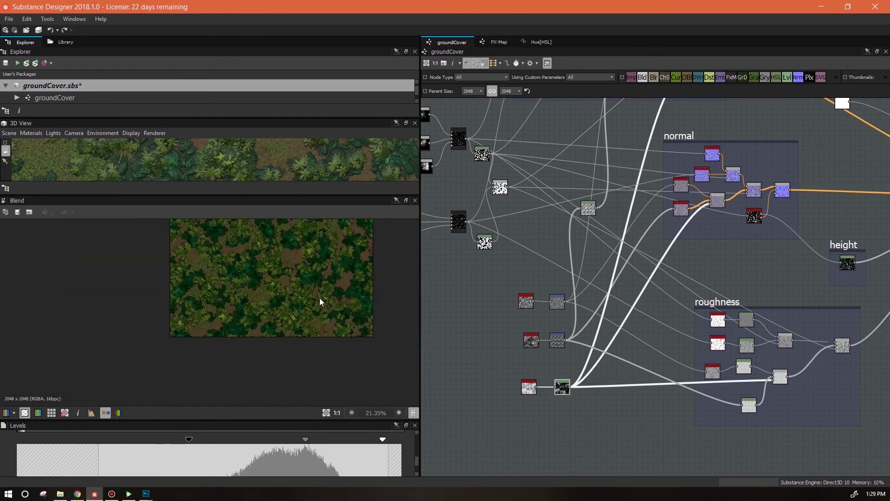
drag(294, 440, 285, 441)
- Save the groundCover package, switch to Substance Player, reload the sbsar and set its output size to 2048
key(ctrl+s)
click(128, 493)
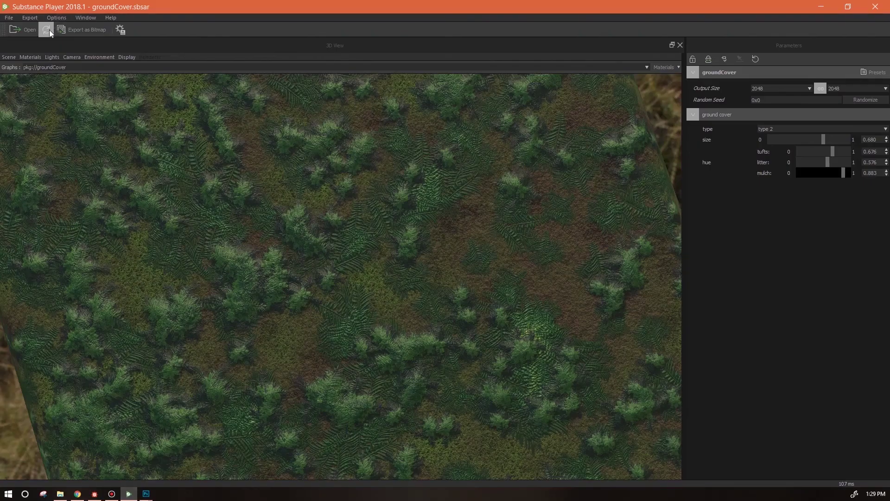
click(784, 88)
click(761, 161)
scroll(433, 328, down, 5)
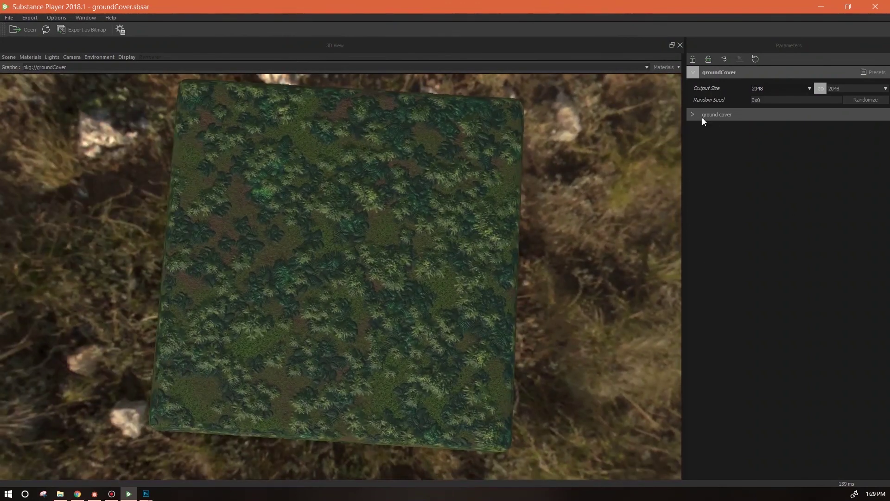
- Expand the ground cover parameters, switch to type 2 and inspect the material up close on the cube
click(700, 116)
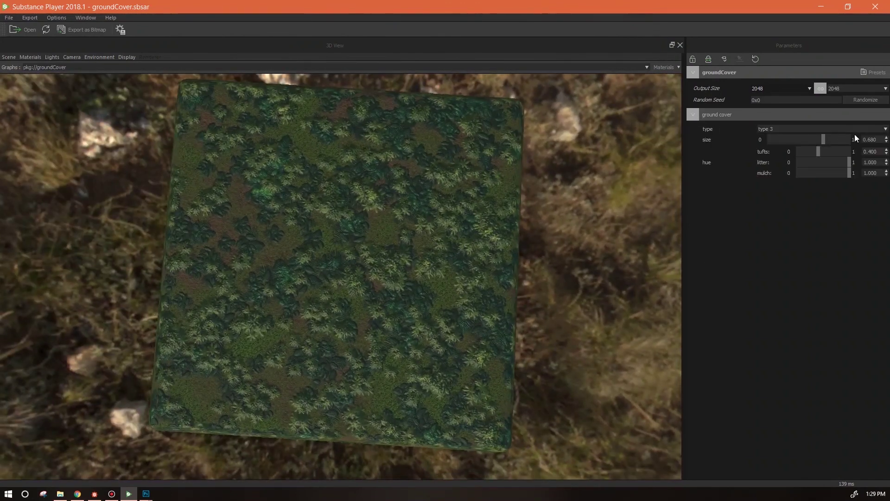
click(883, 130)
click(860, 144)
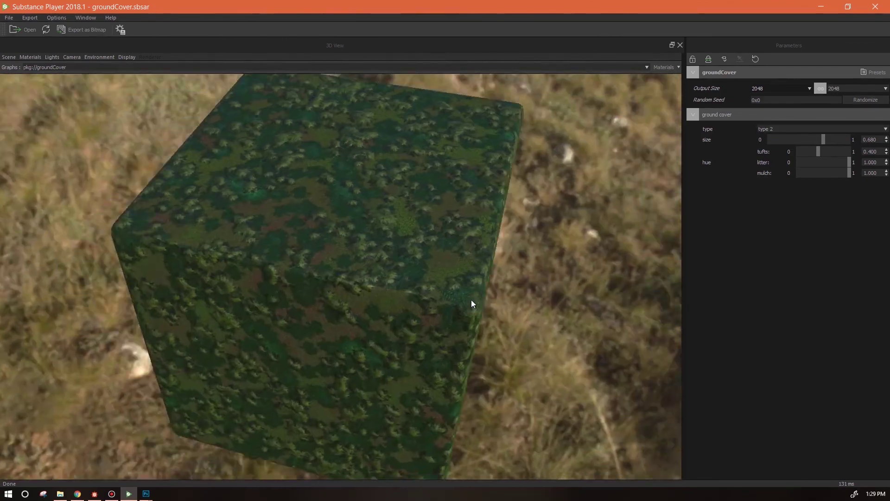
scroll(377, 199, up, 3)
scroll(377, 195, up, 2)
drag(376, 191, 463, 241)
drag(434, 300, 448, 283)
scroll(482, 233, down, 3)
- Set the litter hue to 0.424 and the mulch hue to 0.973, and inspect the type 2 cover up close
click(832, 167)
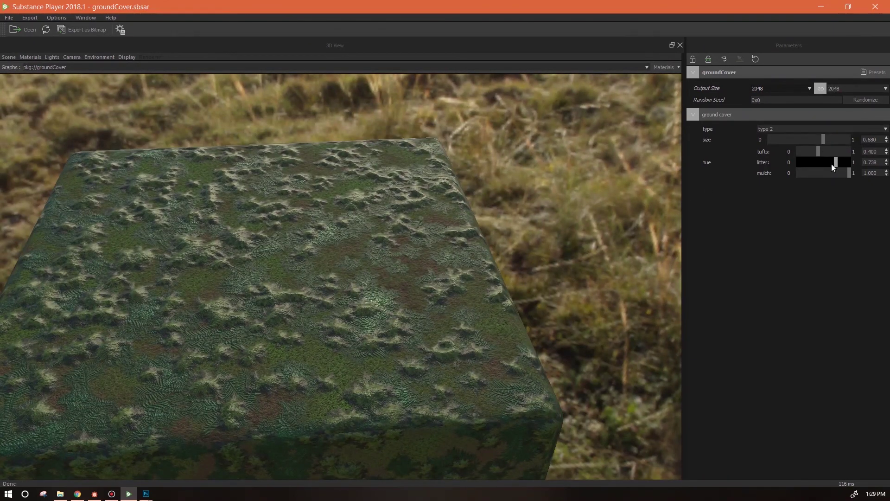
drag(833, 167, 831, 167)
drag(447, 252, 351, 342)
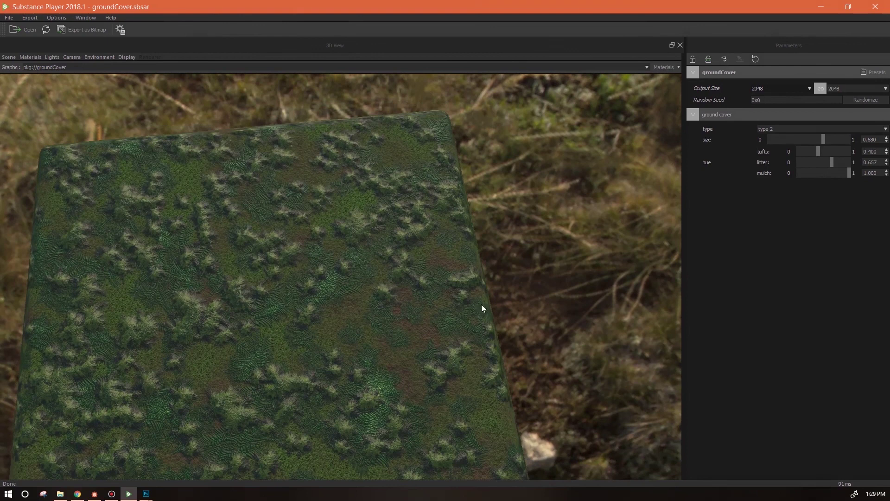
drag(848, 173, 809, 175)
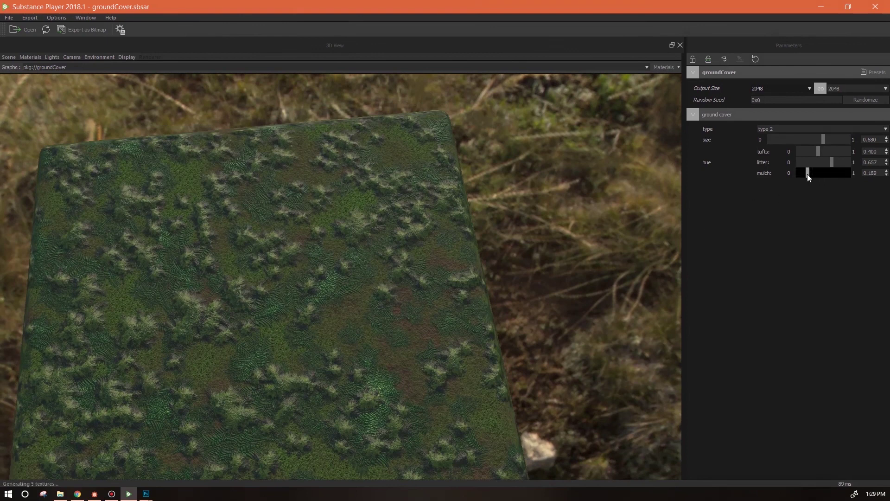
mouse_move(817, 175)
mouse_down()
mouse_move(850, 174)
mouse_move(819, 161)
mouse_up()
scroll(348, 255, up, 5)
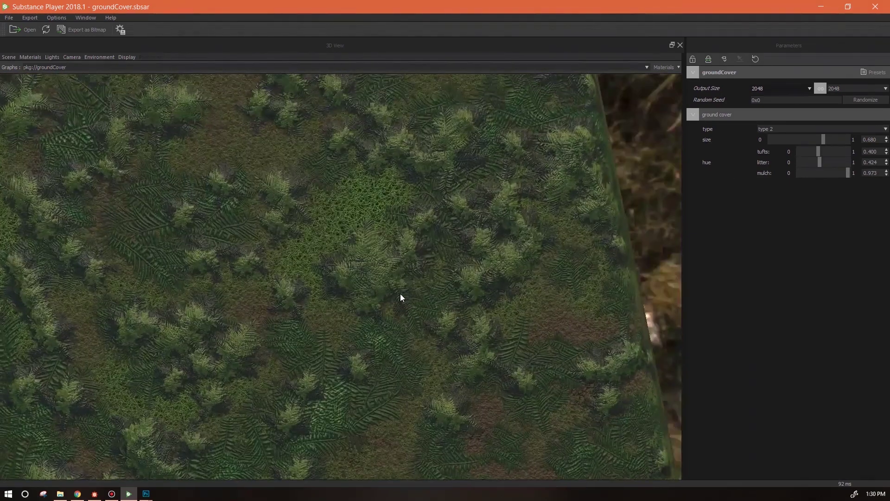
drag(401, 294, 391, 281)
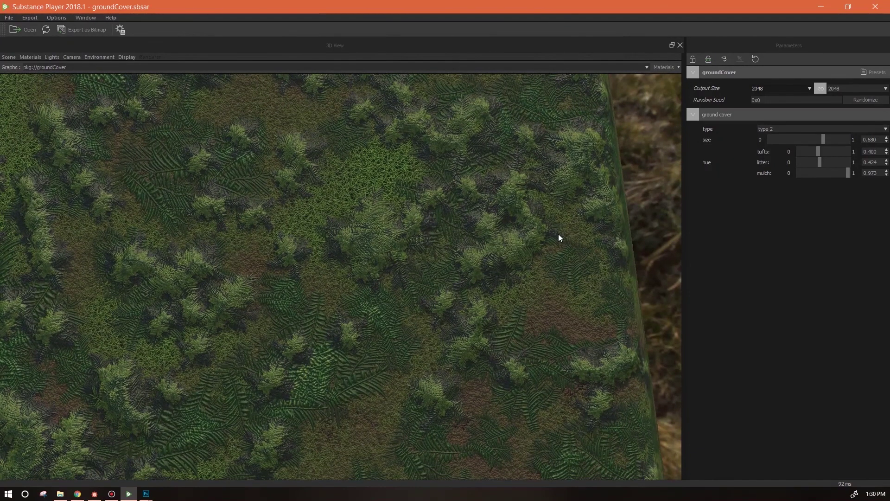
drag(435, 310, 522, 293)
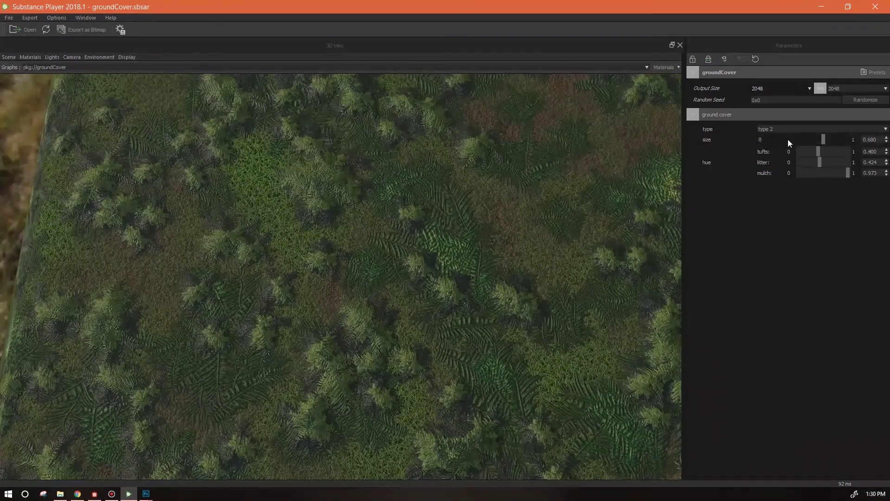
- Switch the ground cover to type 1, with the tufts hue at 0.721 and the size at 0.146
click(884, 130)
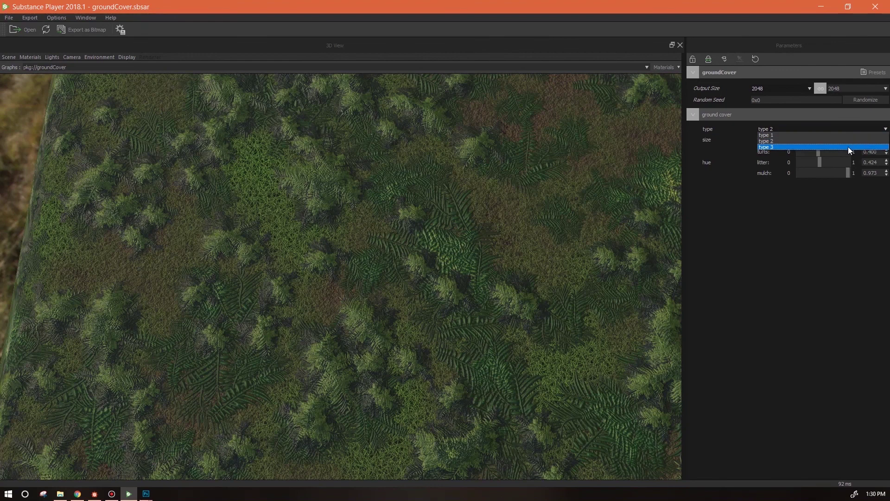
click(841, 131)
scroll(464, 291, down, 6)
drag(467, 292, 410, 301)
drag(817, 152, 807, 153)
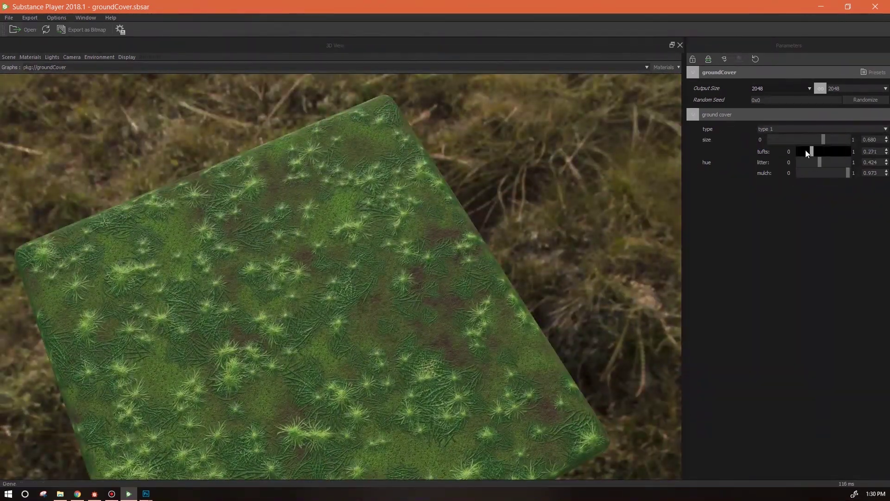
drag(839, 152, 780, 141)
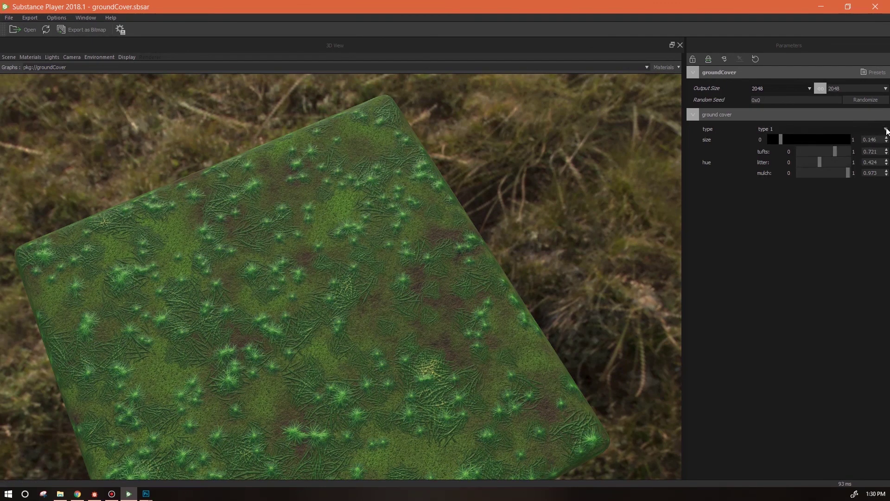
- Switch the ground cover to type 3 and inspect its tufts and litter up close
click(818, 129)
click(851, 147)
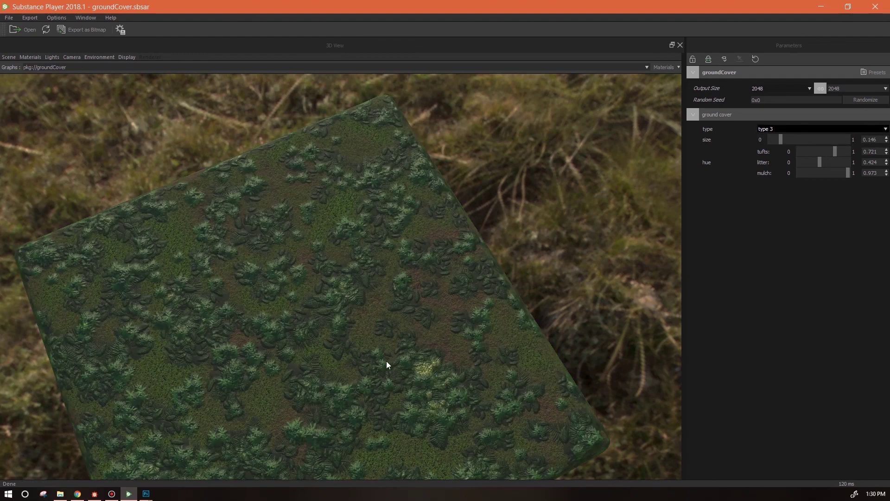
scroll(352, 232, up, 5)
scroll(440, 351, up, 2)
drag(441, 351, 435, 350)
scroll(468, 366, up, 3)
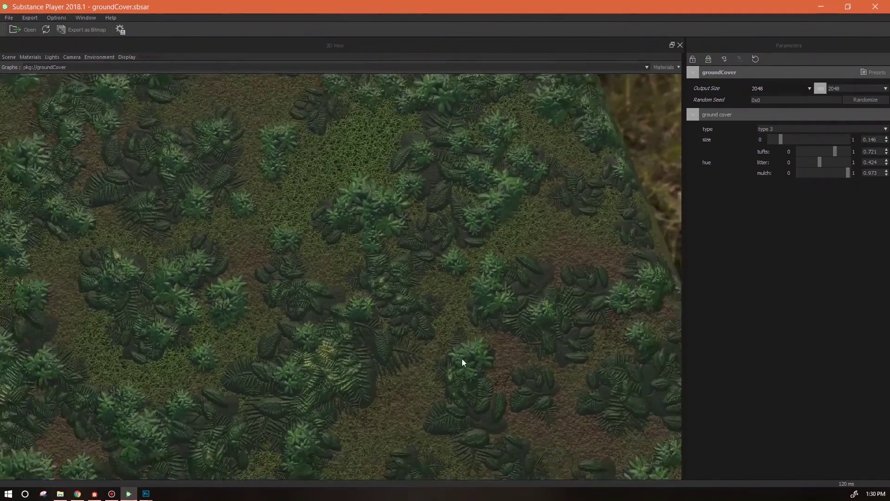
scroll(461, 394, down, 5)
drag(460, 398, 403, 375)
- Set the ground cover size to 1.000 and orbit the cube to inspect the enlarged plants
drag(780, 139, 854, 145)
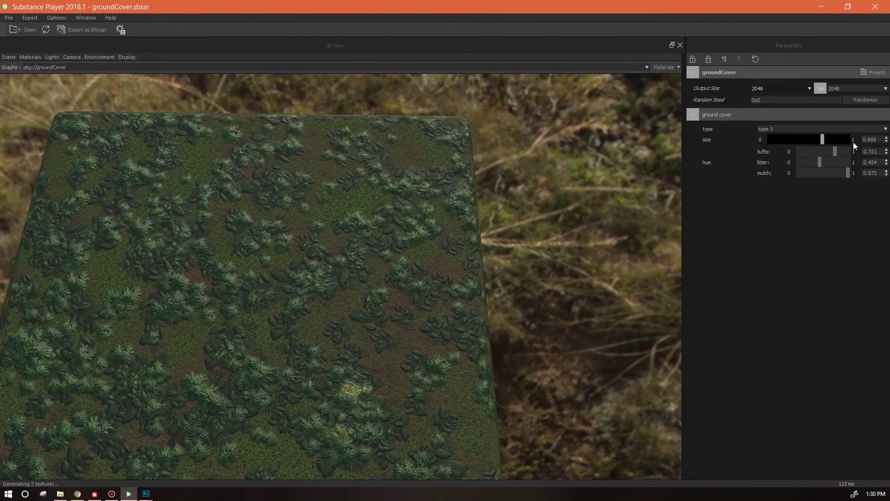
drag(365, 352, 502, 376)
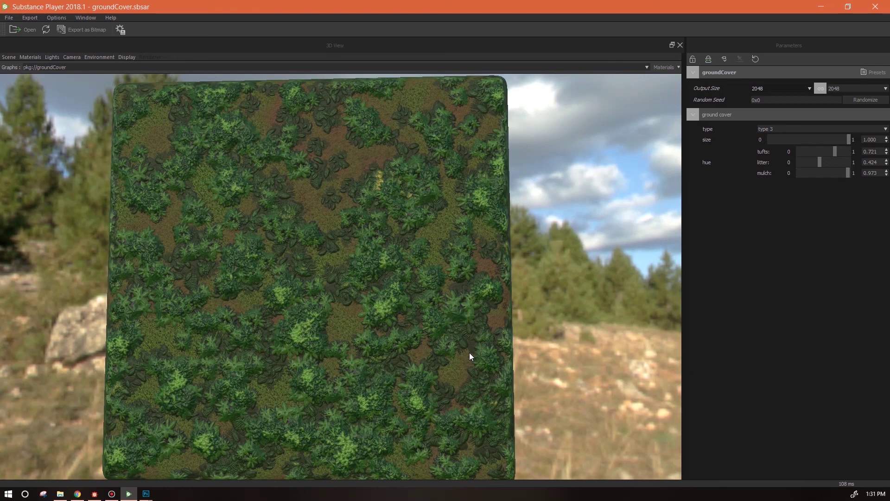
mouse_move(469, 356)
mouse_down()
mouse_move(445, 360)
mouse_move(452, 391)
mouse_move(471, 380)
mouse_move(482, 360)
mouse_move(476, 352)
mouse_up()
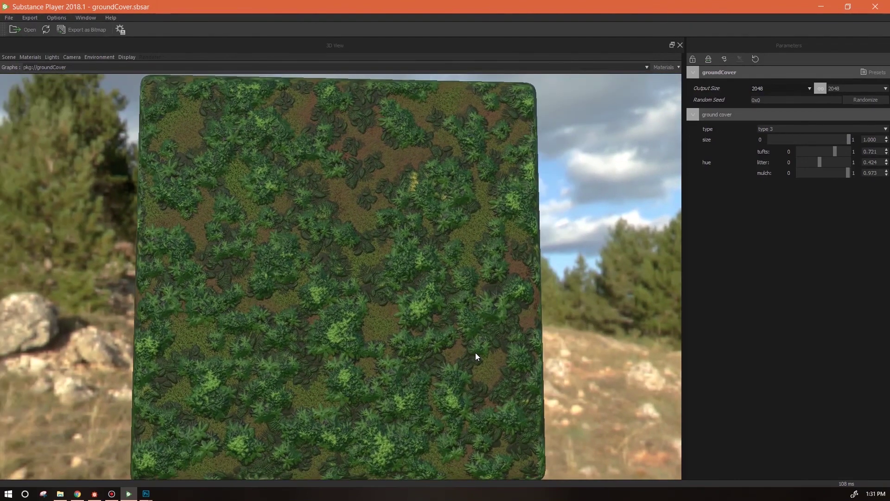